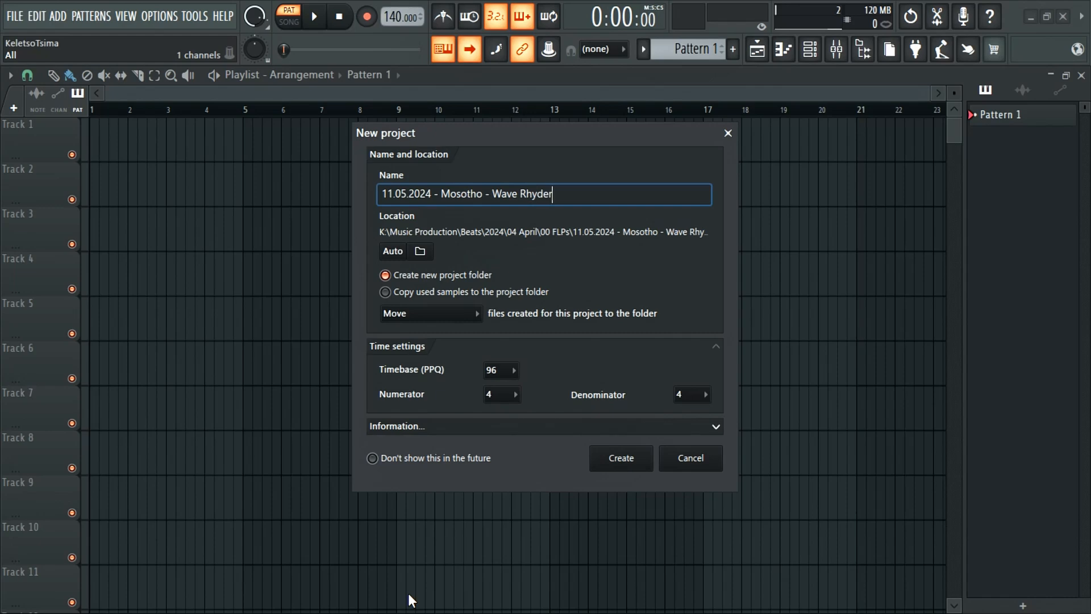
Create the project "11.05.2024 - Mosotho - Wave Rhyder" and add an FL Keys channel to it.
key(Return)
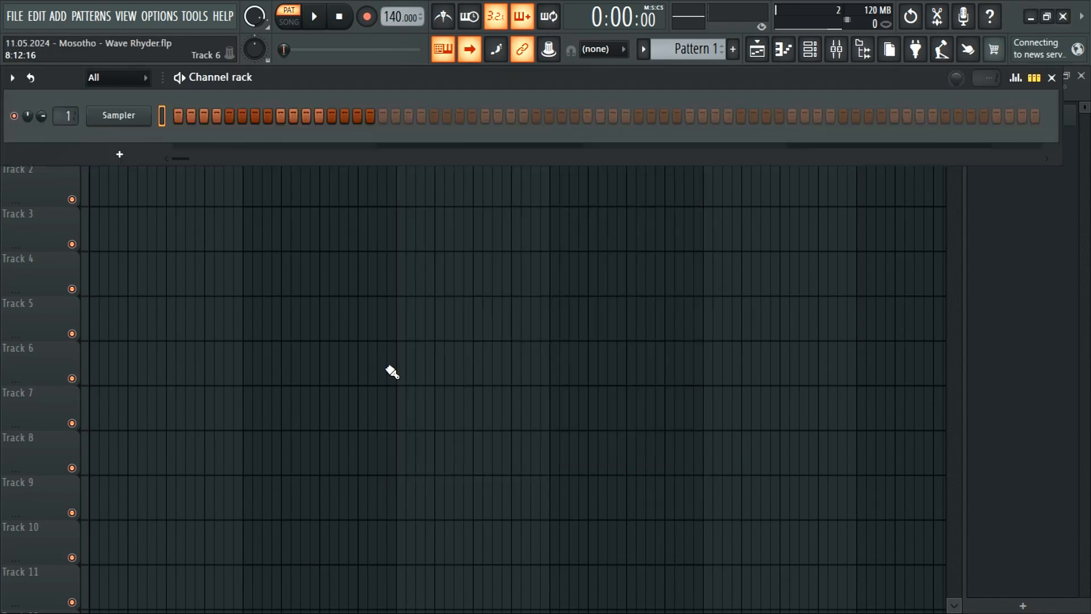
click(121, 154)
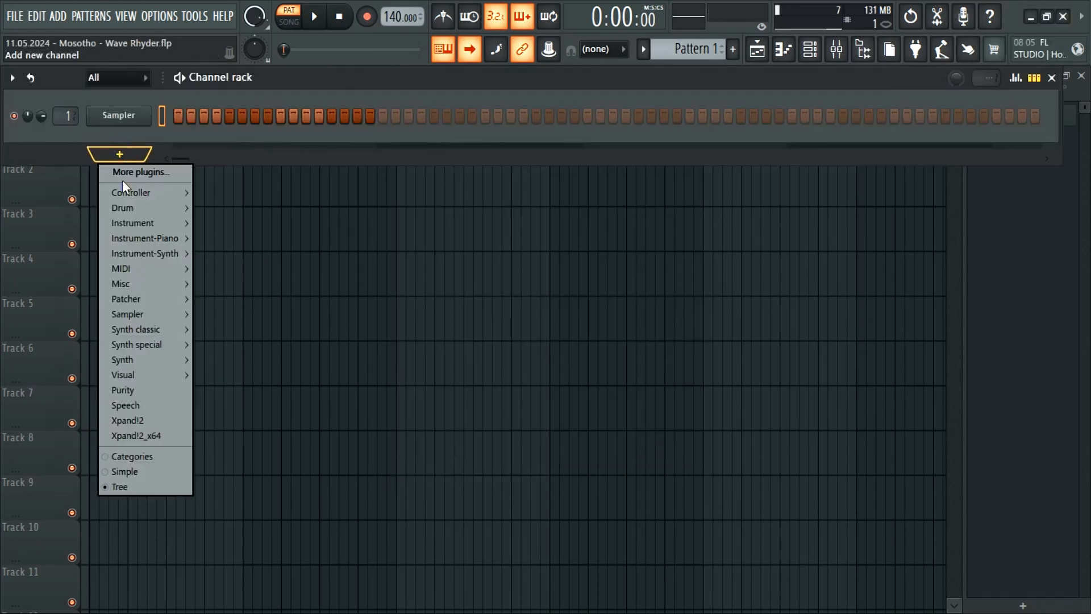
mouse_move(127, 283)
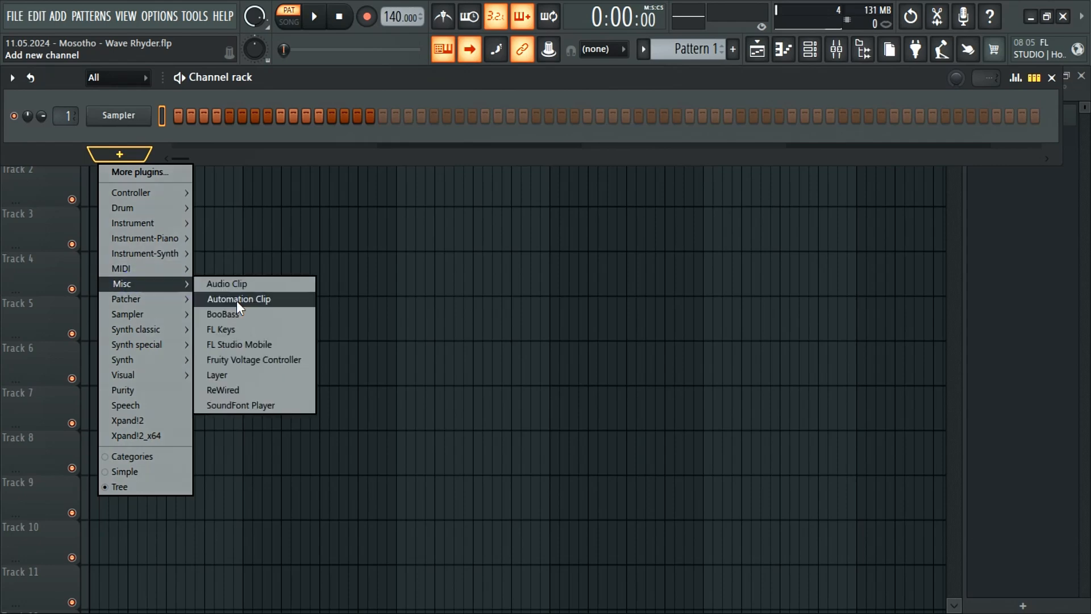
click(224, 329)
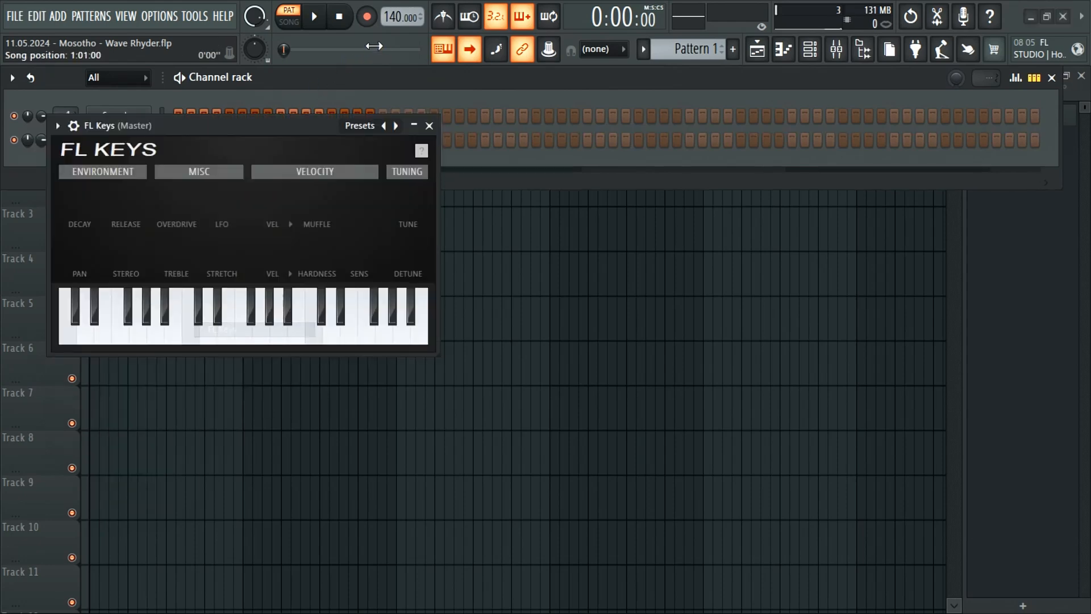
Turn on the metronome and close the FL Keys plugin window.
click(314, 17)
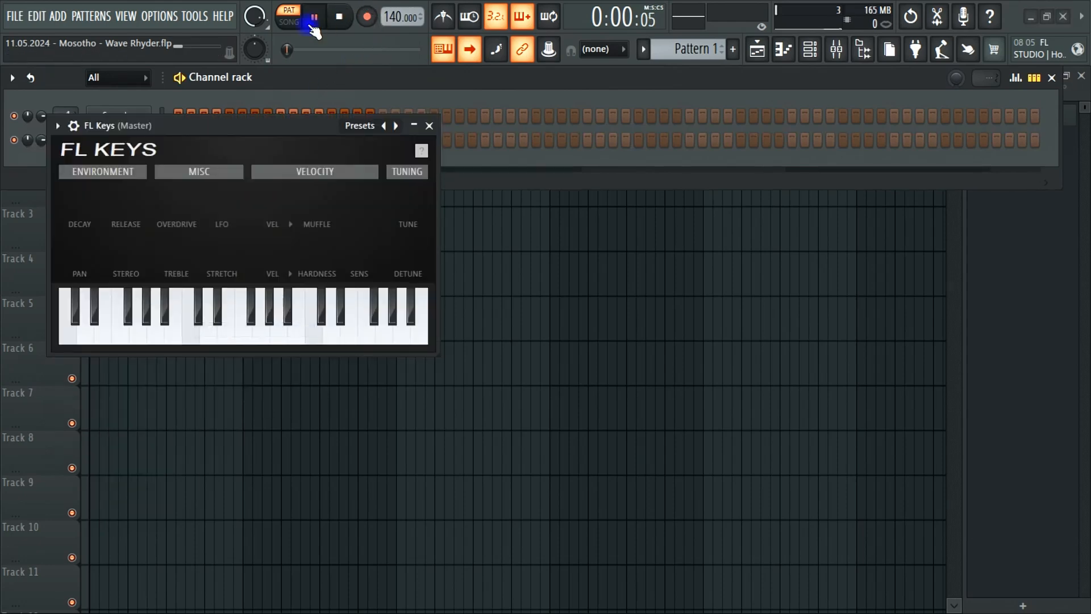
click(442, 17)
click(430, 126)
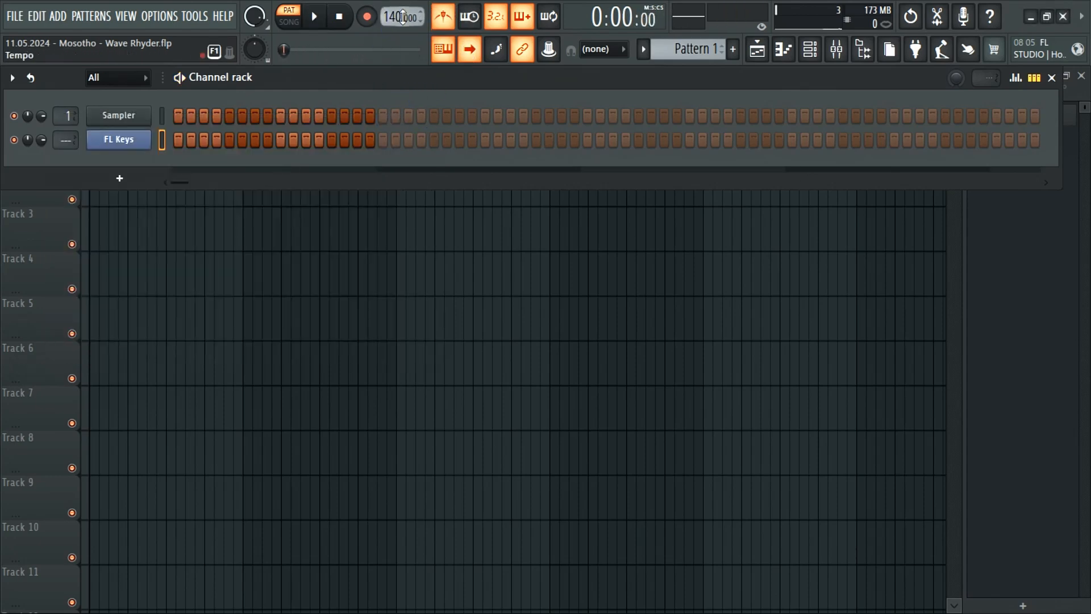
Set the project tempo to 74 BPM and try out the FL Keys sound against the metronome.
drag(399, 17, 399, 42)
drag(410, 4, 407, 19)
key(space)
key(space)
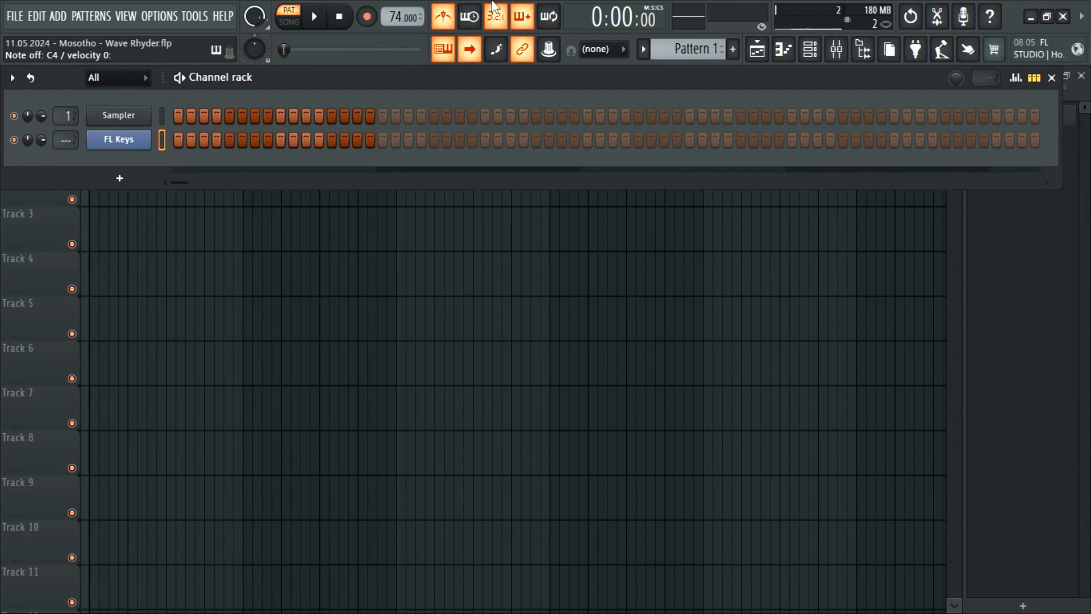
key(space)
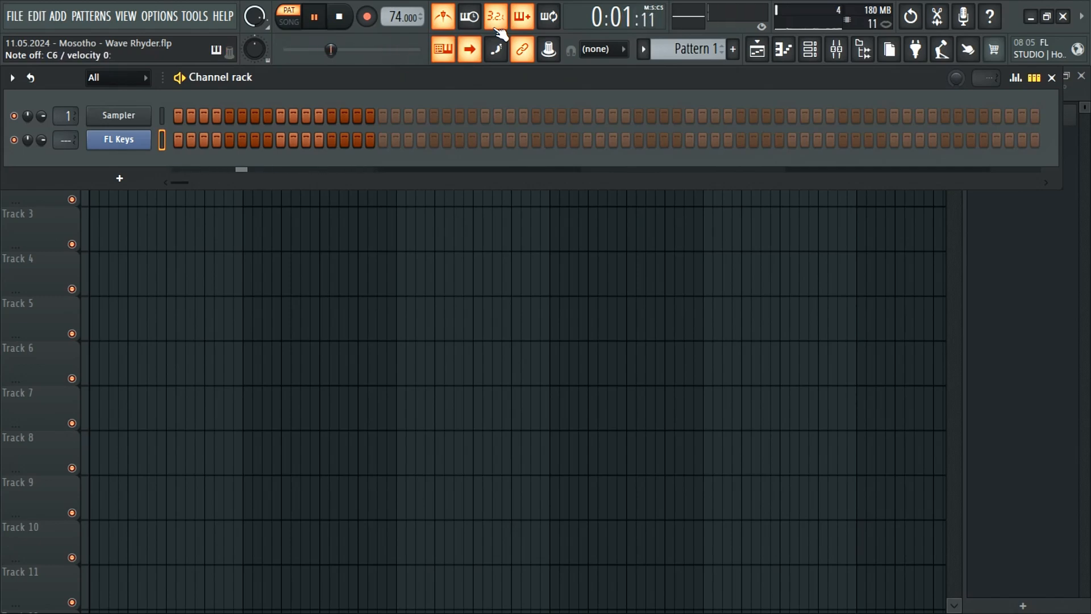
key(space)
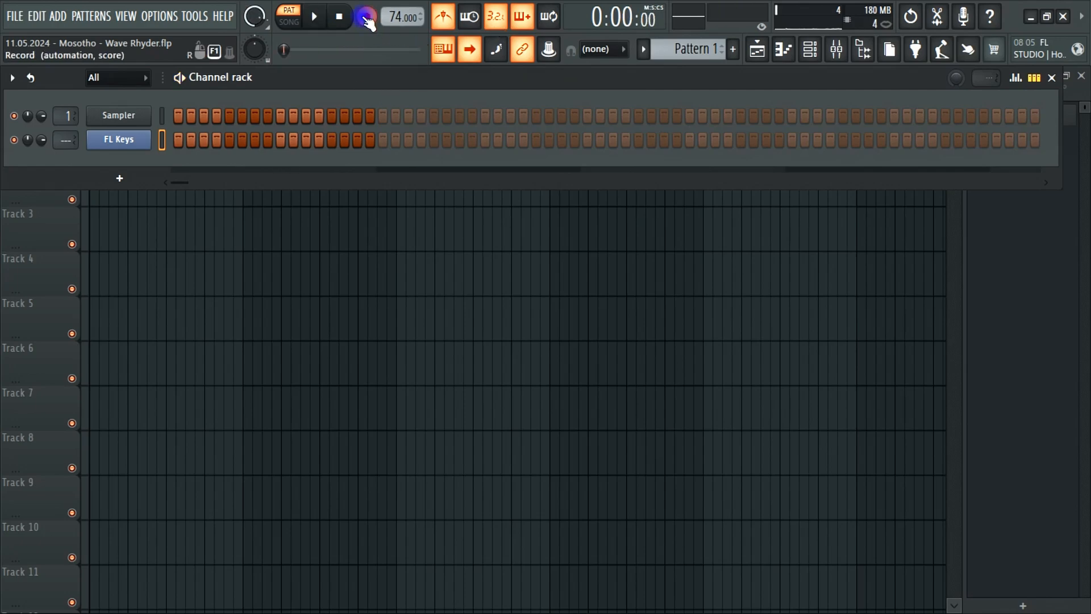
Record a four-bar chord progression with bass notes on FL Keys, ending with recording and the metronome switched off.
click(366, 17)
click(543, 398)
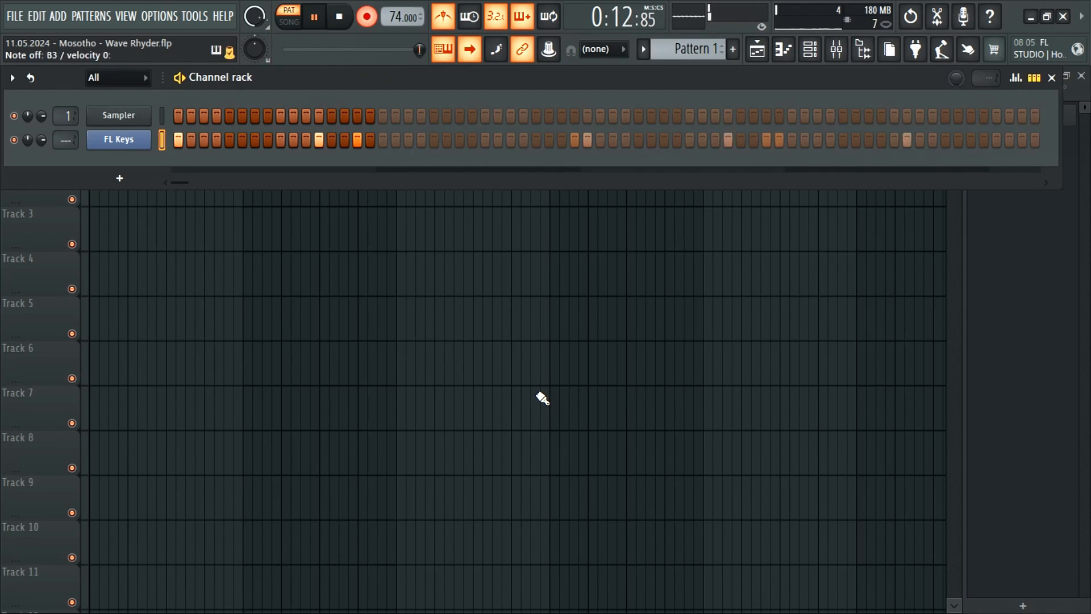
key(space)
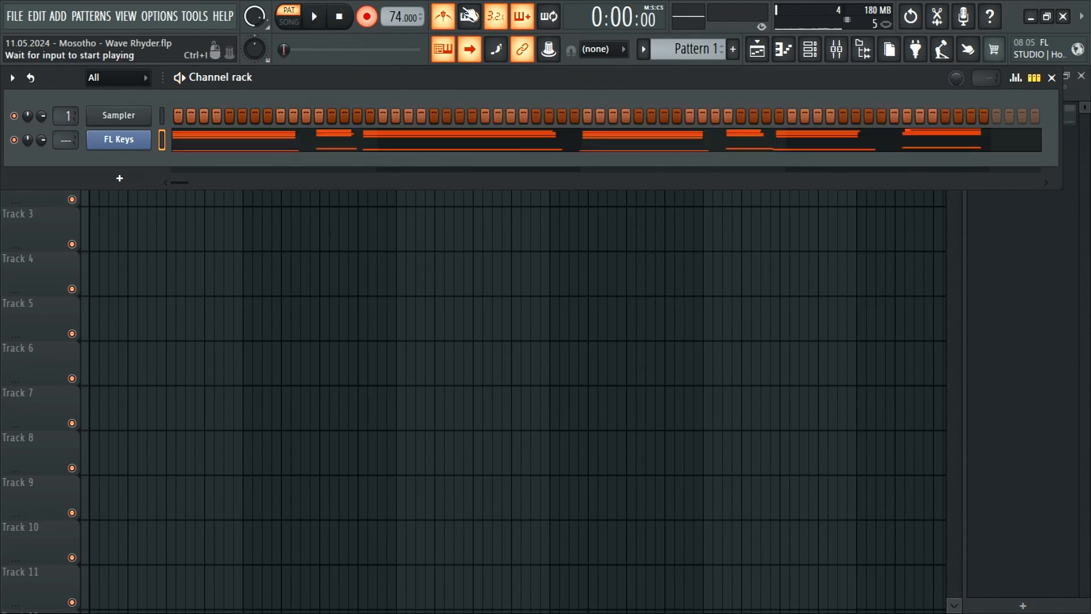
key(space)
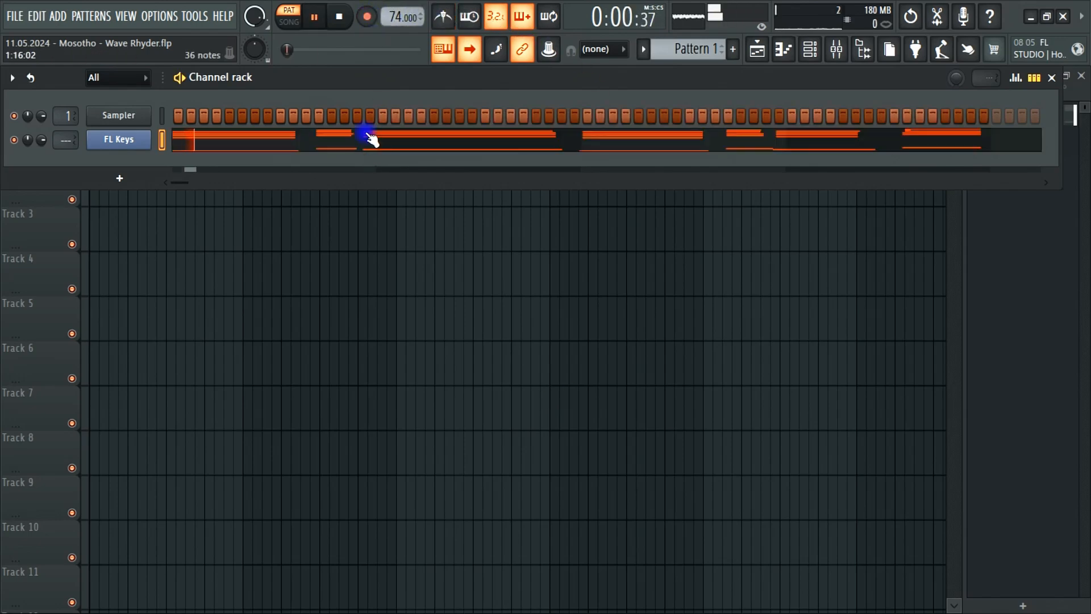
Open the recorded FL Keys notes in the piano roll and set the grid snapping to Line.
click(368, 154)
drag(475, 88, 585, 94)
click(43, 75)
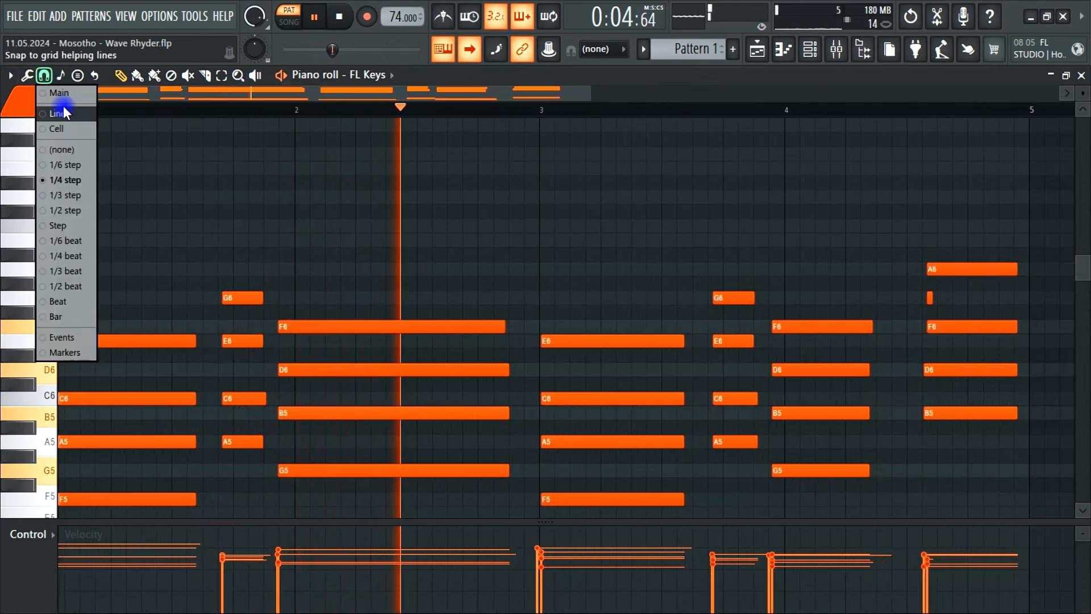
click(63, 106)
Turn off auto-scrolling and quantize the recorded notes to the grid.
click(470, 50)
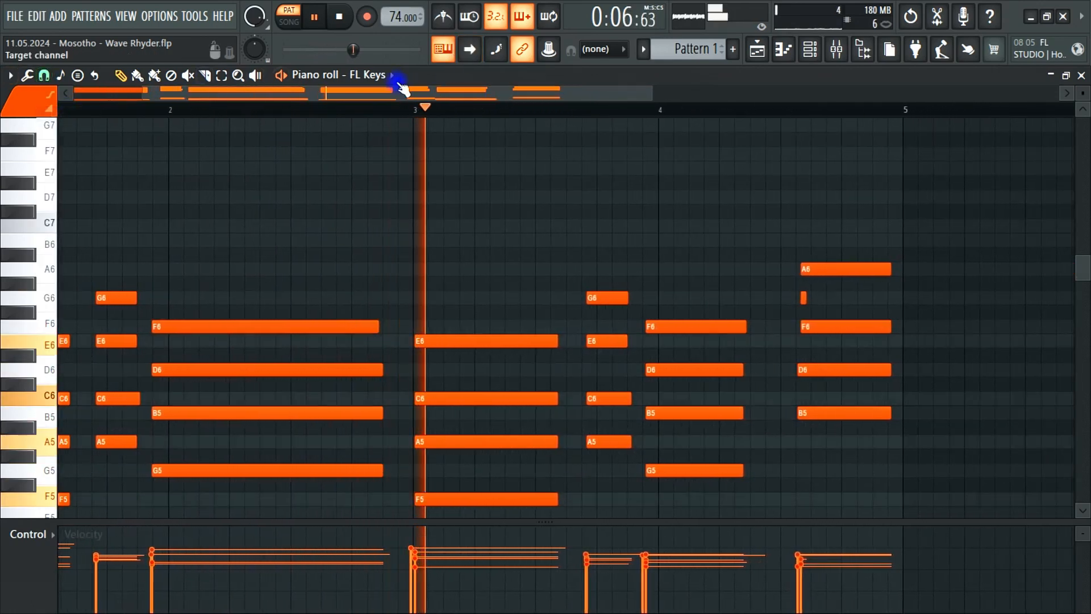
drag(400, 91, 254, 91)
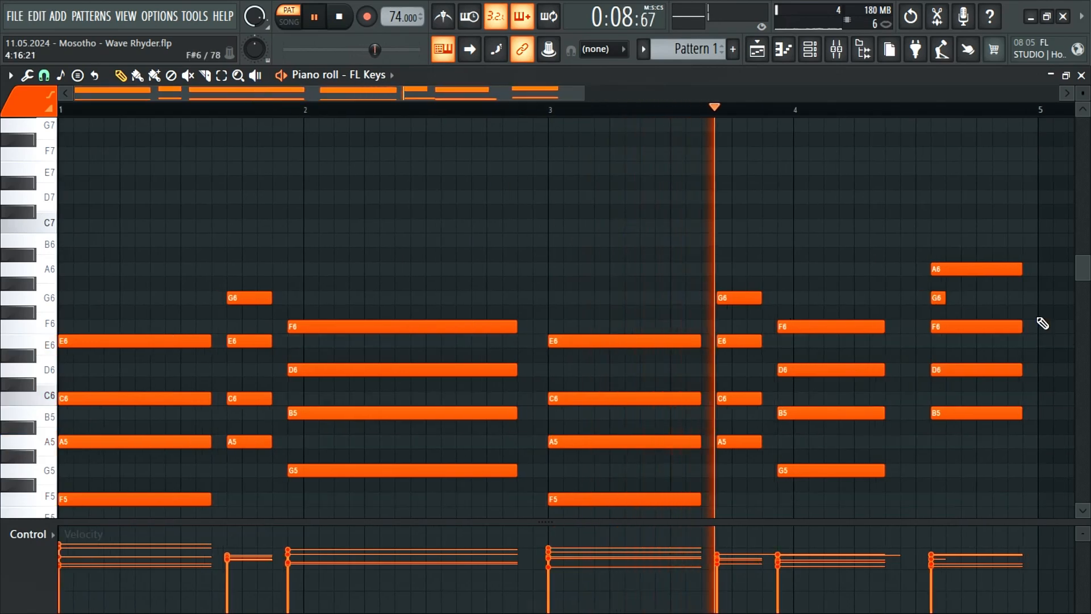
Delete the short stray G6 note at the start of the last chord.
scroll(894, 293, down, 3)
scroll(964, 233, up, 1)
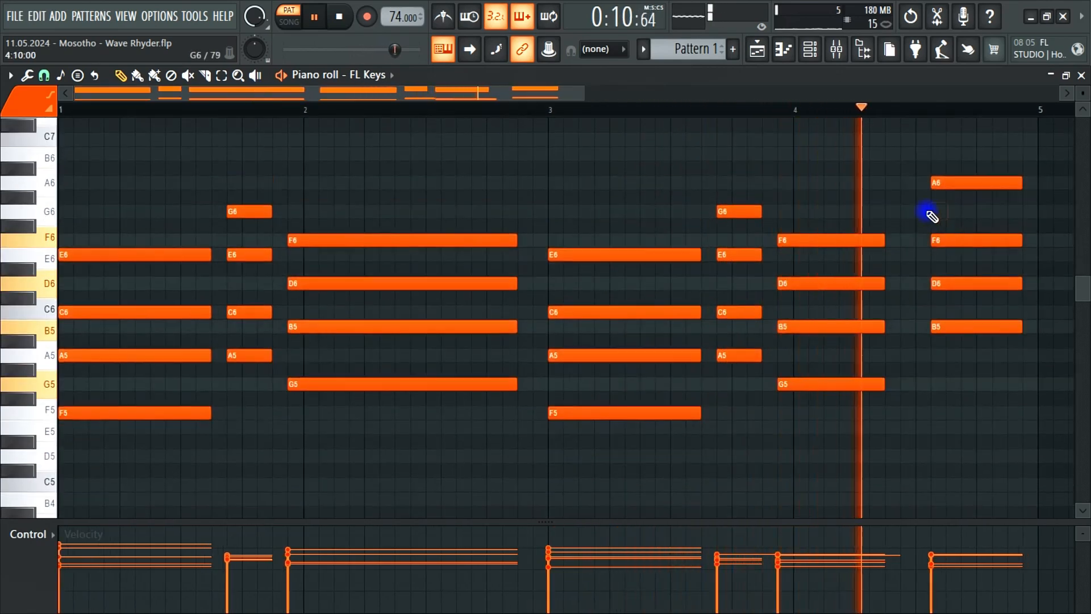
scroll(958, 190, down, 2)
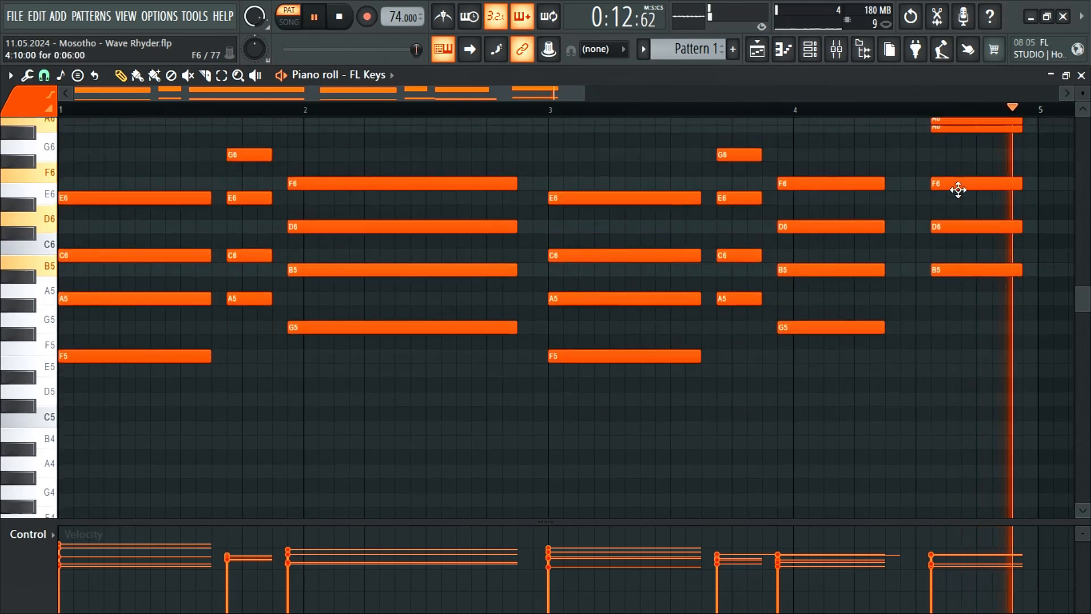
scroll(958, 190, up, 2)
key(space)
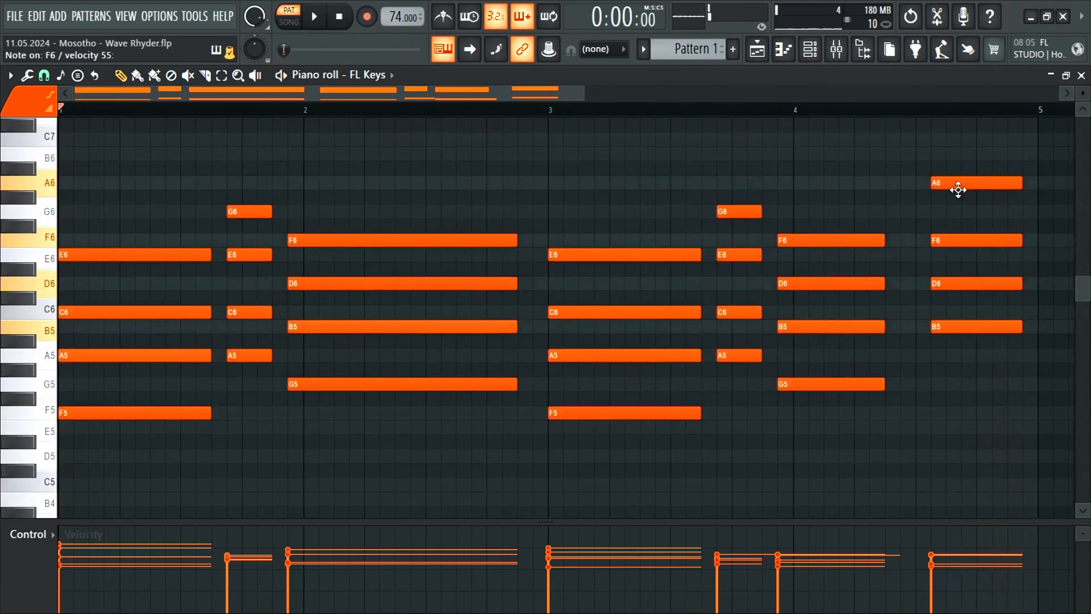
Start the last chord and its B3 bass note one step earlier and extend them to the end of bar 4.
scroll(950, 378, down, 6)
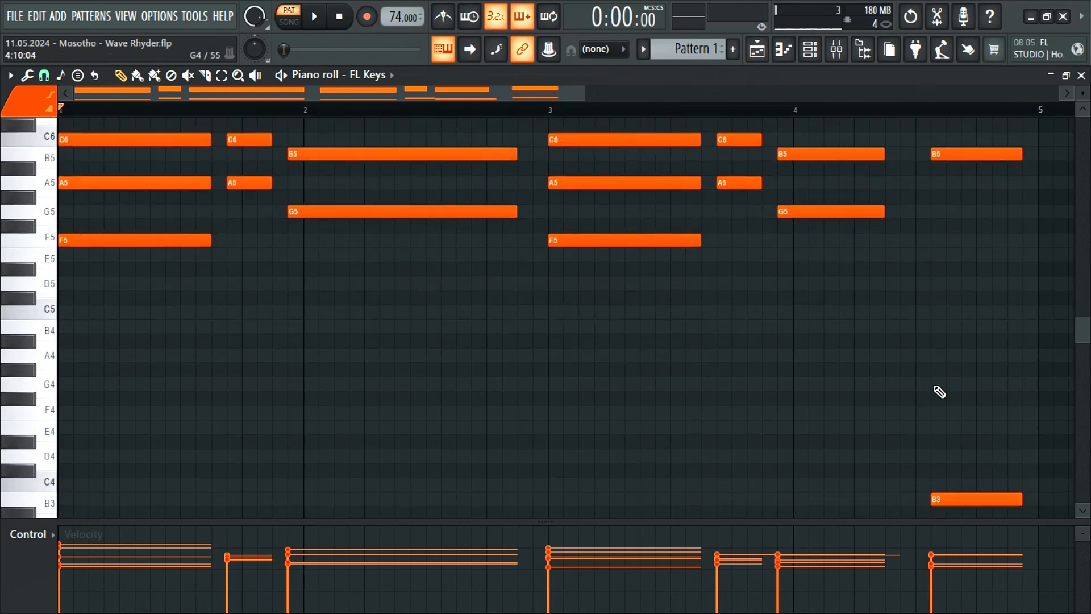
scroll(941, 398, down, 2)
scroll(961, 452, up, 7)
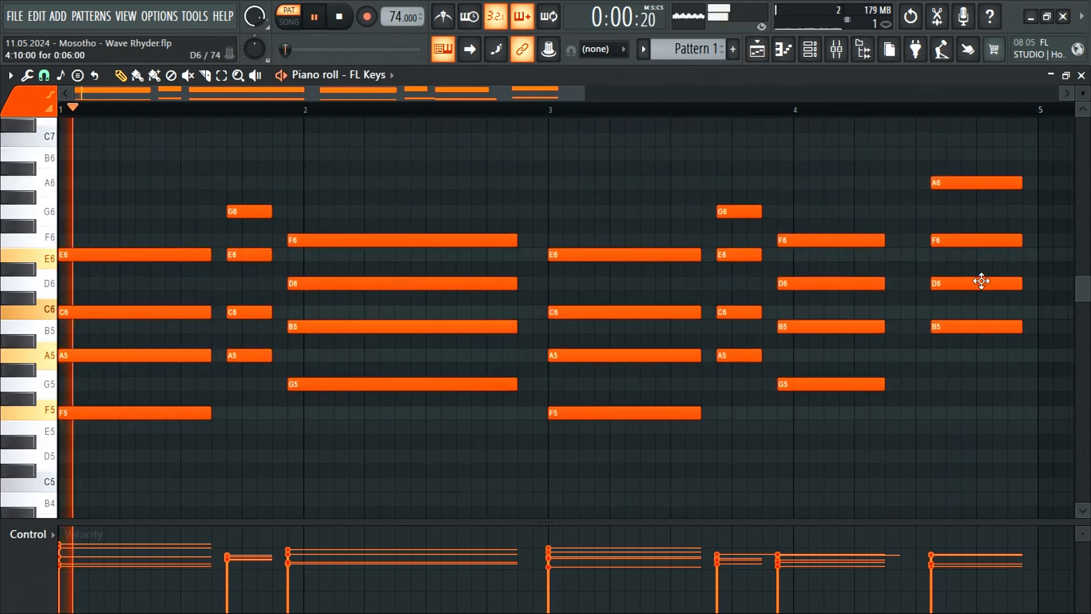
drag(1003, 169, 957, 414)
drag(975, 298, 1049, 303)
key(space)
Select the long G5-B5-D6-F6 chord at the end of bar 1 and examine the bass notes under the progression.
scroll(940, 360, up, 8)
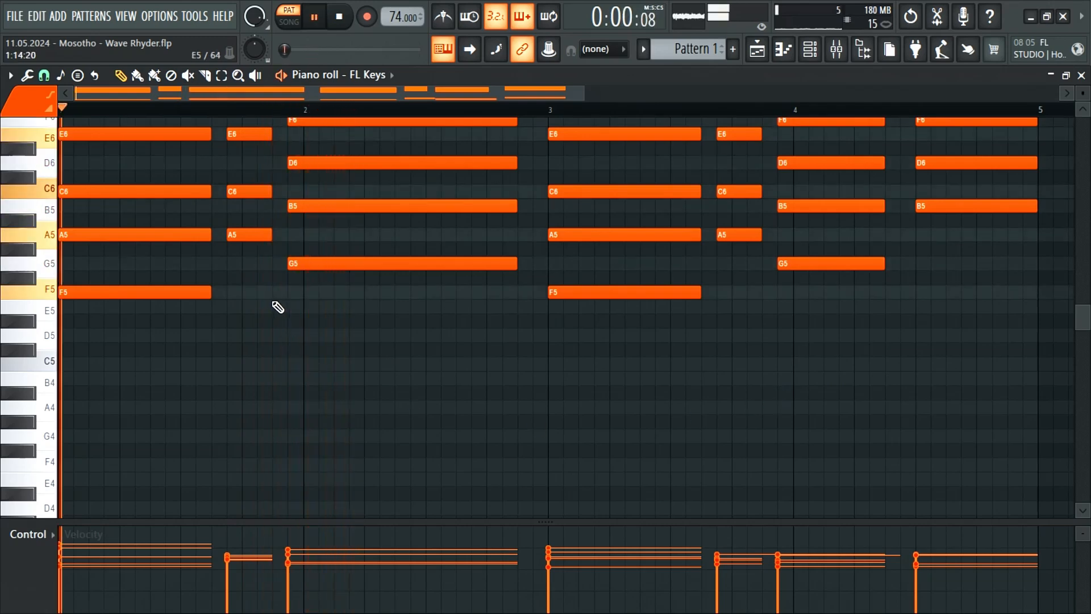
scroll(278, 307, up, 6)
drag(345, 274, 309, 434)
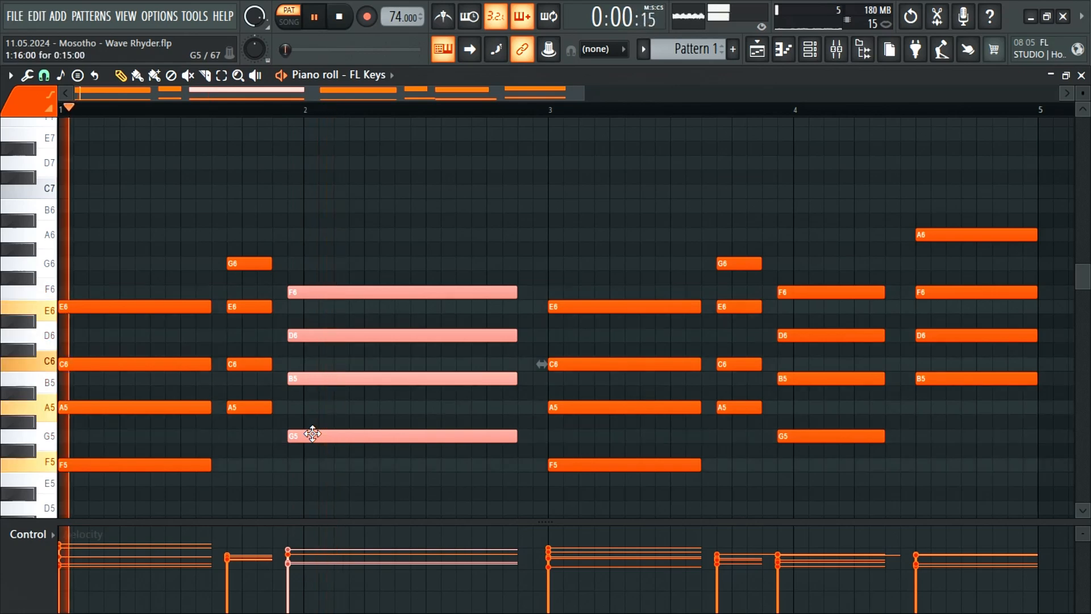
scroll(331, 441, down, 6)
ctrl+scroll(345, 432, down, 3)
scroll(345, 427, down, 3)
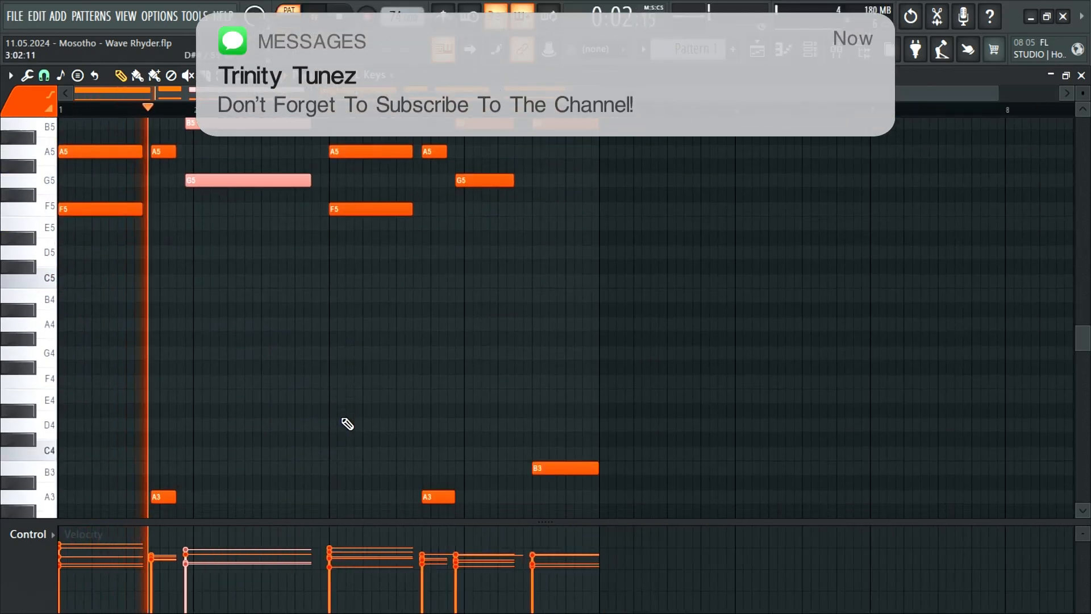
scroll(319, 420, down, 4)
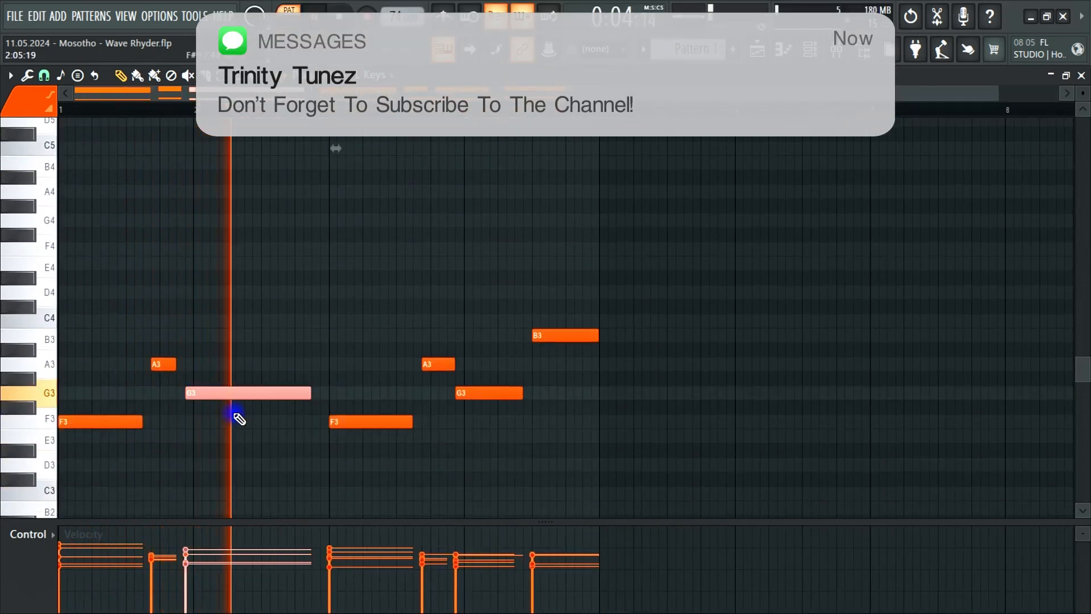
Turn on the metronome and replay the chord progression from the start to check its timing.
key(space)
click(442, 17)
key(space)
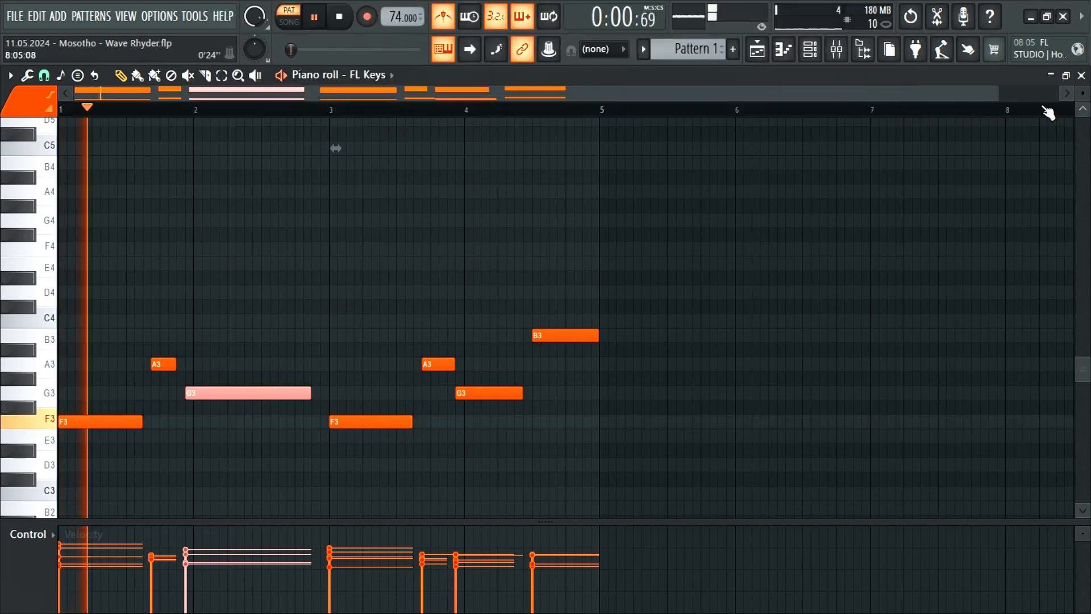
ctrl+scroll(588, 140, up, 2)
ctrl+scroll(462, 154, up, 2)
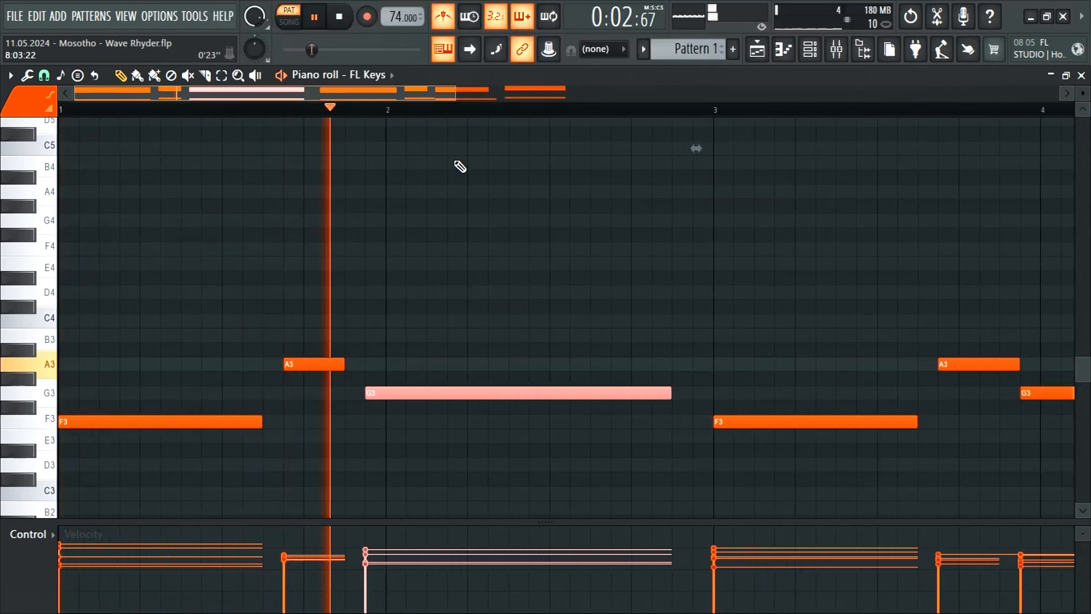
scroll(390, 224, up, 6)
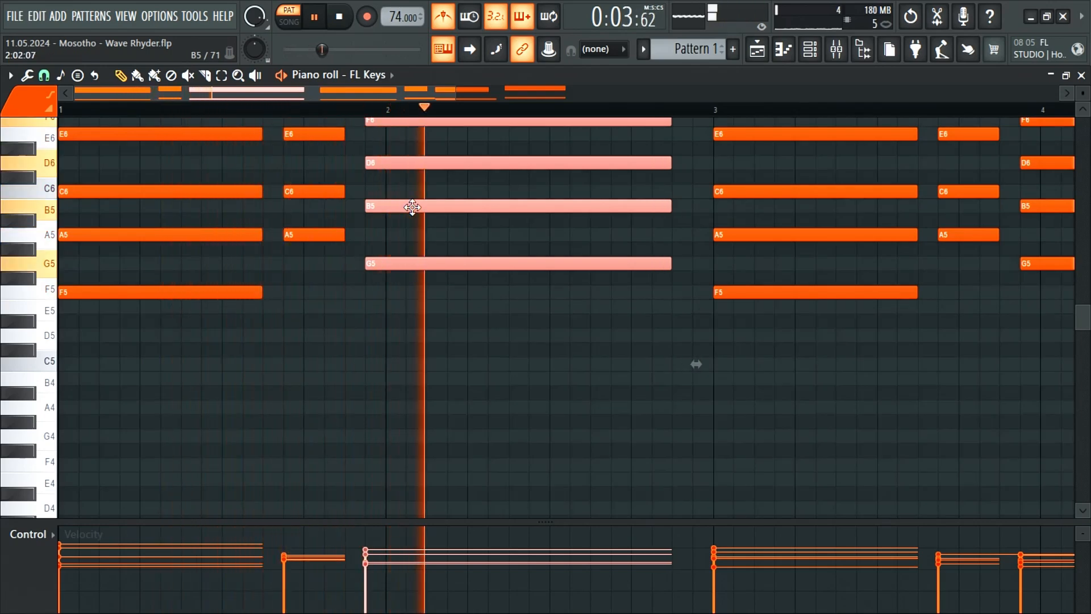
Set the grid snapping to 1/3 step and shift the short A5-C6-E6-G6 chord in bar 1 later by 1/3 step.
click(43, 75)
click(73, 195)
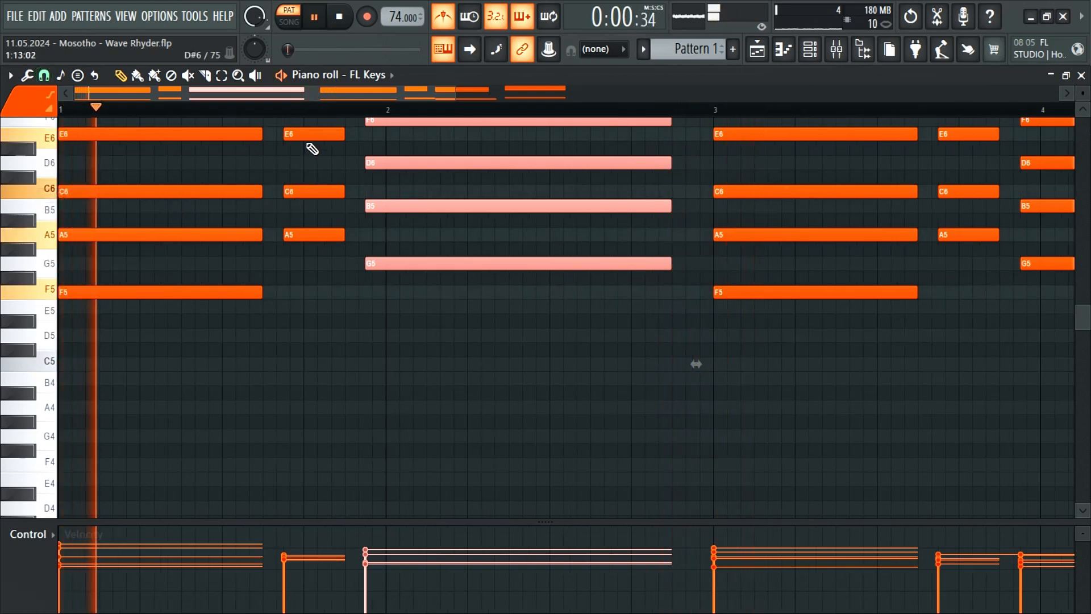
scroll(312, 170, down, 4)
drag(306, 422, 314, 165)
drag(313, 242, 318, 234)
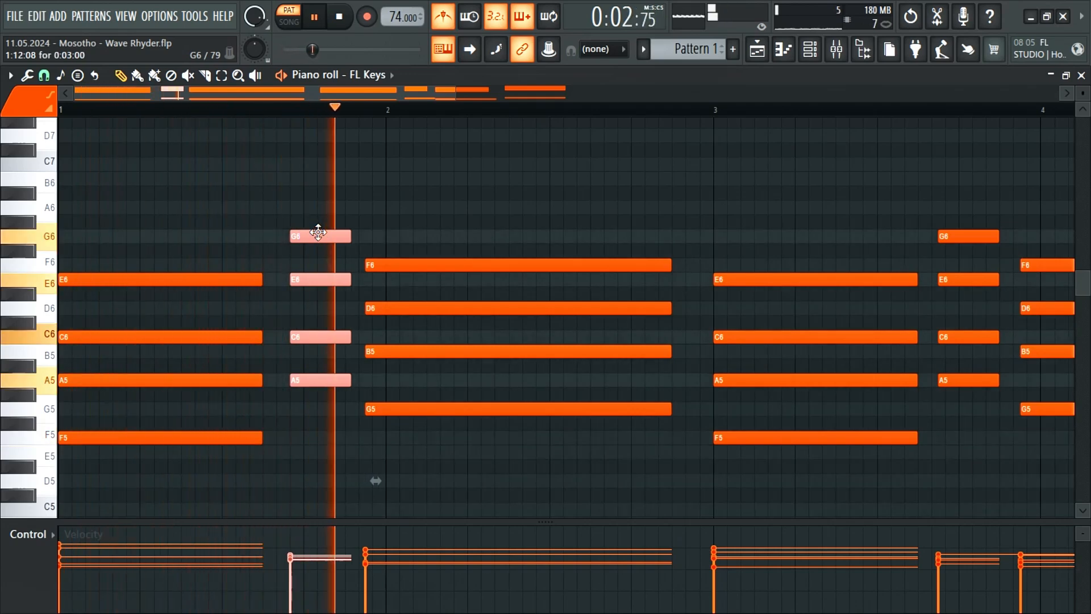
Shift the long G5-B5-D6-F6 chord and its G3 bass note before bar 2 later by 1/3 step.
scroll(428, 246, down, 3)
scroll(427, 246, down, 4)
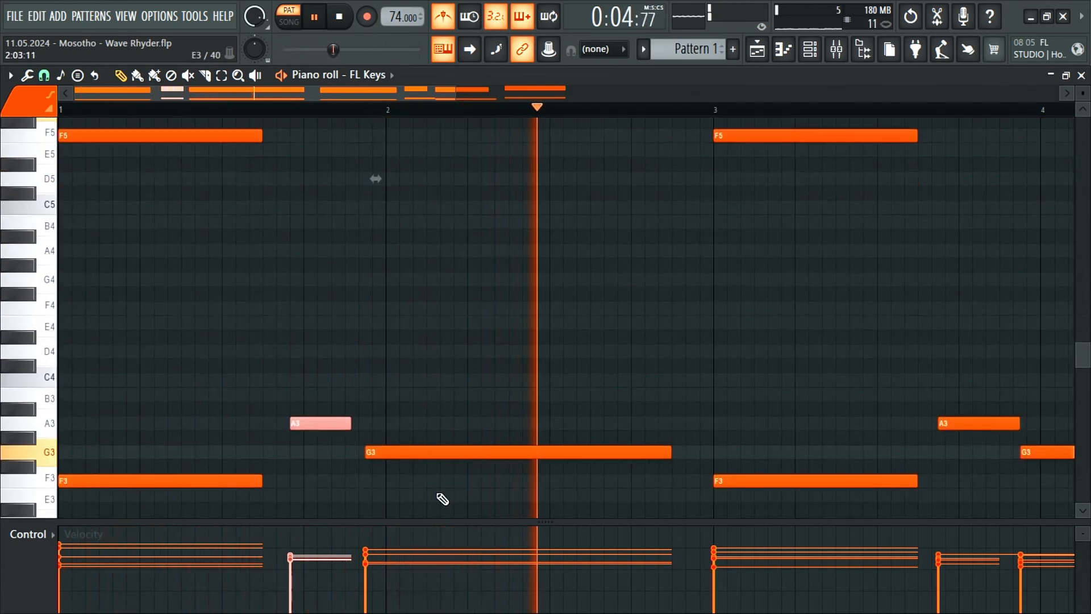
drag(439, 493, 407, 219)
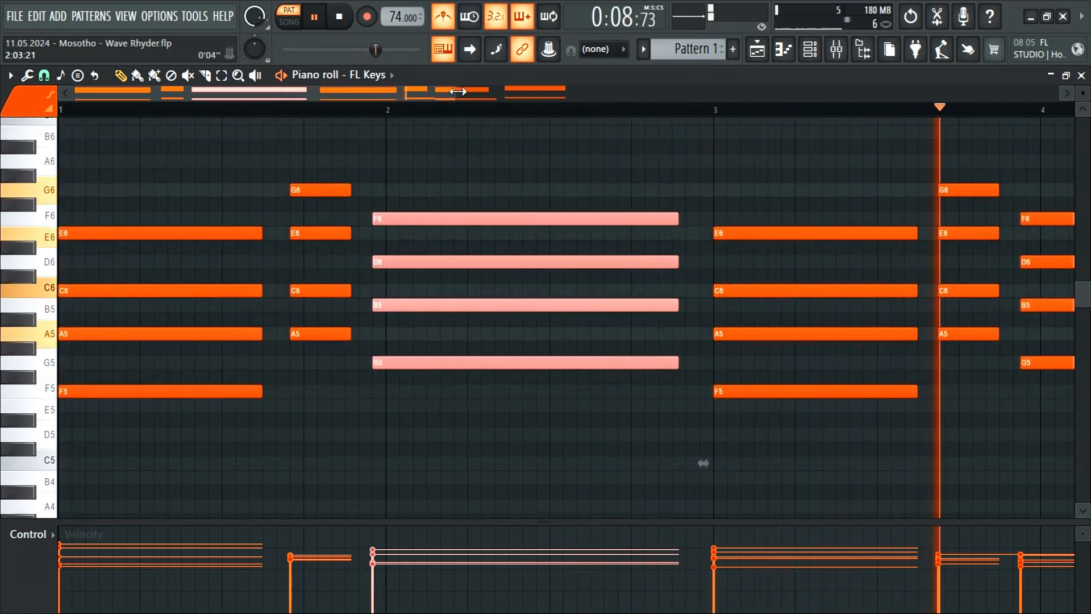
Shift the short A5-C6-E6-G6 chord and its A3 bass note in bar 3 later by 1/3 step.
drag(455, 94, 805, 121)
scroll(711, 238, down, 5)
drag(540, 482, 548, 106)
key(space)
key(space)
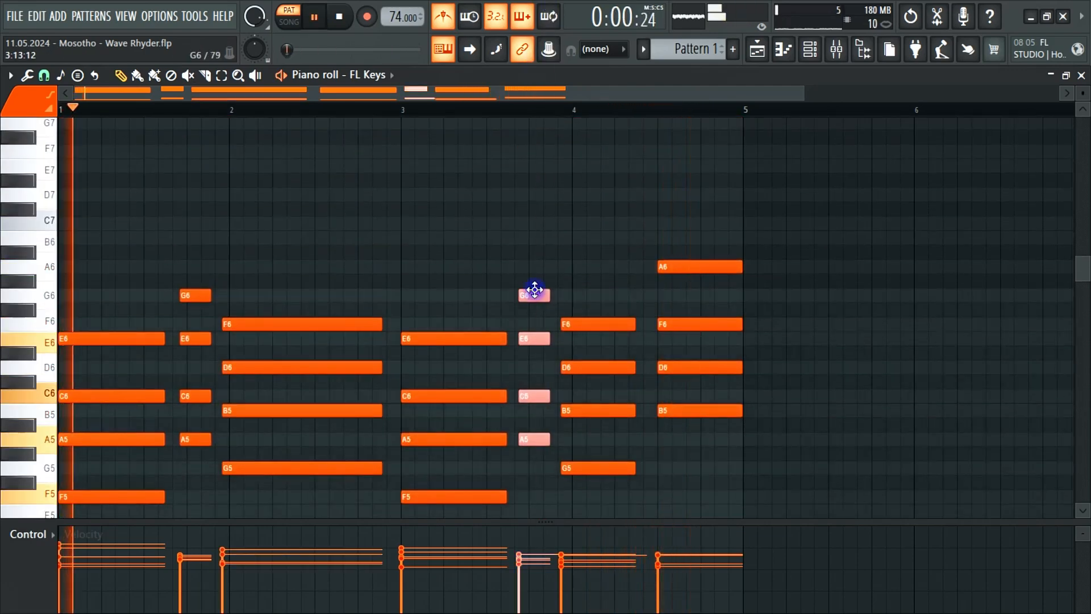
drag(534, 290, 538, 290)
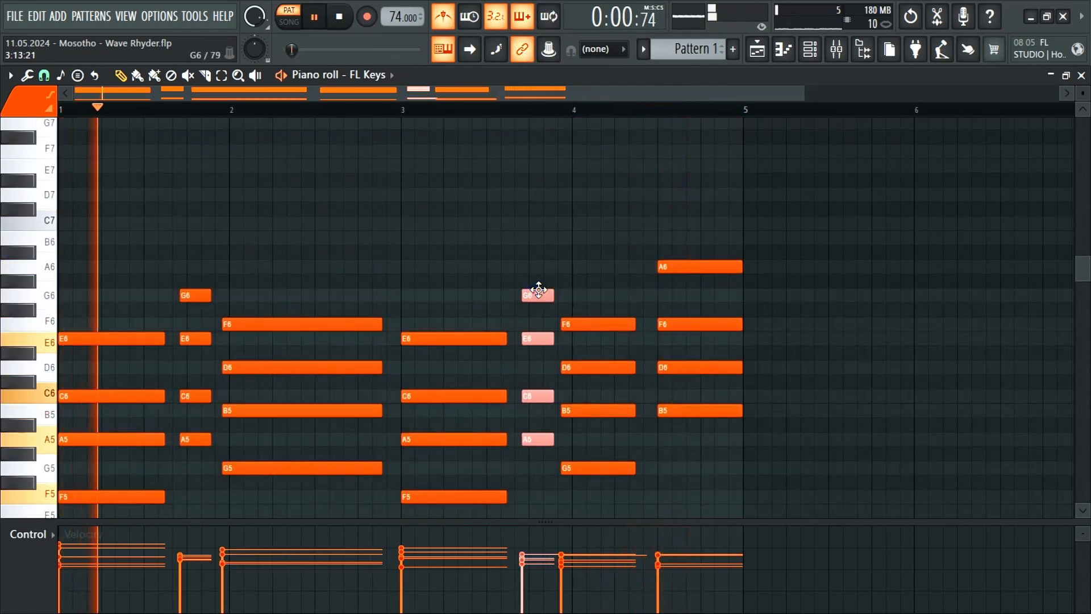
Shift the G5-B5-D6-F6 chord and its G3 bass note just before bar 4 later by 1/3 step.
click(407, 107)
scroll(548, 206, down, 4)
scroll(626, 222, up, 1)
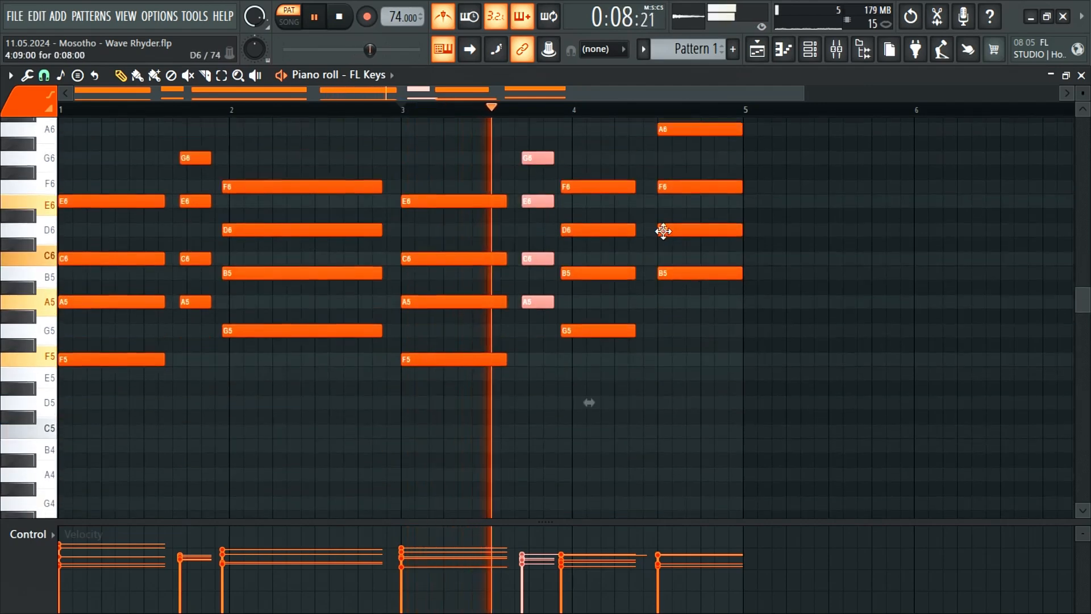
scroll(665, 233, down, 4)
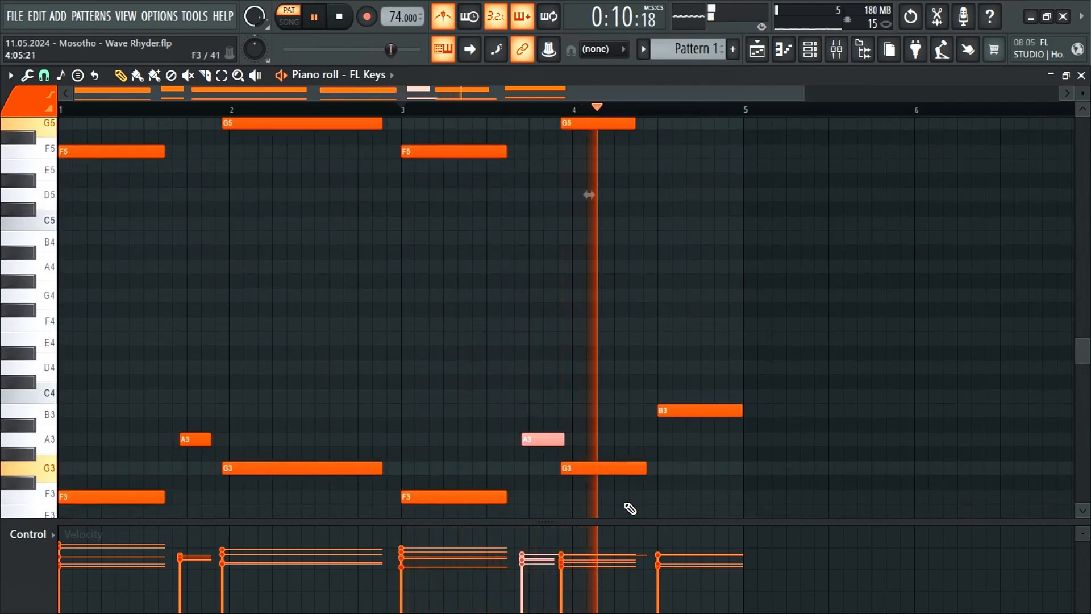
drag(624, 505, 596, 114)
key(space)
key(space)
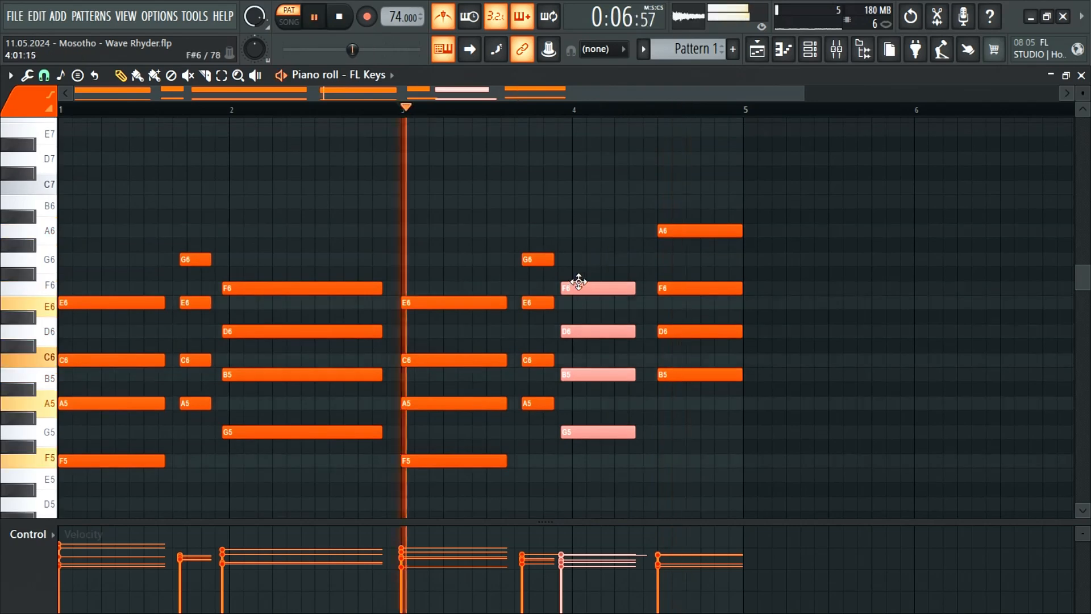
drag(579, 286, 585, 285)
Shift the final B5-D6-F6-A6 chord and its B3 bass note earlier by 2/3 step and extend their ends to bar 5.
scroll(659, 233, down, 6)
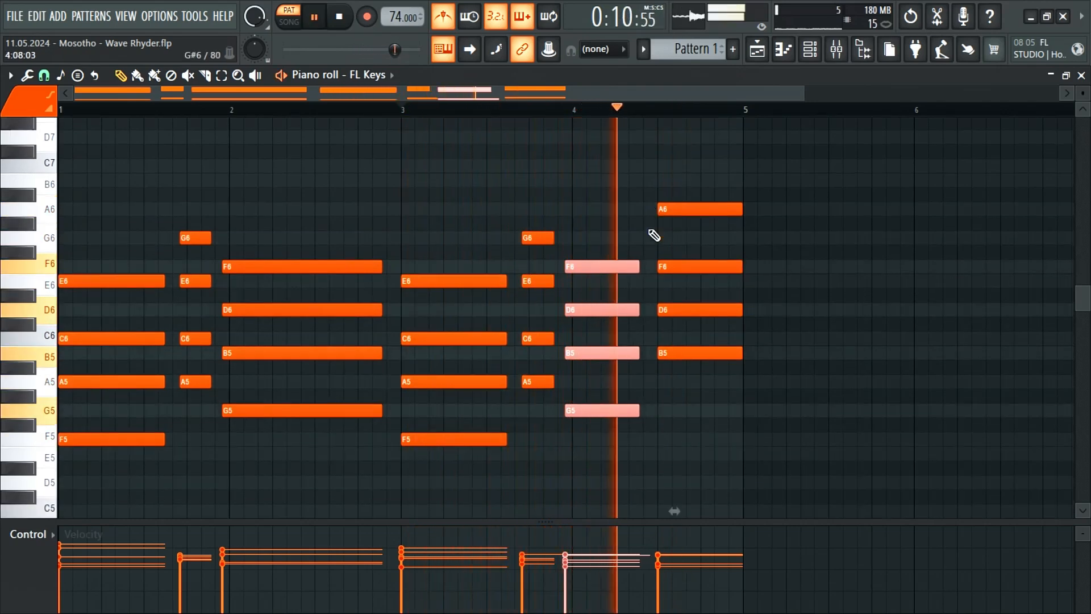
mouse_move(694, 492)
mouse_down()
mouse_move(707, 8)
mouse_move(702, 140)
mouse_move(688, 170)
mouse_up()
key(space)
key(space)
click(550, 109)
key(space)
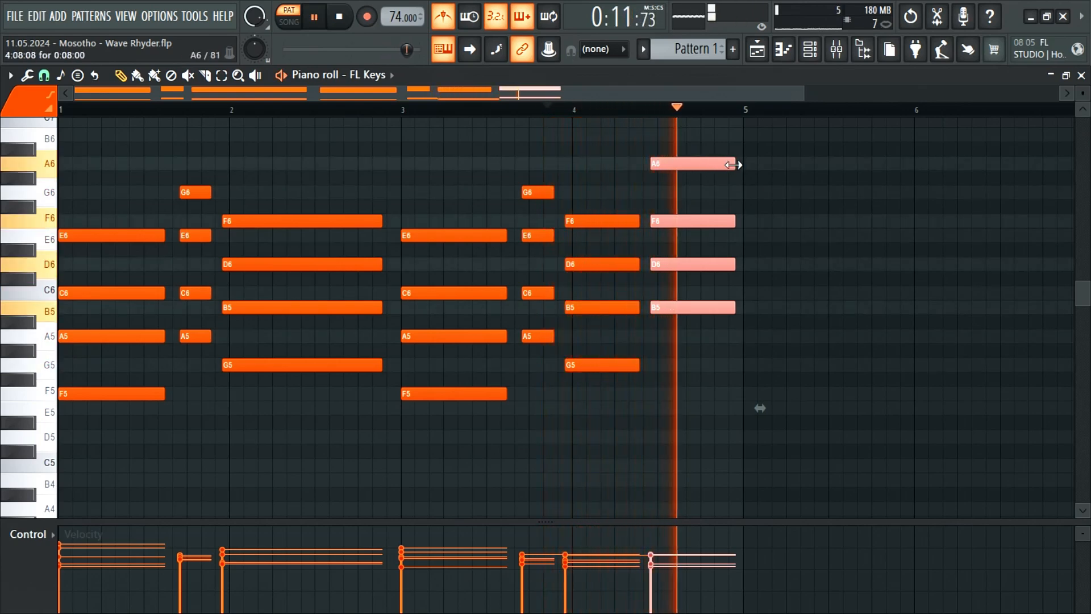
drag(732, 164, 744, 163)
key(space)
click(691, 145)
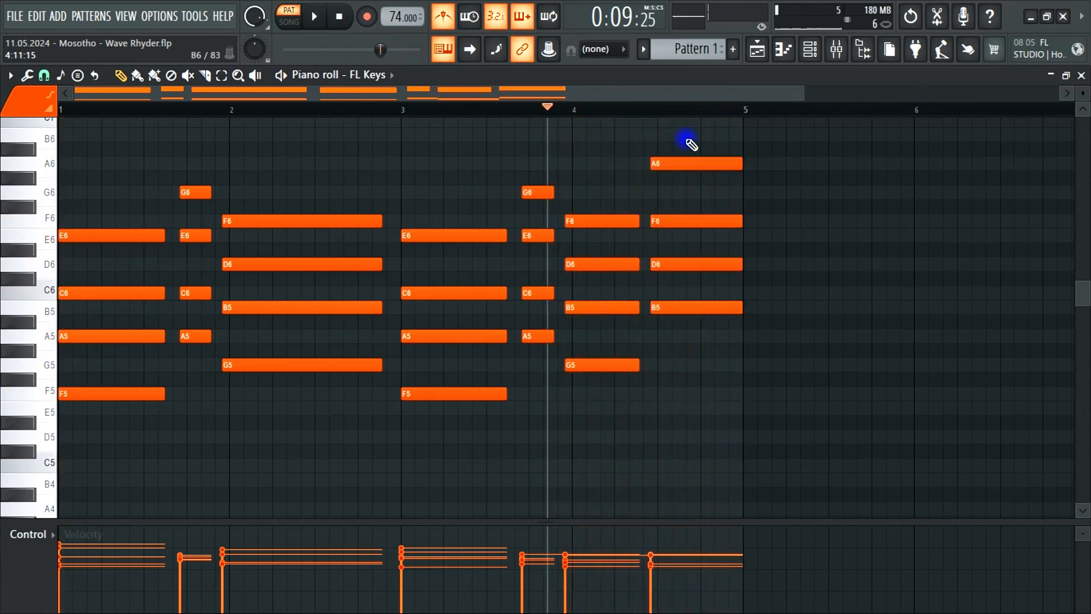
Apply quick legato to close the gaps between all chords and transpose every note down one octave.
key(ctrl+l)
scroll(692, 145, down, 10)
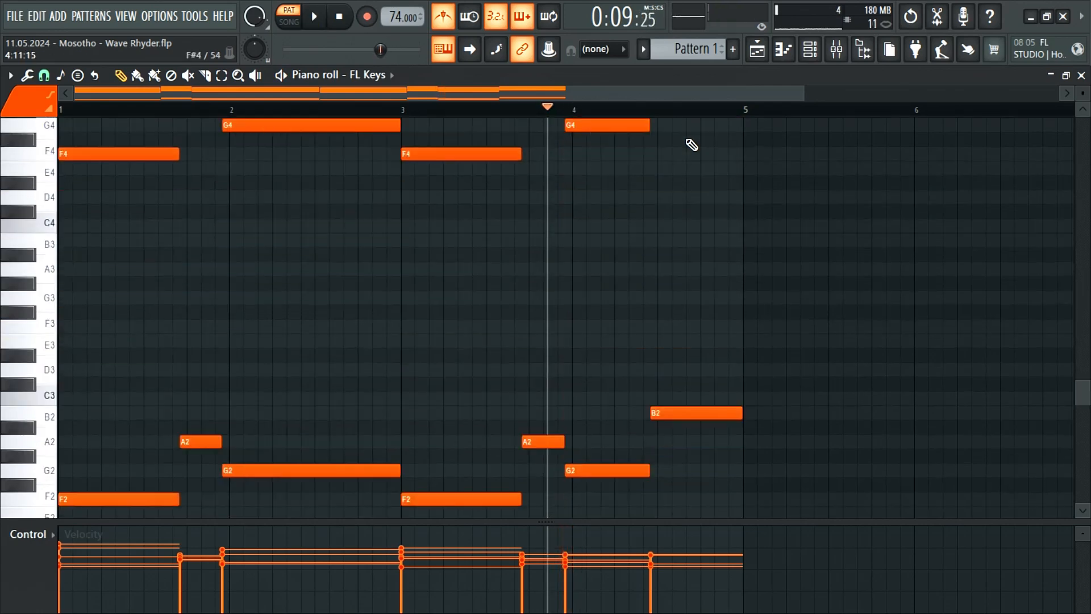
Turn off the metronome and play the progression from the start.
key(space)
key(space)
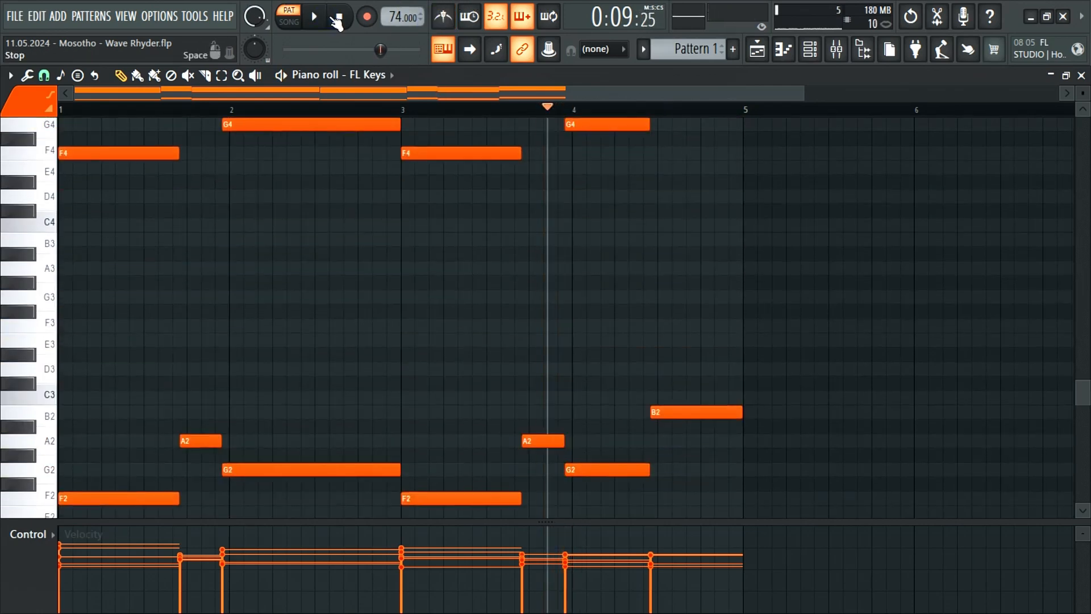
key(space)
scroll(647, 274, down, 1)
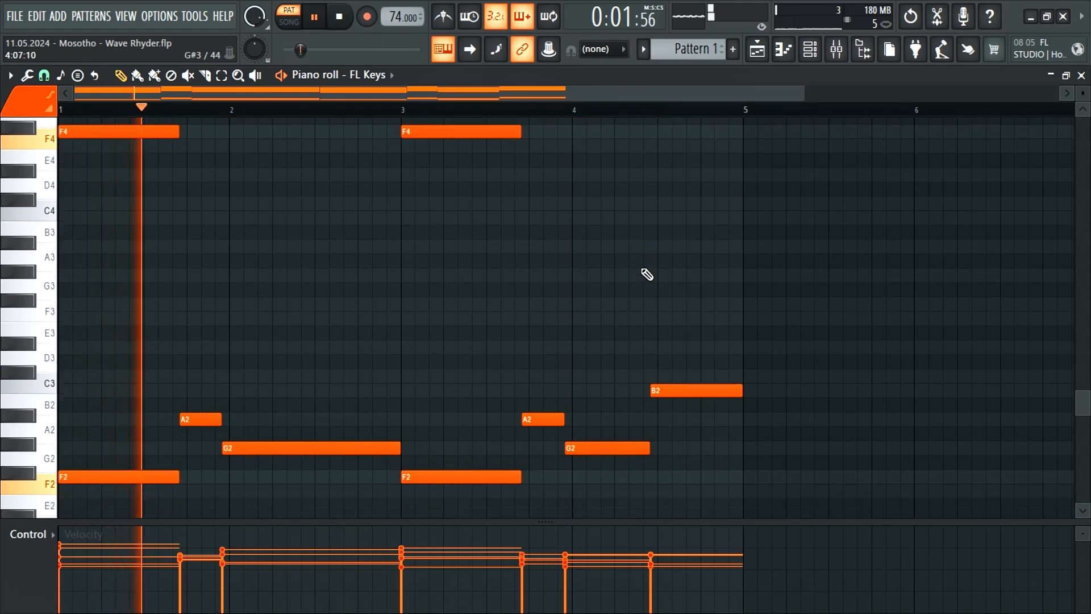
Lower the velocities of all the low bass notes with level scaling by reducing the tension.
scroll(647, 274, up, 2)
drag(801, 364, 138, 545)
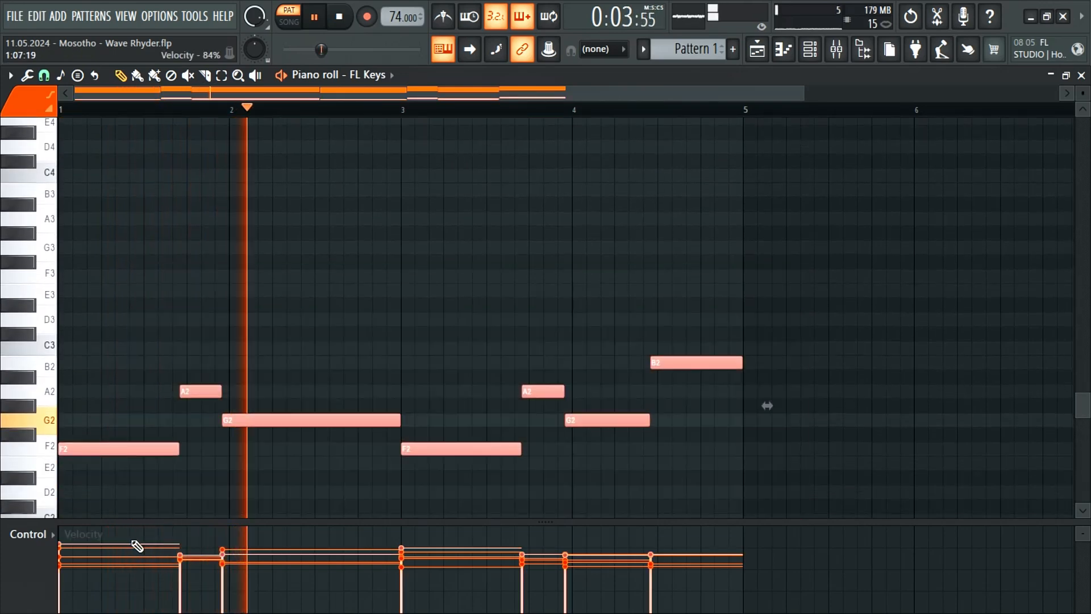
key(alt+x)
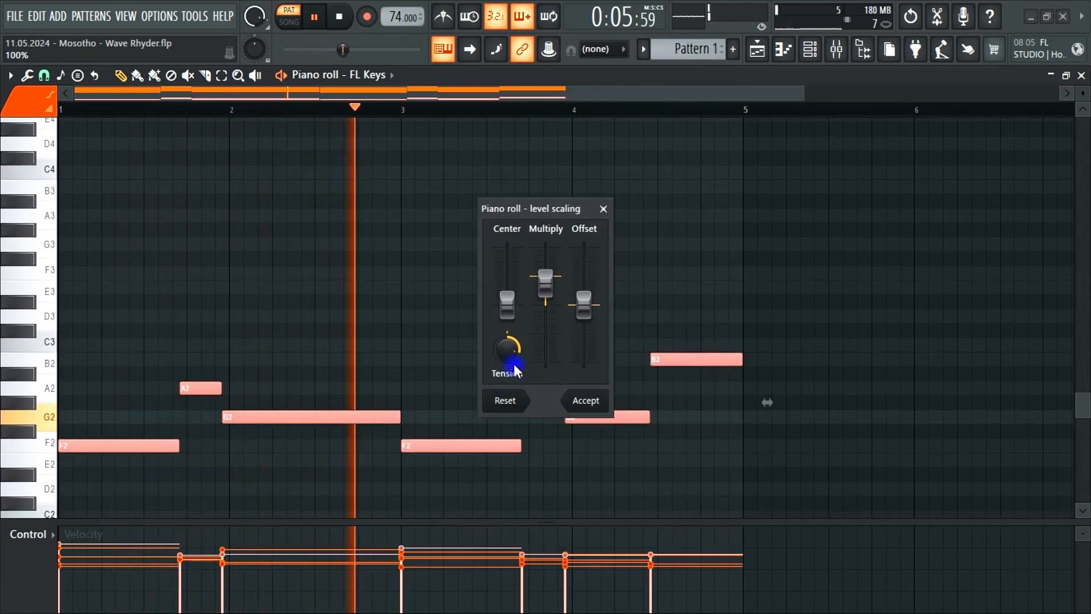
drag(514, 364, 514, 415)
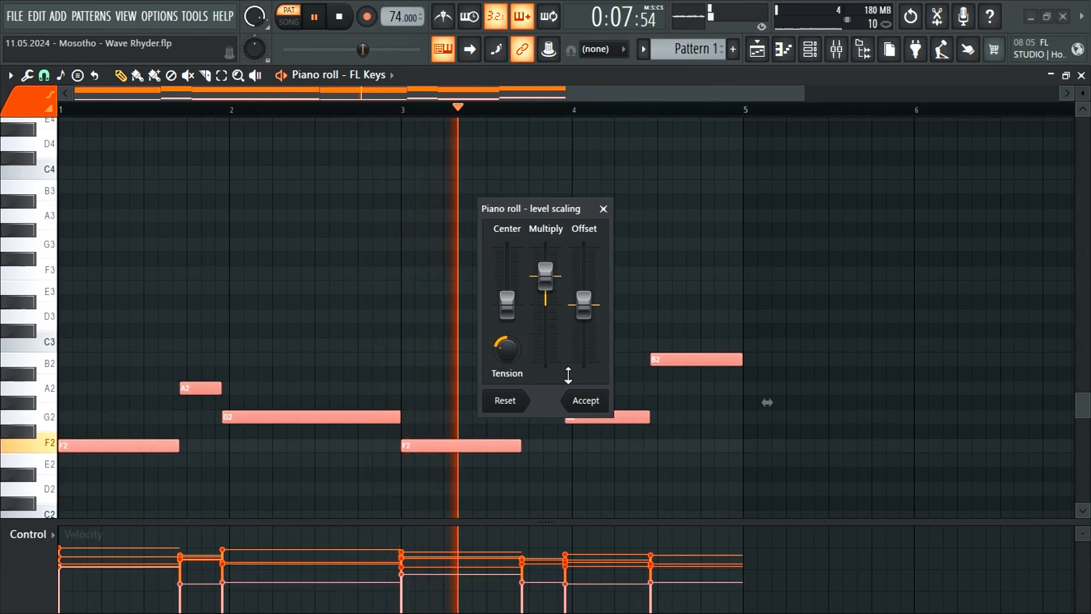
click(585, 401)
click(633, 298)
Change the final chord to C5-E5-G5-B5 and its bass note to C3.
scroll(638, 304, up, 6)
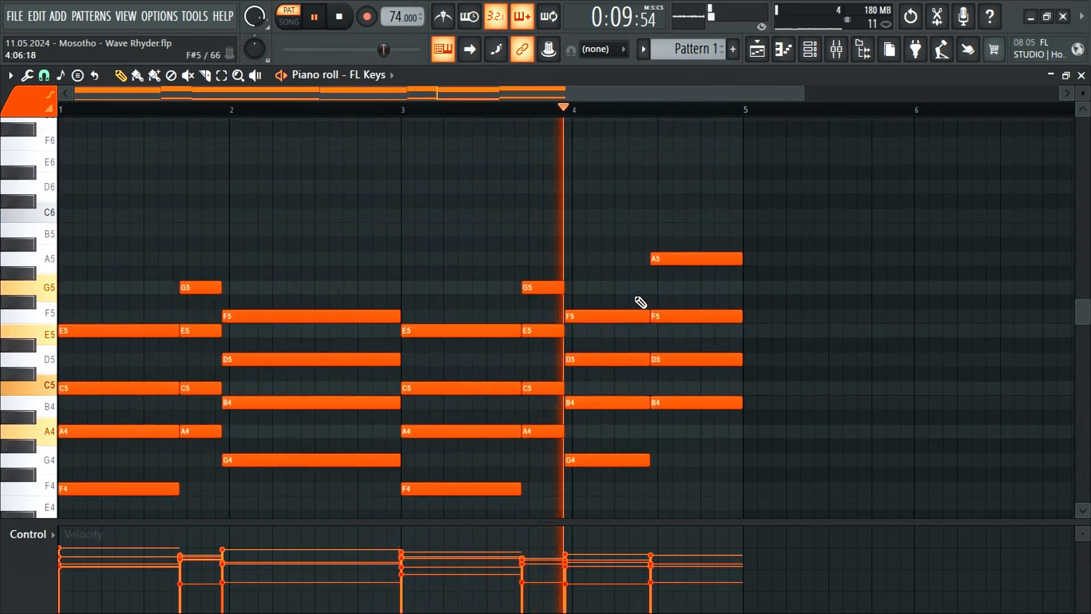
scroll(641, 303, down, 3)
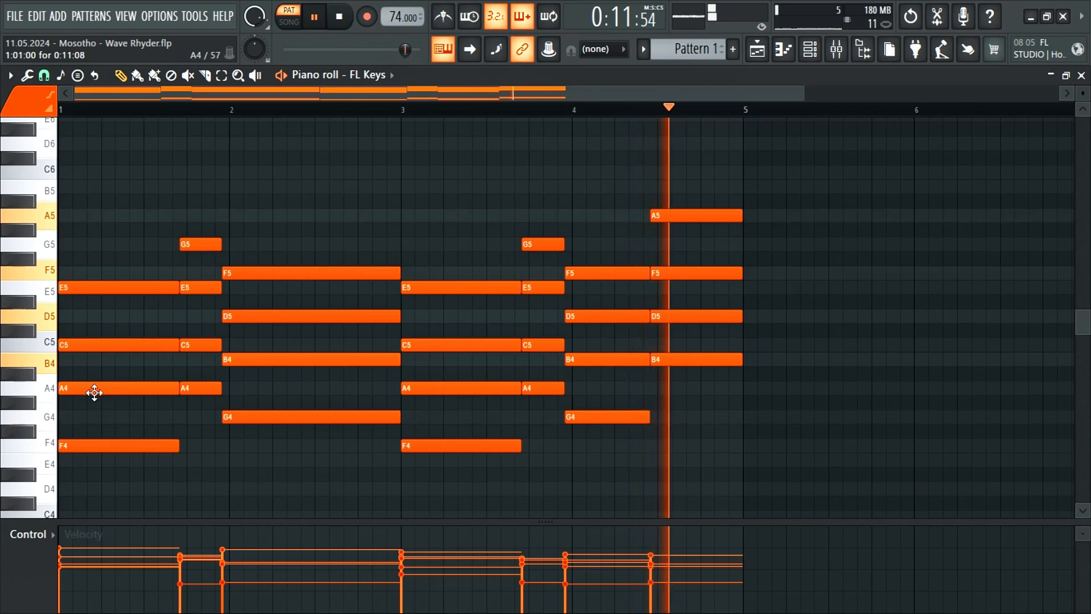
key(space)
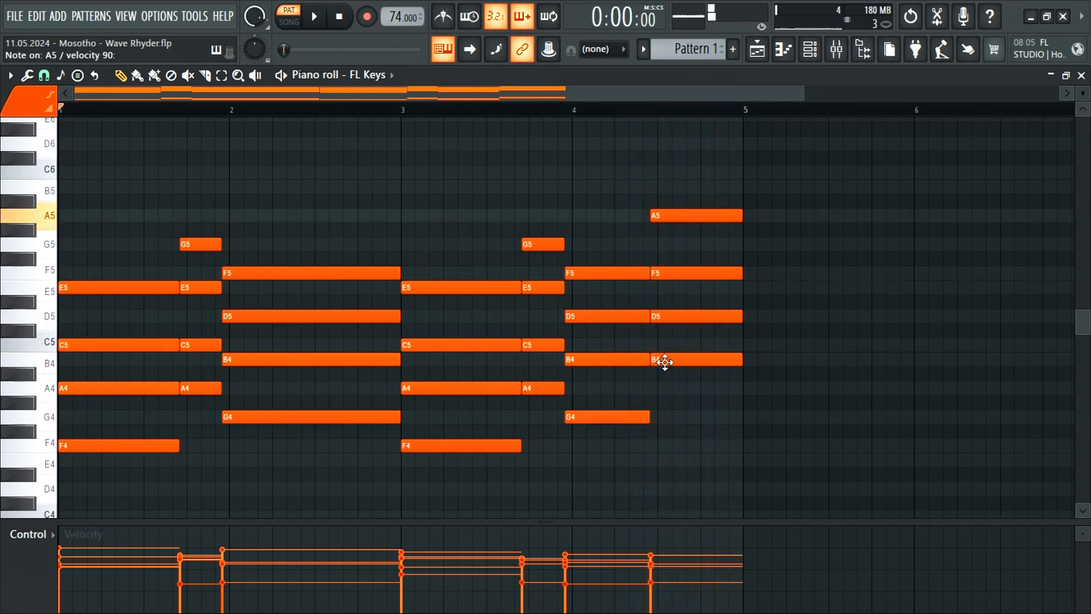
key(u)
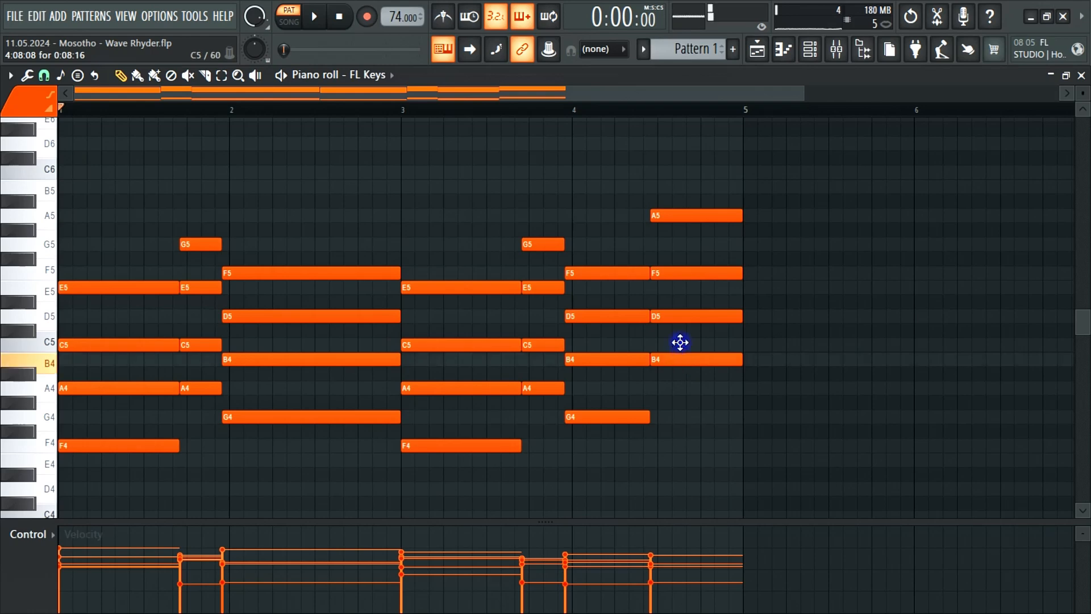
drag(681, 342, 683, 339)
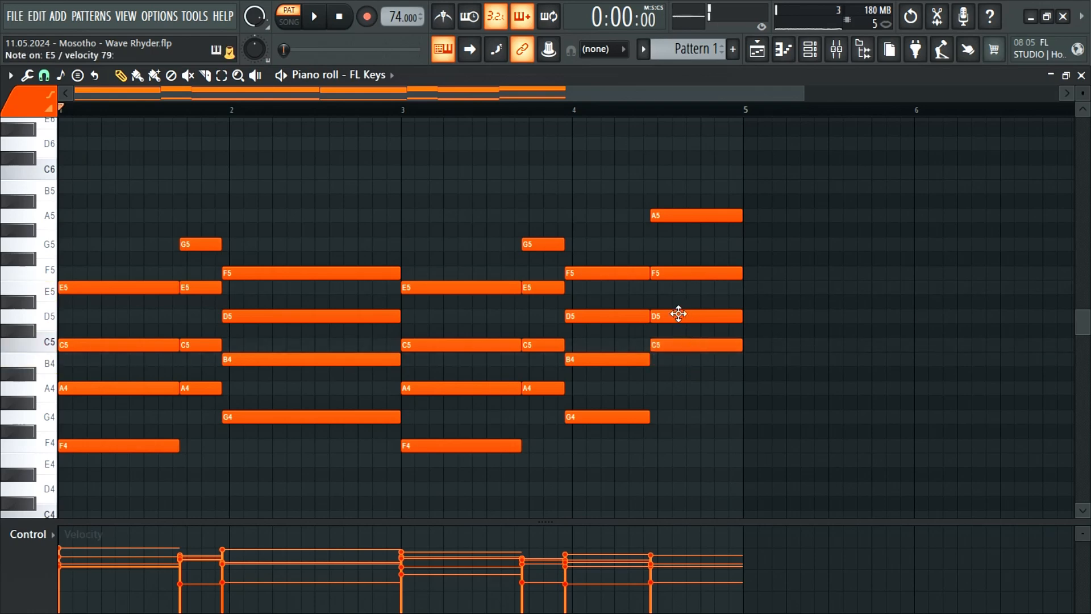
drag(676, 316, 683, 281)
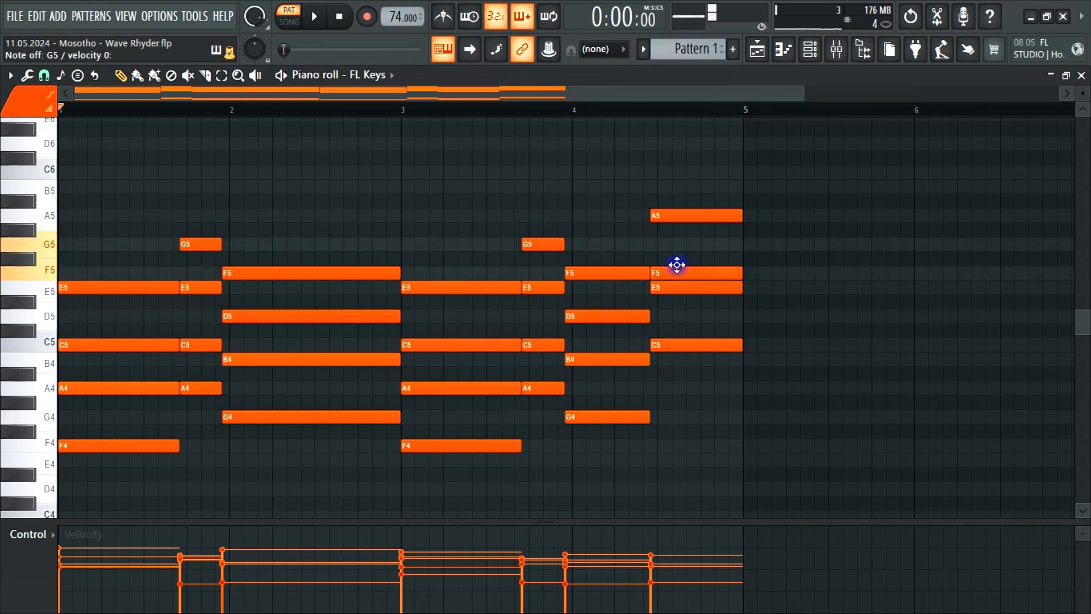
drag(677, 265, 687, 178)
scroll(761, 365, down, 10)
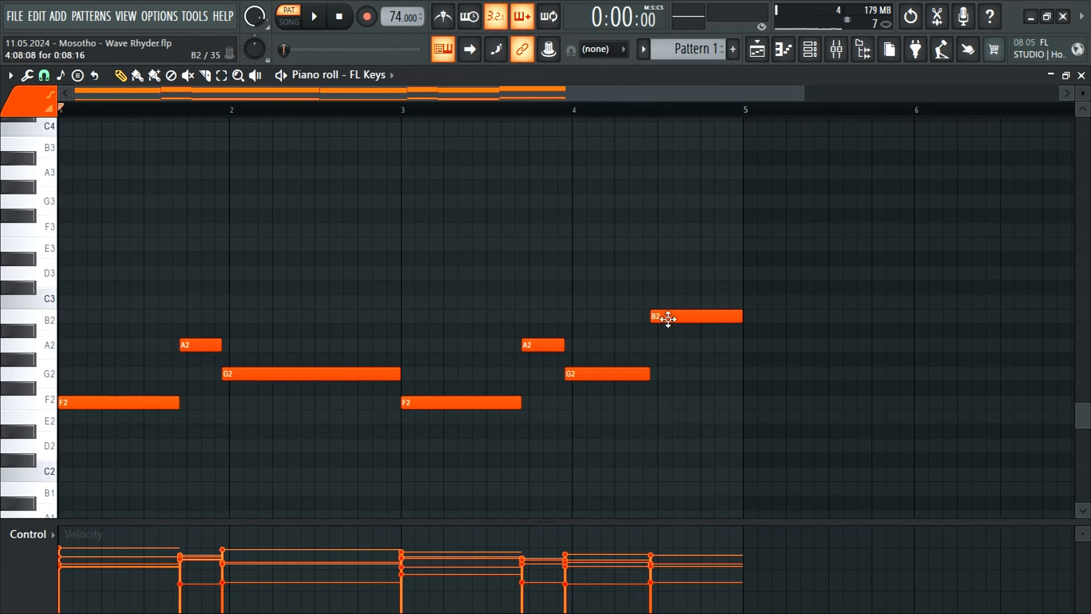
drag(669, 330, 670, 305)
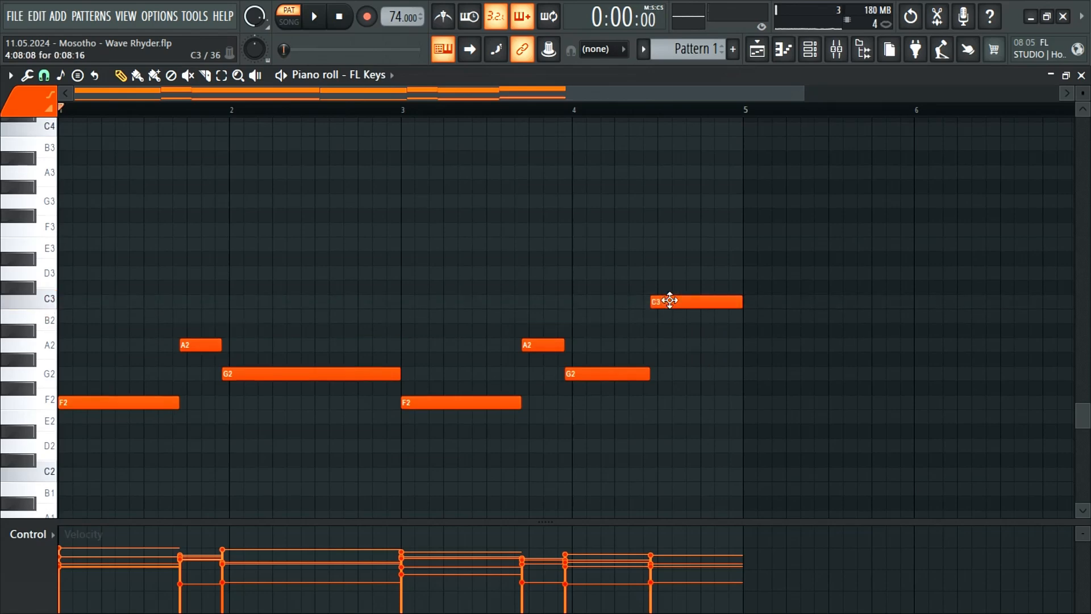
Play the end of the progression to check the revised final chord against the chords before it.
key(space)
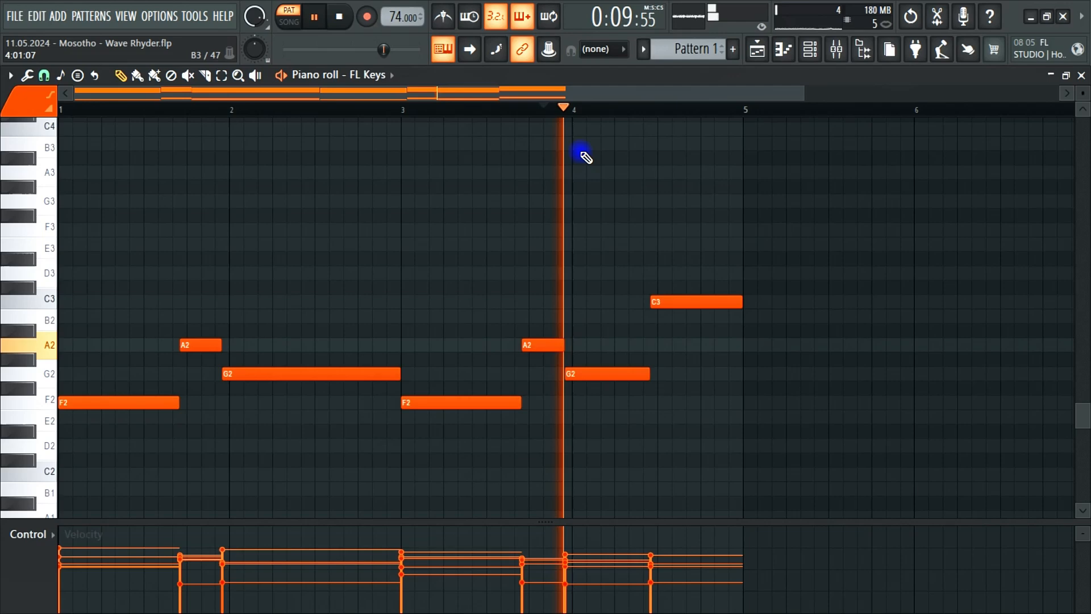
scroll(659, 243, up, 10)
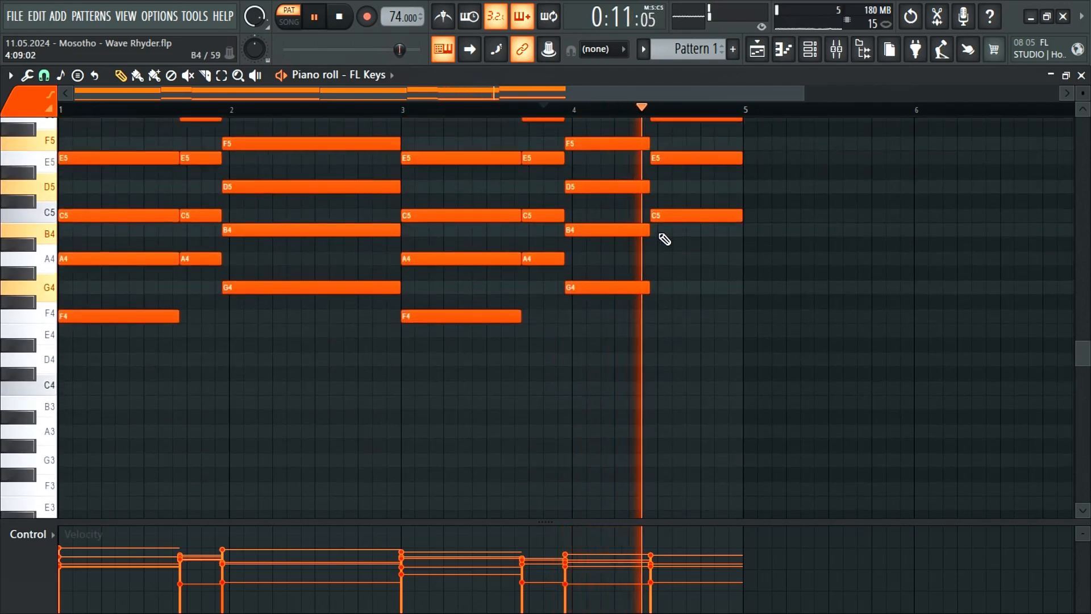
scroll(663, 237, up, 1)
scroll(663, 236, down, 1)
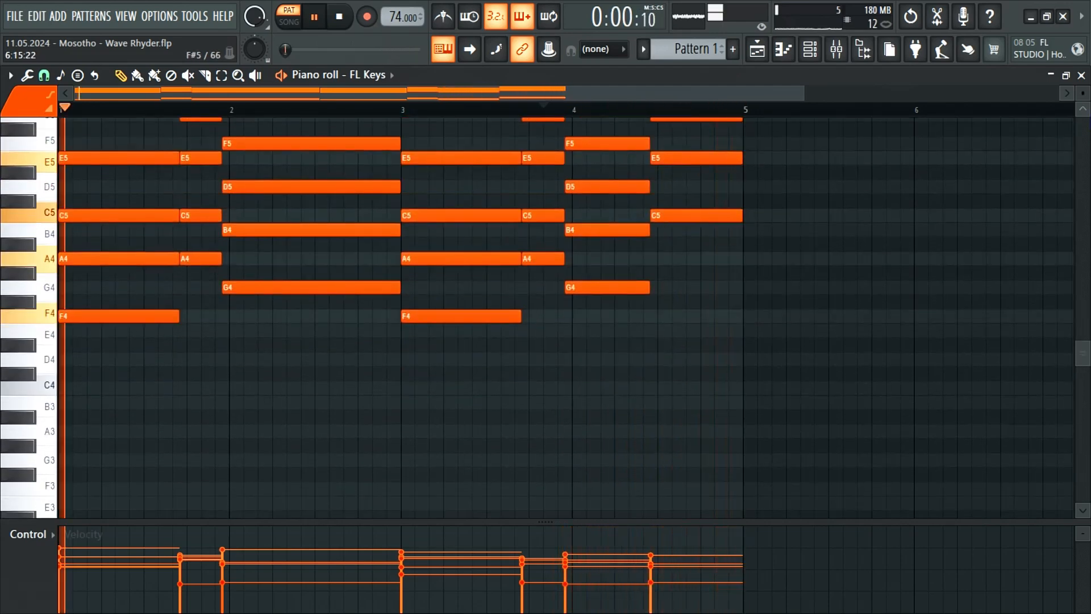
scroll(545, 319, down, 3)
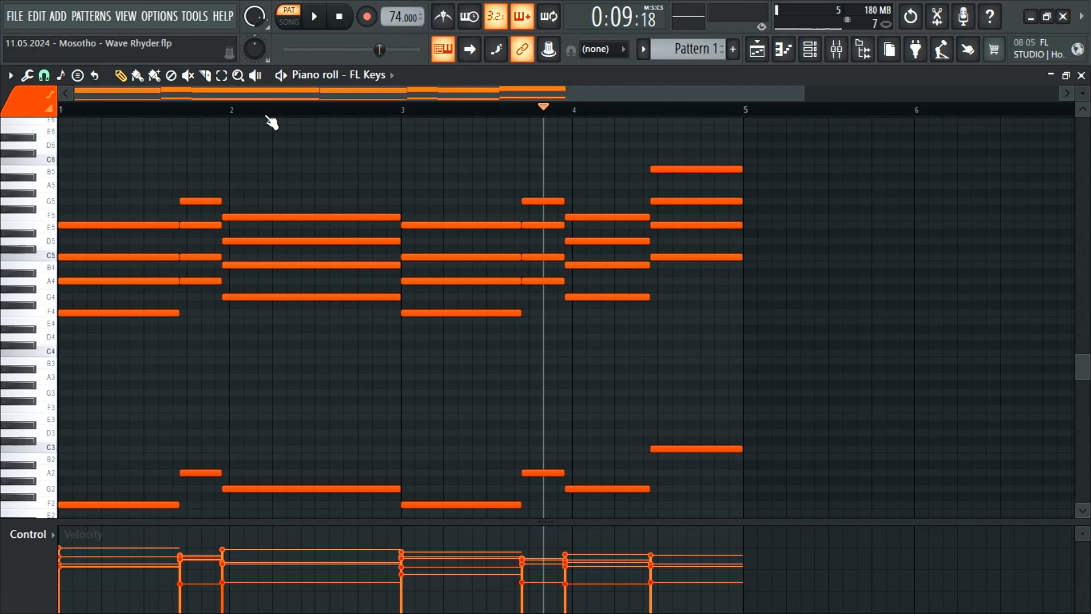
scroll(139, 288, up, 3)
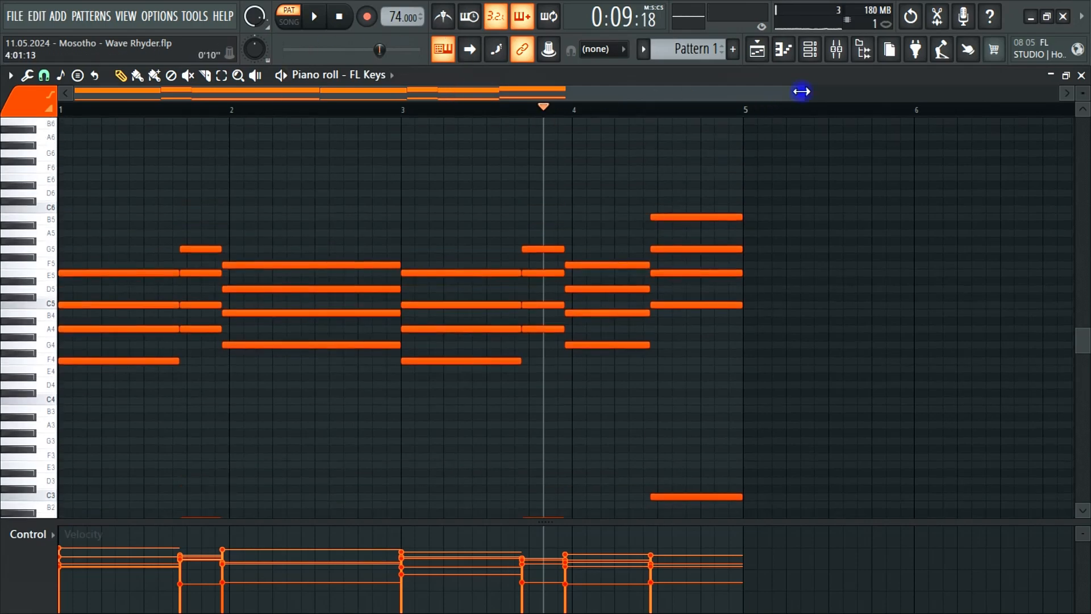
Stagger the first chord by nudging its A4, C5 and E5 notes slightly later than F4, and audition the result.
drag(802, 91, 301, 93)
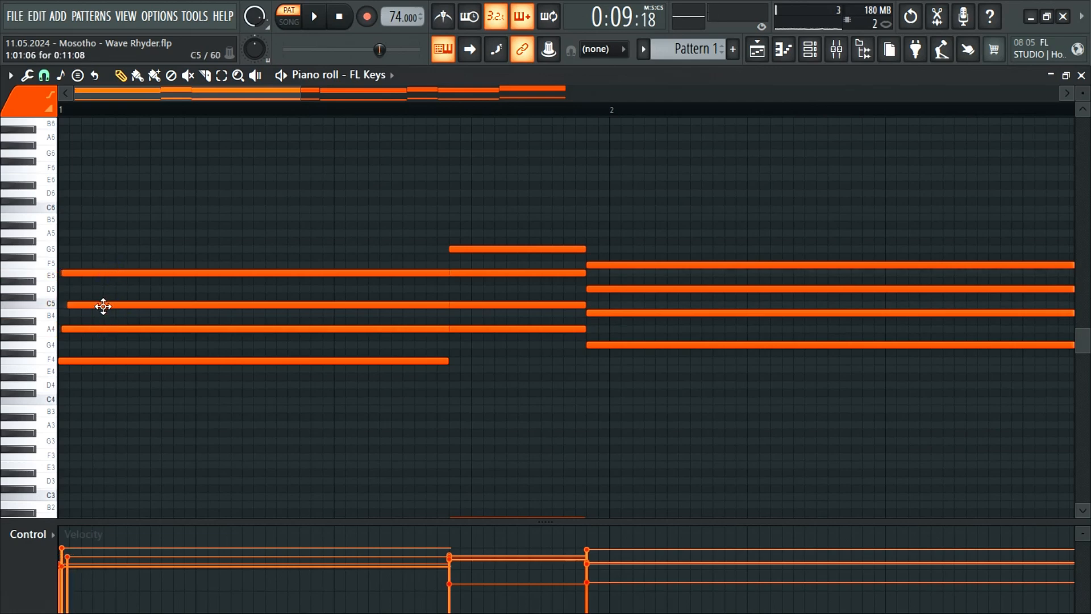
key(space)
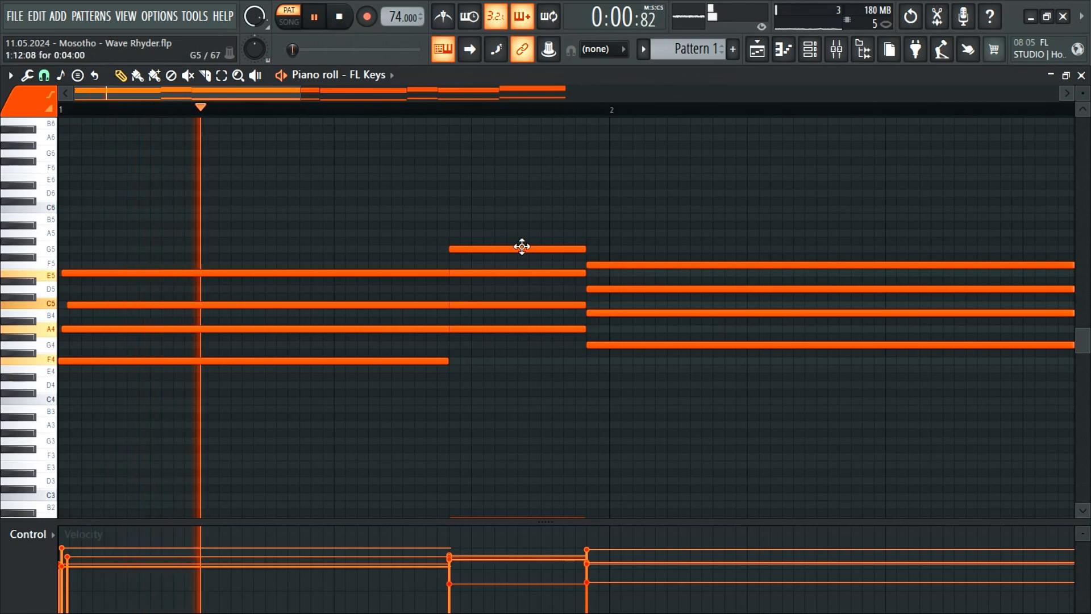
key(space)
key(space)
Stagger the short chord in bar 1 by nudging its E5, G5 and C5 notes slightly later than A4.
drag(463, 271, 486, 249)
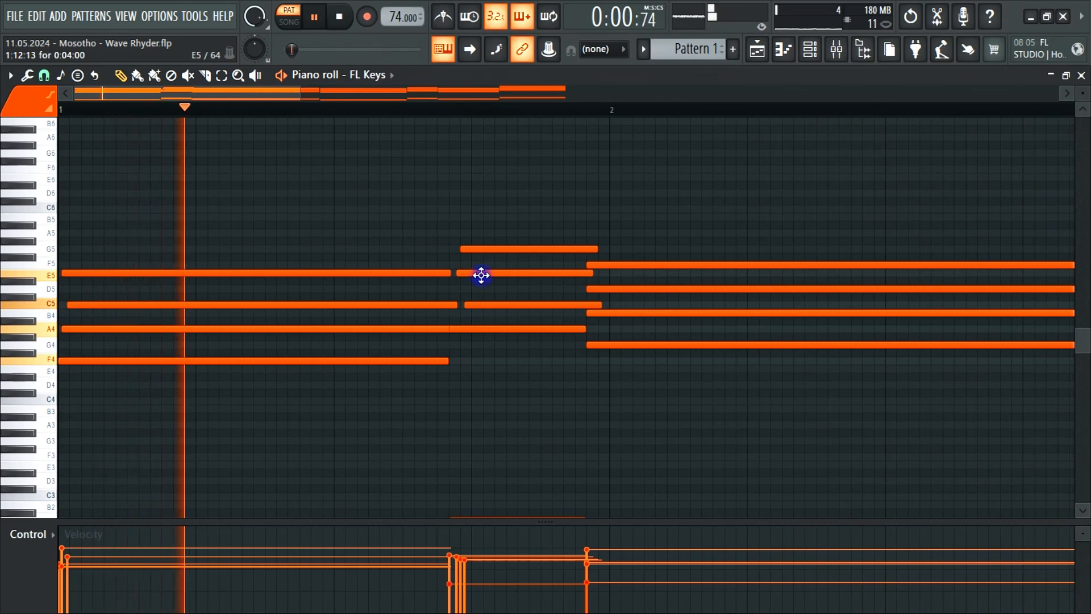
right_click(499, 273)
key(ctrl+z)
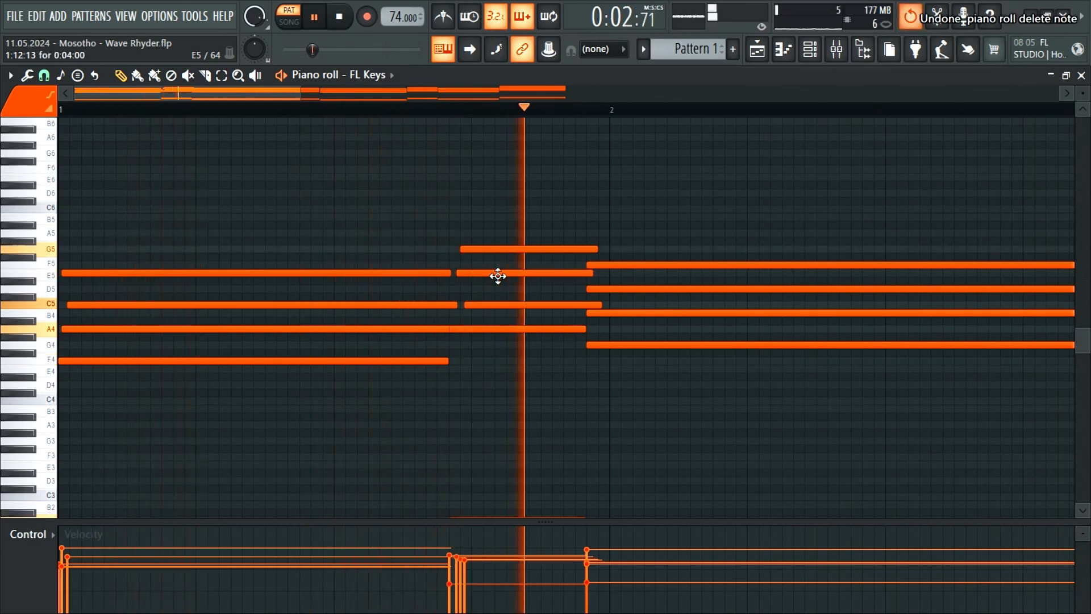
drag(498, 276, 481, 308)
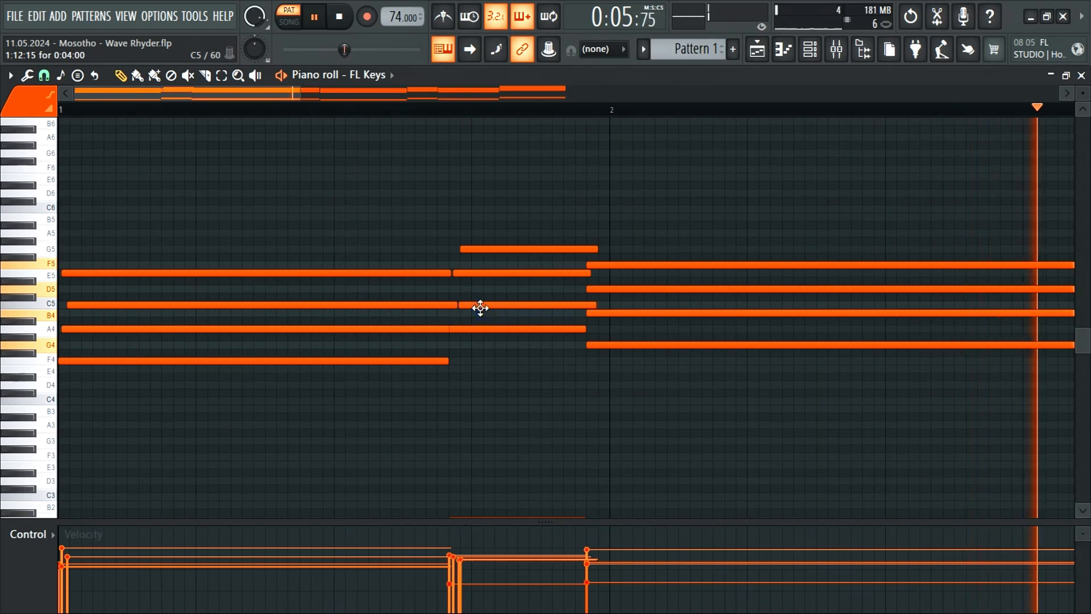
click(382, 109)
drag(495, 249, 490, 248)
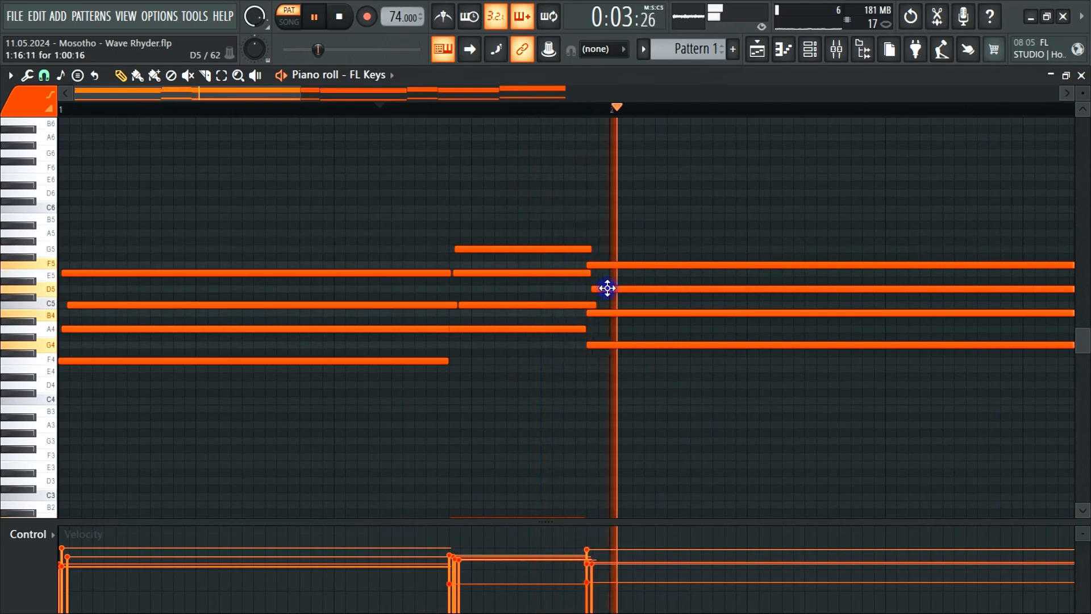
Nudge B4 and D5 of the long chord before bar 2 and A4 and C5 of the bar 3 chord slightly later.
drag(607, 288, 625, 313)
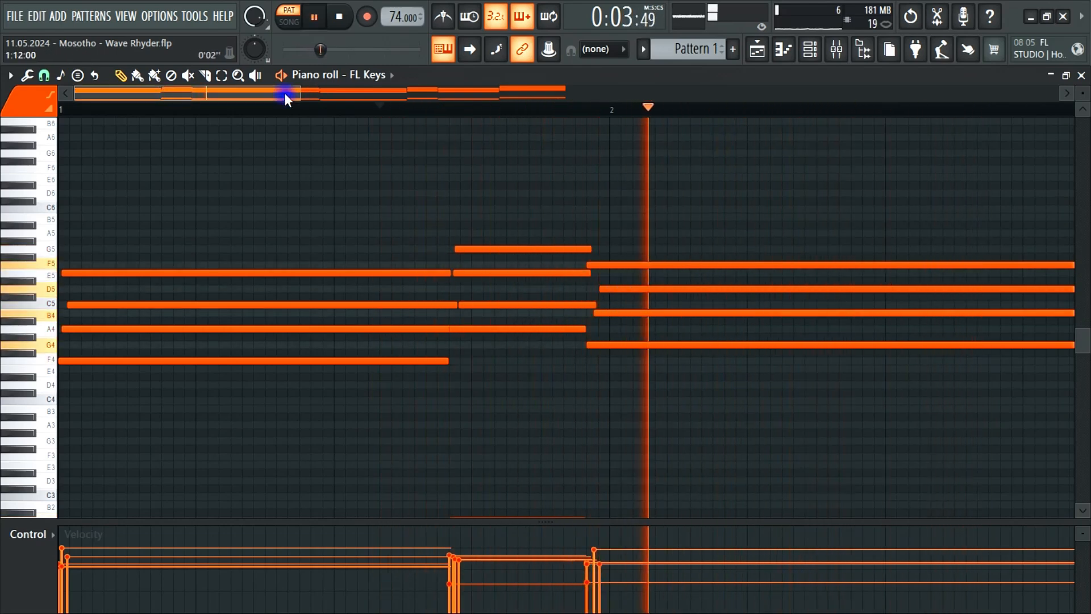
drag(284, 94, 442, 118)
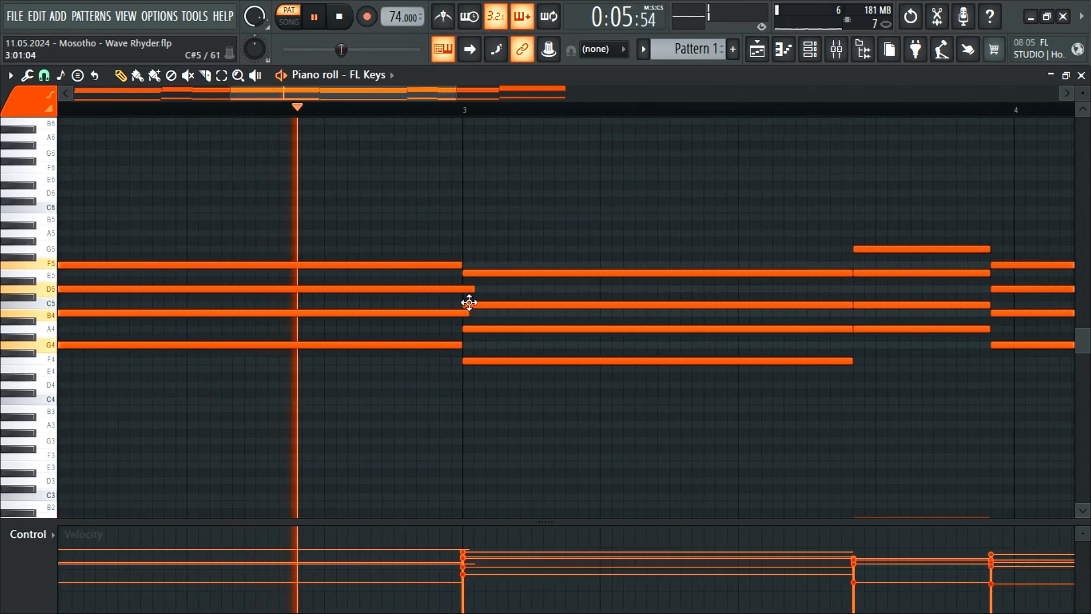
drag(474, 329, 495, 306)
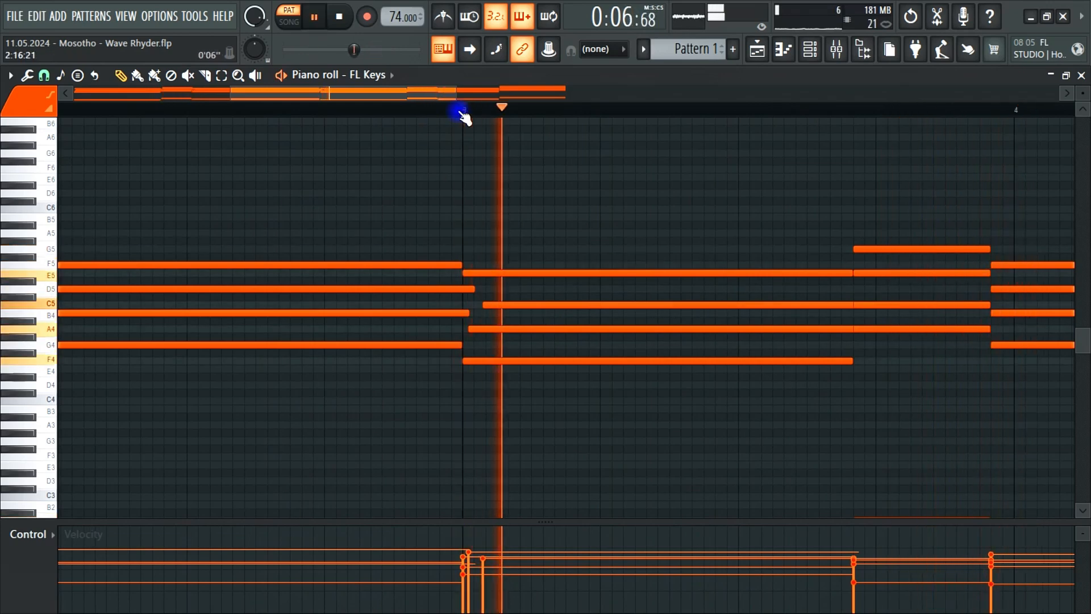
Nudge the C5 and G5 notes of the short chord late in bar 3 slightly later.
click(1063, 97)
drag(530, 307, 536, 307)
drag(503, 247, 514, 246)
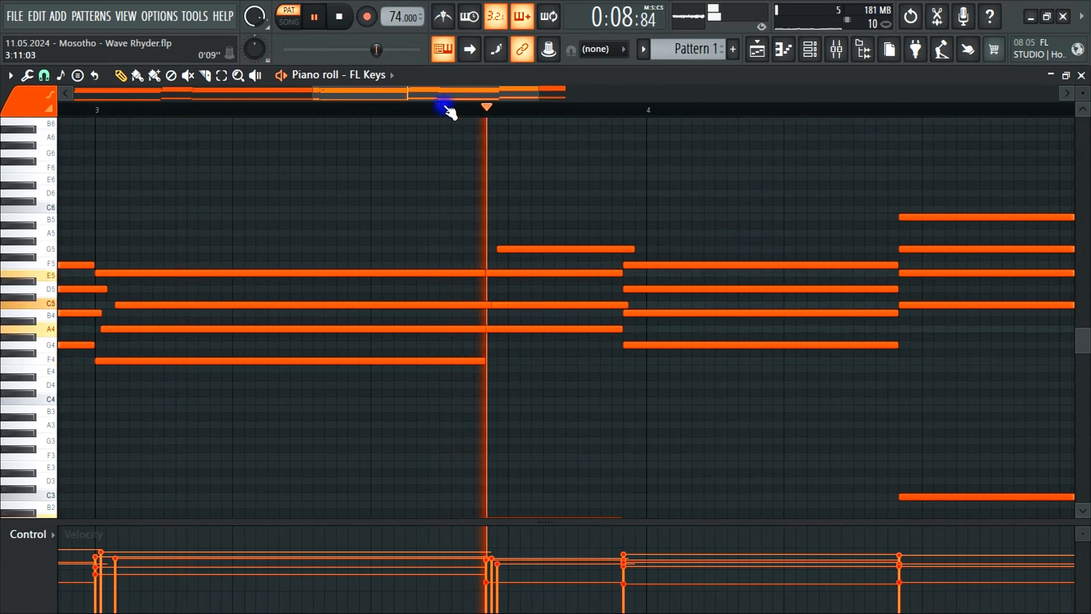
Stagger the chord before bar 4 by nudging its D5 and F5 notes slightly later, and audition the result.
key(space)
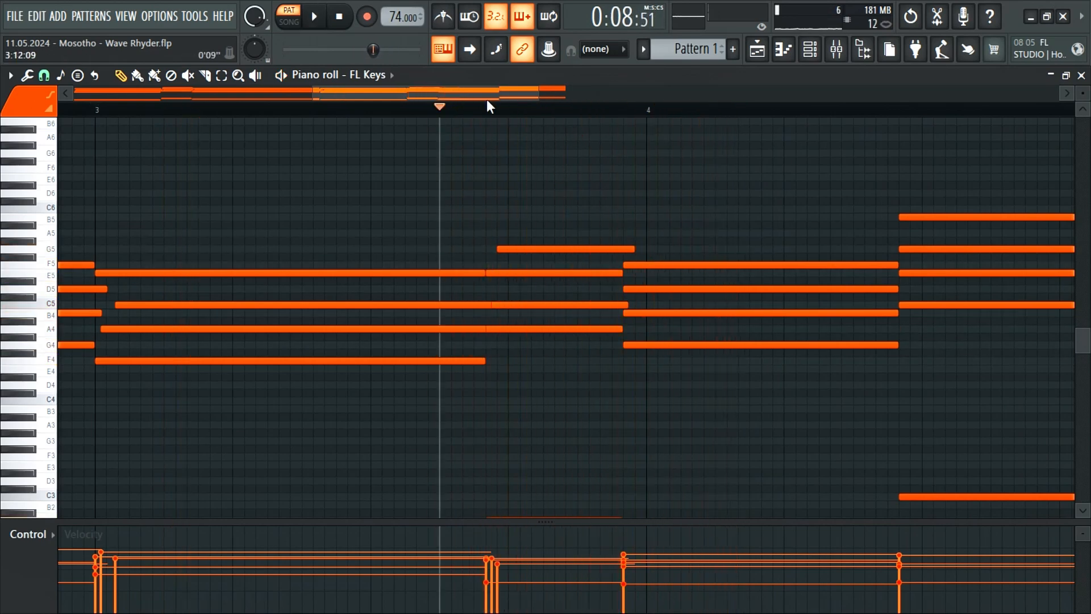
drag(487, 97, 528, 96)
key(space)
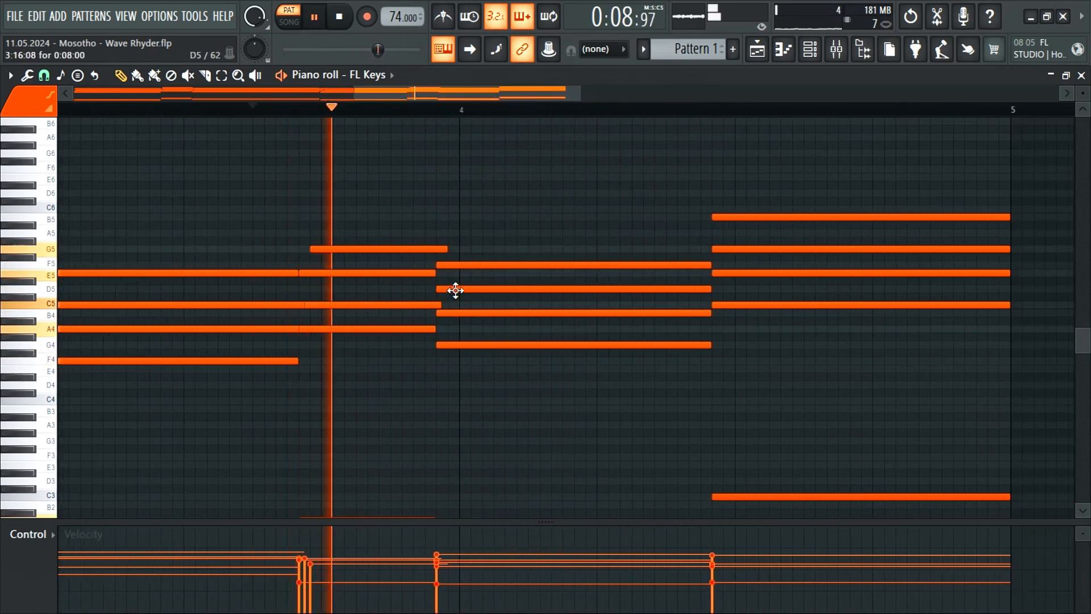
drag(454, 289, 465, 265)
key(space)
key(space)
Nudge the E5 and B5 notes of the final chord in bar 4 slightly later and listen to the ending.
click(1078, 95)
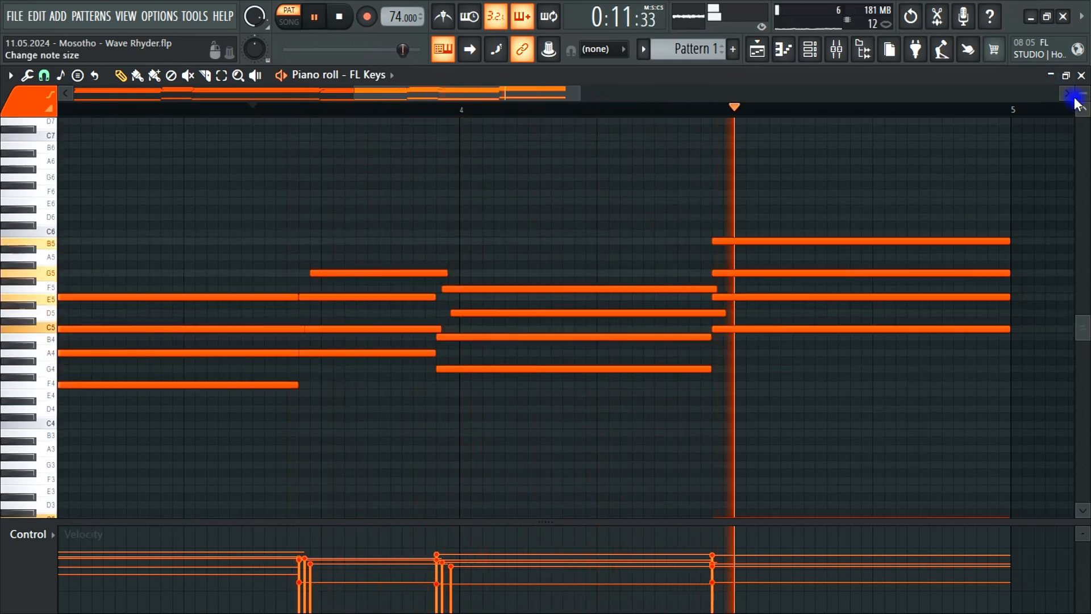
click(1067, 94)
key(space)
key(space)
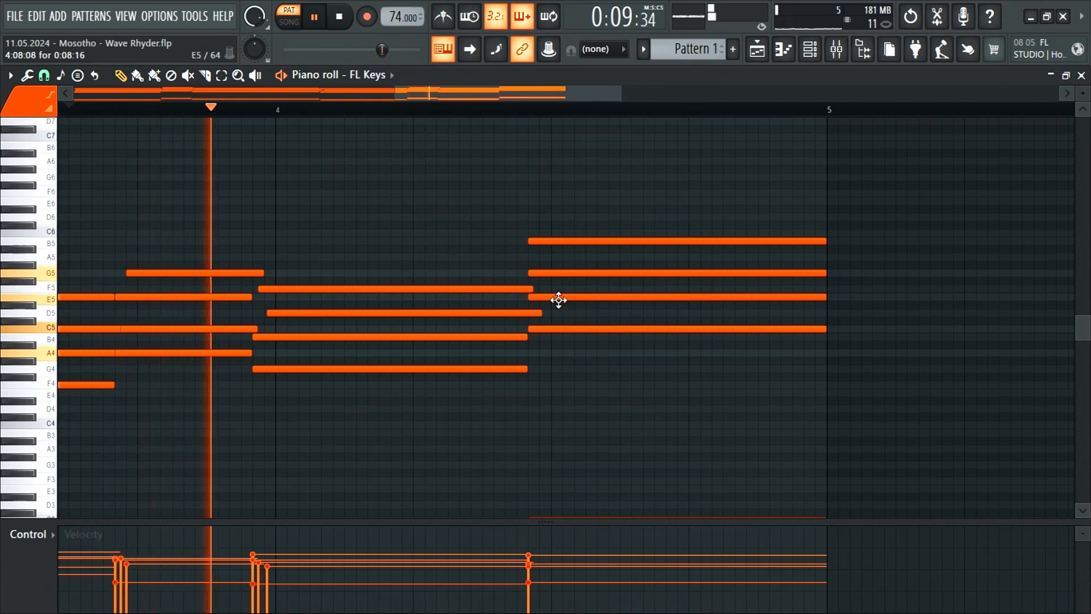
drag(557, 297, 565, 295)
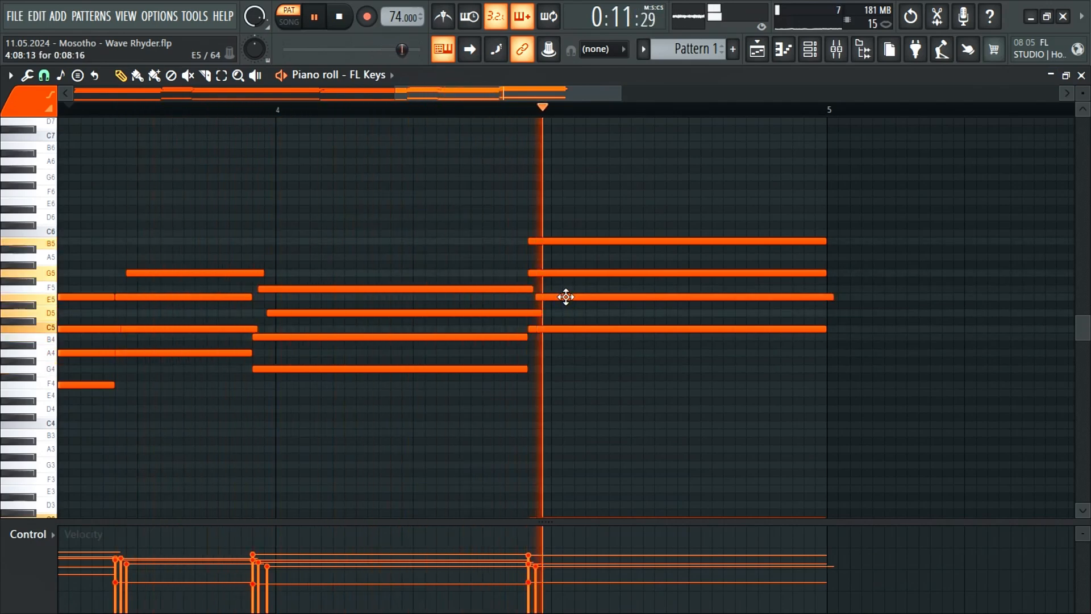
mouse_move(553, 241)
mouse_down()
mouse_move(566, 241)
mouse_move(555, 243)
mouse_up()
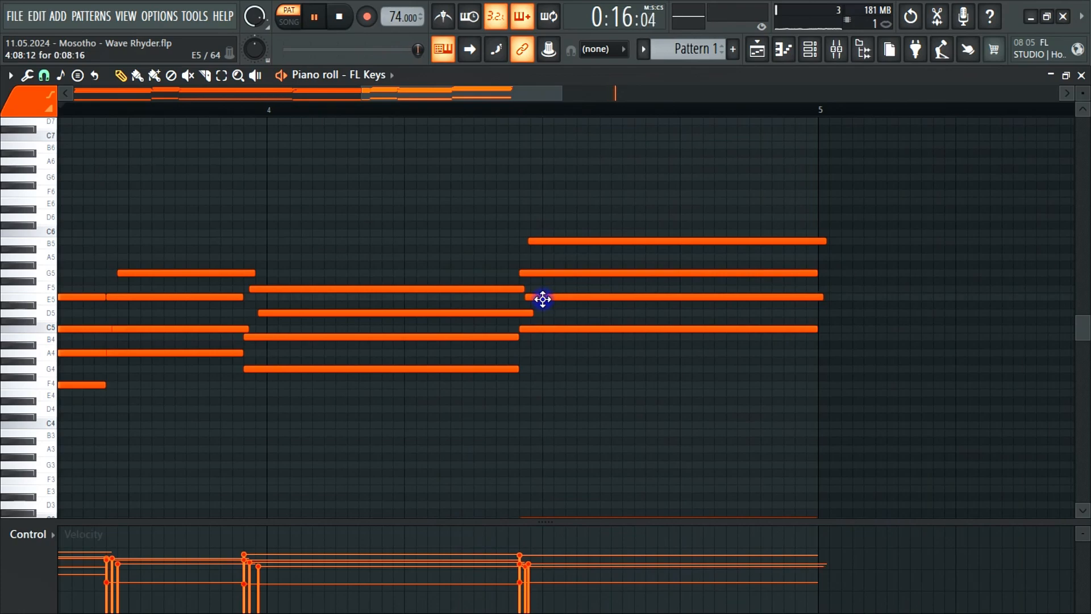
key(space)
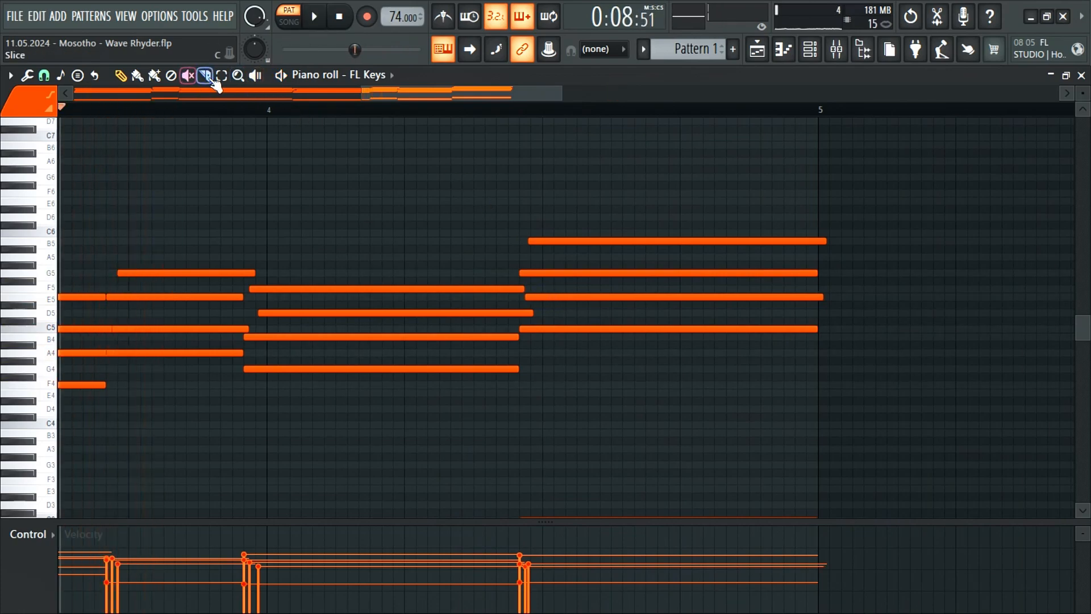
With snapping at 1/3 step, slice off the overlapping note ends around the short chord in bar 1.
drag(365, 99, 77, 100)
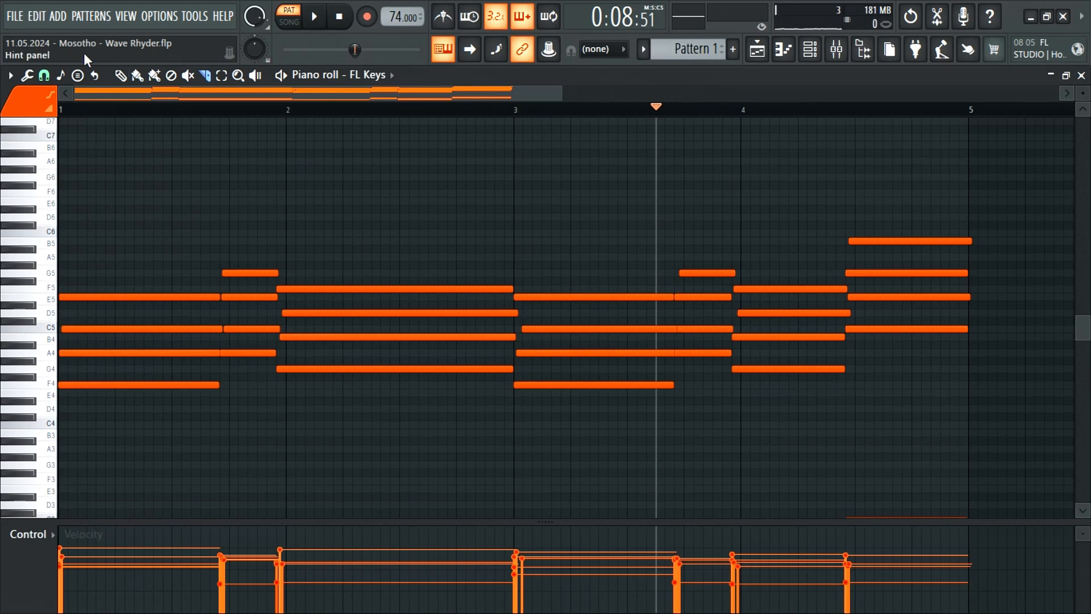
click(43, 75)
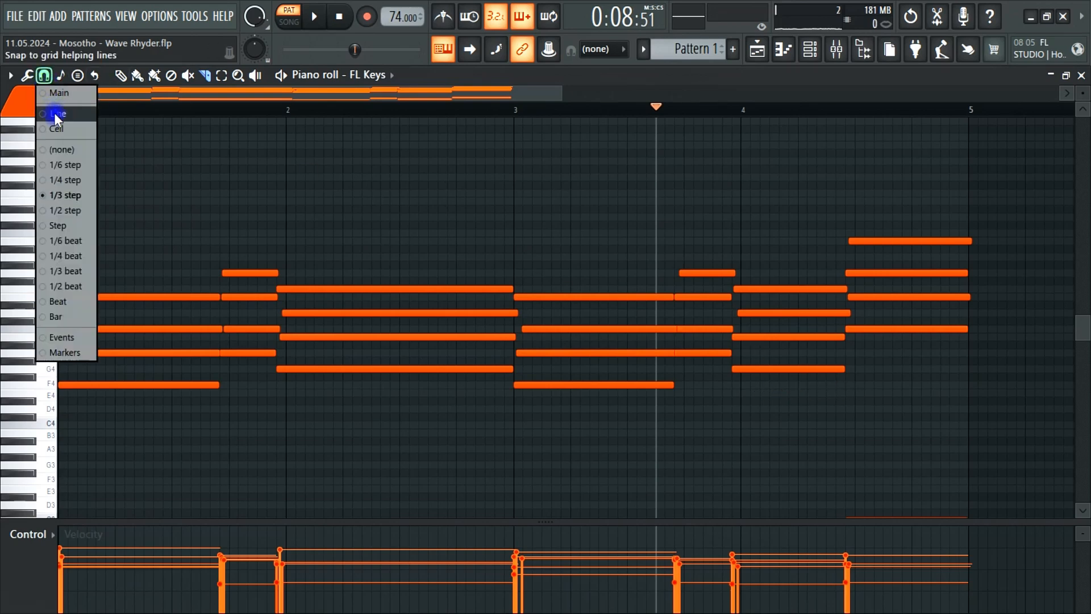
click(52, 110)
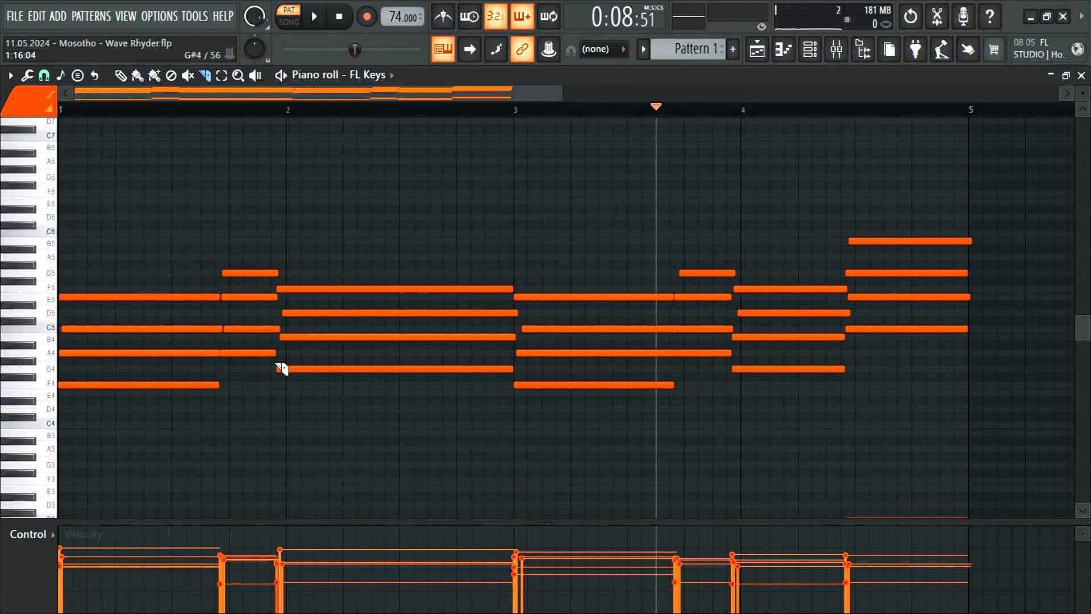
click(49, 81)
click(71, 191)
drag(280, 274, 282, 260)
drag(220, 389, 221, 251)
Slice off the overhanging note ends at bar 3, around the short chord late in bar 3, mid bar 4 and bar 5, and play the pattern.
drag(515, 382, 517, 383)
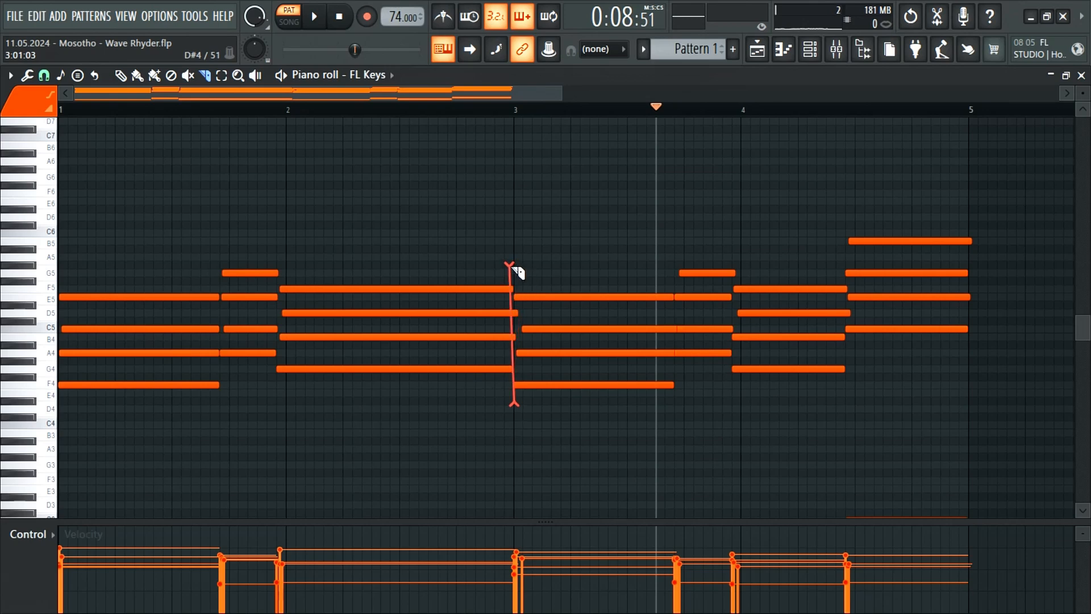
drag(518, 272, 521, 268)
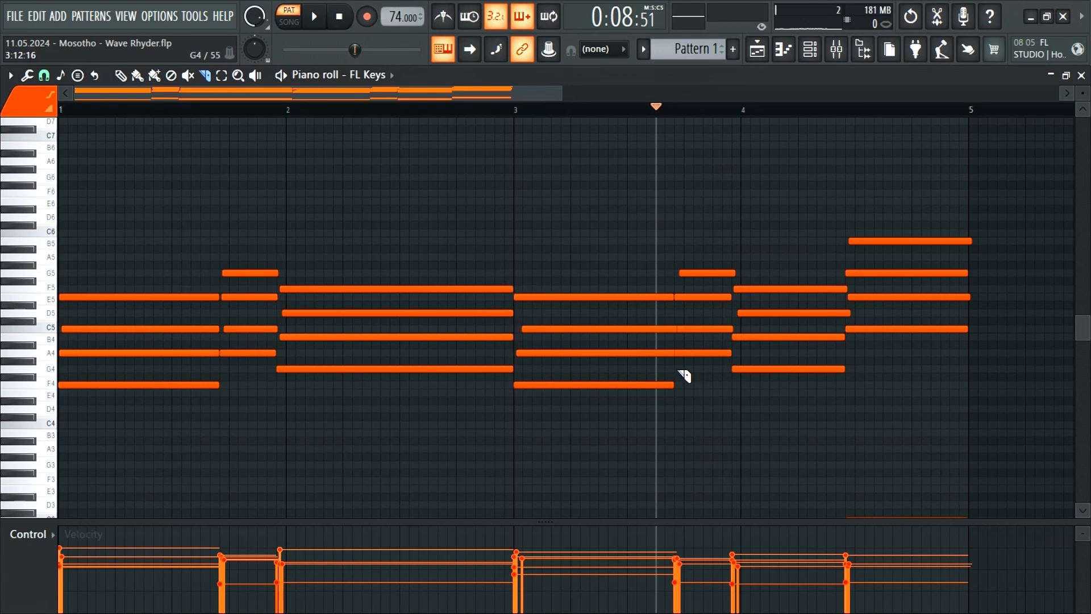
drag(675, 376, 675, 275)
key(space)
drag(845, 383, 845, 236)
drag(970, 340, 970, 216)
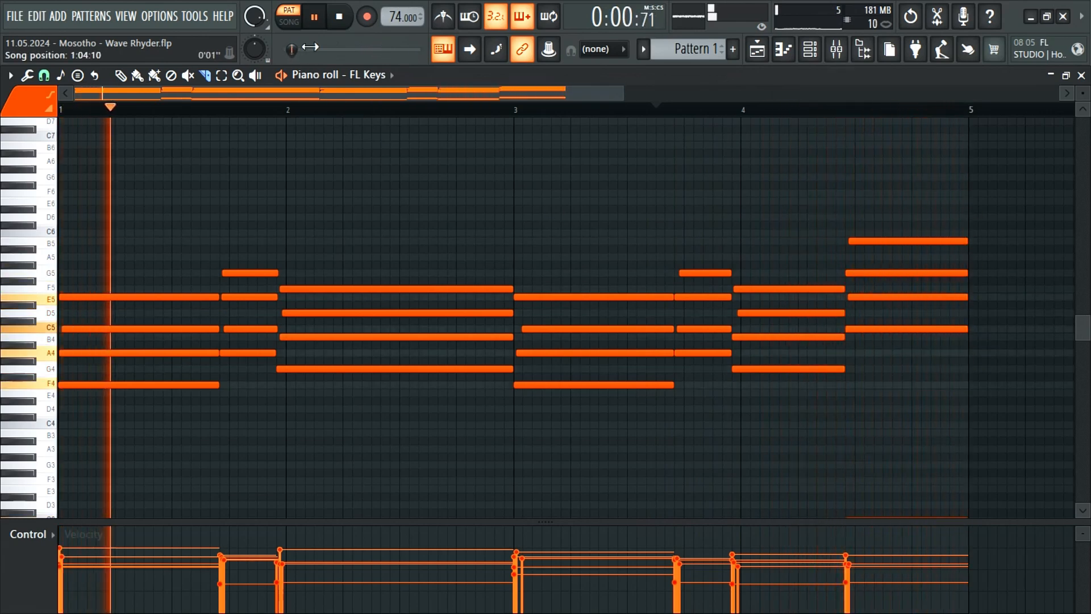
click(343, 16)
Close the piano roll, copy the FL Keys notes and mute the FL Keys channel.
click(1082, 75)
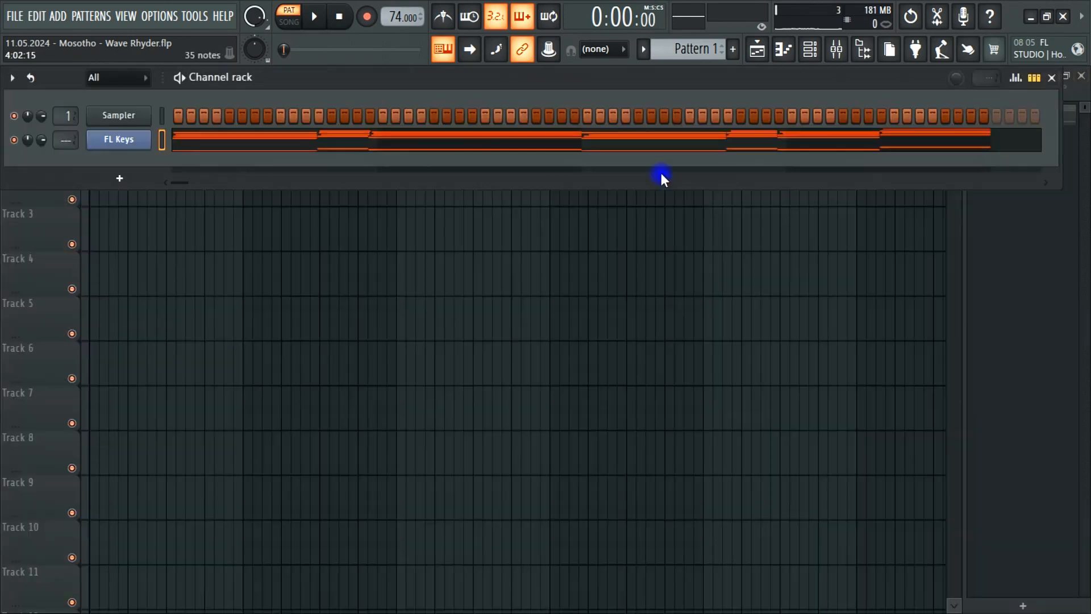
right_click(139, 142)
click(354, 156)
Add an Xpand!2 channel and load the Electric Pianos sound Mark 2 Soft Layer+ into part A.
click(121, 179)
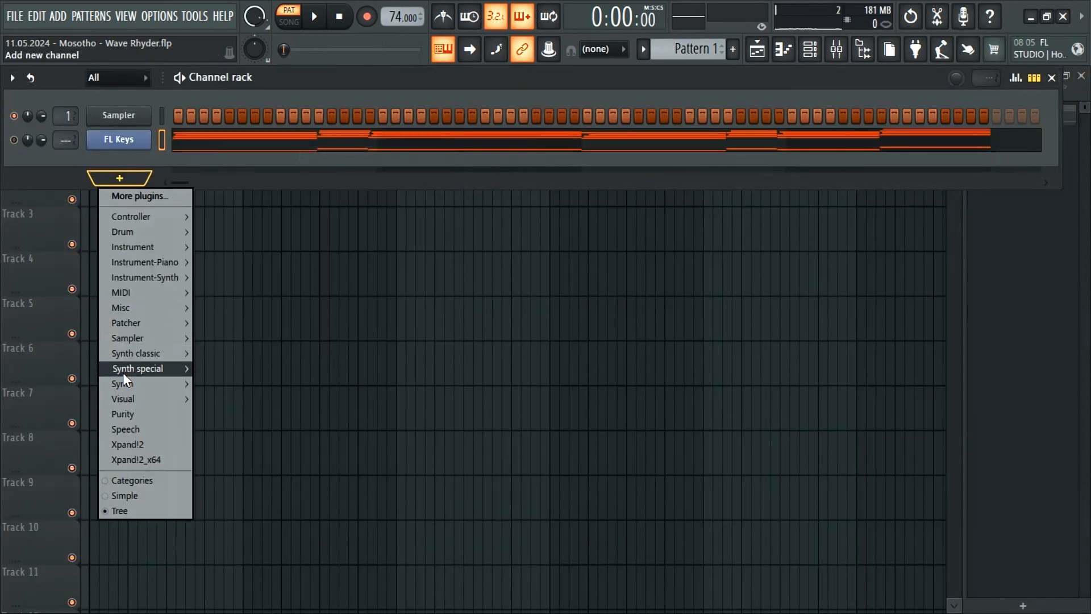
mouse_move(124, 387)
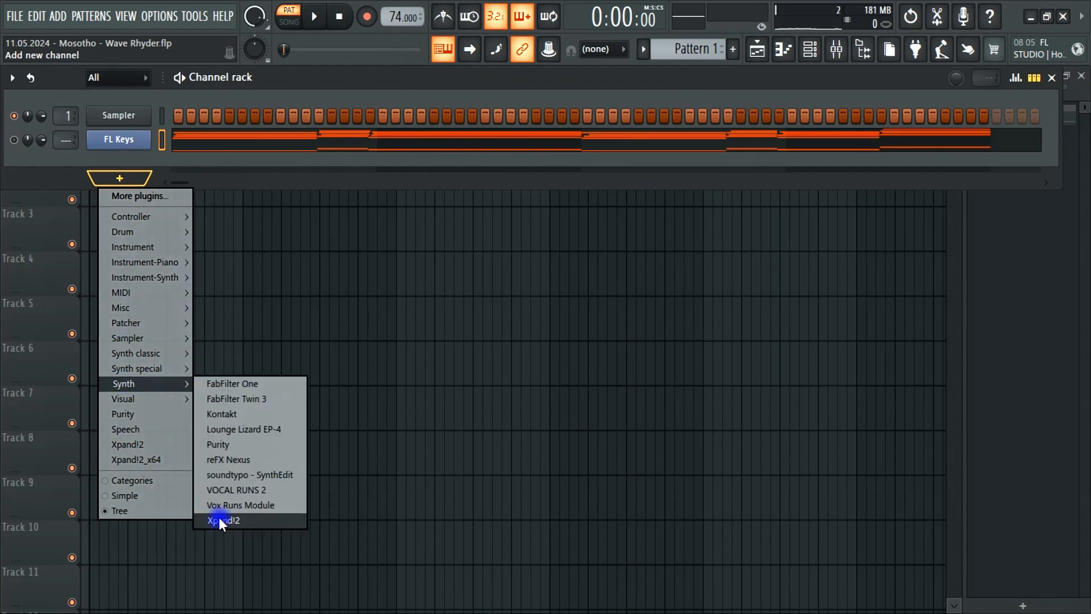
click(219, 517)
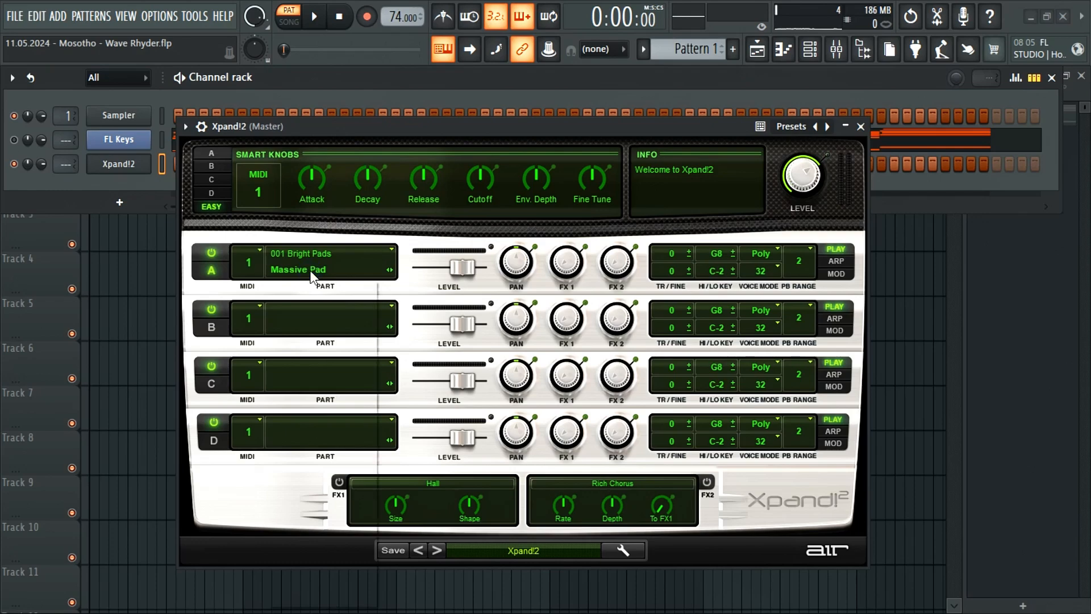
click(312, 273)
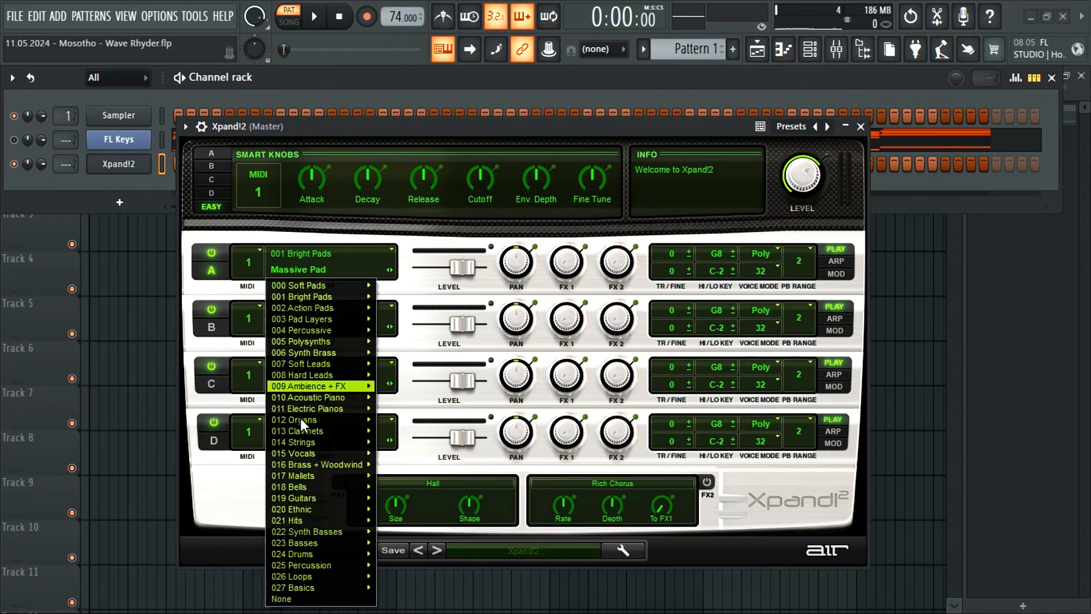
mouse_move(311, 408)
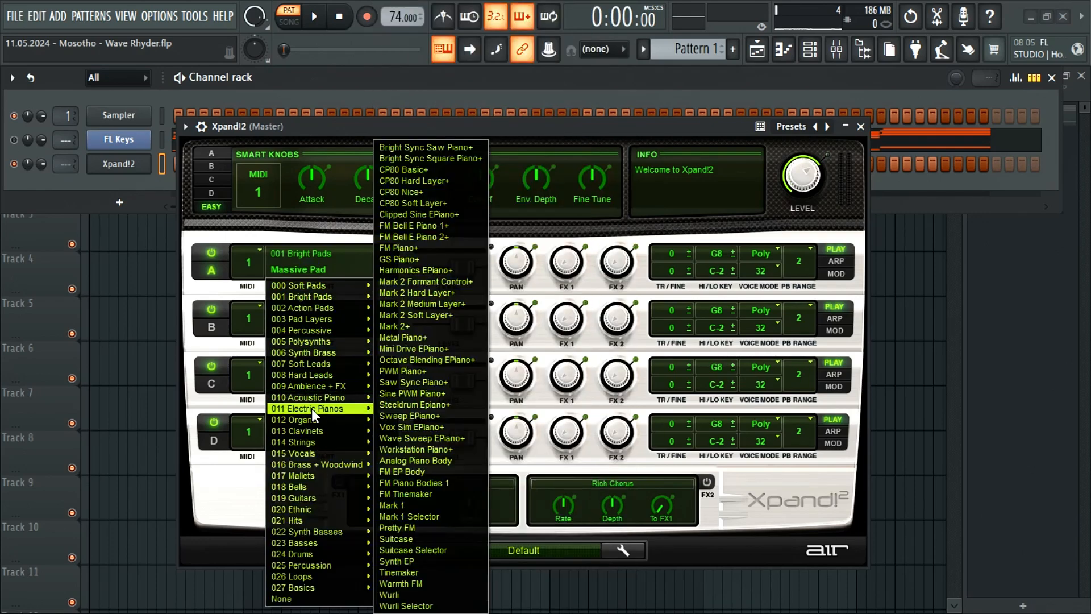
click(429, 319)
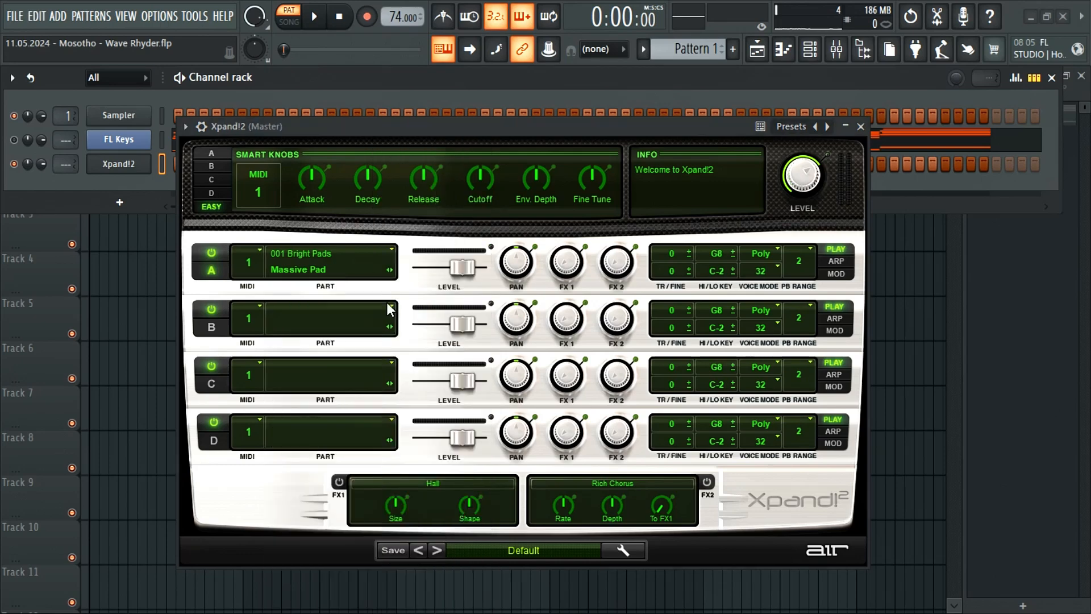
Paste the copied chord notes into the Xpand!2 channel, play them and close the plugin window.
right_click(127, 171)
click(325, 190)
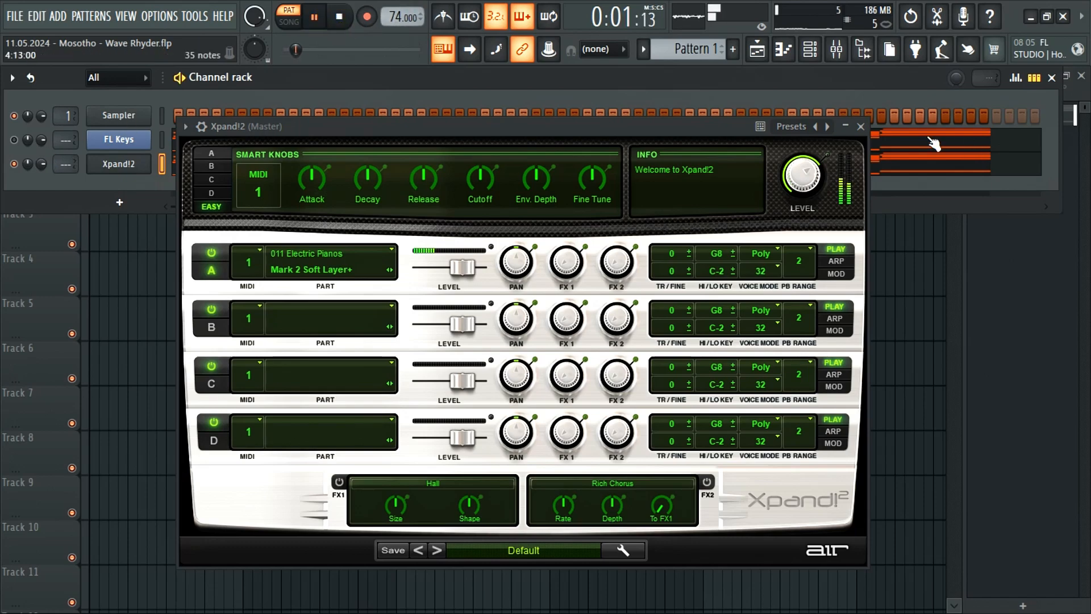
click(861, 127)
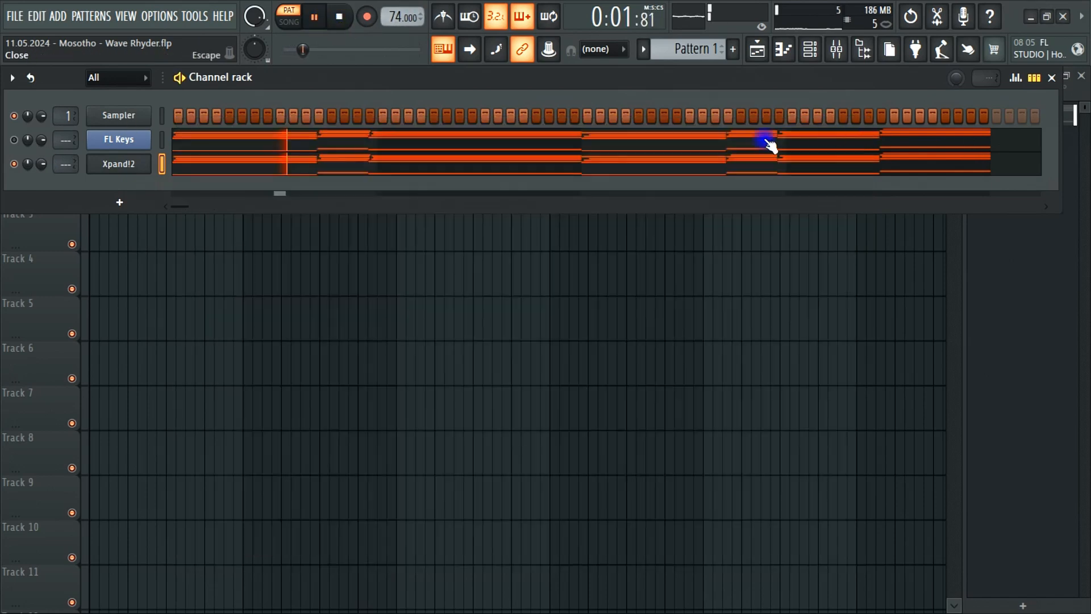
Transpose the pasted Xpand!2 notes up one octave and listen to the pattern with the metronome turned on.
click(341, 175)
scroll(341, 175, down, 3)
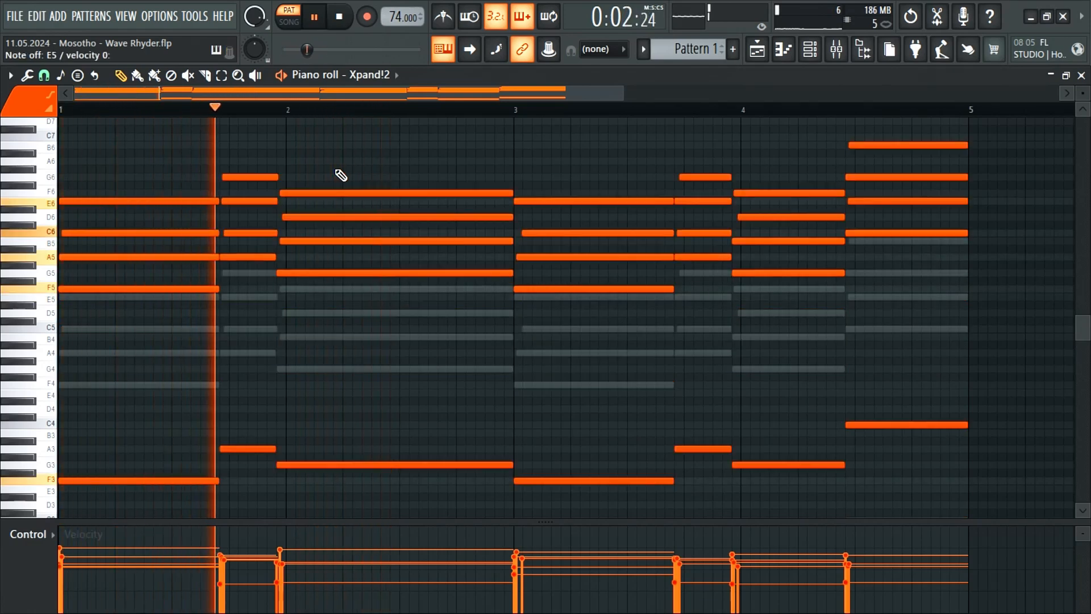
click(459, 20)
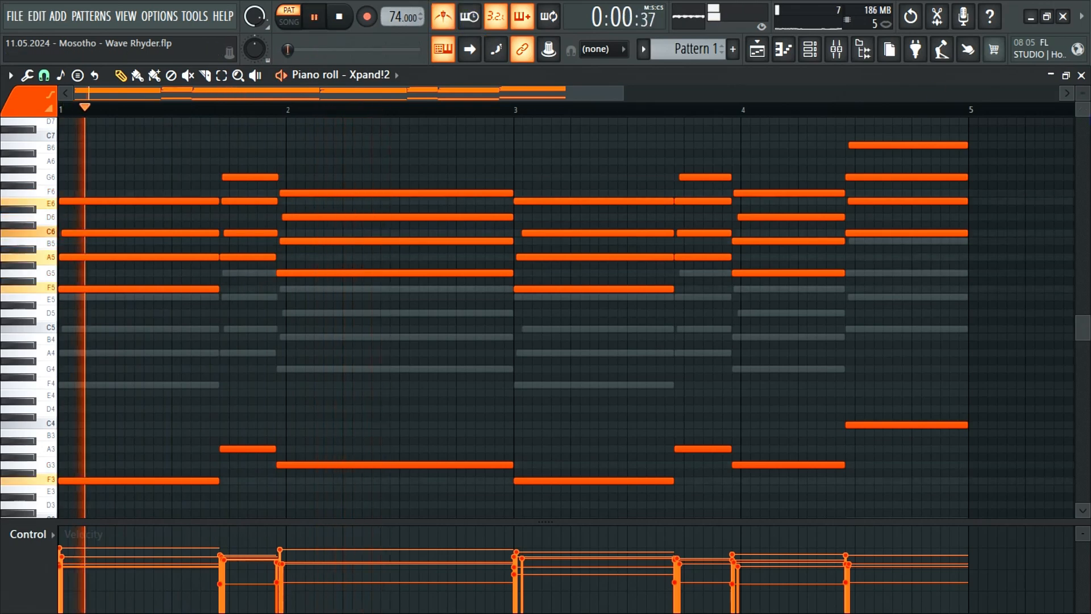
click(1082, 75)
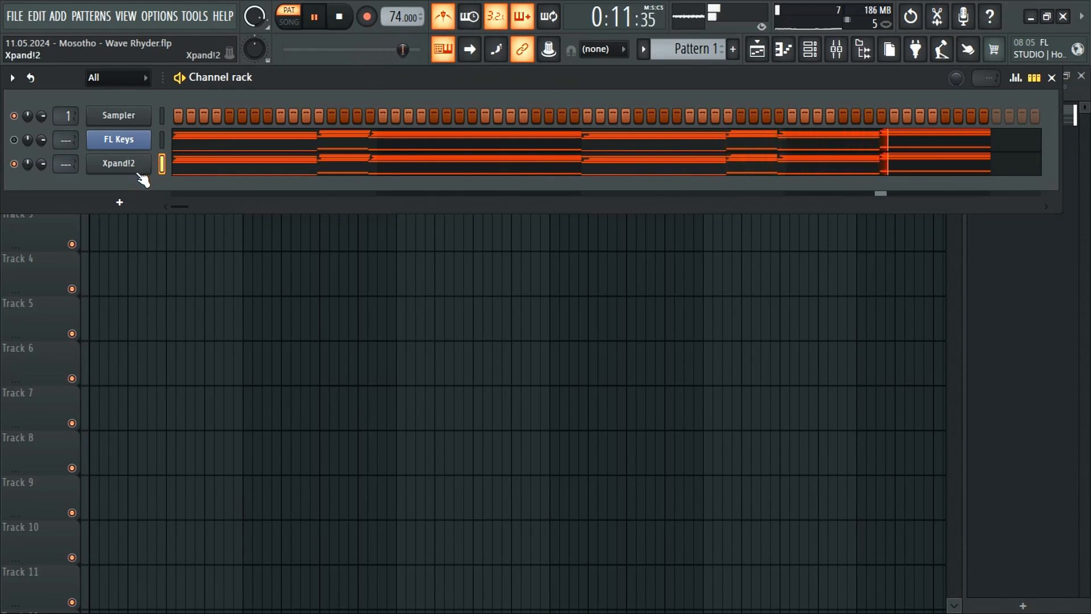
click(118, 193)
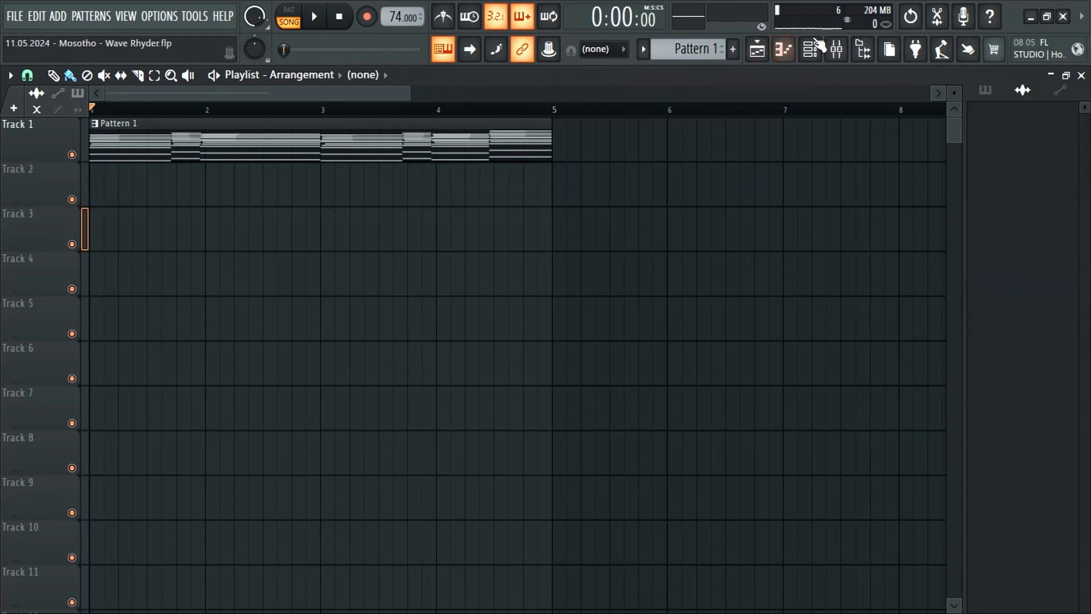
Clone the Xpand!2 channel and load the Ethnic sound Harmonica+ into part A of the clone.
click(817, 44)
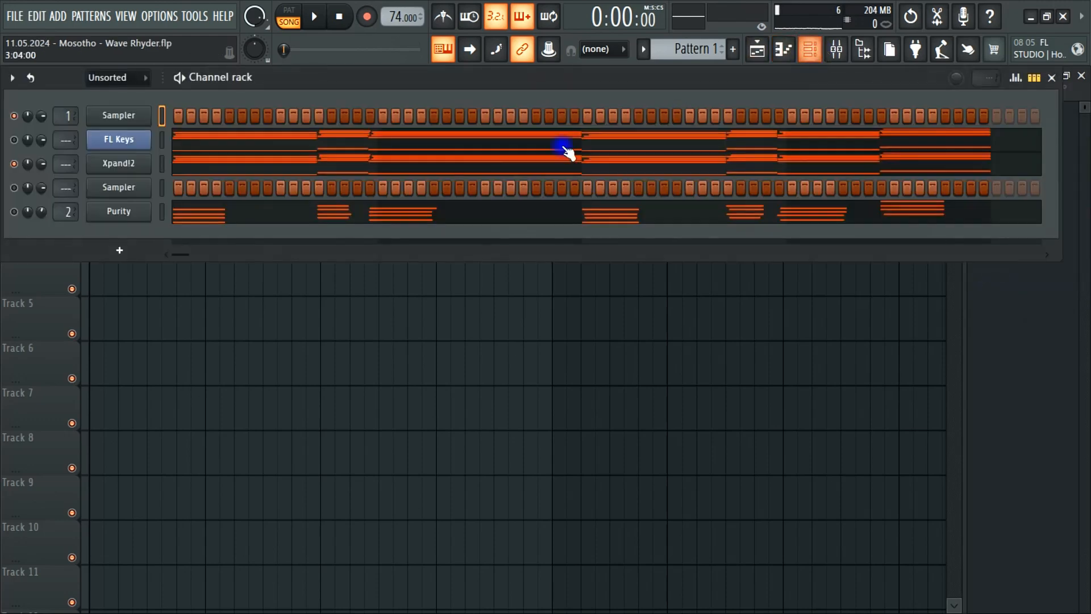
right_click(142, 164)
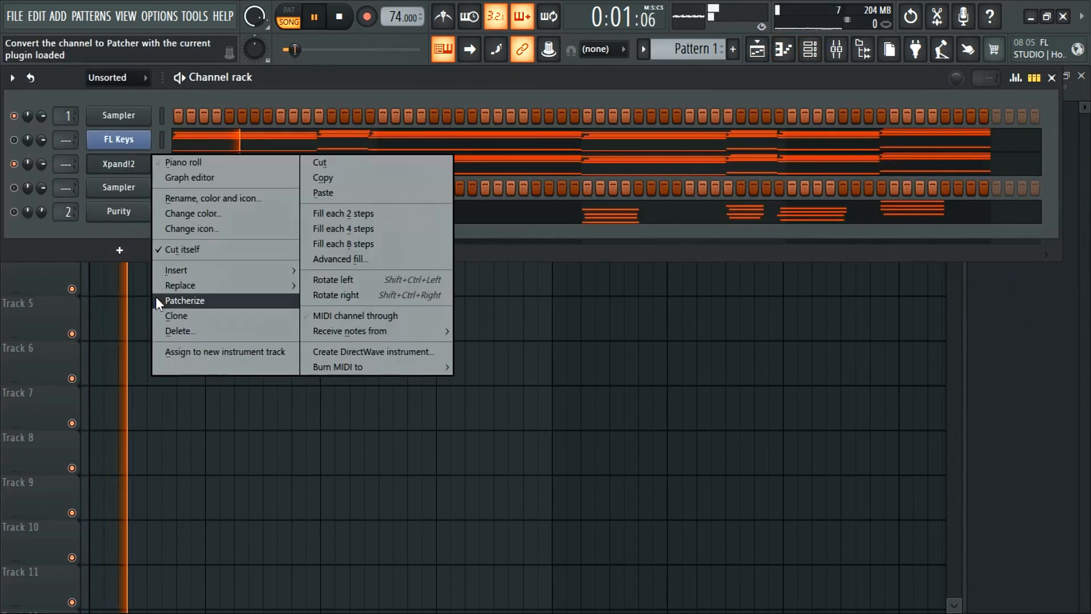
click(163, 311)
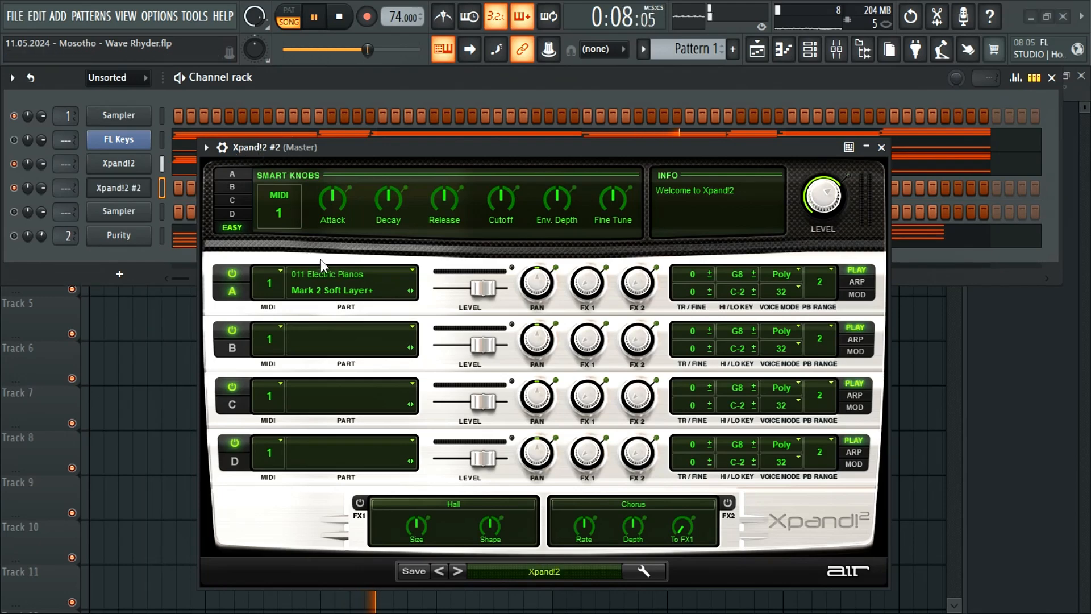
click(334, 291)
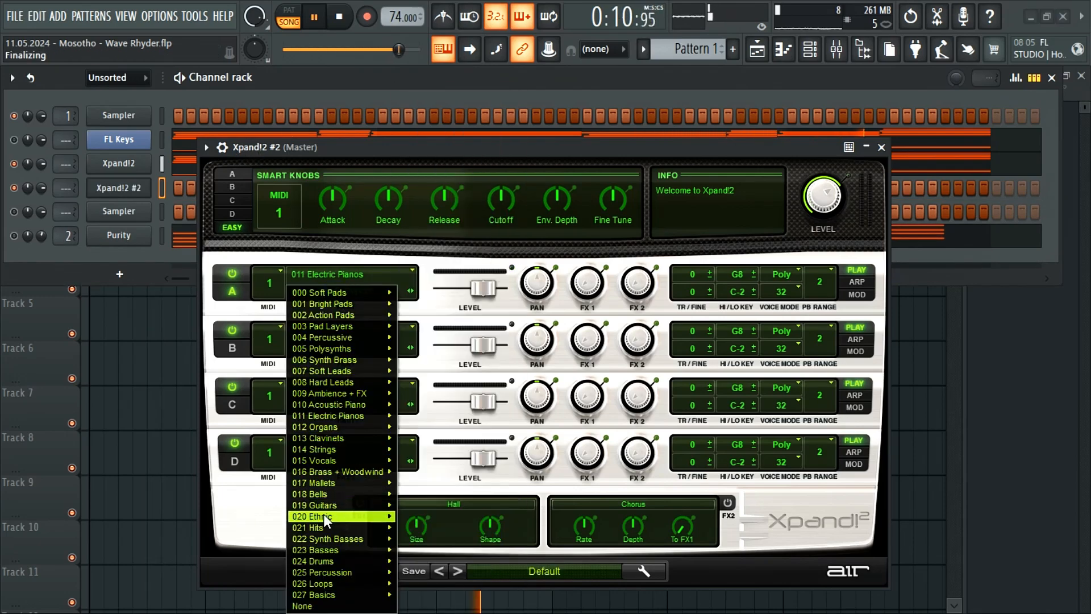
mouse_move(323, 514)
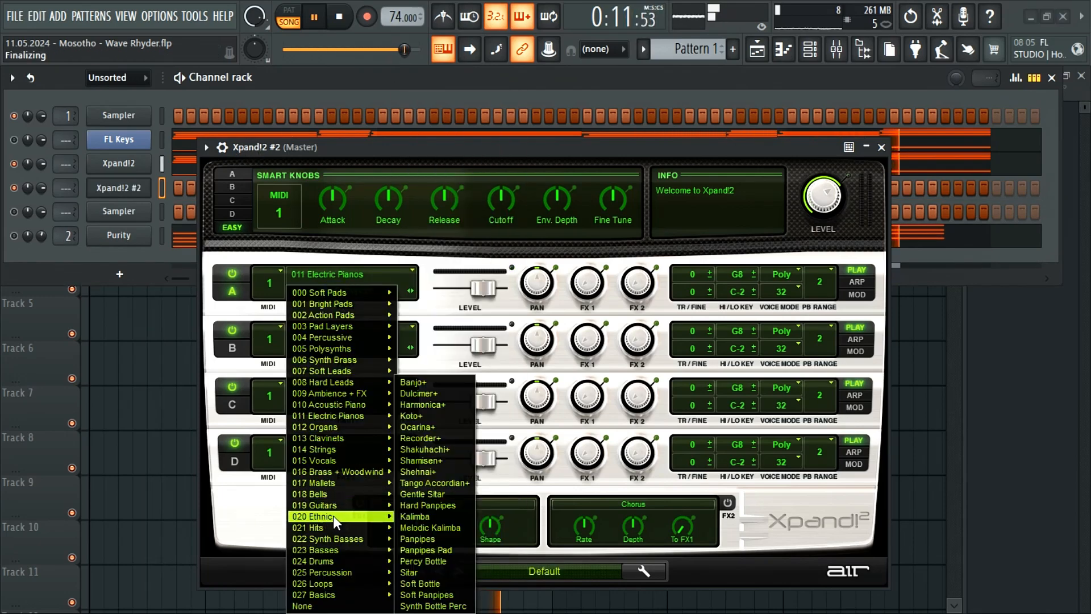
click(432, 405)
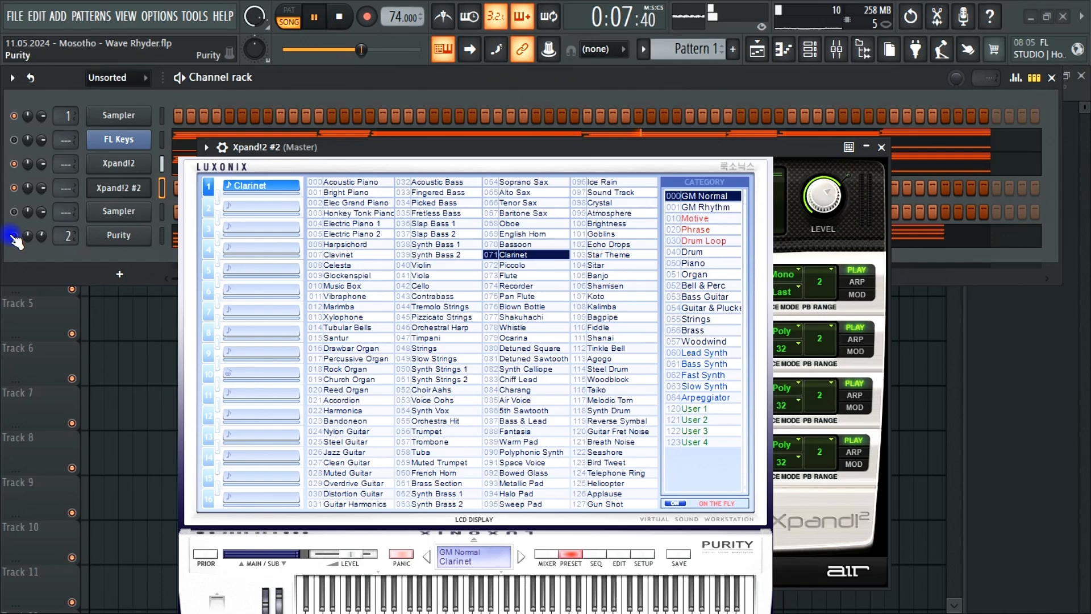
Unmute the Purity channel, cut its notes and switch its preset to Accordion.
click(13, 236)
right_click(117, 234)
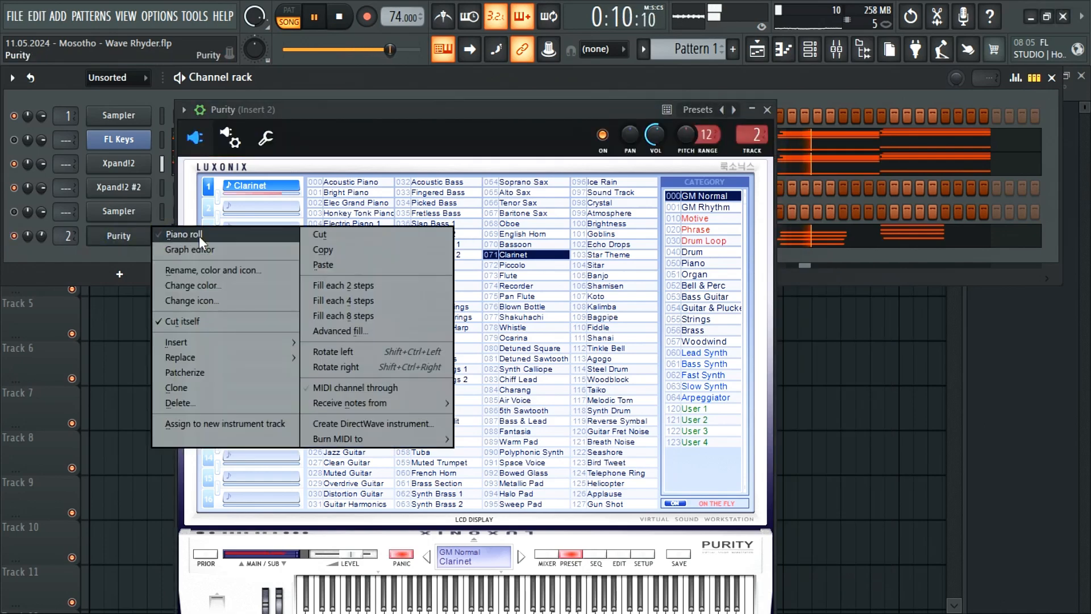
click(415, 238)
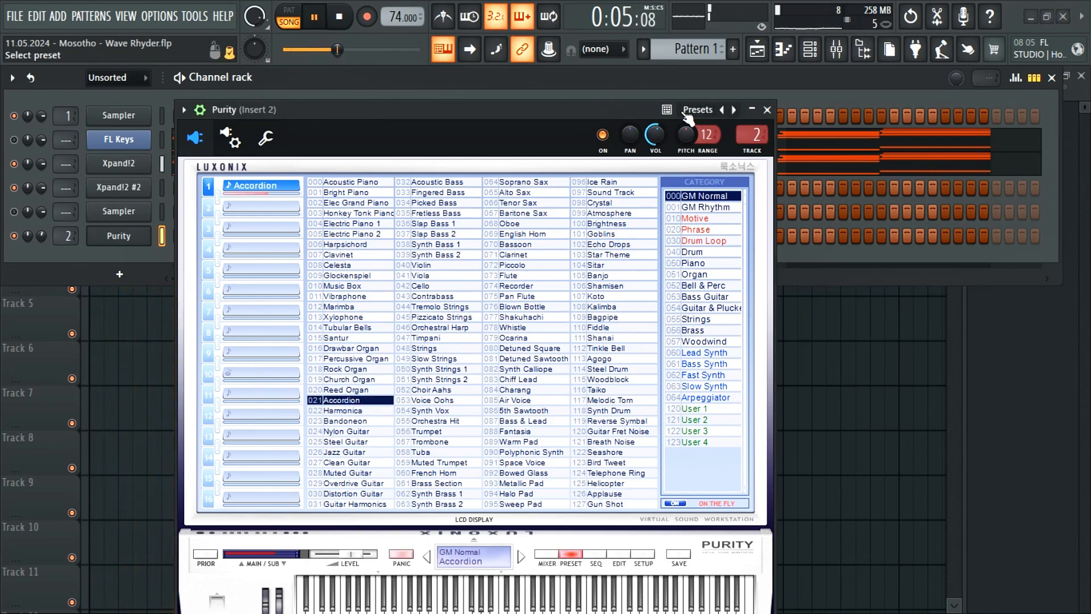
click(767, 111)
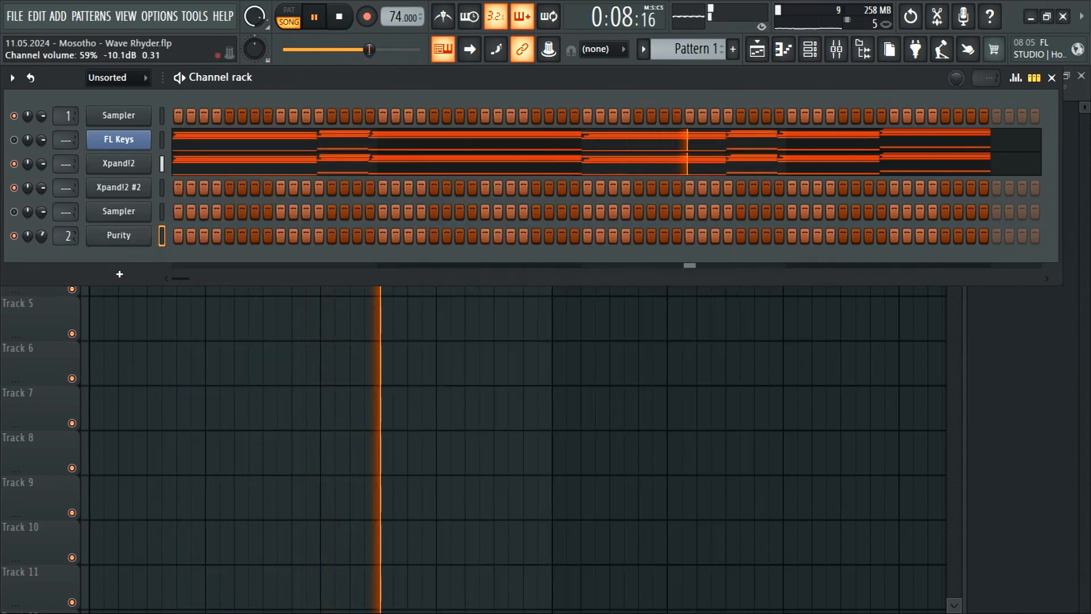
Record an accordion melody into the Purity channel's piano roll over the chords.
right_click(42, 234)
click(87, 241)
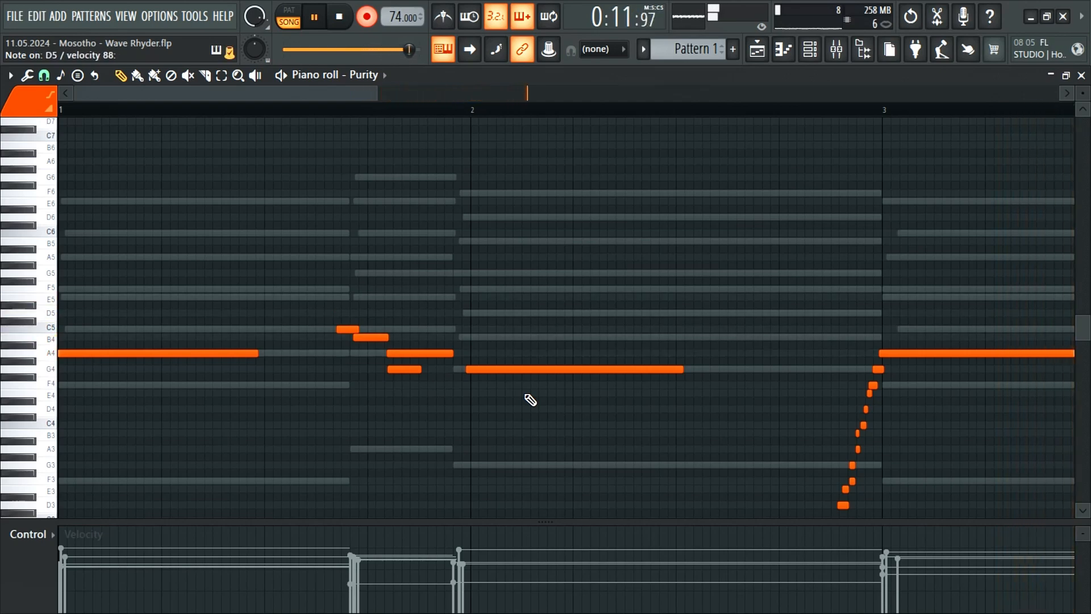
key(space)
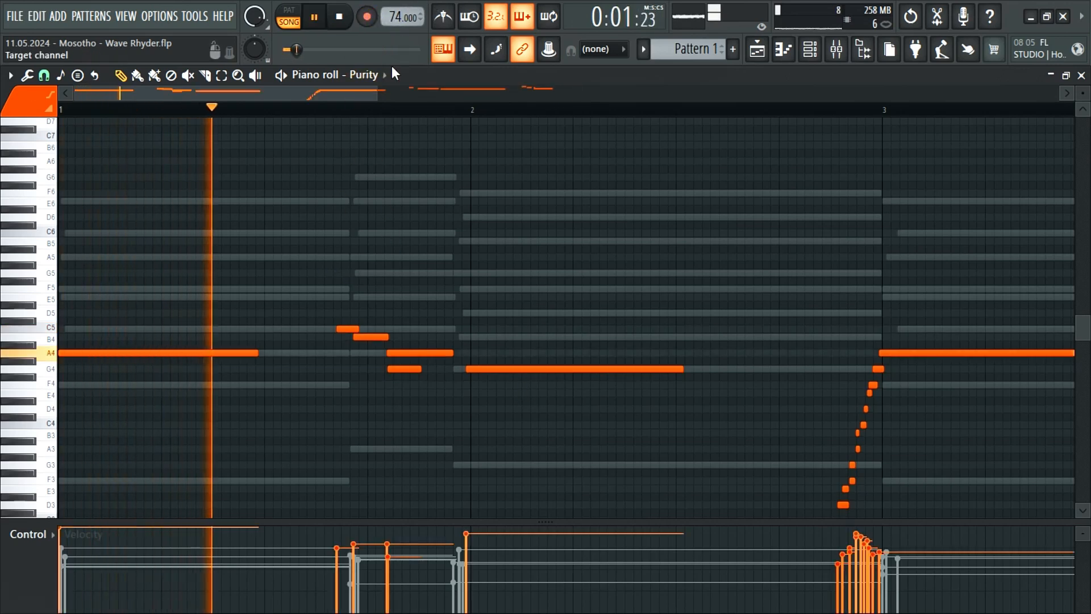
Delete the stray short G4 note beneath the A4 near the end of bar 1 and play the melody.
mouse_move(378, 93)
mouse_down()
mouse_move(410, 98)
mouse_move(398, 98)
mouse_up()
key(space)
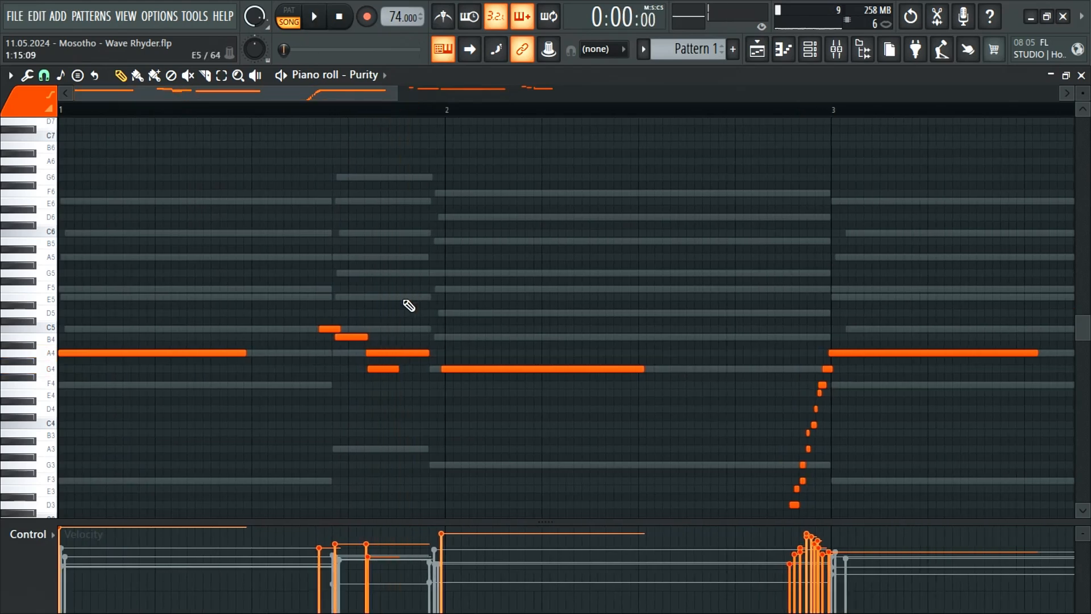
key(space)
right_click(377, 369)
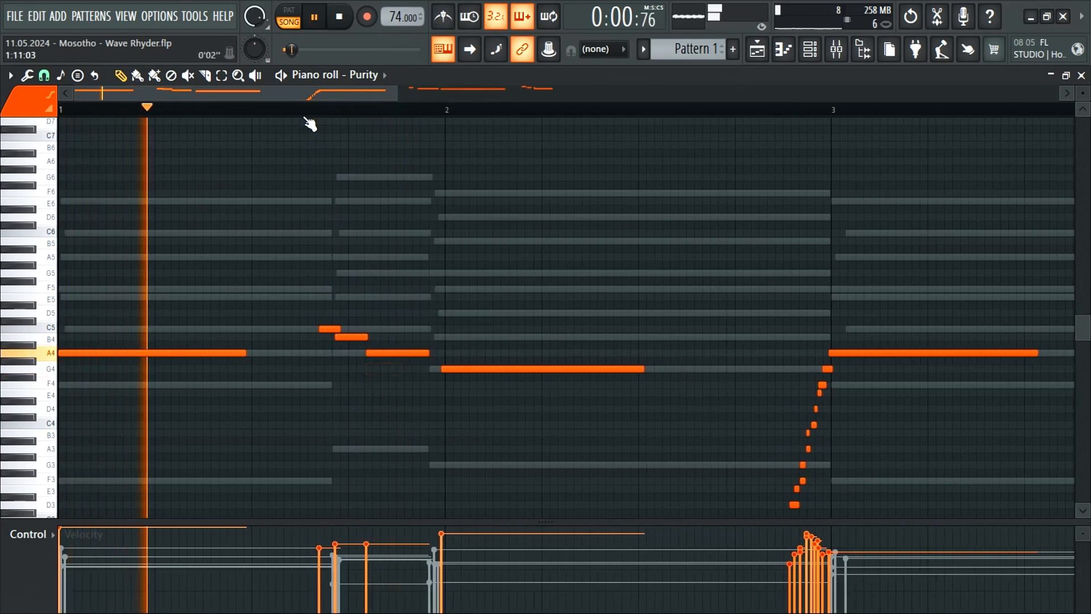
click(300, 108)
key(space)
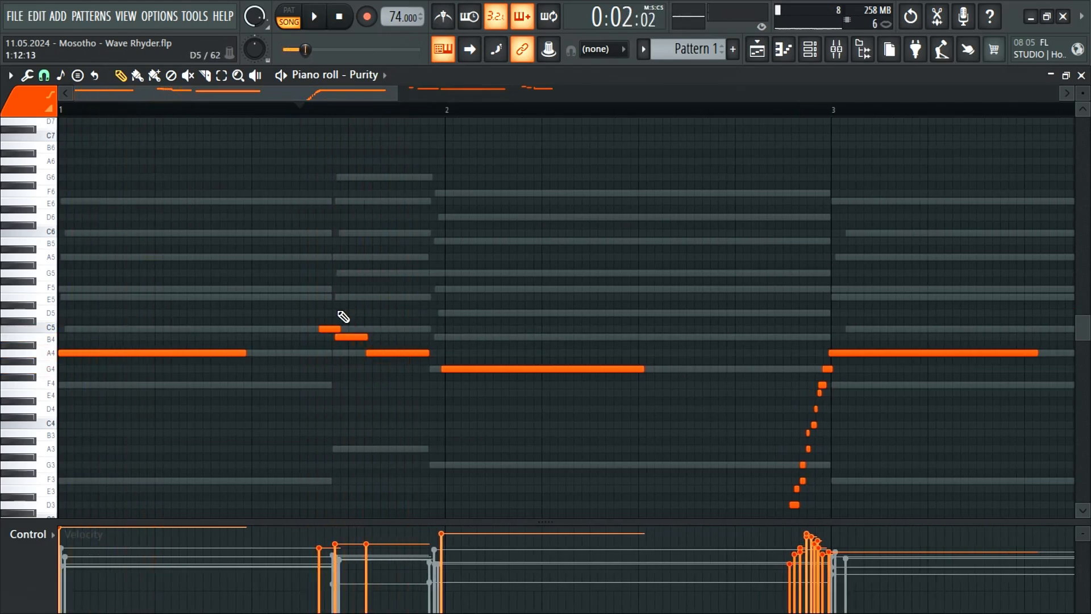
Nudge the short C5 note in bar 1 slightly earlier and the following B4 note slightly later during playback.
drag(404, 90, 287, 91)
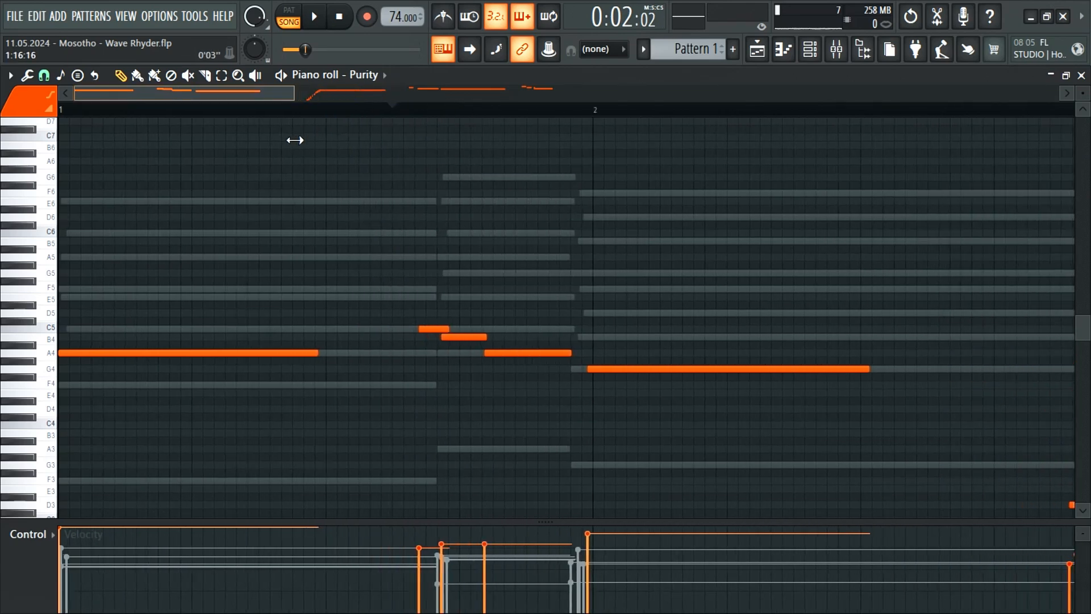
key(space)
click(341, 22)
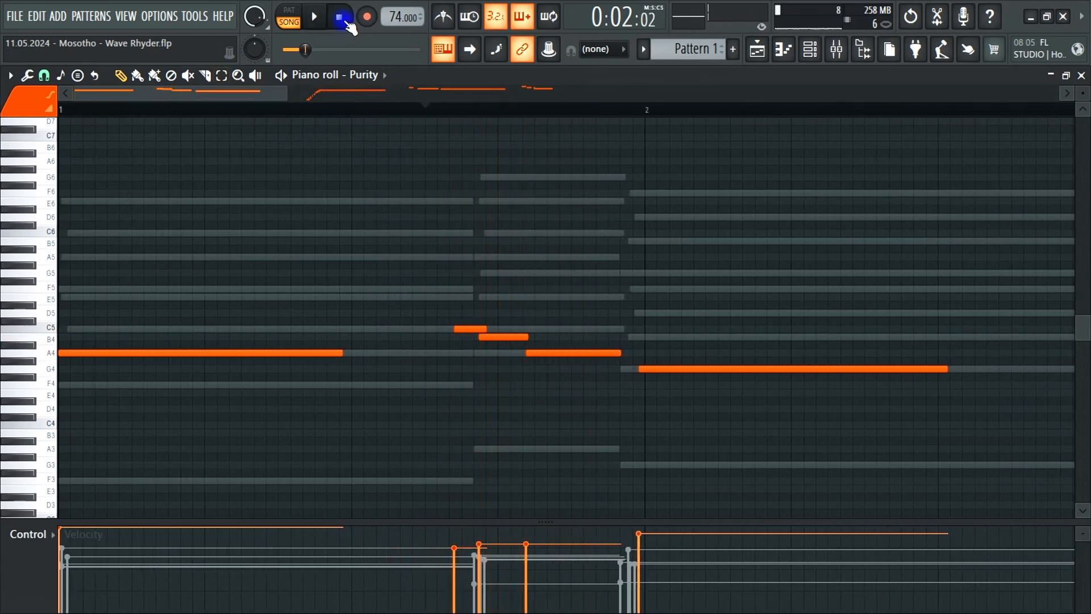
key(space)
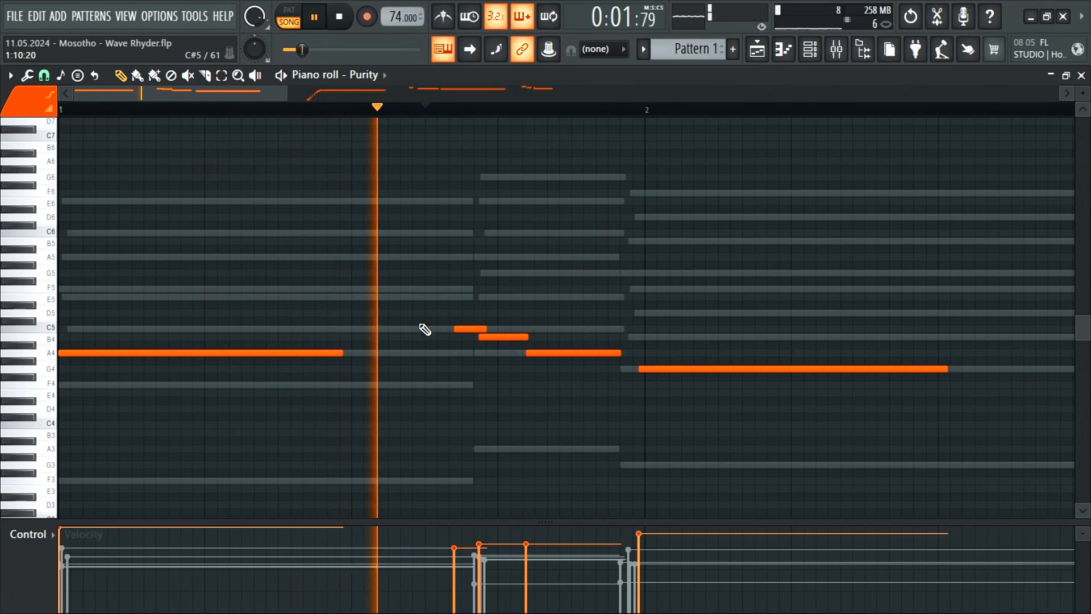
ctrl+drag(469, 323, 454, 351)
key(ctrl+q)
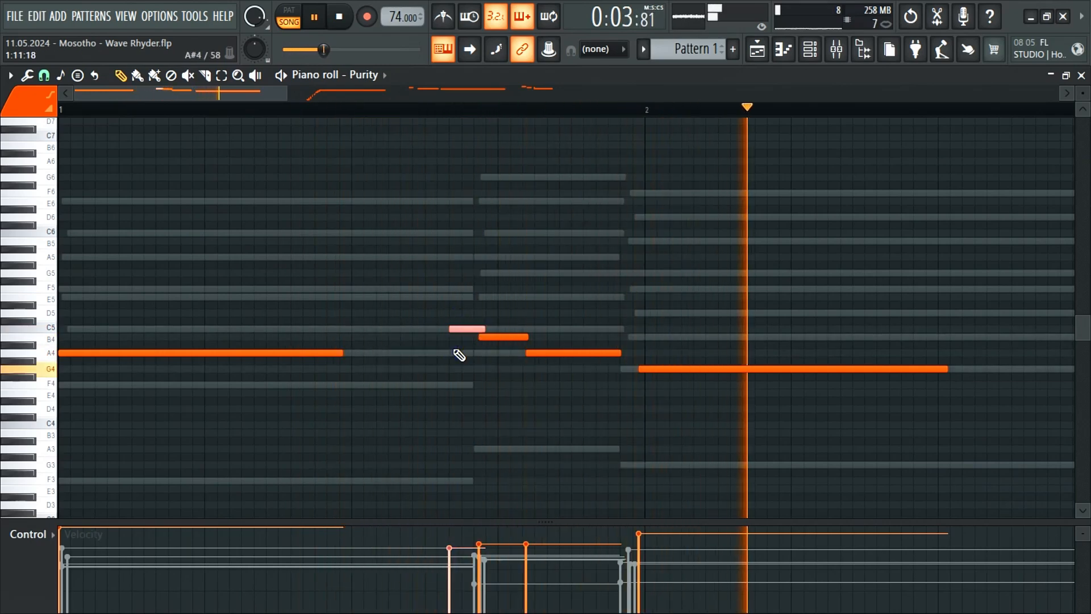
click(491, 334)
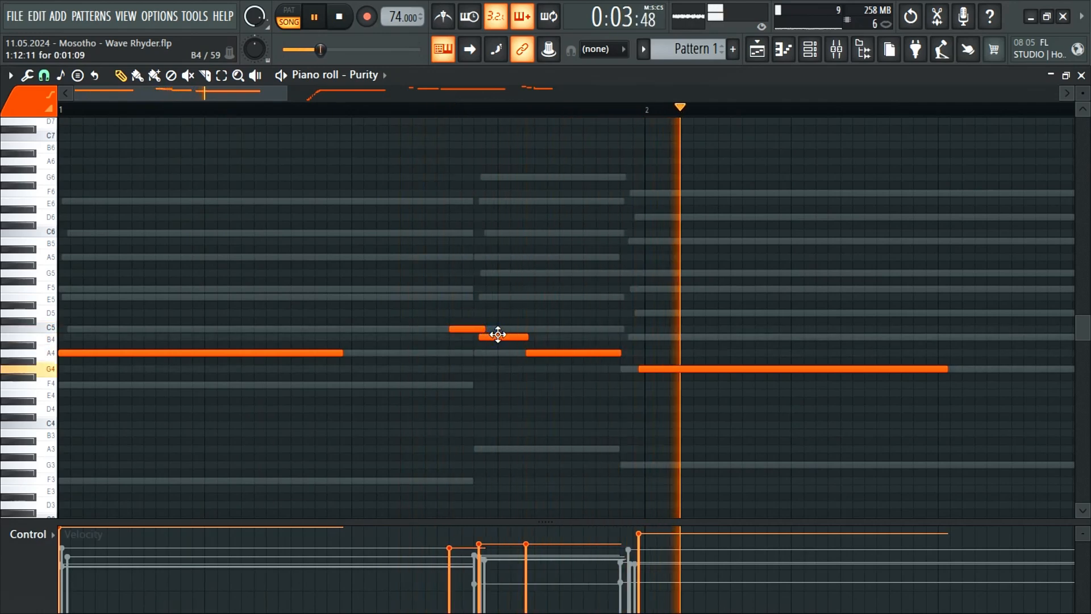
drag(489, 336, 496, 335)
click(419, 109)
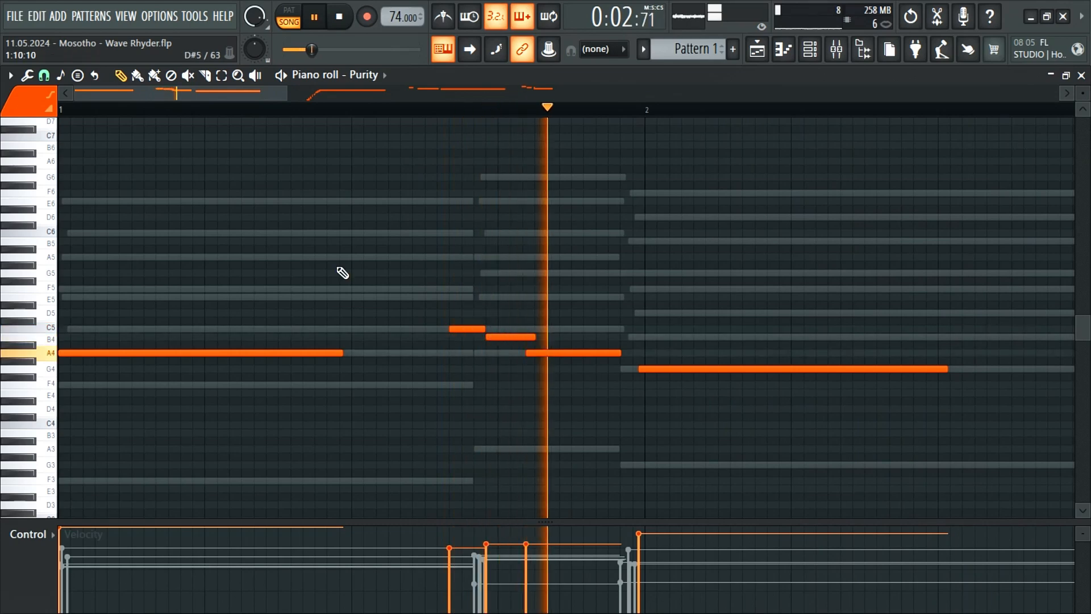
Set the piano roll snap to 1/6 step, nudge the B4 note in bar 1 earlier and shorten the preceding C5.
click(44, 75)
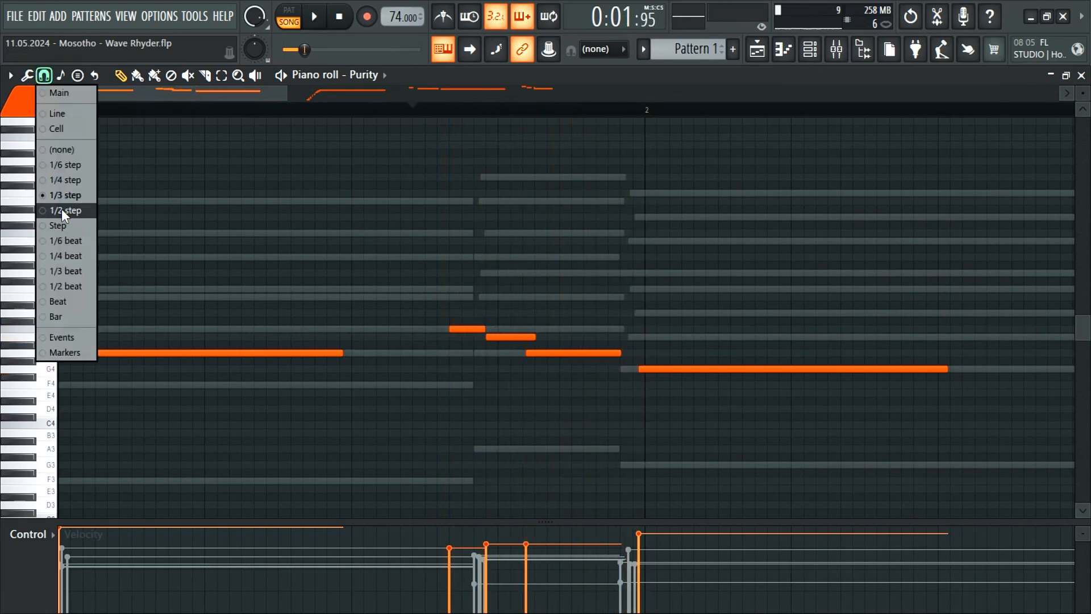
click(70, 165)
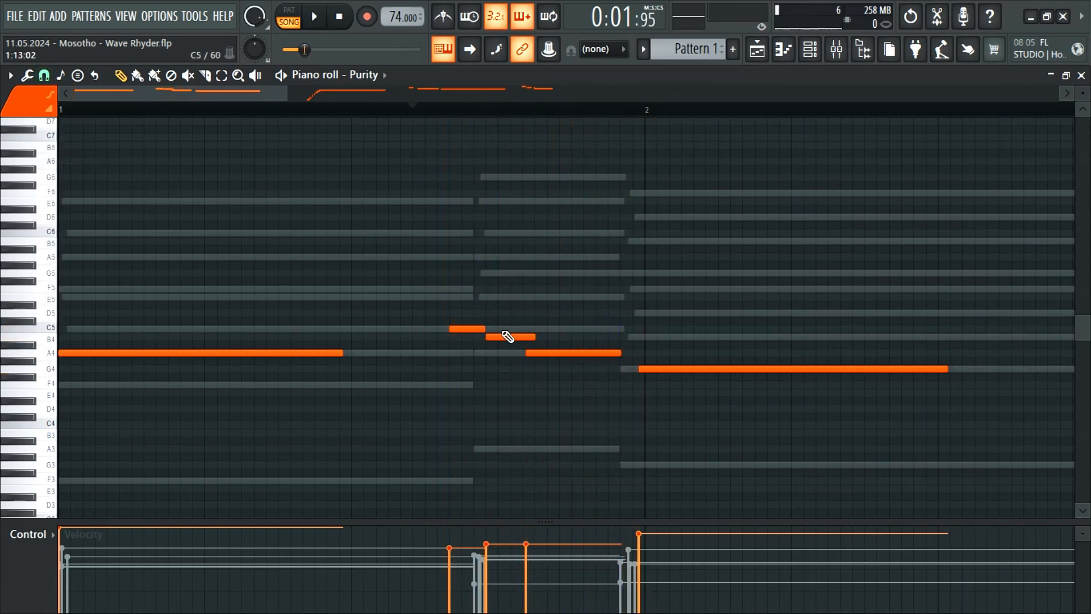
key(space)
key(space)
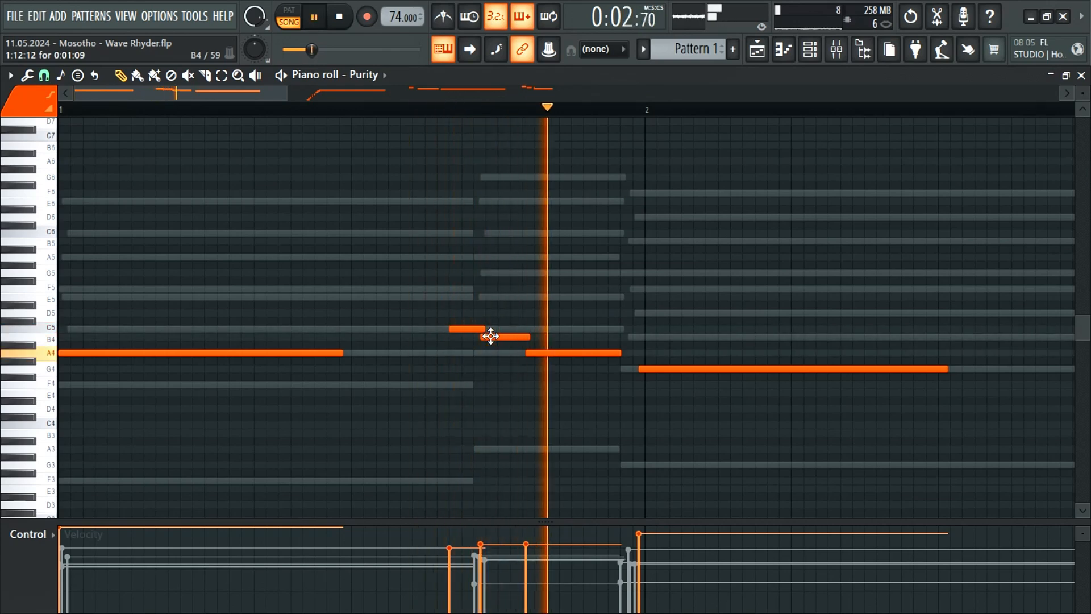
click(482, 330)
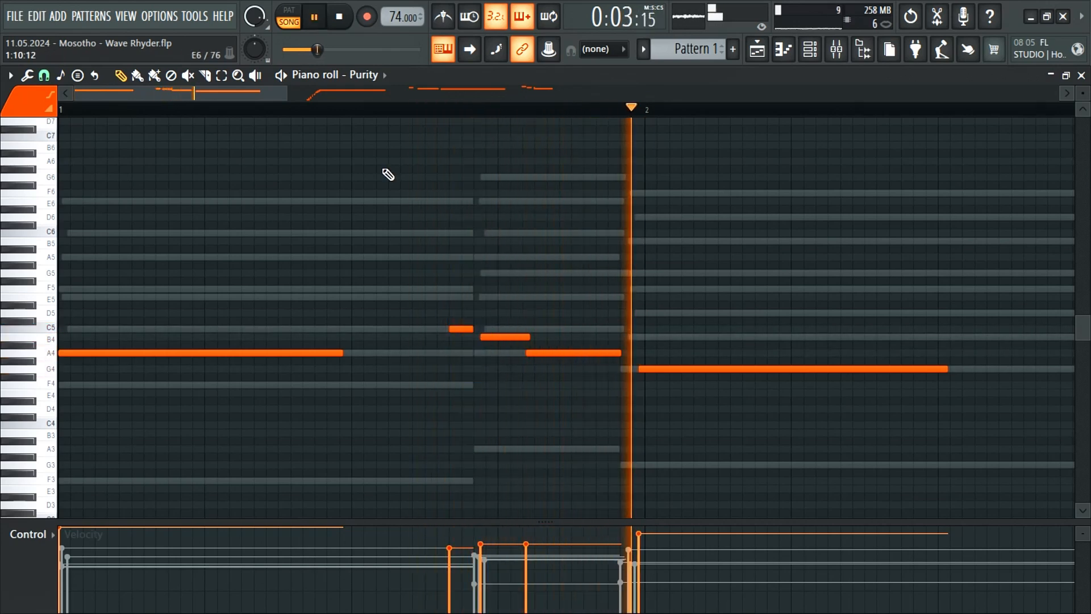
Shift the C5, B4 and A4 notes before bar 2 slightly later together and check their timing with the metronome on.
key(space)
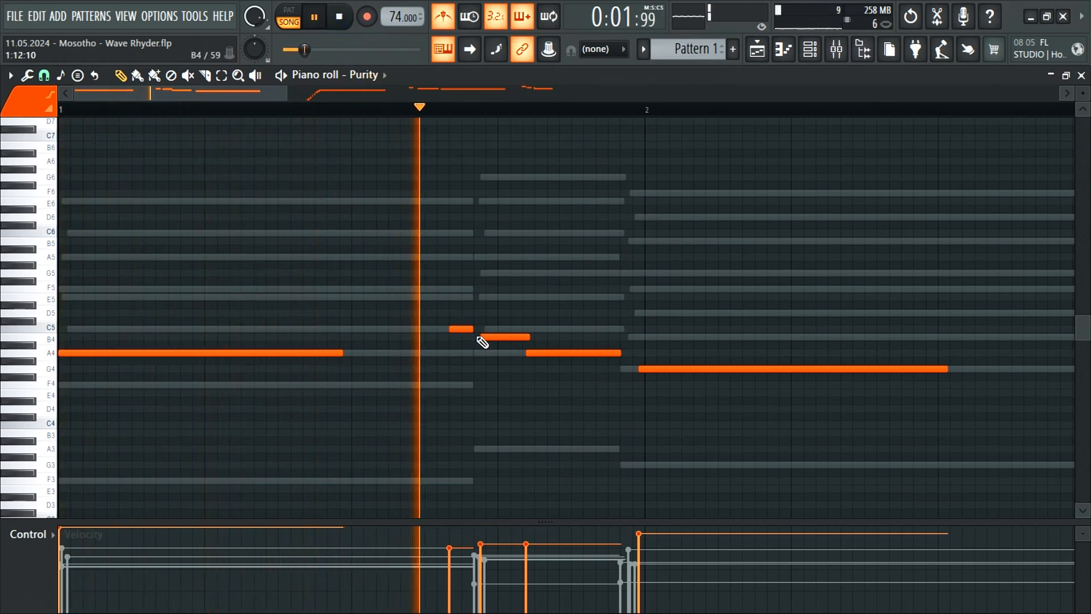
drag(458, 328, 547, 350)
click(435, 108)
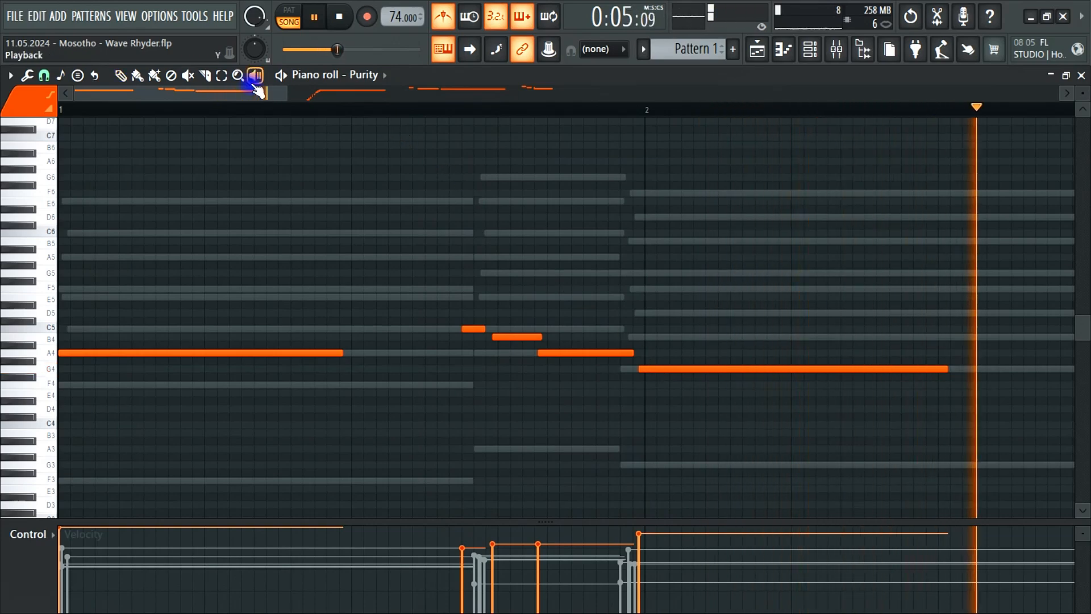
Audition the ascending run before bar 3 and delete its lowest notes, D3, E3 and F3.
drag(250, 89, 410, 108)
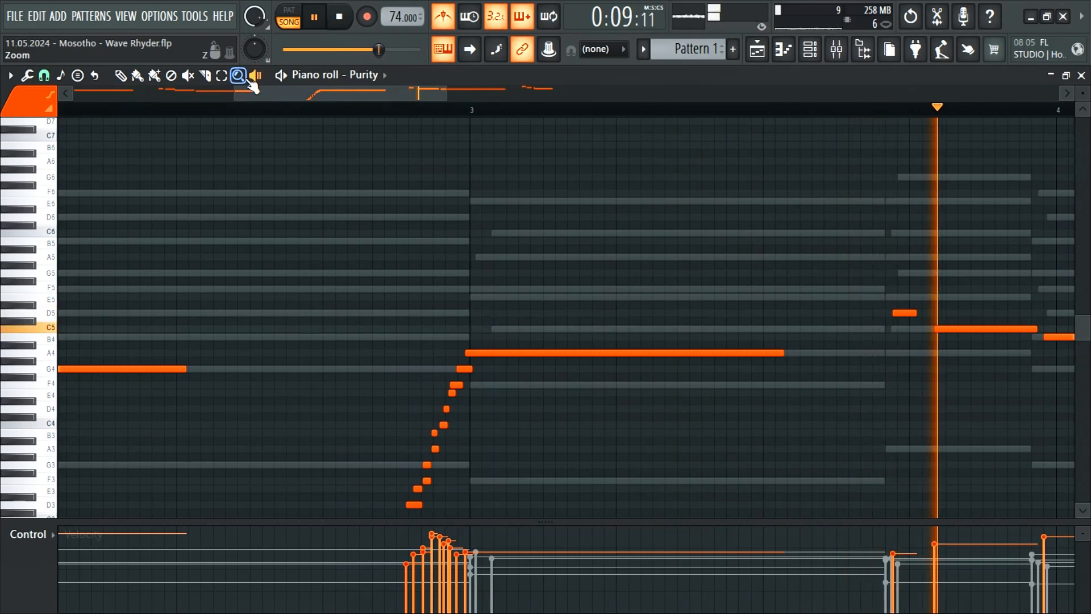
drag(335, 98, 341, 98)
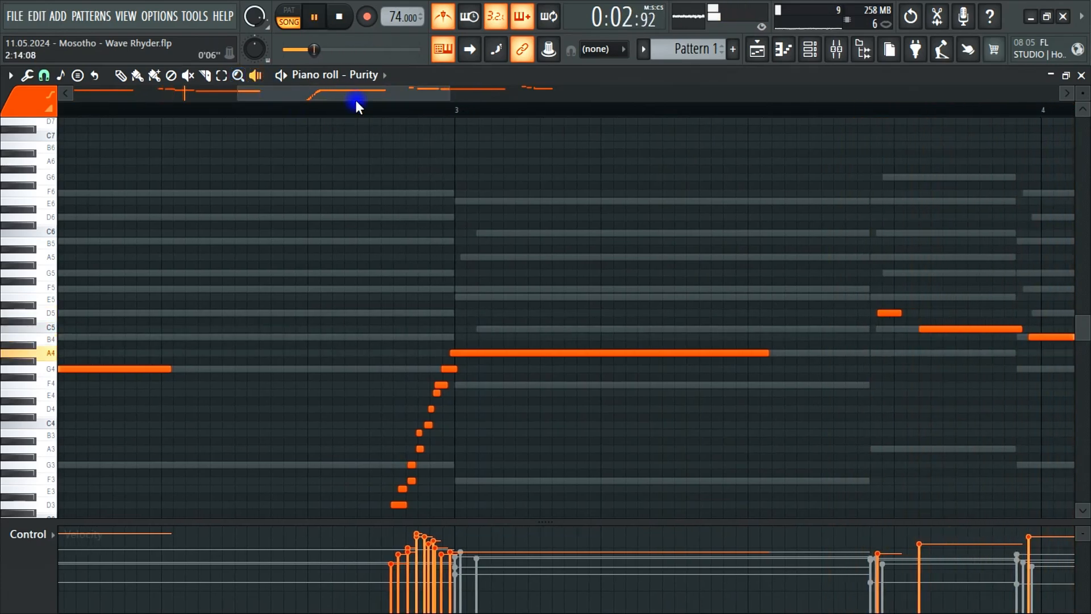
drag(452, 94, 531, 109)
key(space)
key(space)
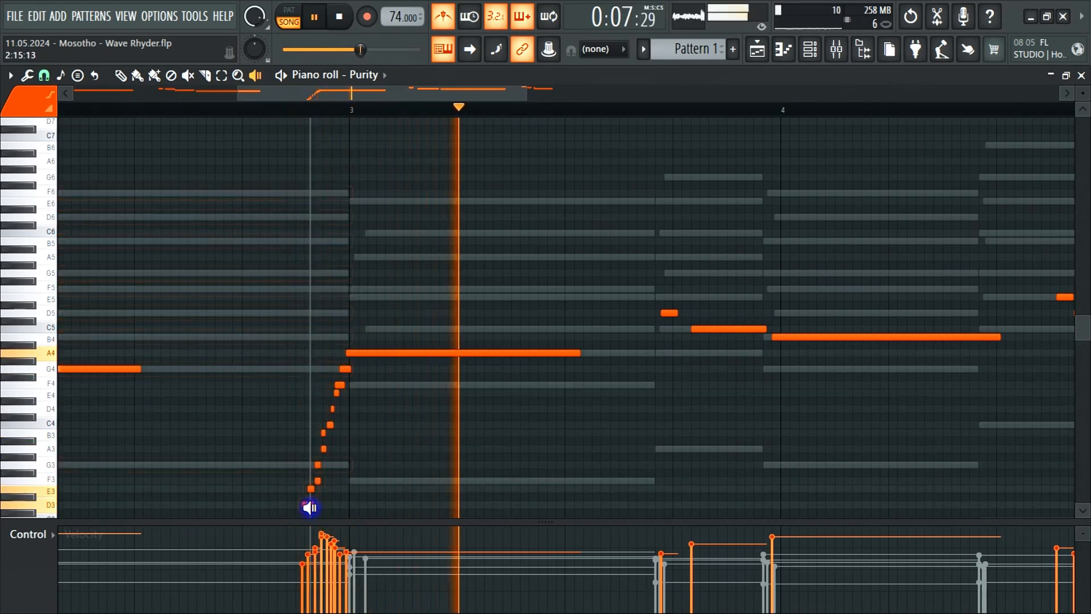
click(120, 75)
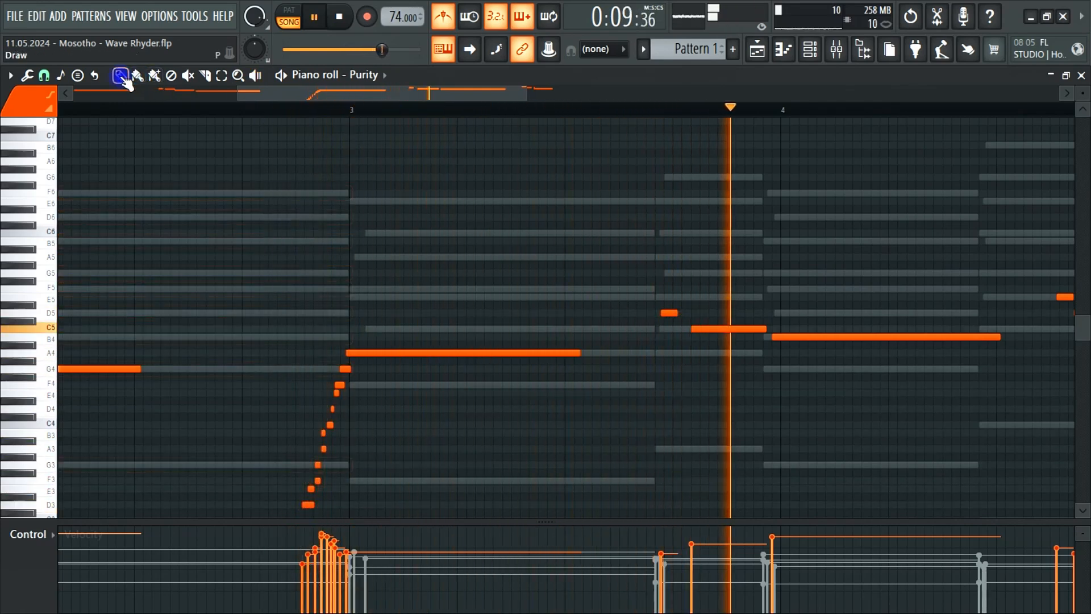
key(space)
key(space)
right_click(310, 504)
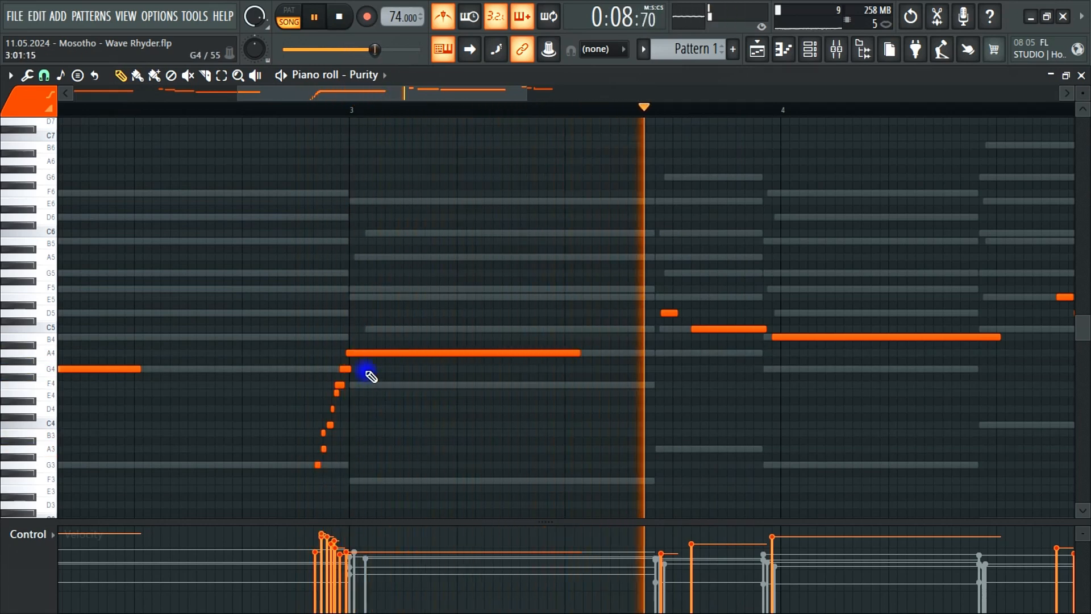
Copy the ascending run to the end of bar 4 and trim its last G4 note at the bar 5 line.
drag(367, 369, 310, 469)
drag(342, 370, 979, 372)
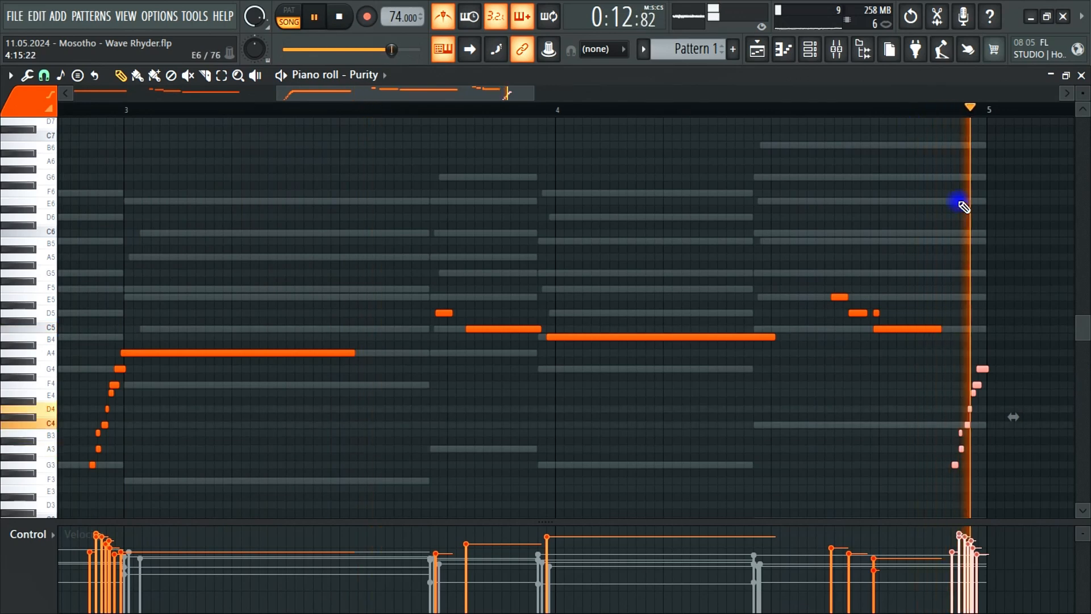
click(205, 74)
key(space)
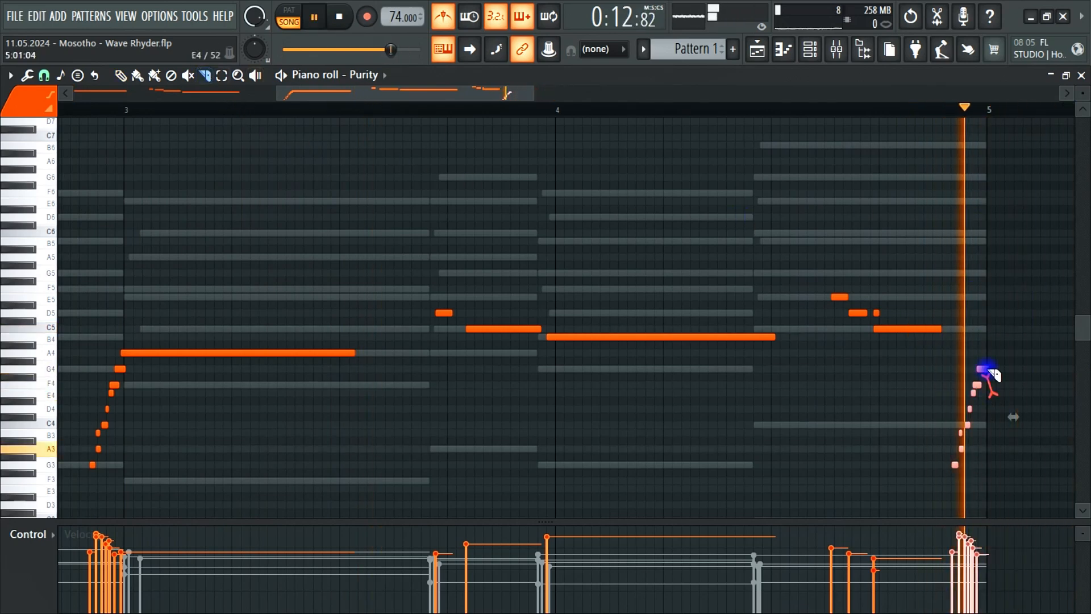
click(988, 336)
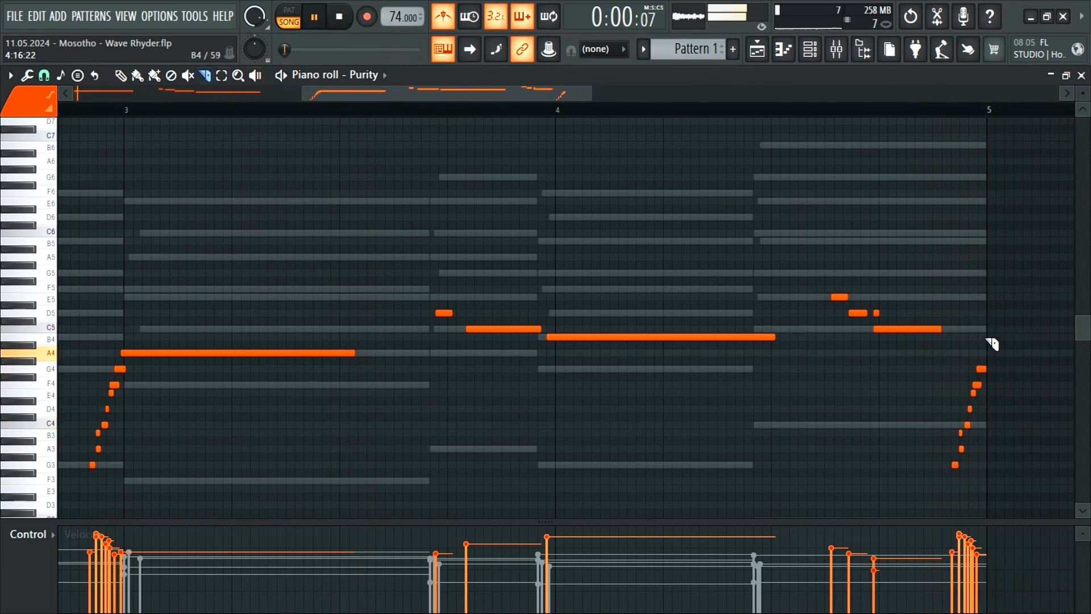
click(987, 337)
key(y)
key(c)
key(t)
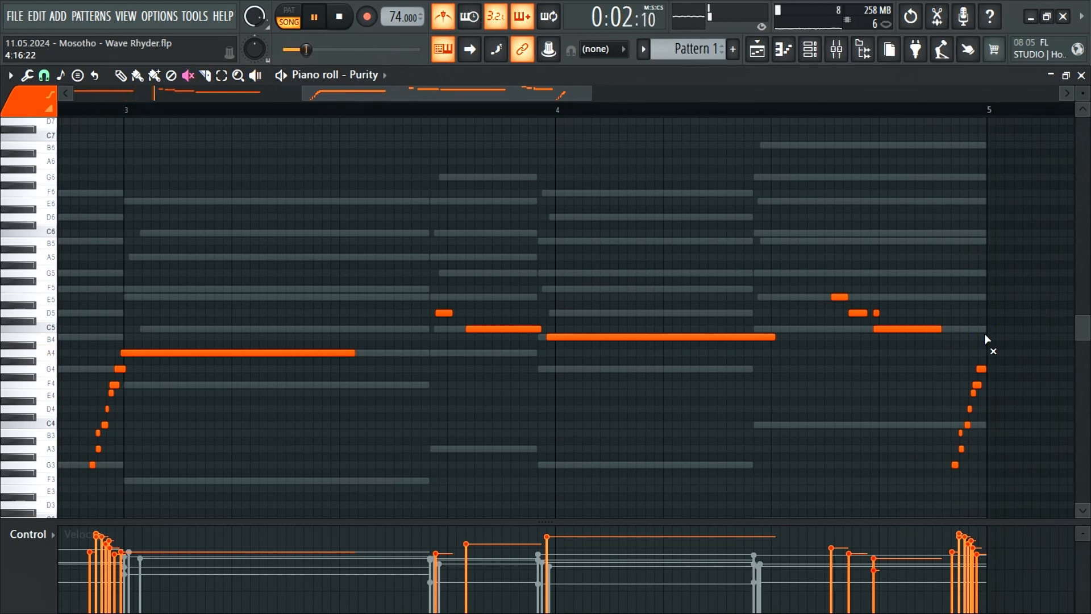
key(p)
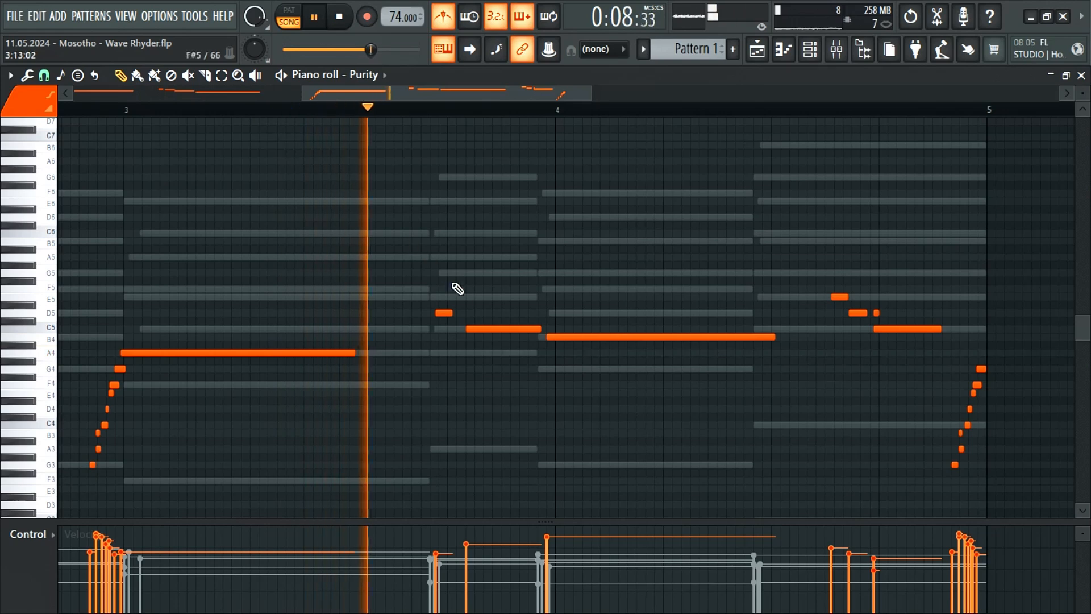
Move the D5, C5 and B4 notes leading into bar 4 slightly earlier and shorten the B4 to 0:00:16.
drag(444, 310, 438, 310)
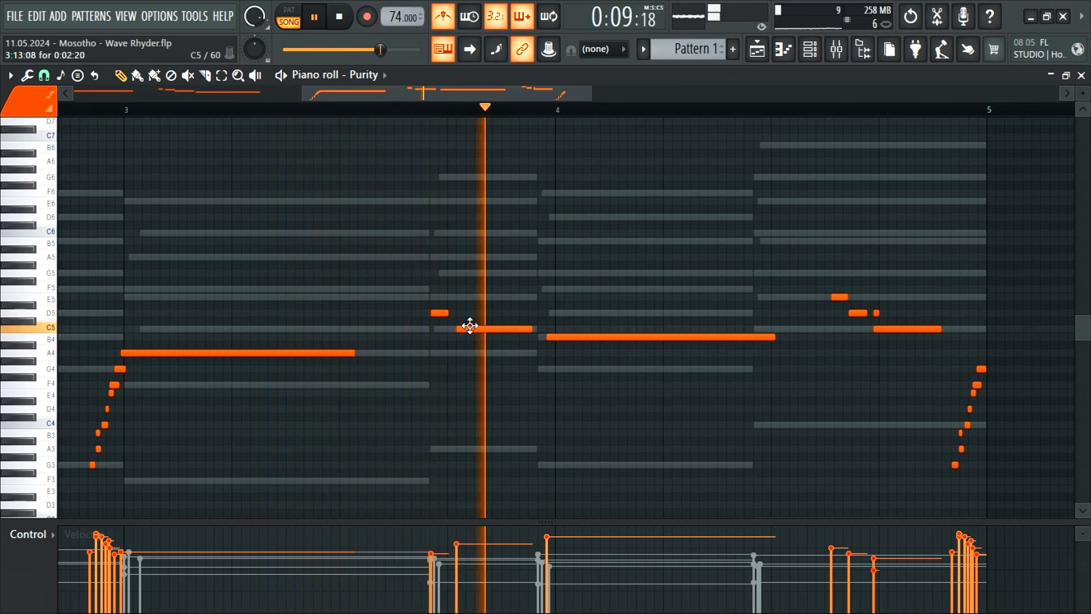
drag(573, 338, 564, 338)
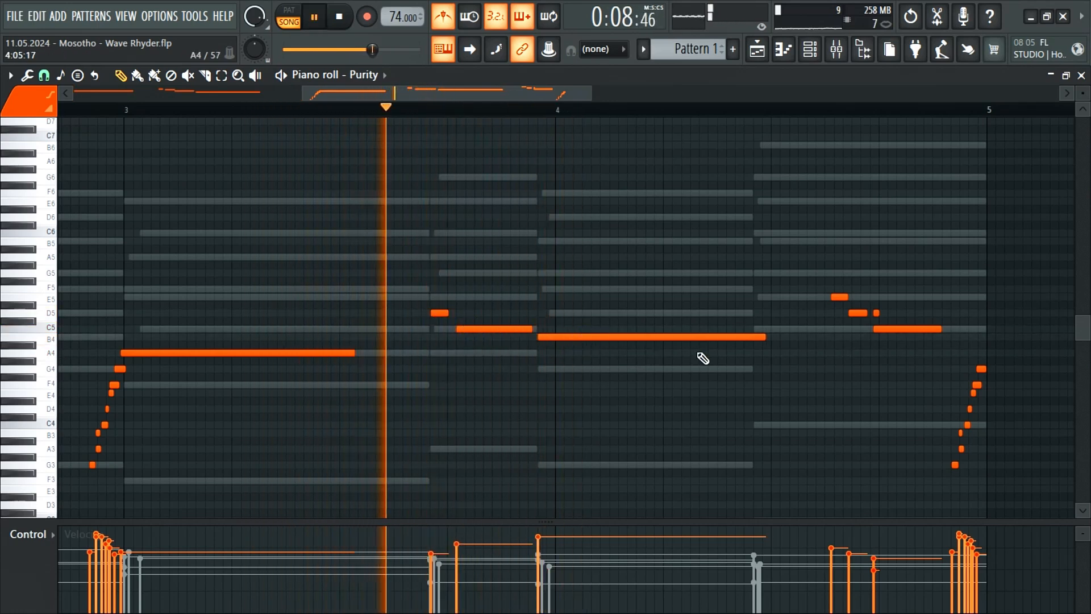
drag(762, 334, 553, 347)
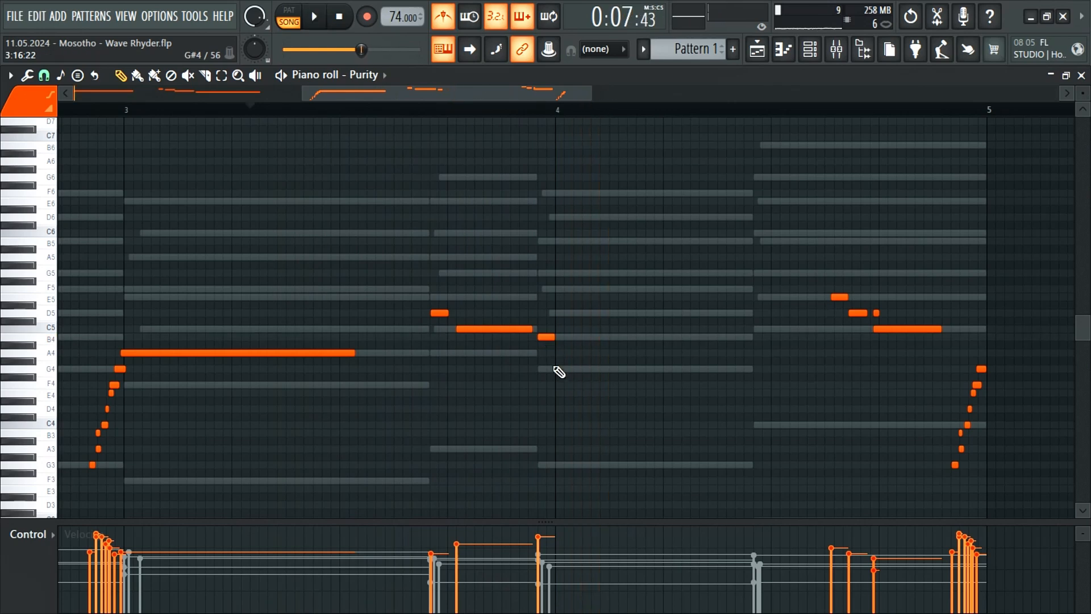
Add an A4 note at 4:01:04 after the short B4, set its length to 0:03:16 and listen to the passage.
click(556, 359)
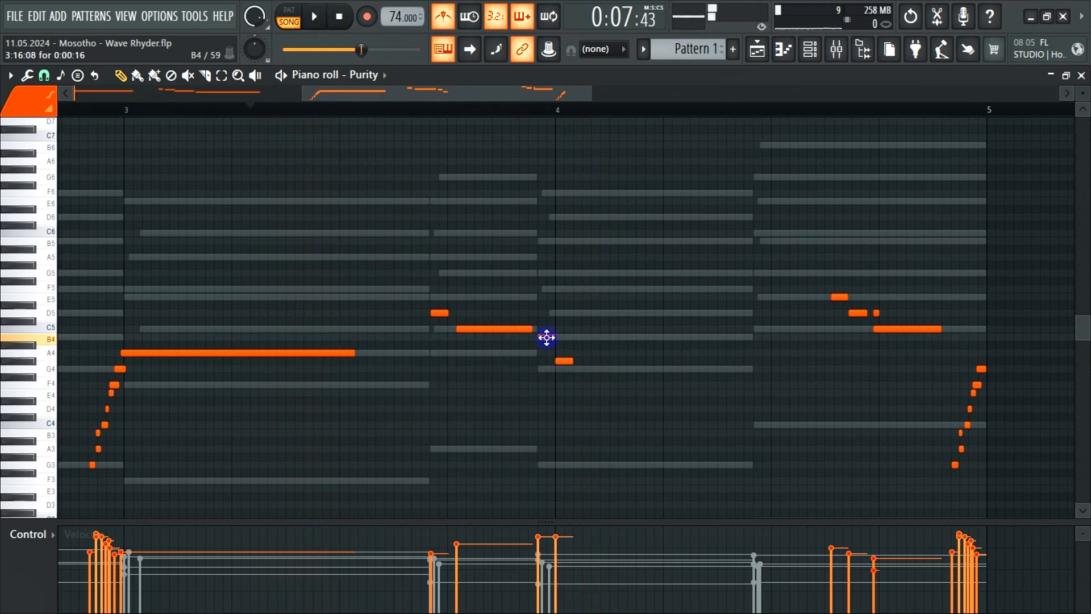
drag(567, 363, 566, 351)
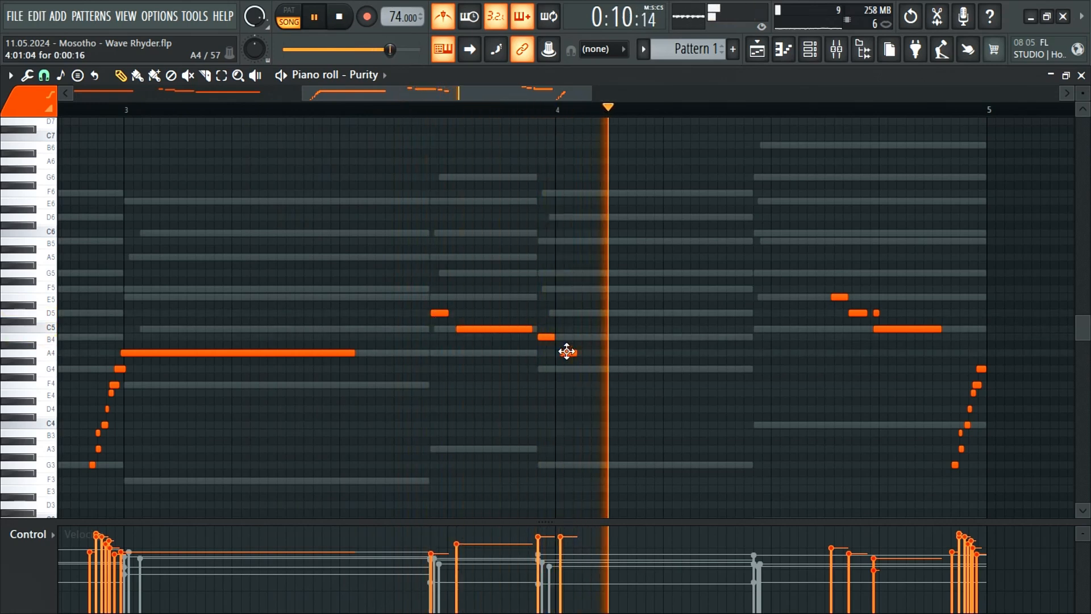
key(ctrl+s)
drag(575, 352, 754, 353)
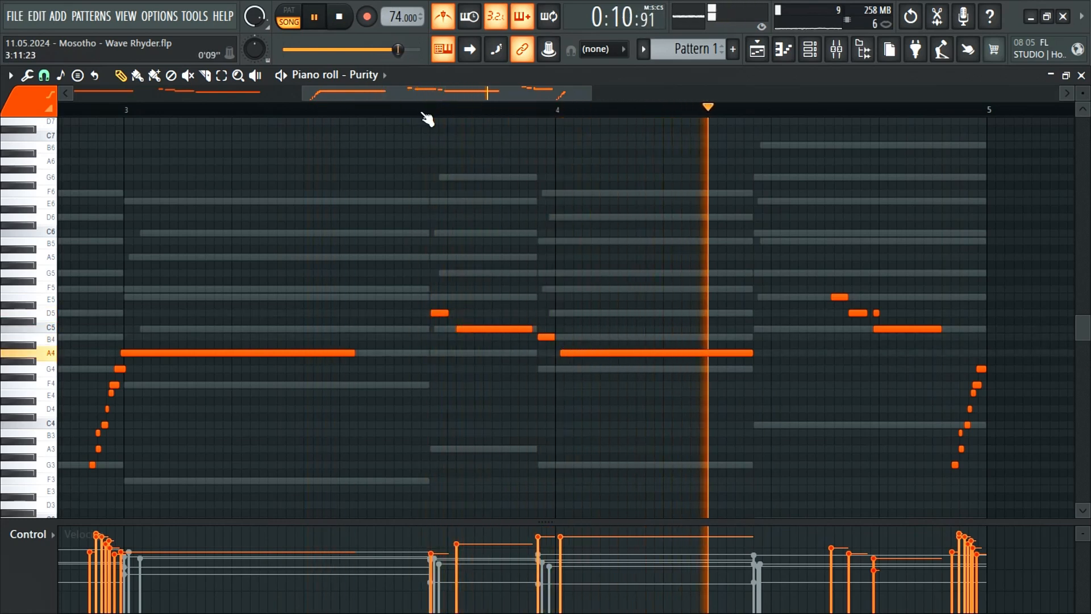
key(space)
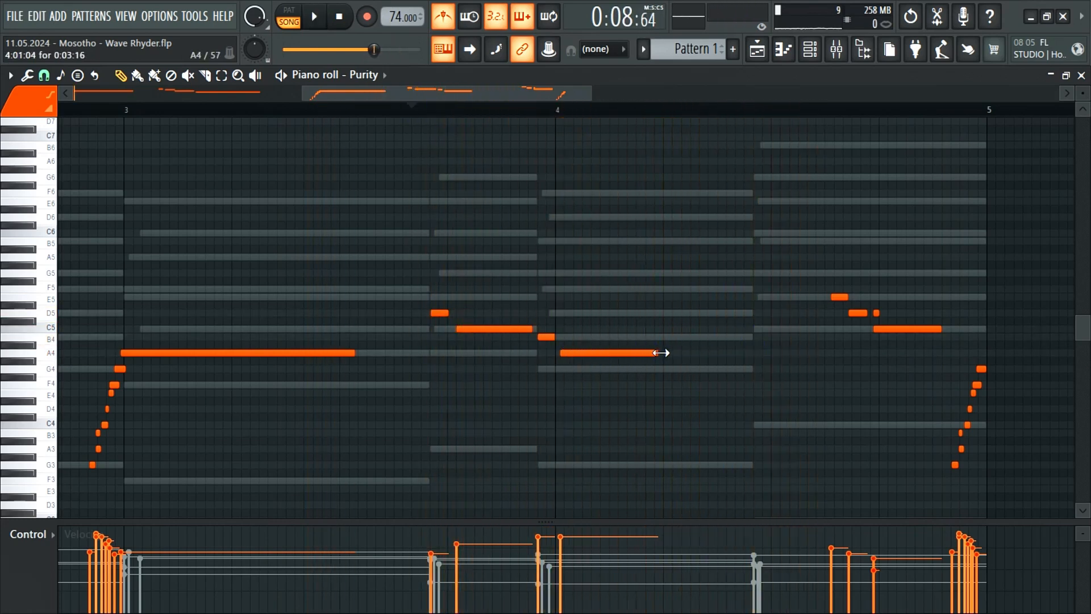
drag(475, 90, 573, 114)
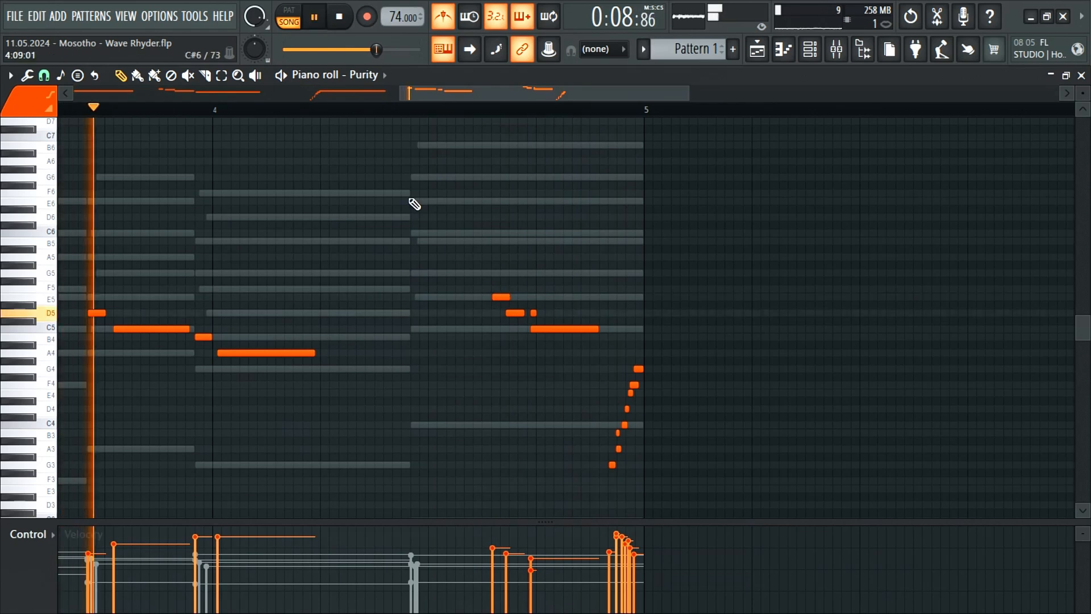
Move the E5 note in the second half of bar 4 slightly earlier, delete the short D5 above the C5 and listen to the passage.
click(370, 108)
key(space)
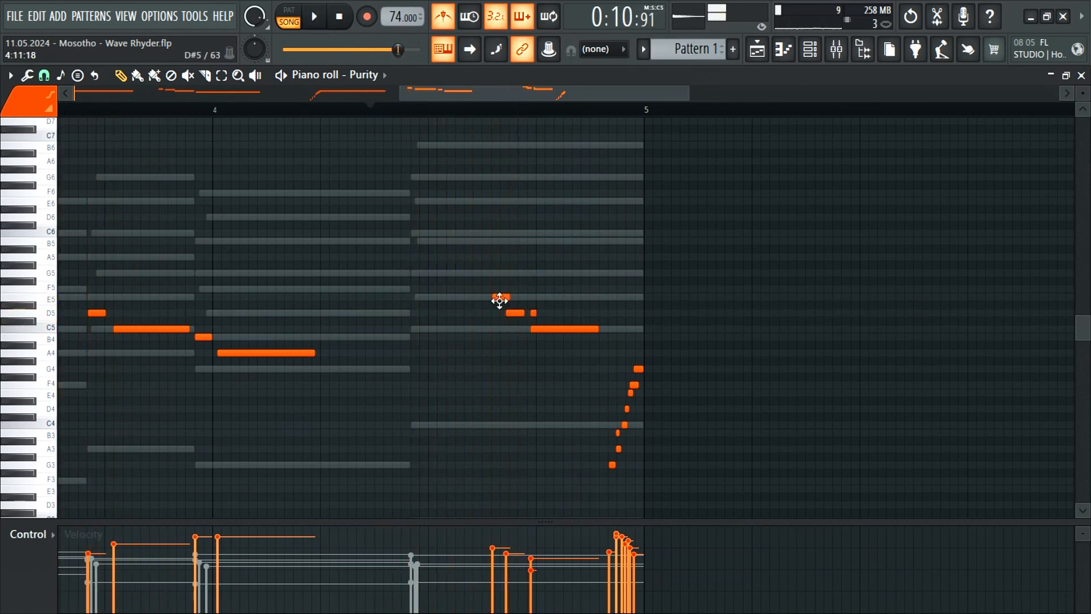
key(space)
drag(499, 300, 492, 299)
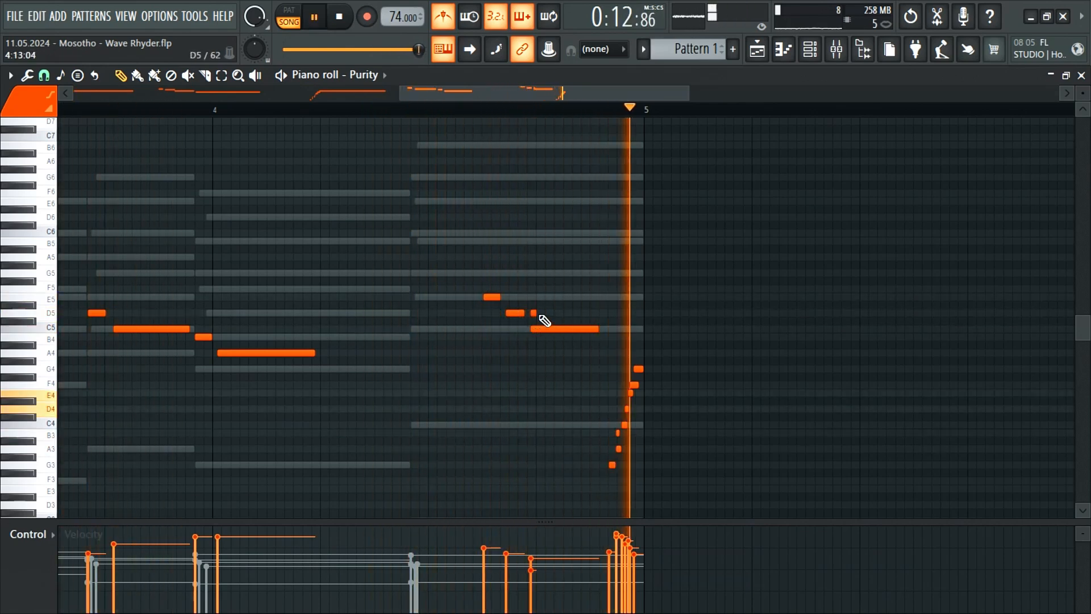
right_click(534, 312)
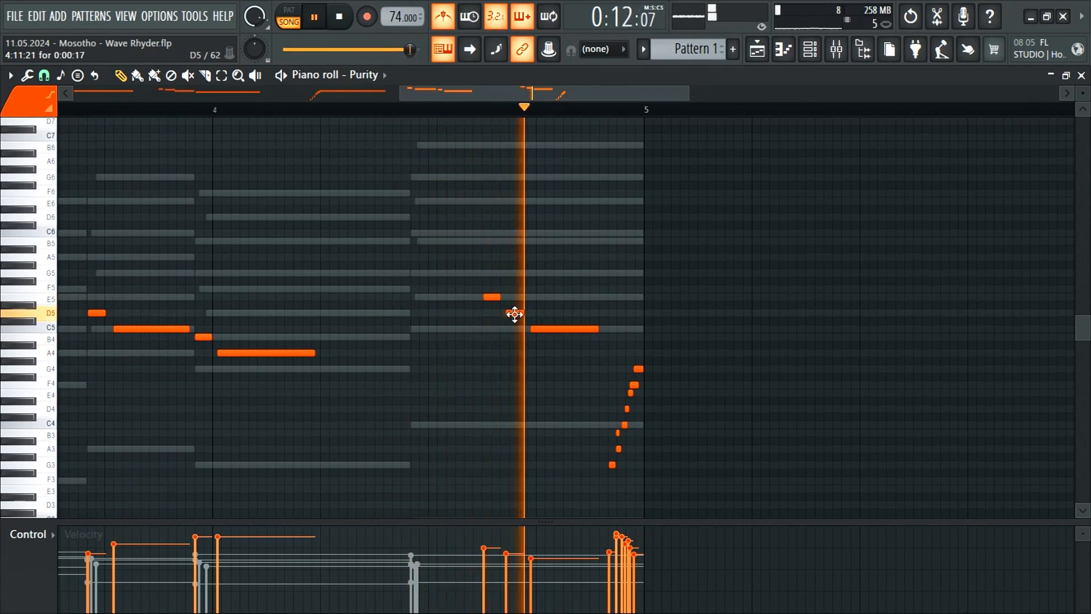
click(419, 108)
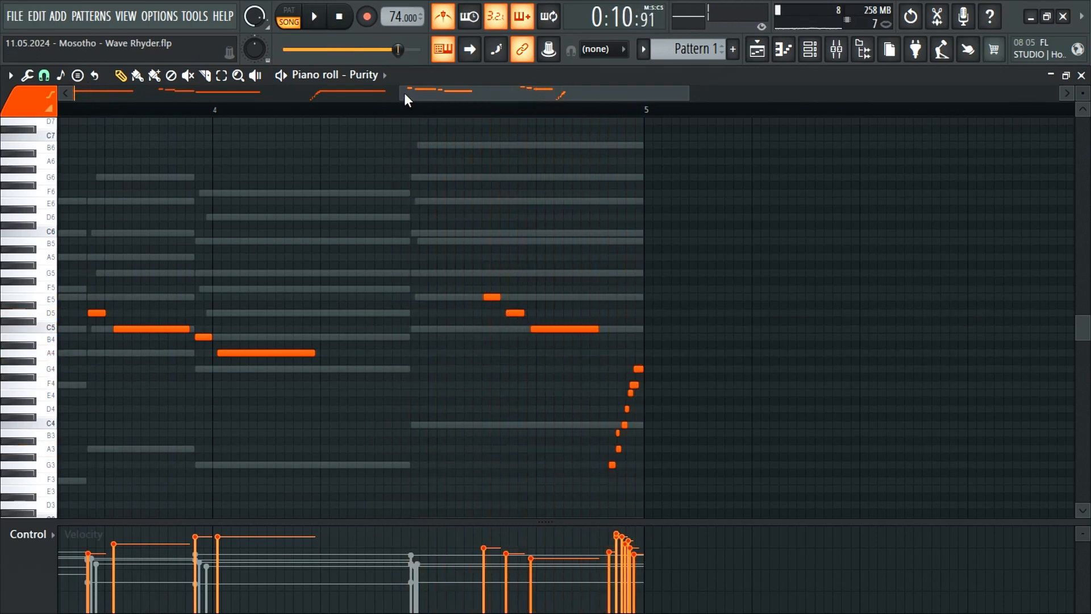
key(space)
drag(401, 93, 67, 87)
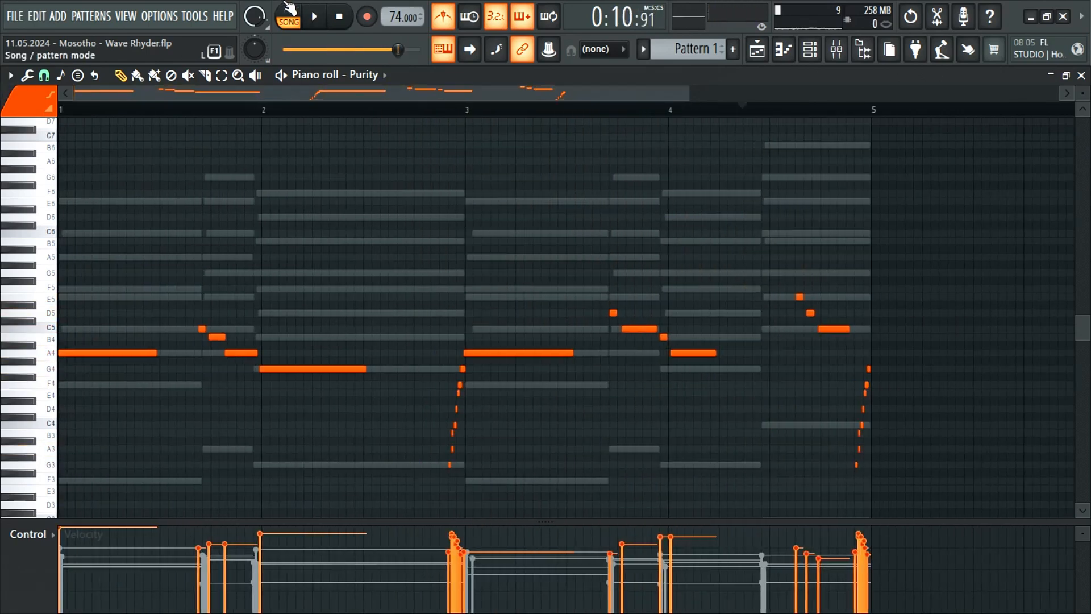
Close the melody's piano roll and clone the Purity channel.
click(1082, 76)
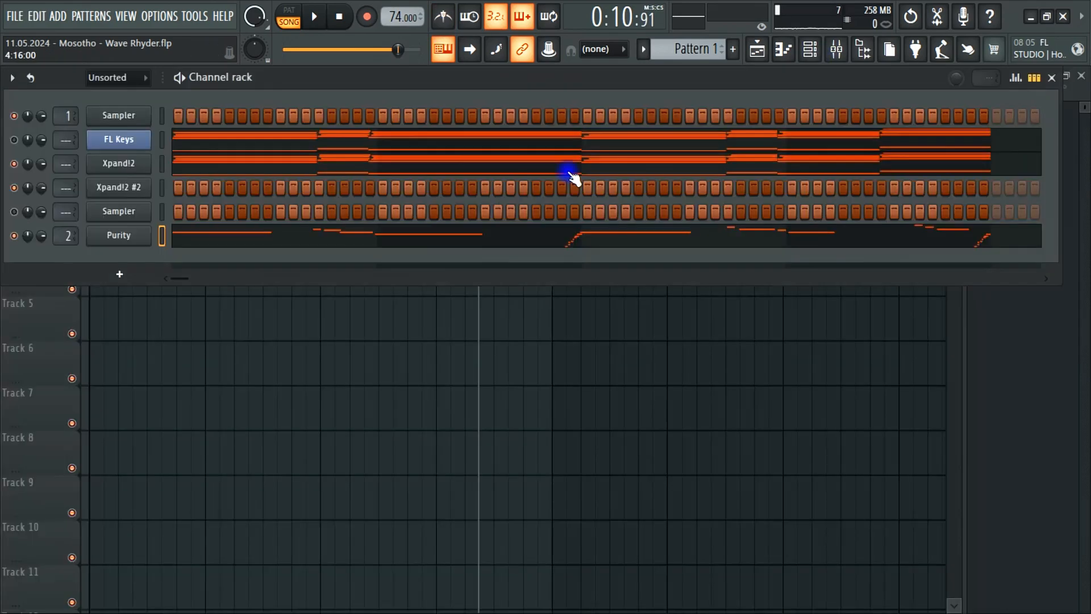
right_click(126, 237)
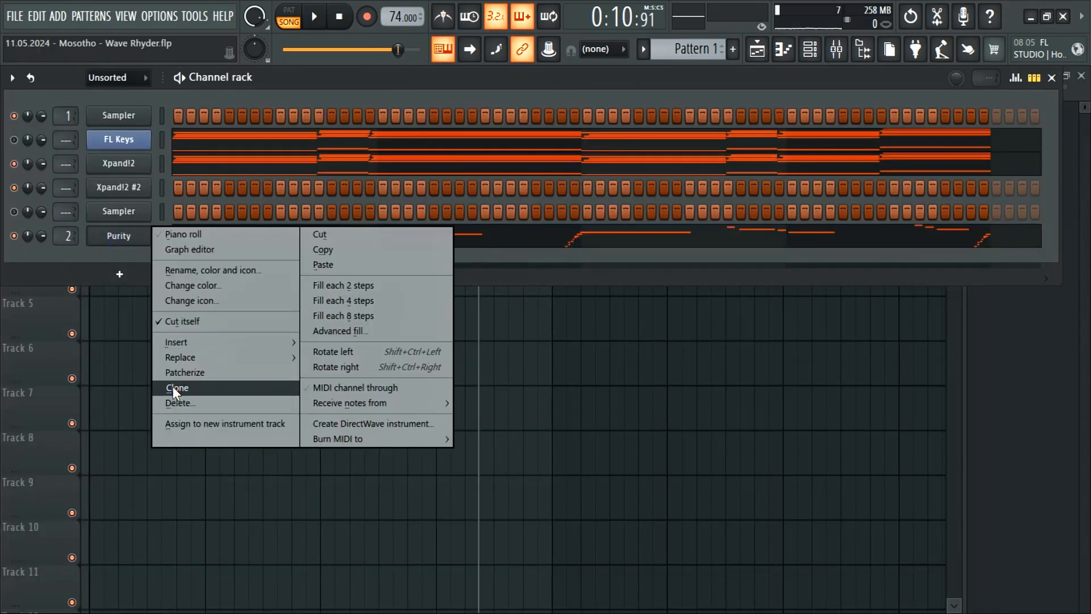
click(101, 245)
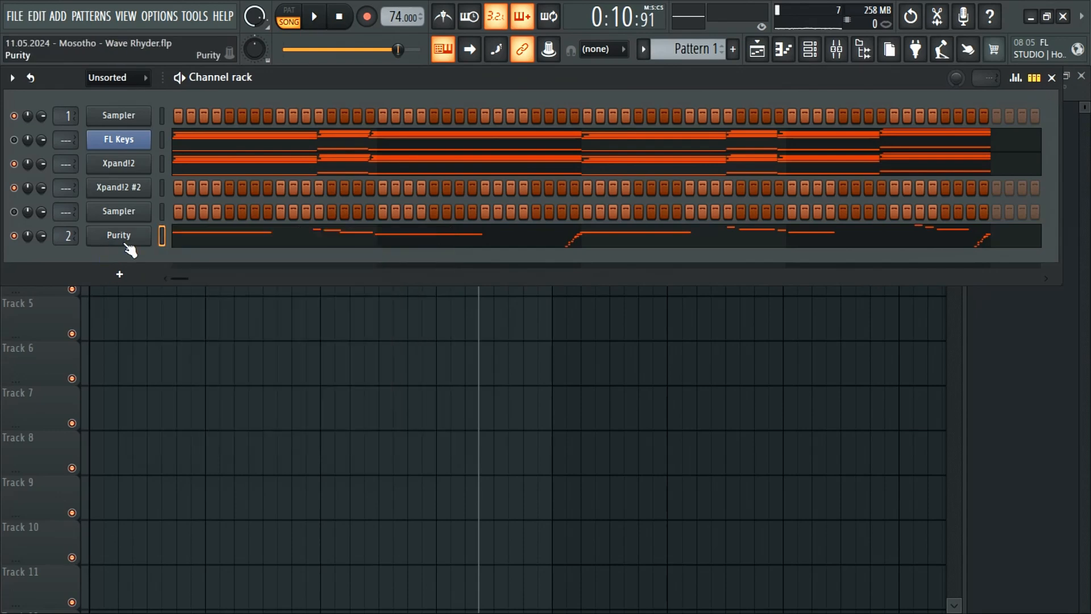
right_click(125, 241)
click(212, 386)
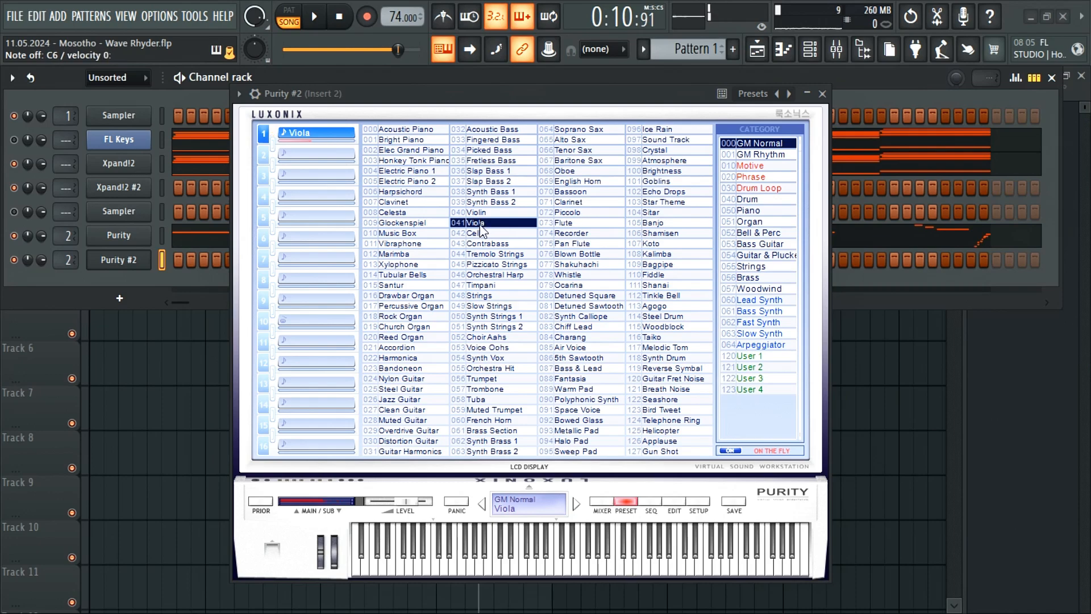
Audition the Violin preset in Purity #2 over the beat and load Tremolo Strings in its place.
click(477, 212)
click(513, 90)
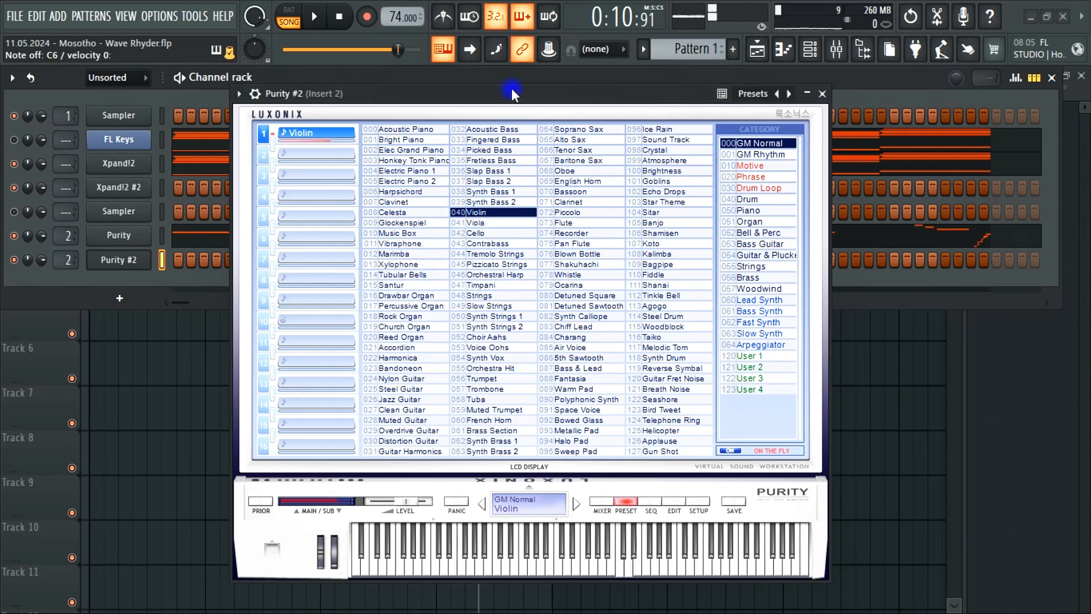
key(space)
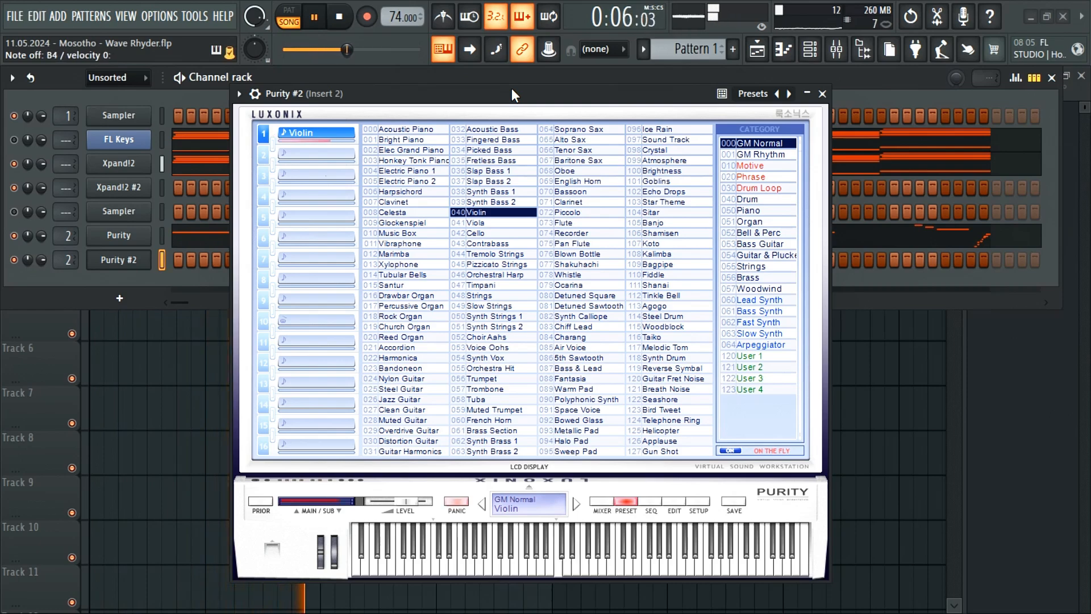
click(314, 17)
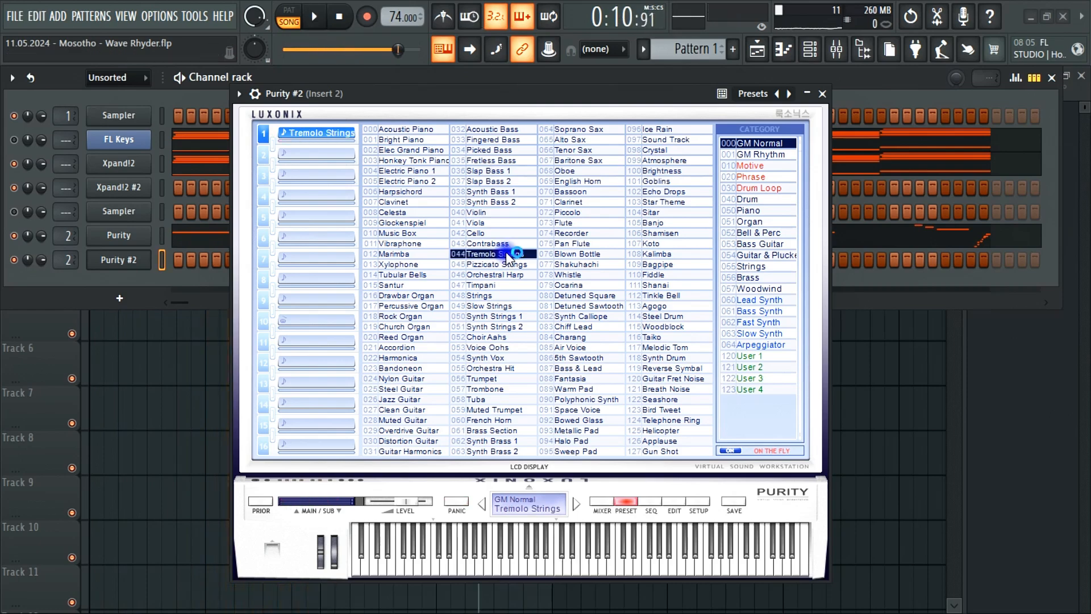
drag(524, 97, 548, 103)
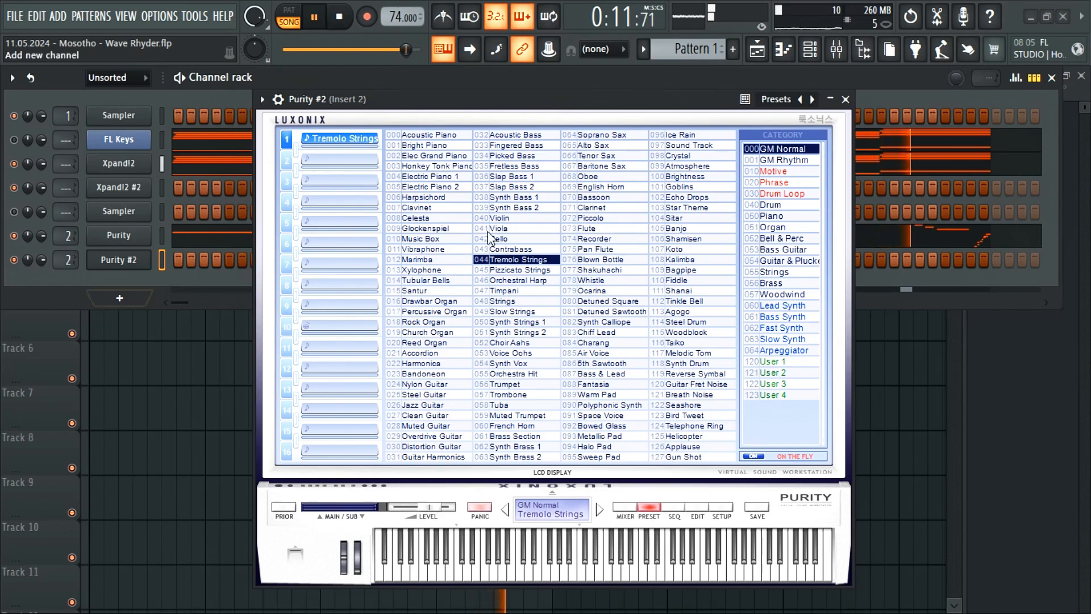
key(space)
click(846, 98)
Play the song from the start twice and rehearse a Tremolo Strings part along with it.
click(340, 17)
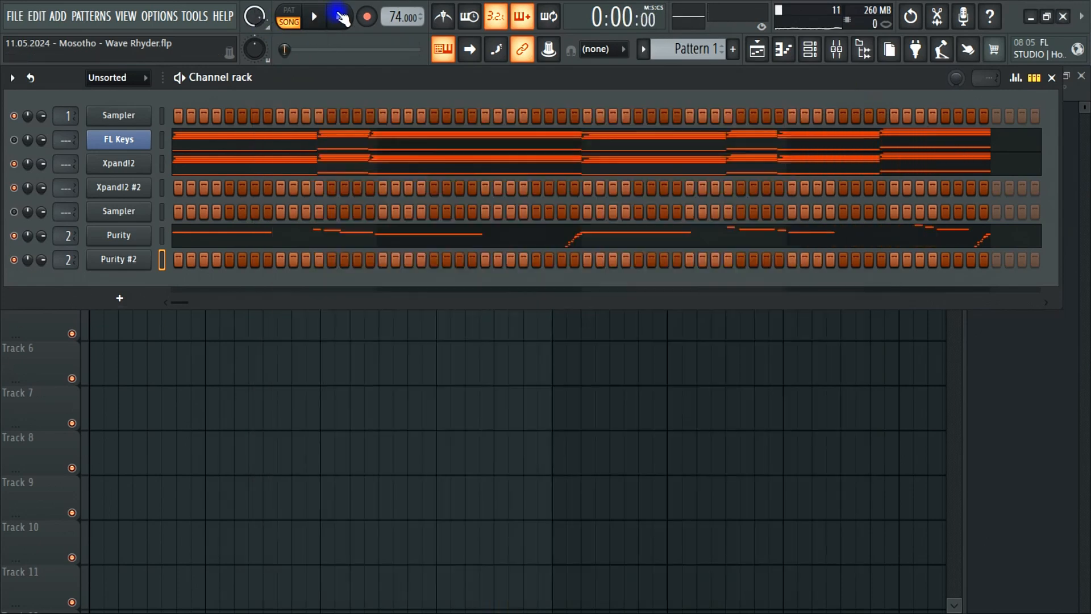
key(space)
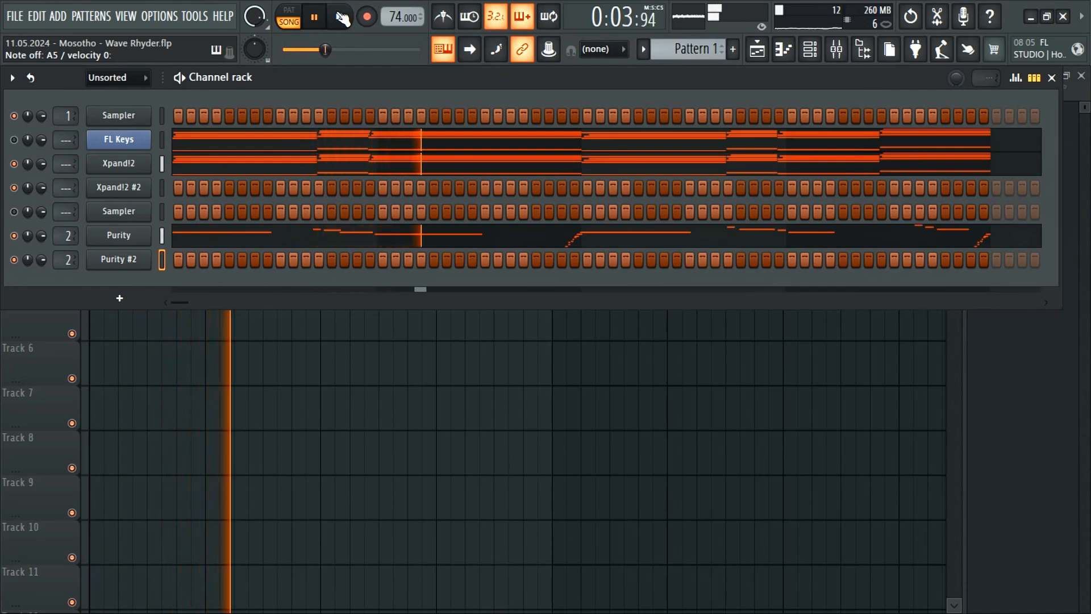
click(341, 17)
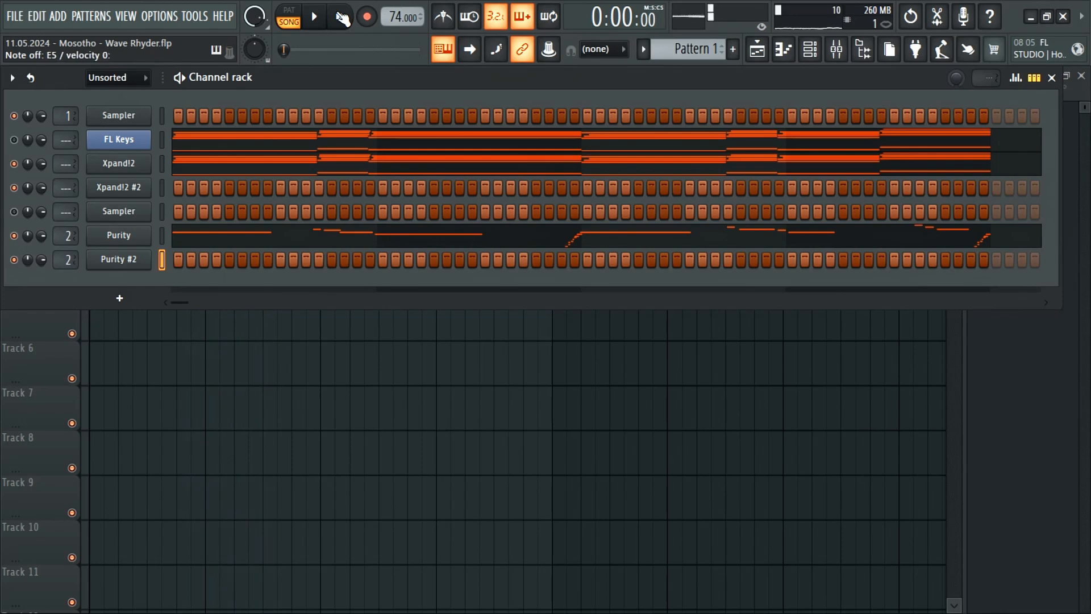
key(space)
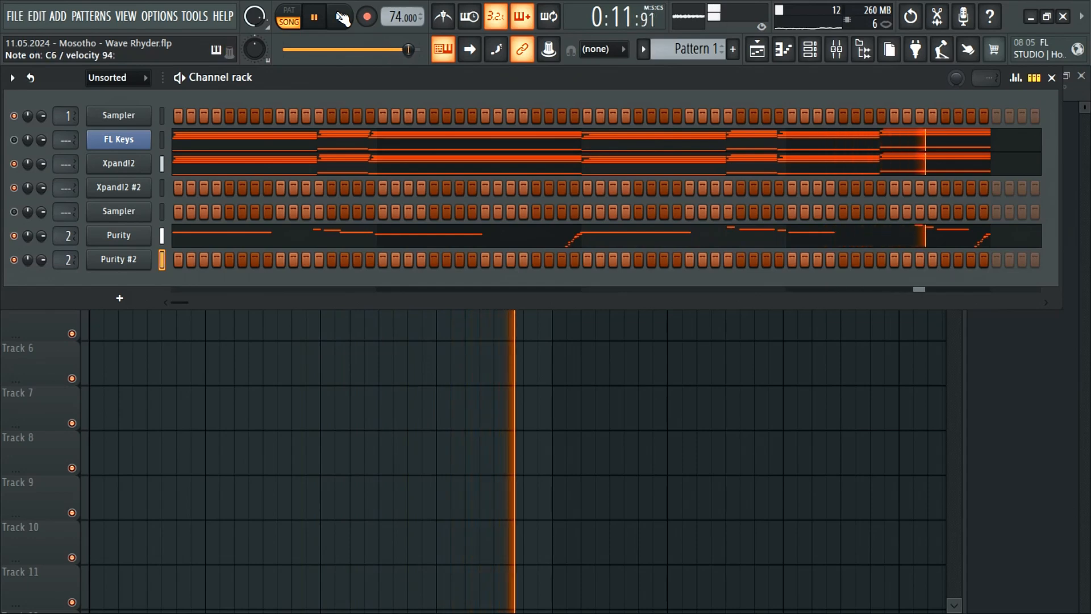
click(342, 18)
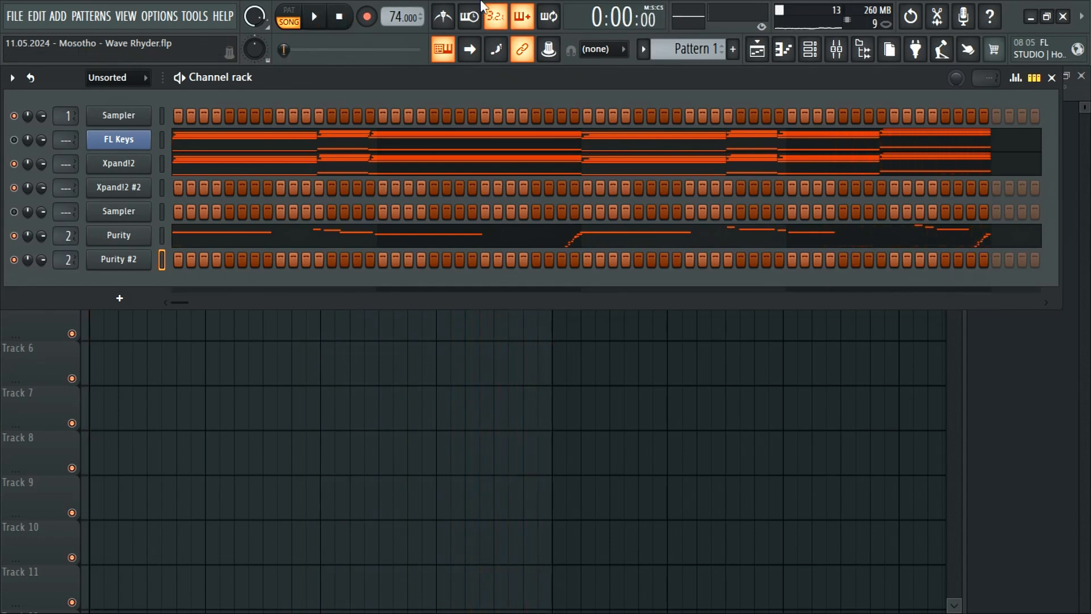
Record the Tremolo Strings part into Purity #2 with the Notes and automation option, covering all four bars.
click(367, 17)
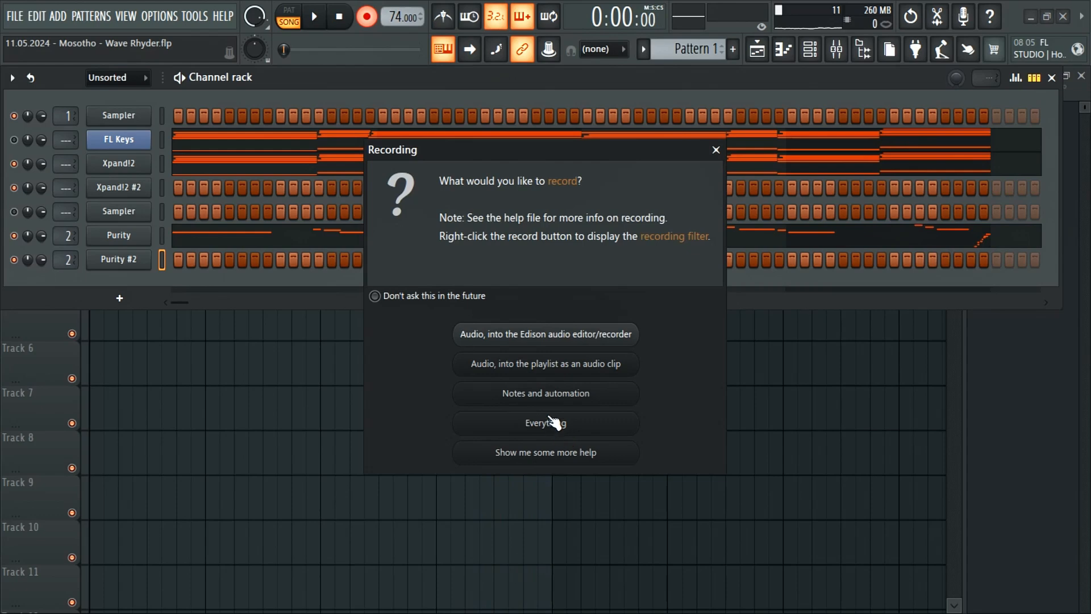
click(558, 392)
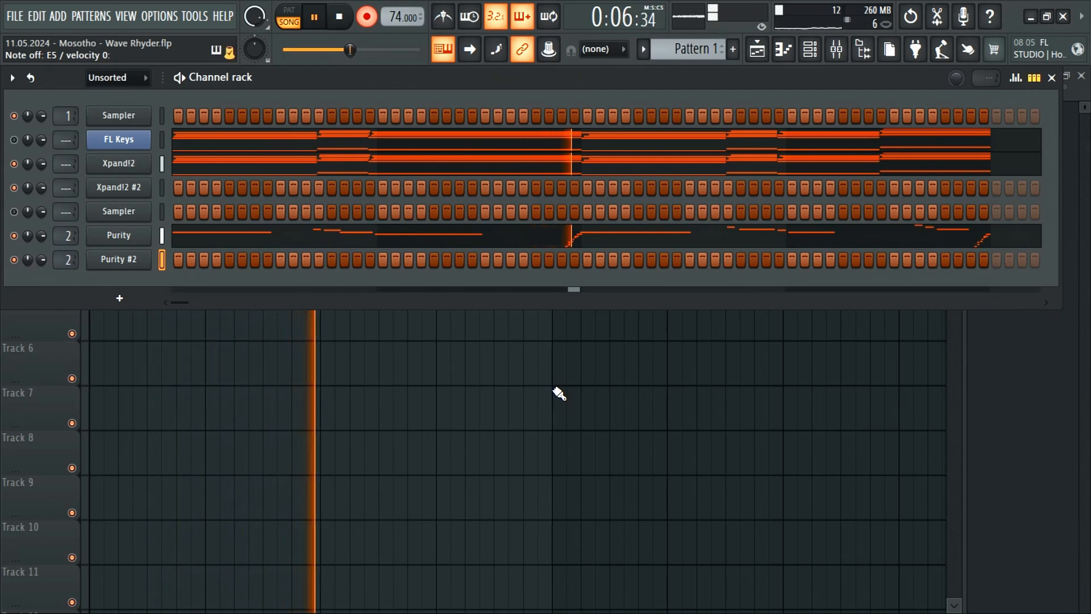
key(space)
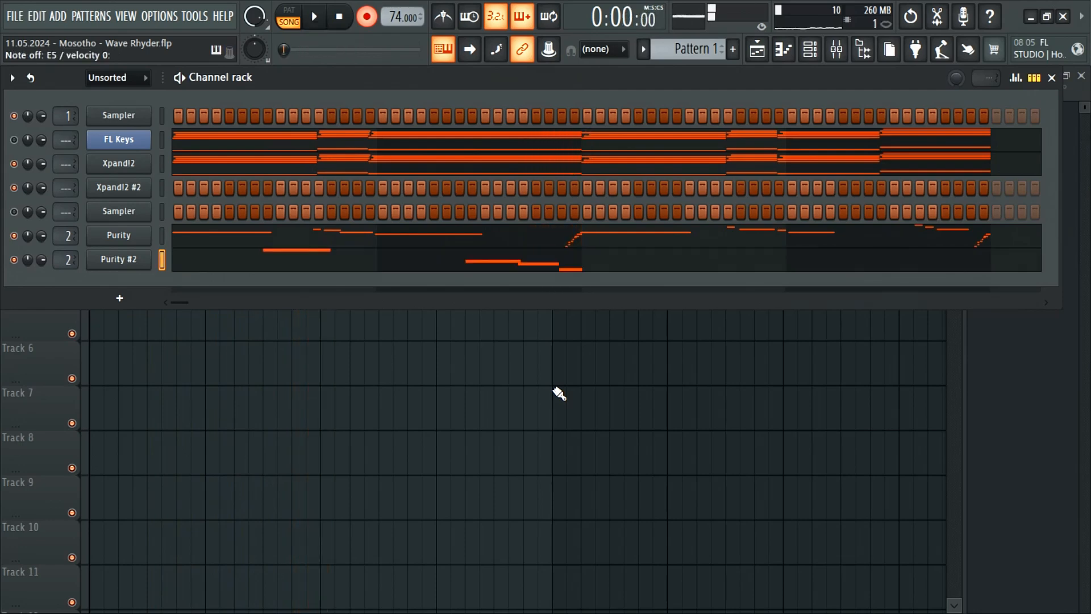
click(451, 260)
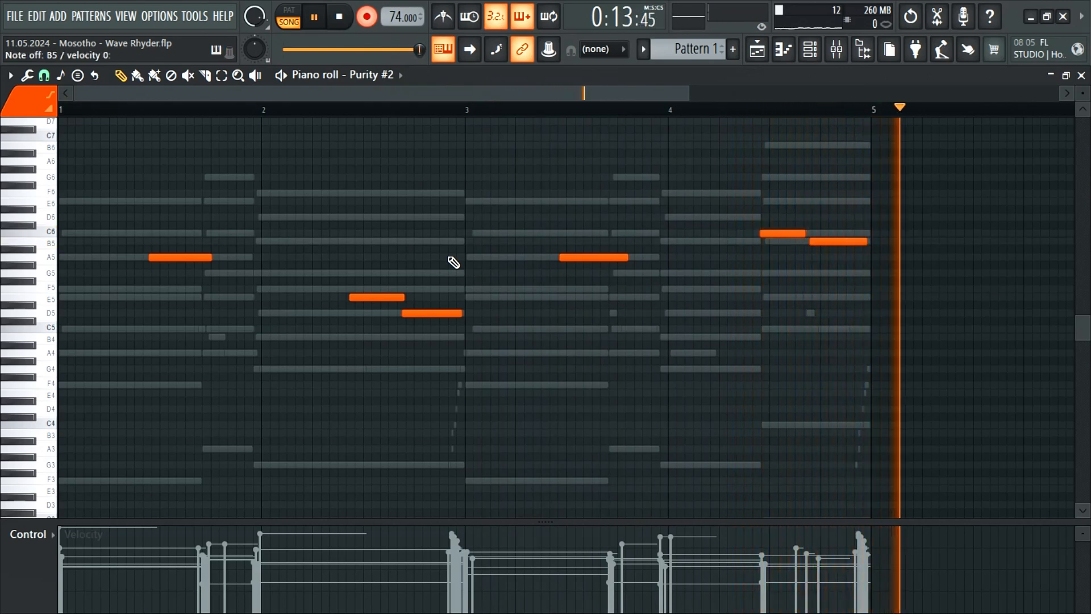
key(space)
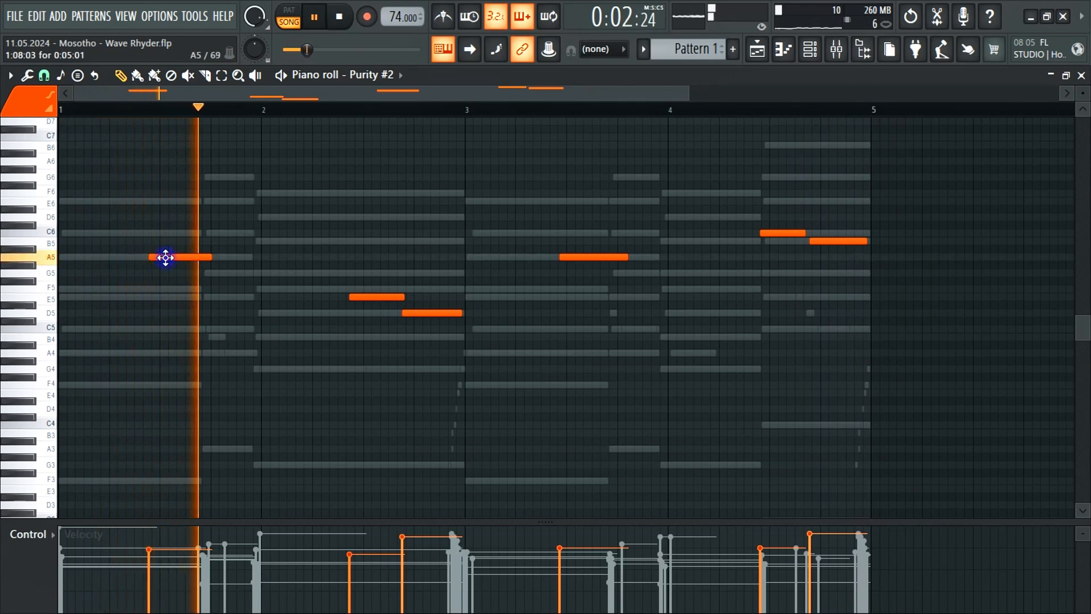
Undo a trial move of the first A5 note and slightly lower the velocity of the D5 note before bar 3.
drag(165, 257, 173, 254)
key(ctrl+z)
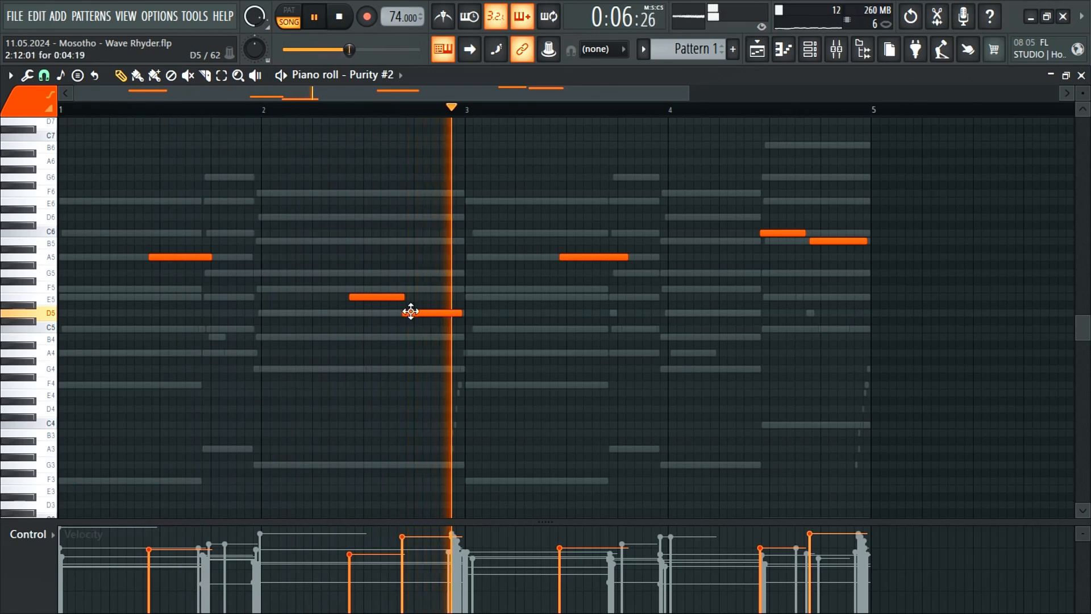
drag(403, 536, 403, 543)
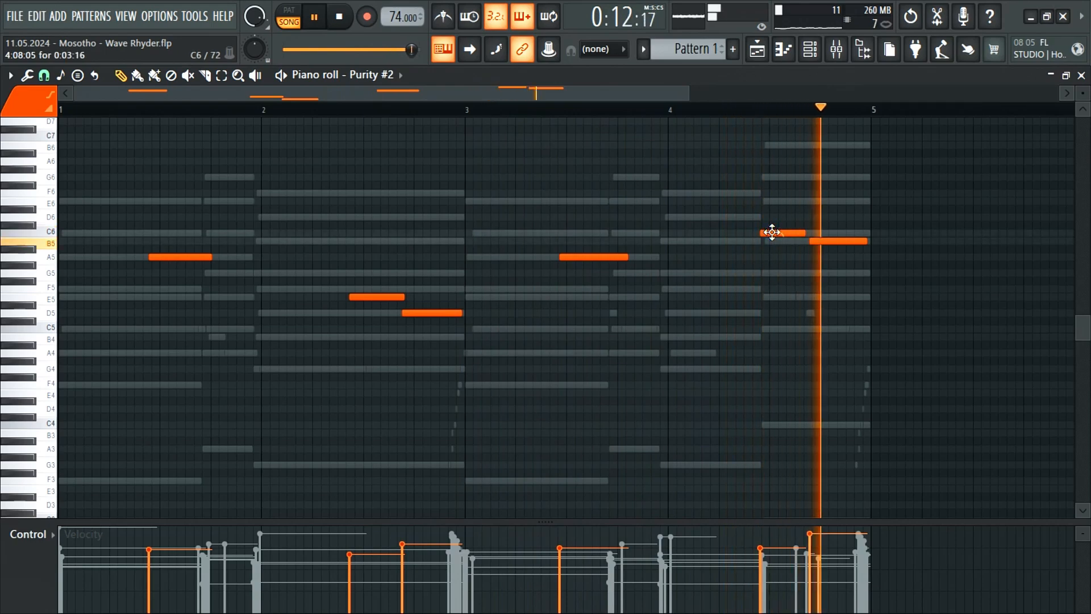
click(1082, 76)
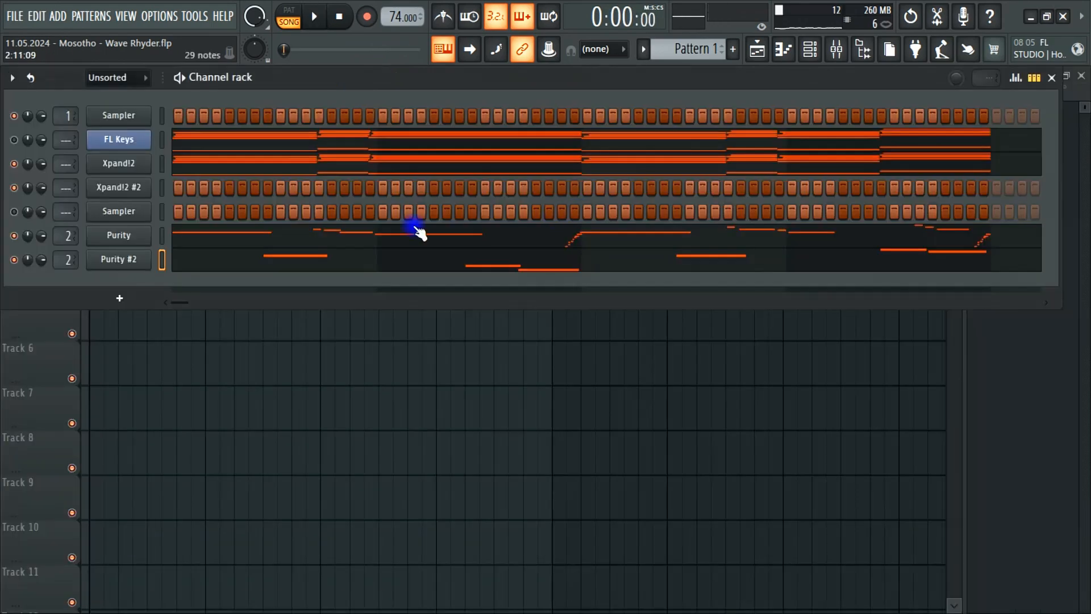
Set part A of Xpand!2 #2 to the Female Eeh Choir+ sound from the 015 Vocals category.
right_click(123, 185)
click(127, 190)
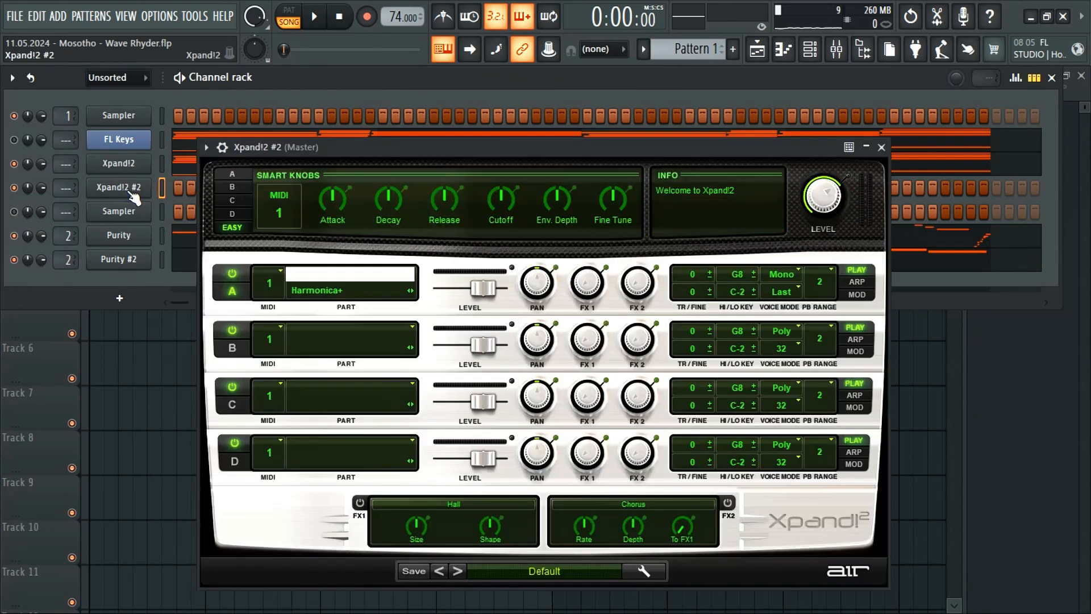
click(317, 287)
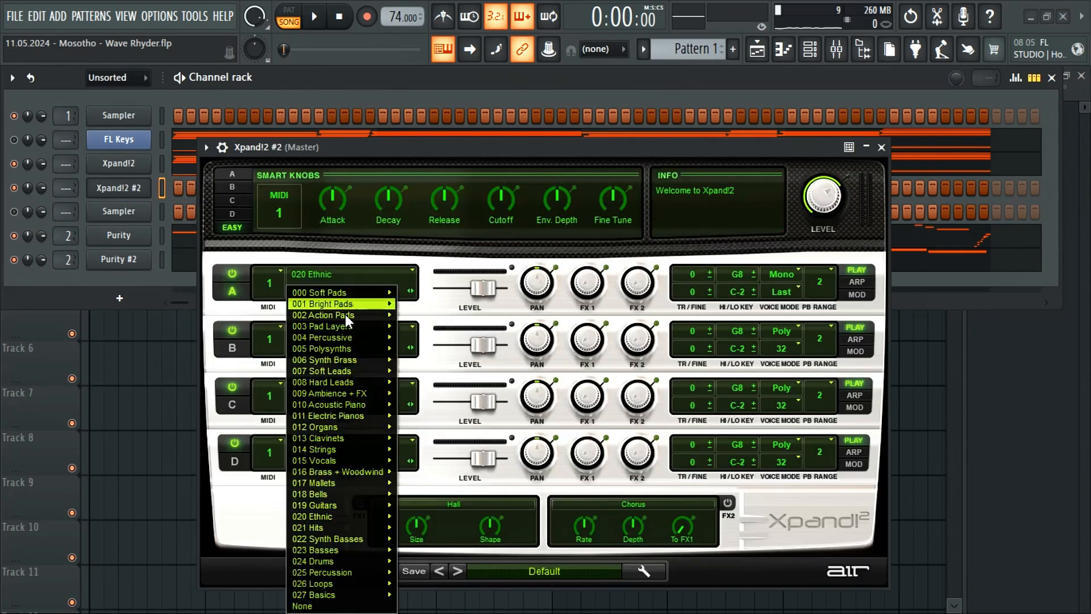
mouse_move(335, 461)
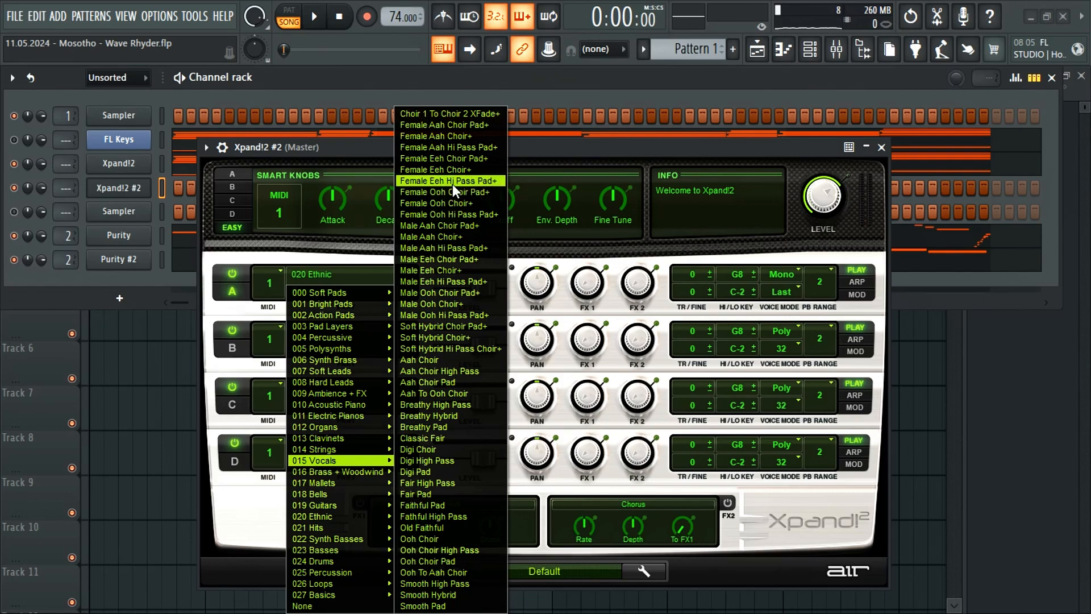
click(452, 169)
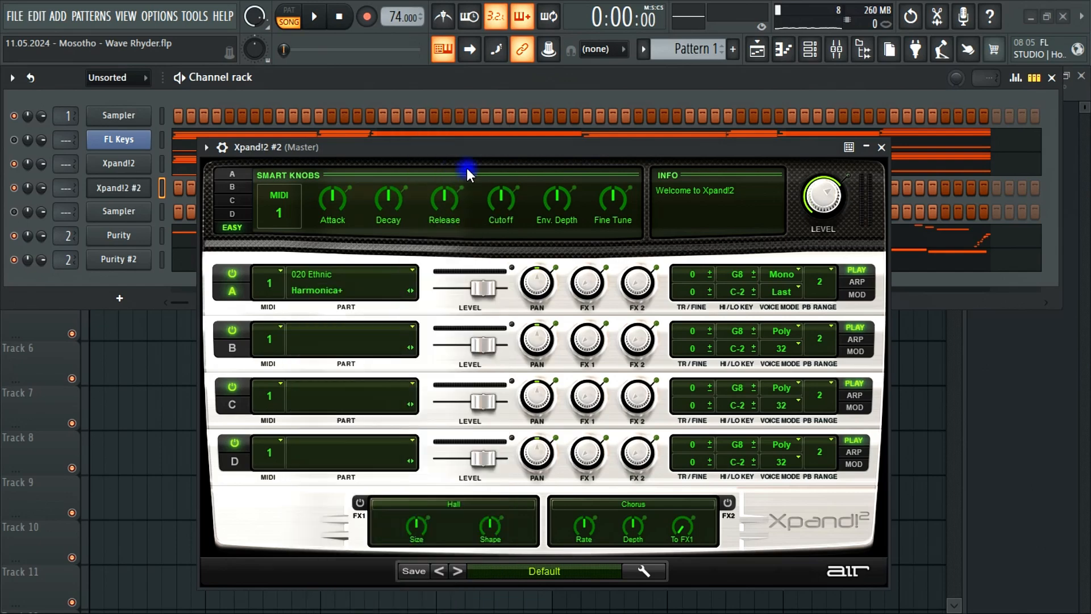
click(882, 148)
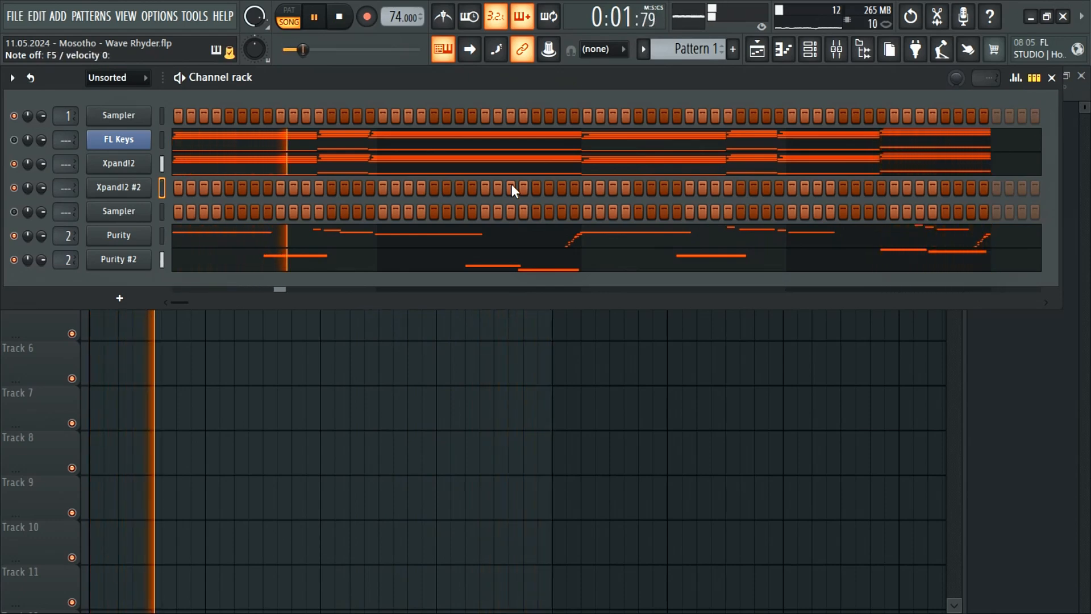
Clone the Xpand!2 #2 channel to get another Xpand!2 instrument.
click(96, 189)
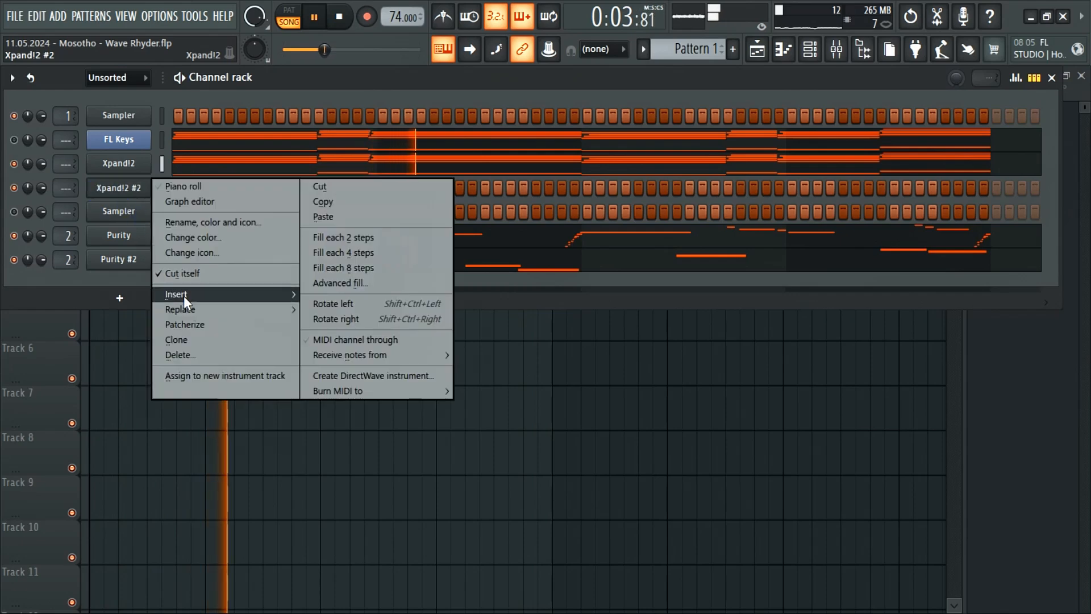
click(178, 338)
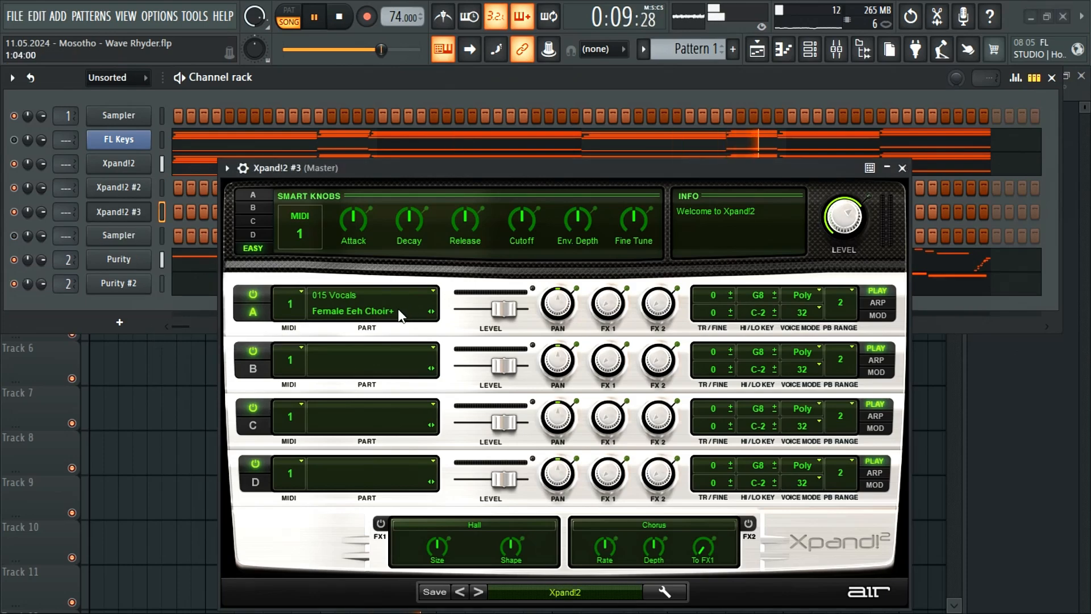
Try the Marimba sound from the 017 Mallets category in part A of Xpand!2 #3.
click(397, 308)
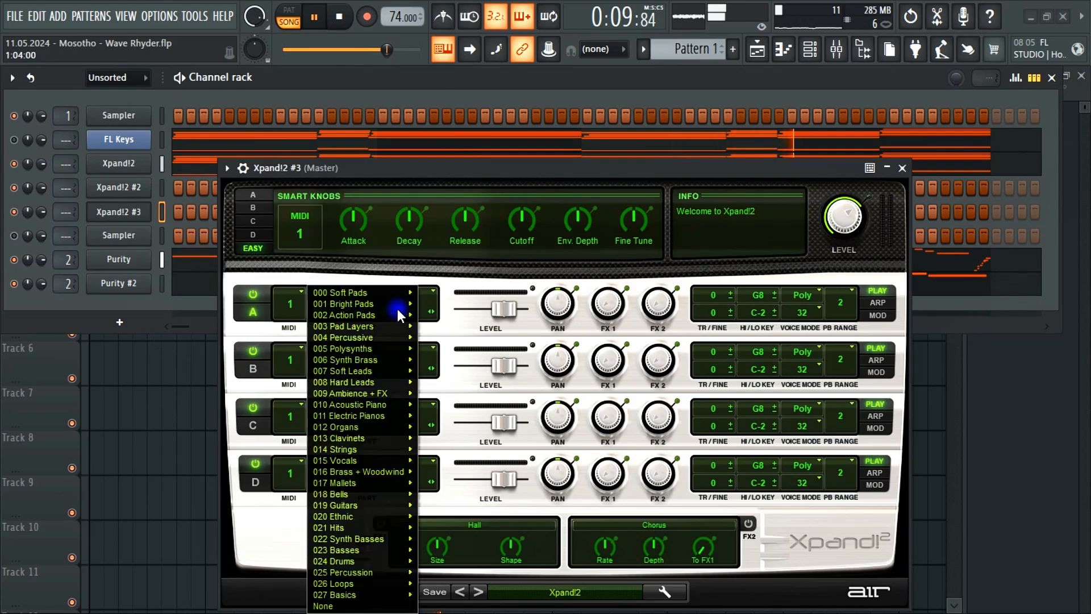
mouse_move(346, 486)
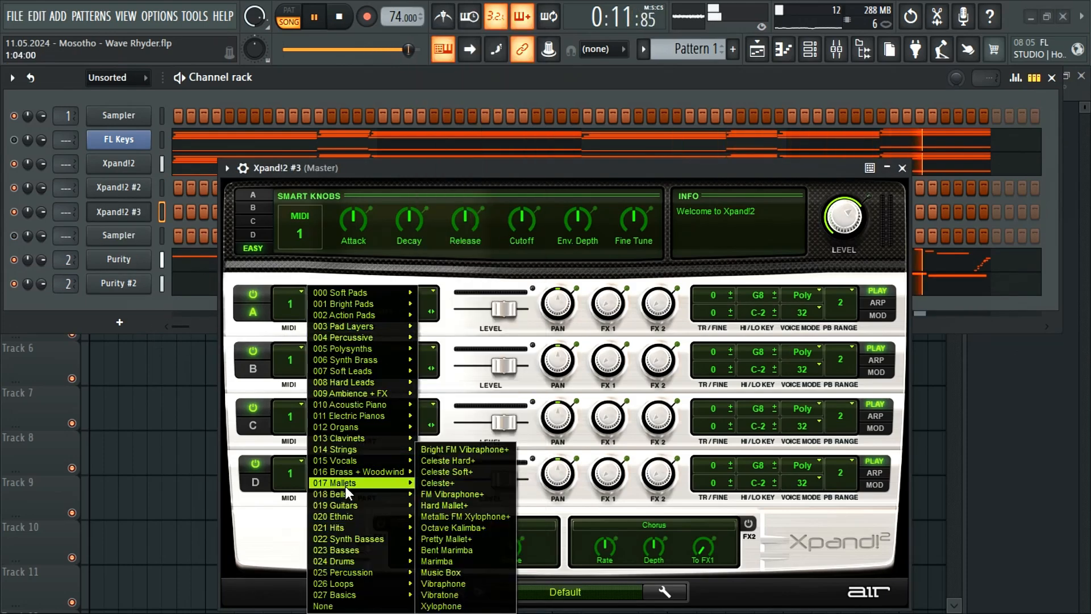
click(432, 560)
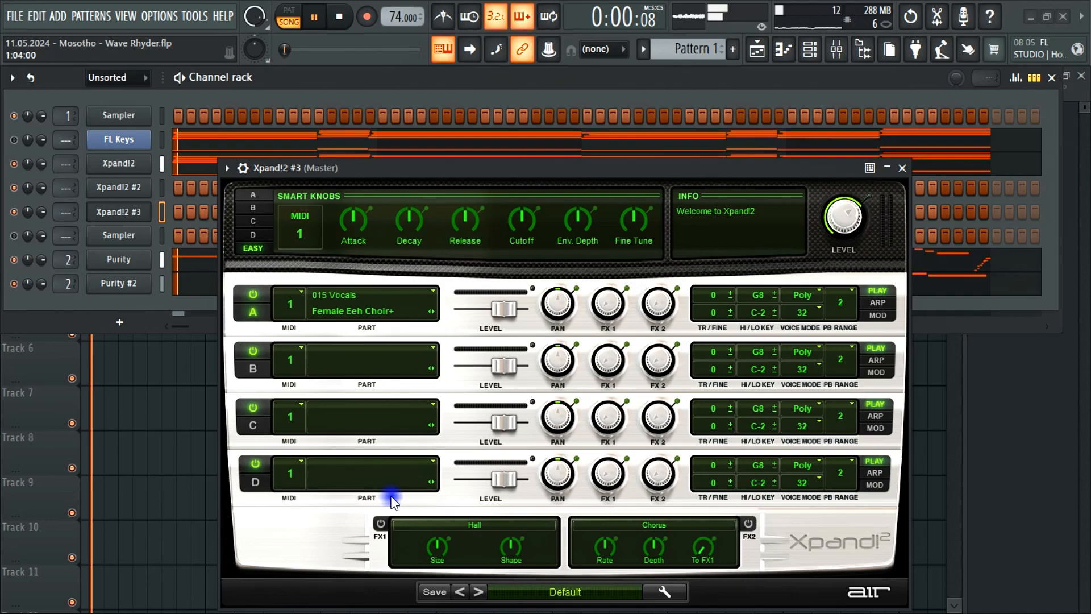
Set part A of Xpand!2 #3 to the Kalimba sound from the 020 Ethnic category and close the plugin window.
click(353, 364)
mouse_move(369, 482)
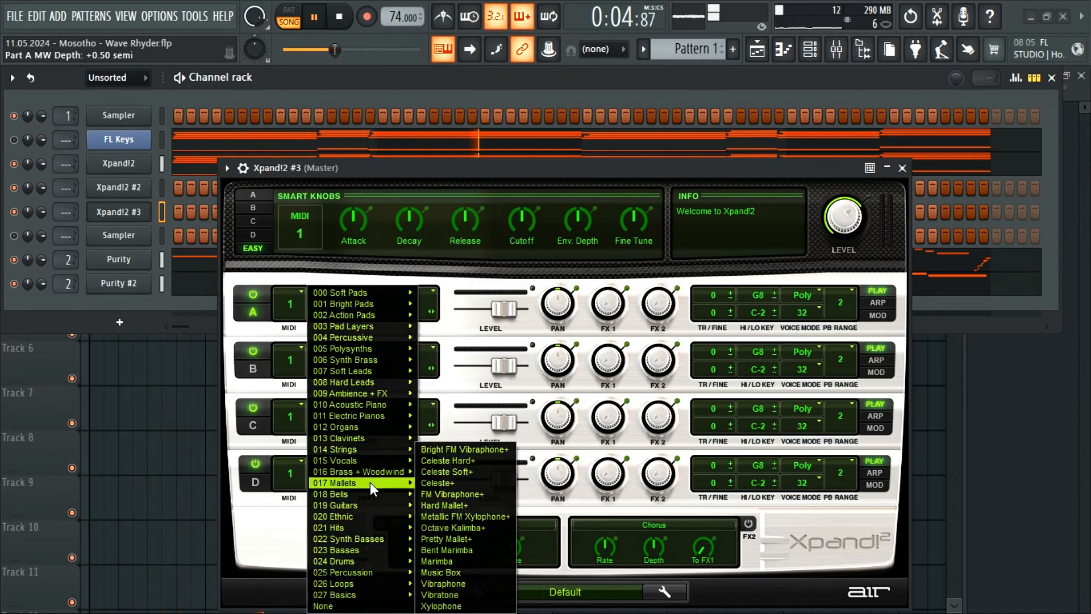
mouse_move(348, 515)
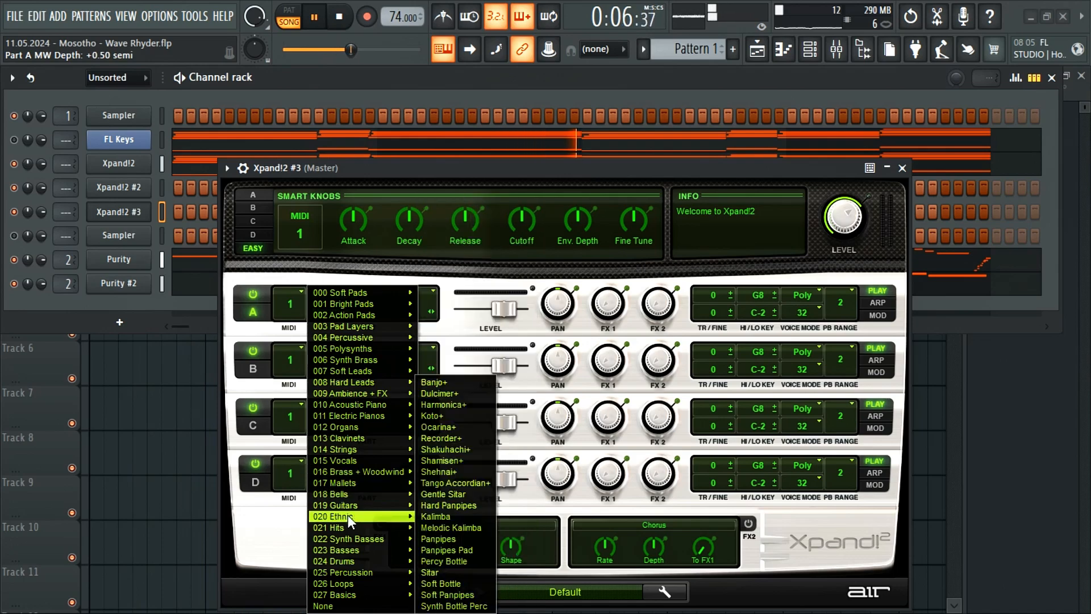
click(430, 512)
click(902, 169)
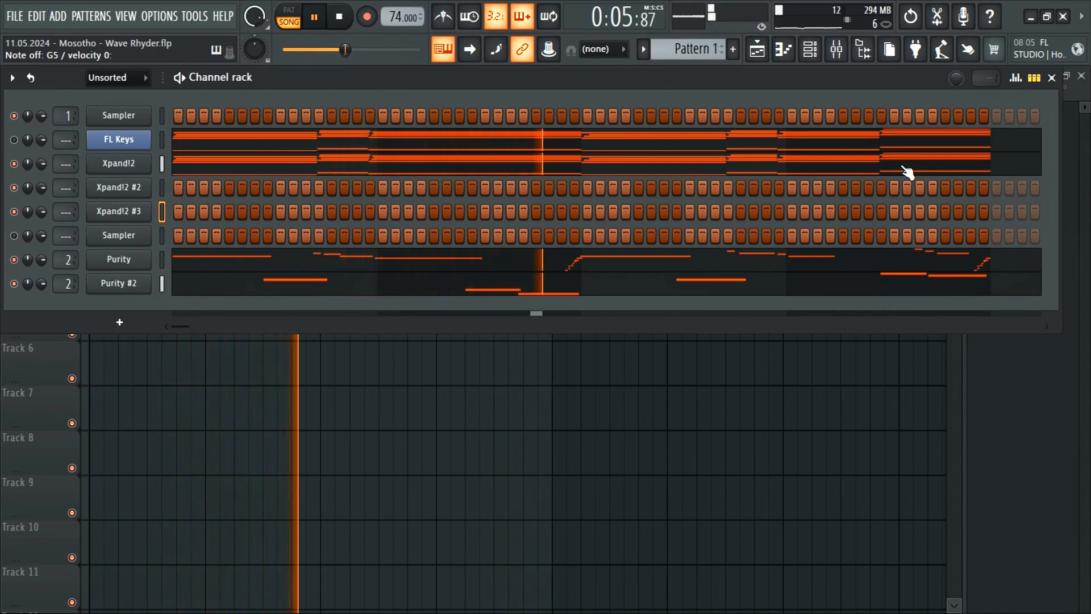
Record a part of short Kalimba chords into Xpand!2 #3 over all four bars, restarting the take until it is complete.
key(space)
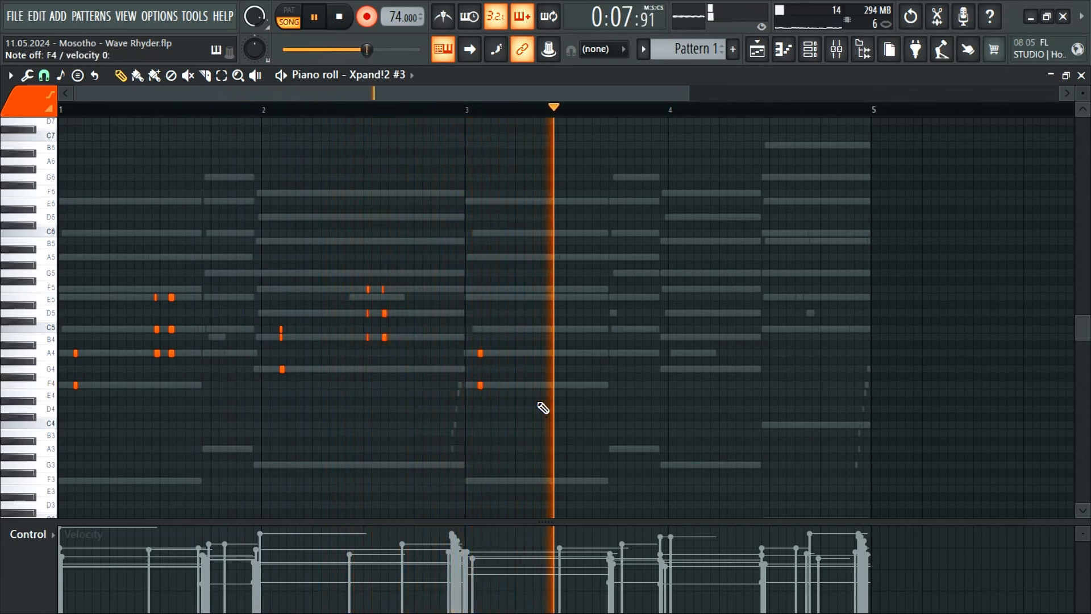
key(space)
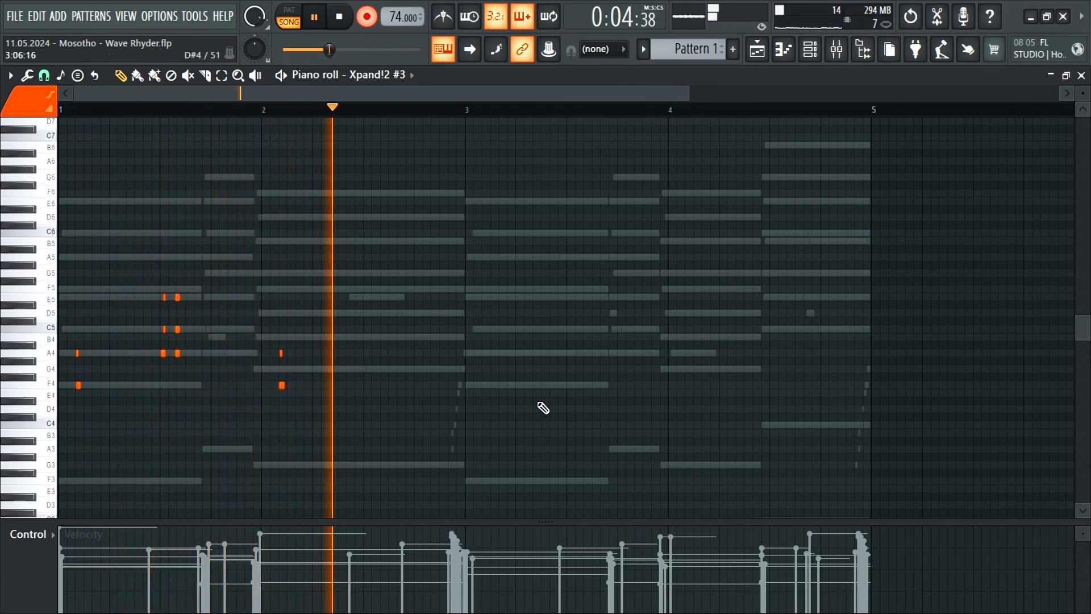
key(space)
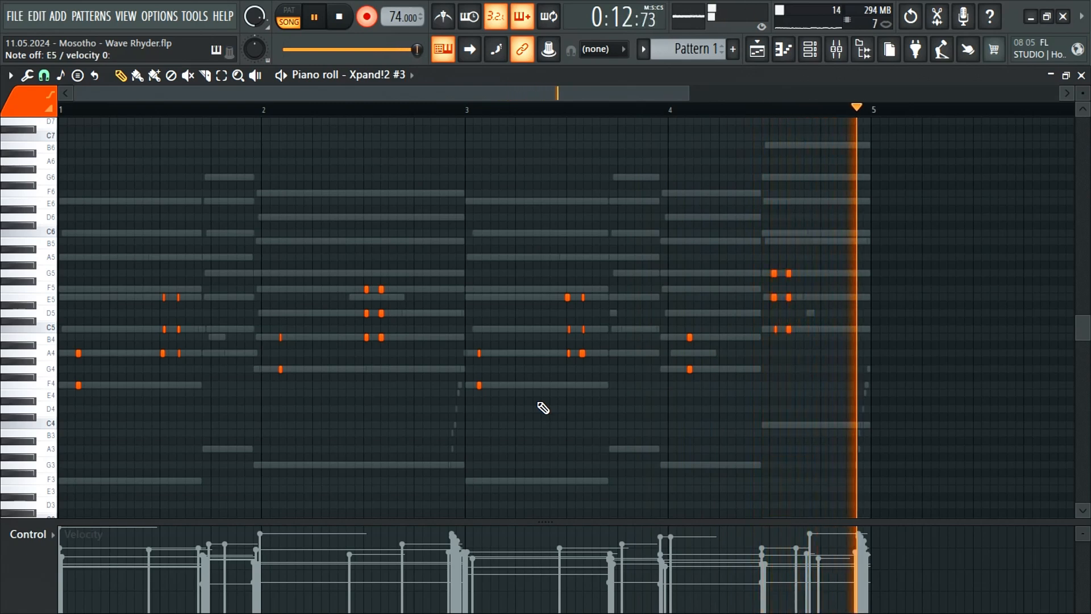
key(space)
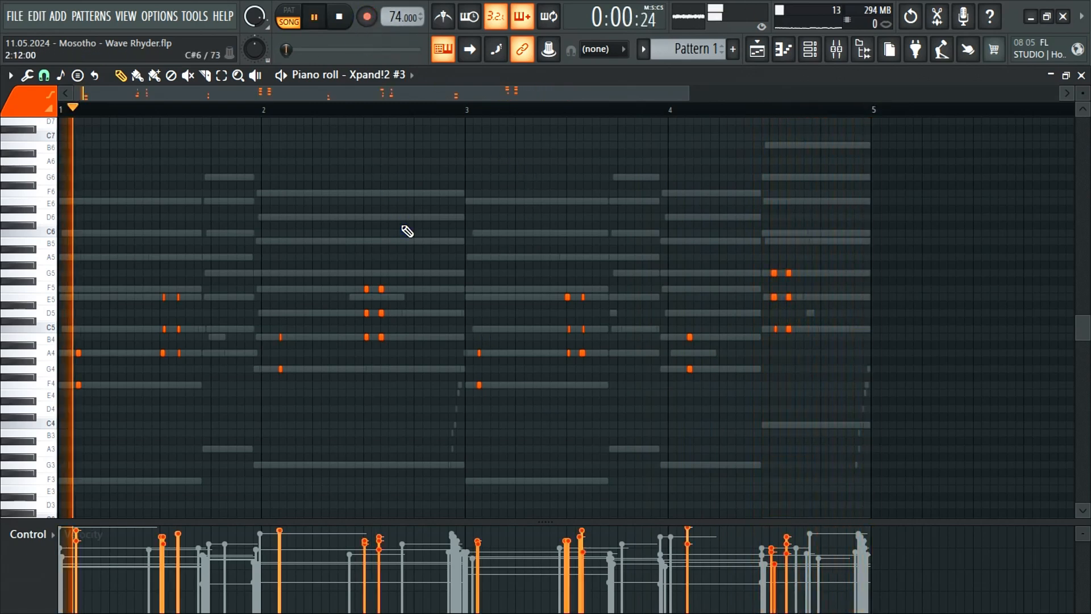
Replay the opening of the recorded Kalimba part to check the timing and loudness of the bar 1 notes.
drag(688, 93, 184, 149)
key(space)
key(space)
mouse_move(161, 339)
mouse_down()
mouse_move(160, 403)
mouse_move(161, 354)
mouse_up()
key(space)
key(space)
ctrl+click(185, 373)
key(space)
key(space)
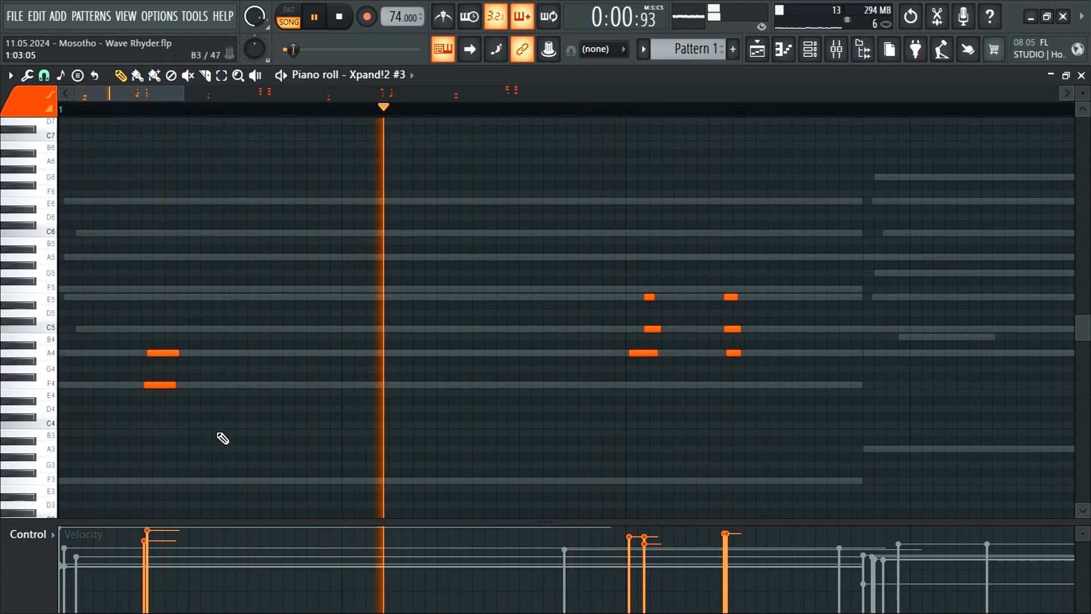
Lower the velocities of the first A4 and F4 notes in bar 1 by reducing the multiplier in level scaling.
drag(186, 286, 149, 398)
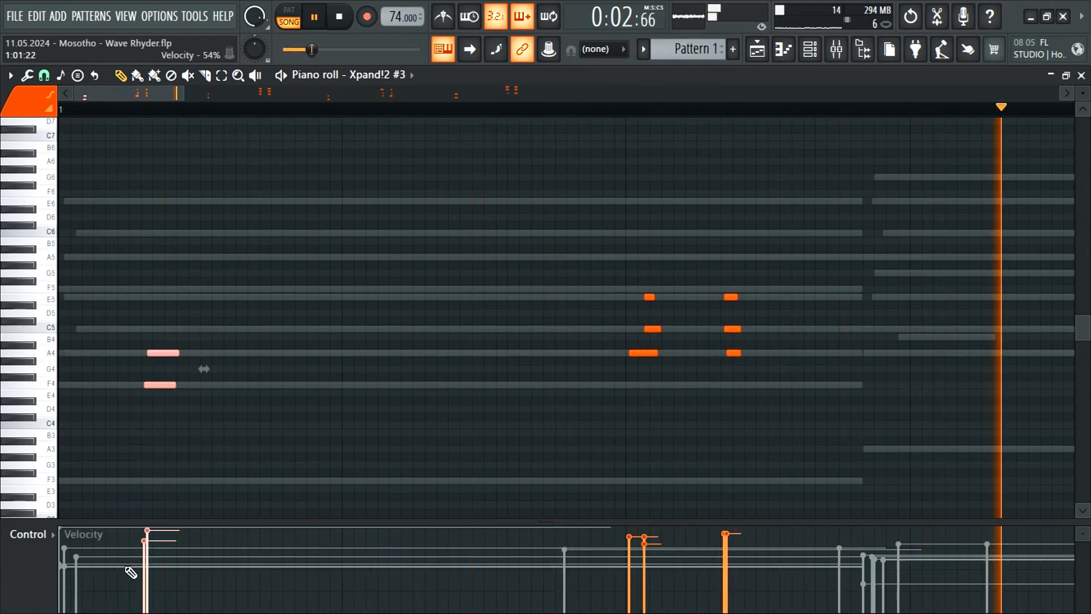
key(alt+x)
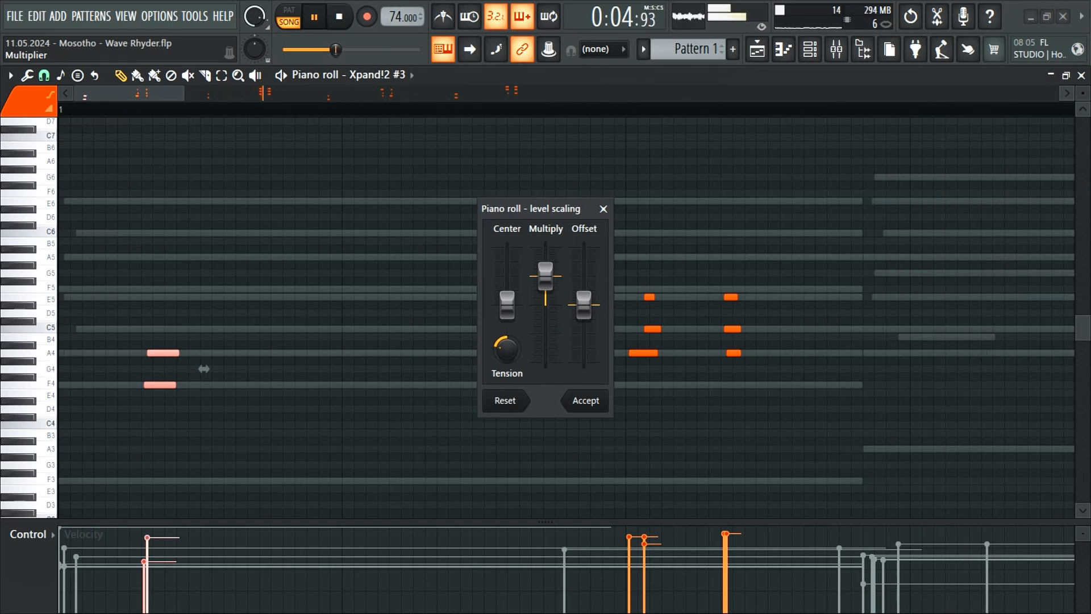
key(space)
drag(546, 283, 545, 278)
key(space)
key(space)
key(space)
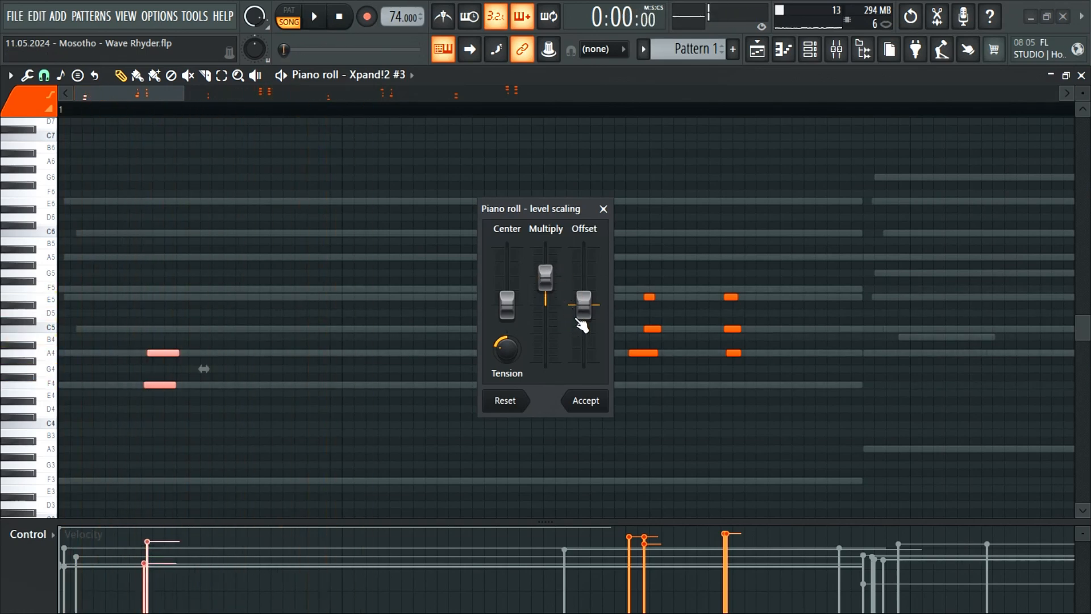
key(space)
click(585, 401)
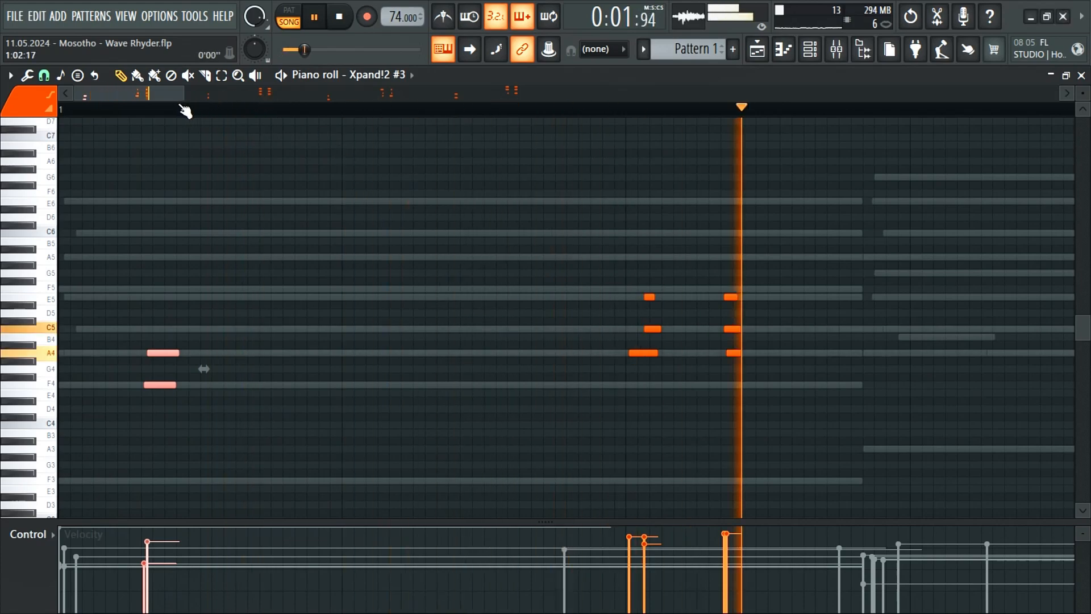
drag(181, 101, 508, 155)
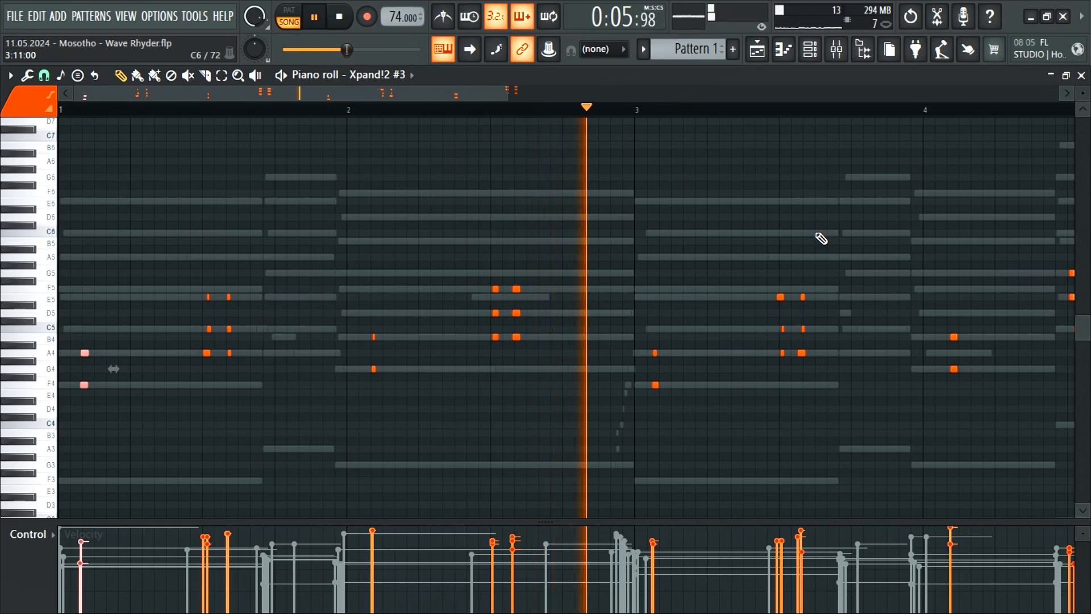
key(alt+x)
key(alt+x)
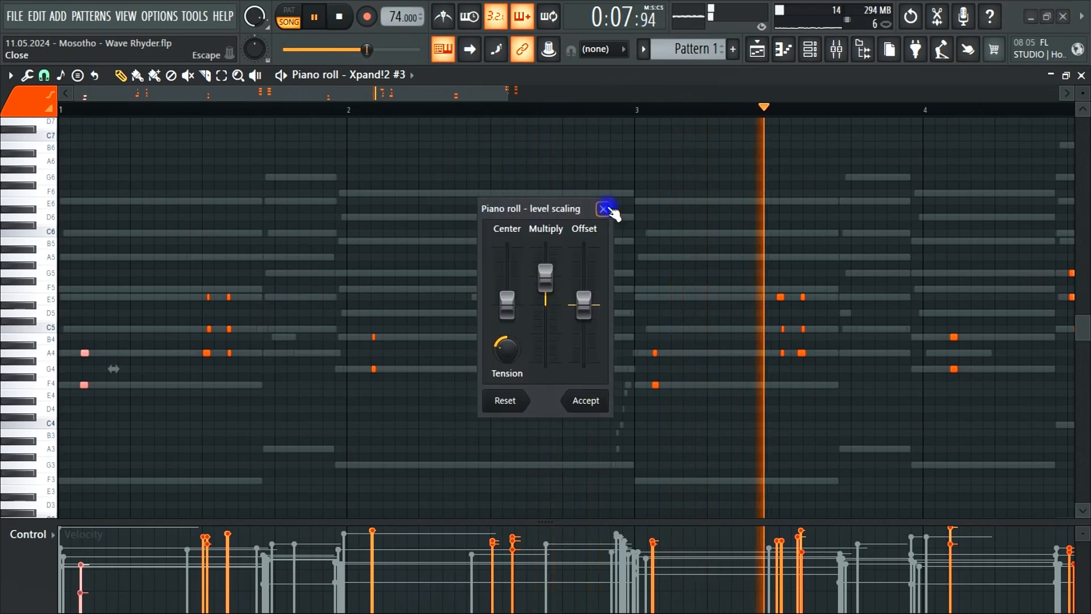
click(602, 208)
Lower the velocities of all Kalimba notes except the first A4 and F4 pair with the same level scaling.
key(ctrl+a)
drag(70, 302, 97, 468)
drag(98, 355, 87, 417)
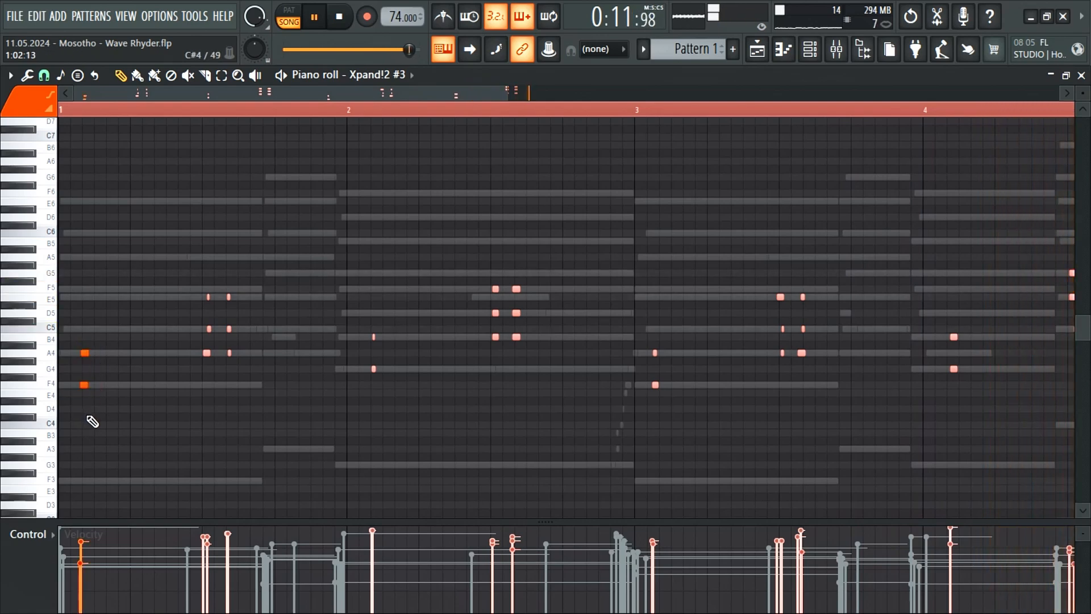
key(alt+x)
click(582, 399)
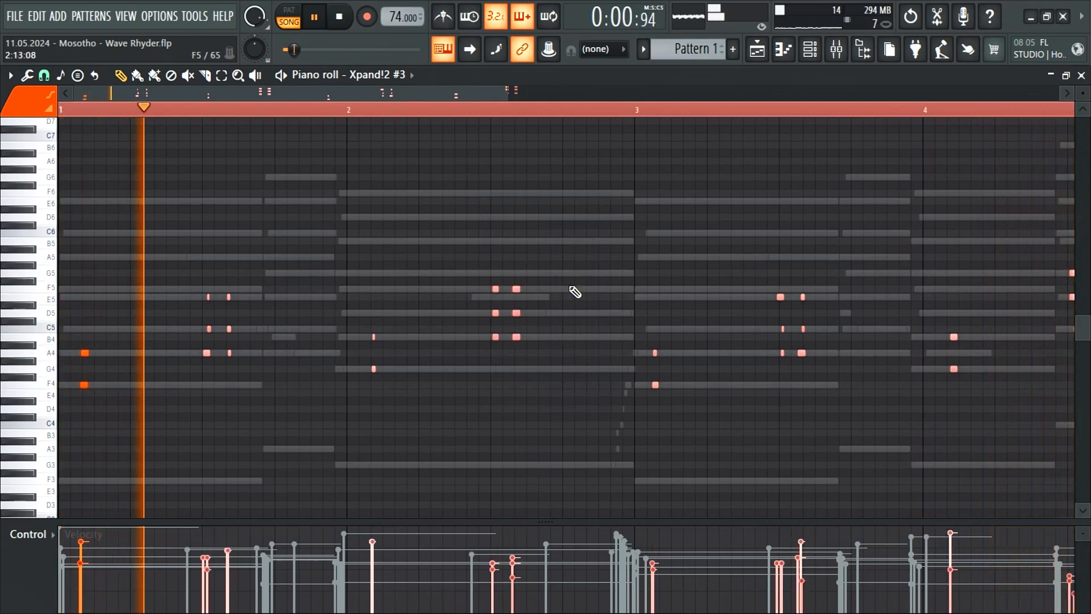
Slightly lower the velocity of the B4 note near the start of bar 4.
ctrl+click(475, 166)
drag(507, 94, 881, 154)
drag(500, 309, 580, 358)
click(535, 546)
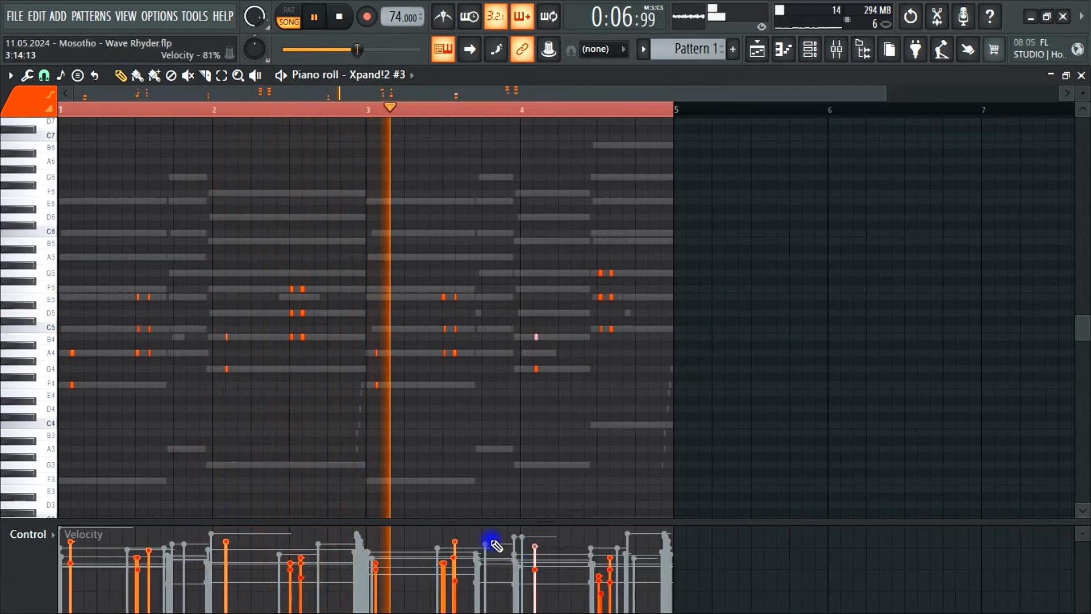
ctrl+click(459, 418)
Undo a trial velocity edit on the first notes of bar 3, slightly raise only their A4 note and replay the song.
drag(406, 396, 368, 329)
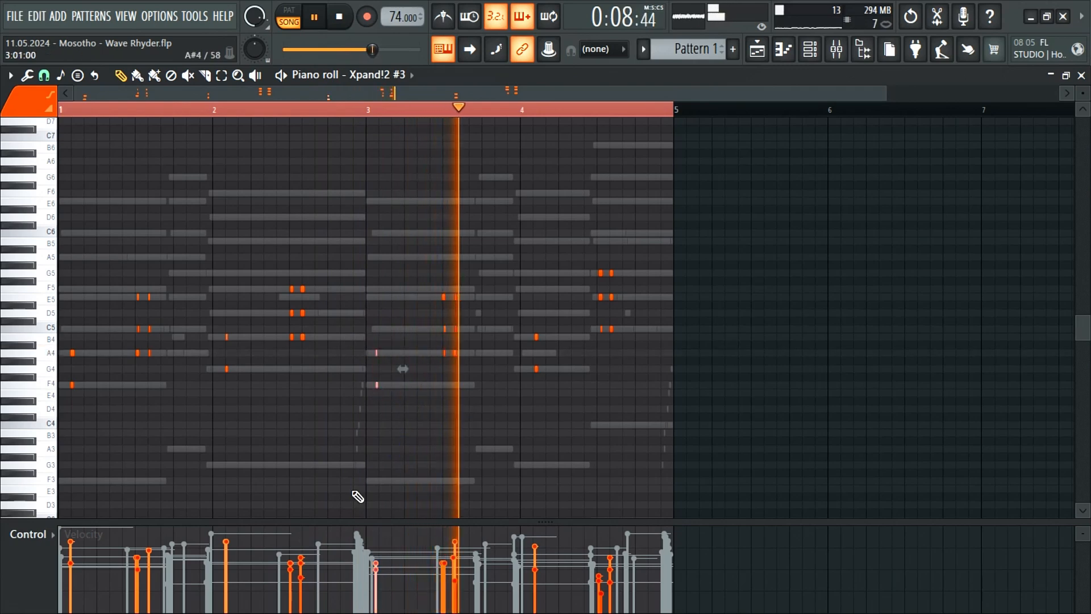
click(382, 550)
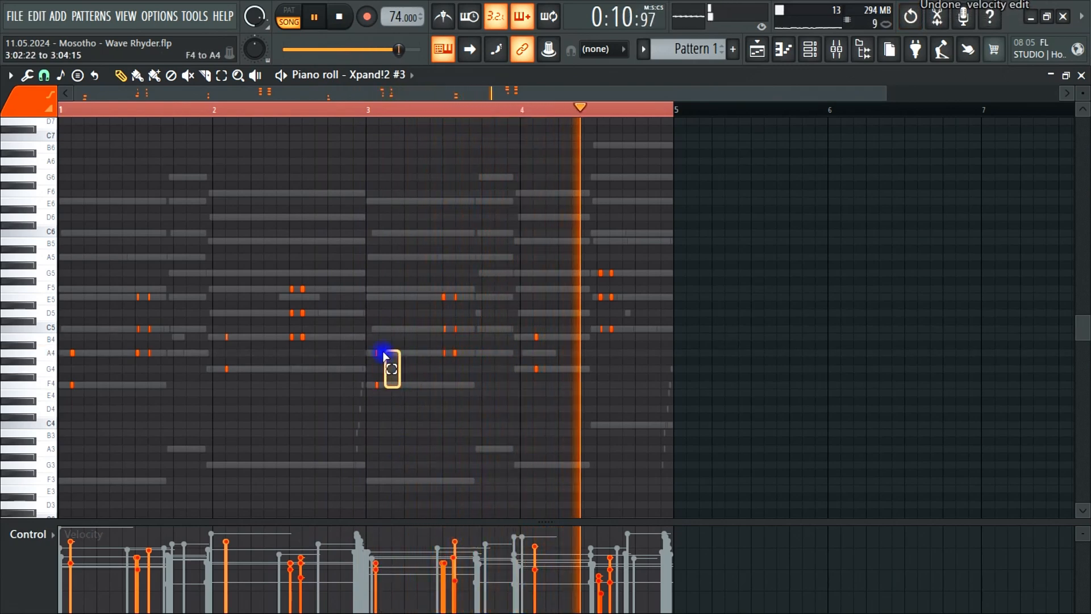
click(399, 568)
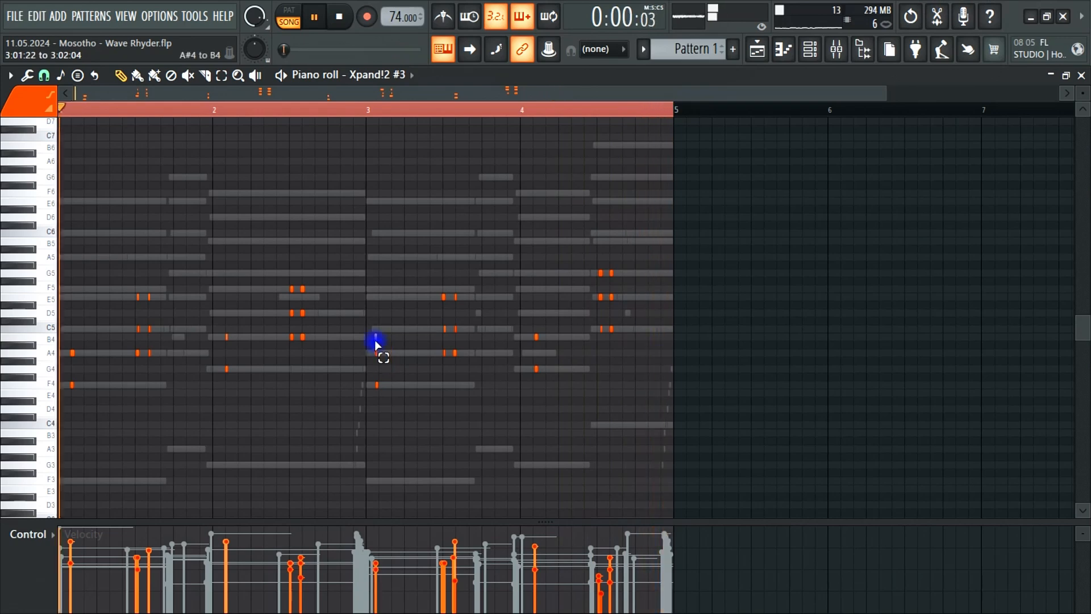
click(384, 552)
key(space)
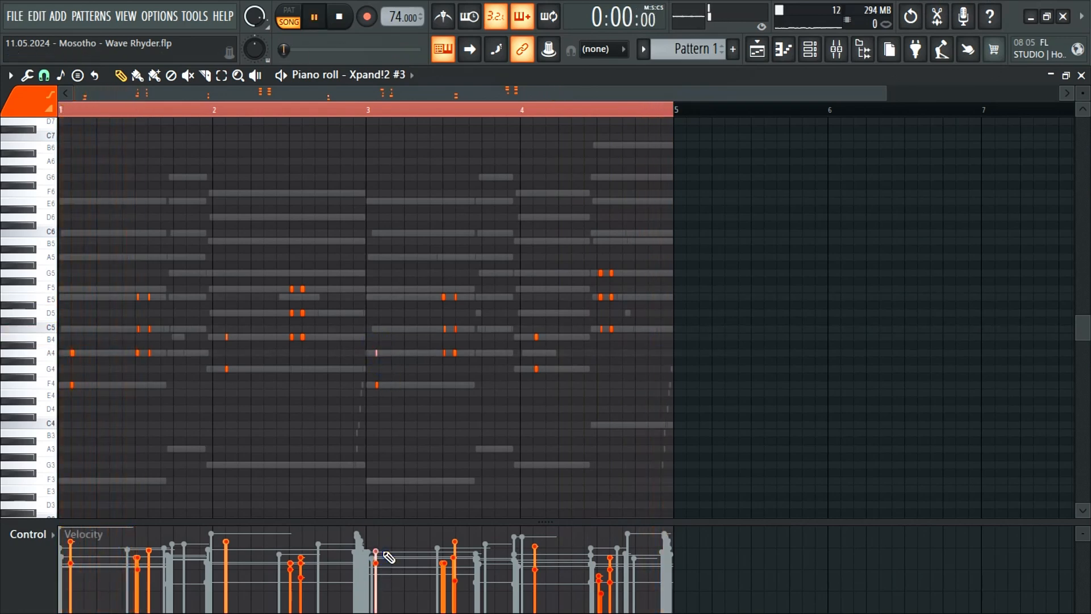
key(space)
Raise the velocities of the two C5, E5 and G5 chords in bar 4 with level scaling and close the piano roll.
drag(662, 238, 601, 378)
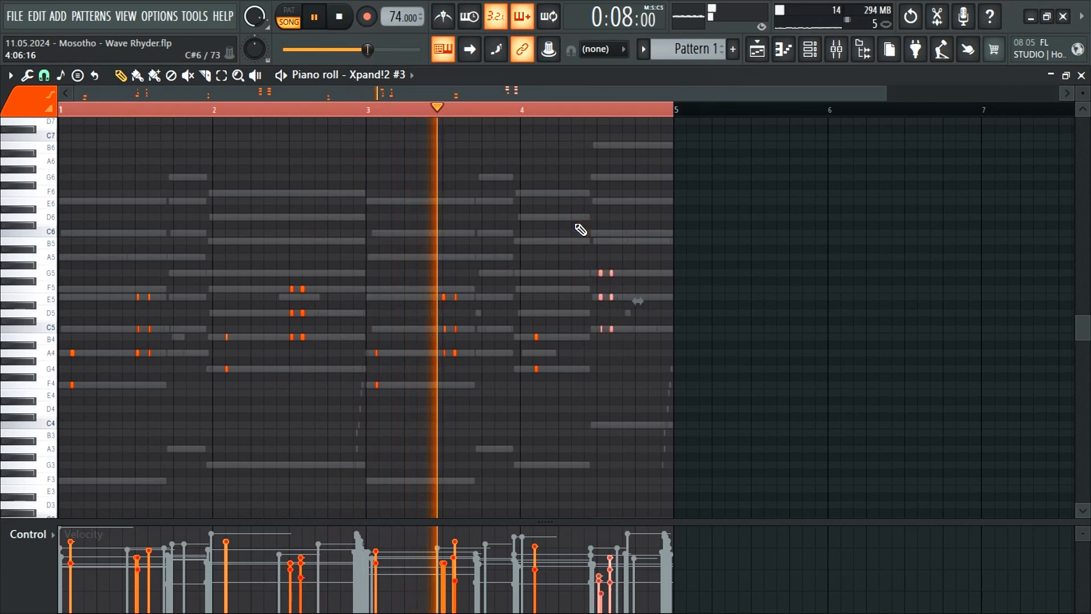
key(alt+x)
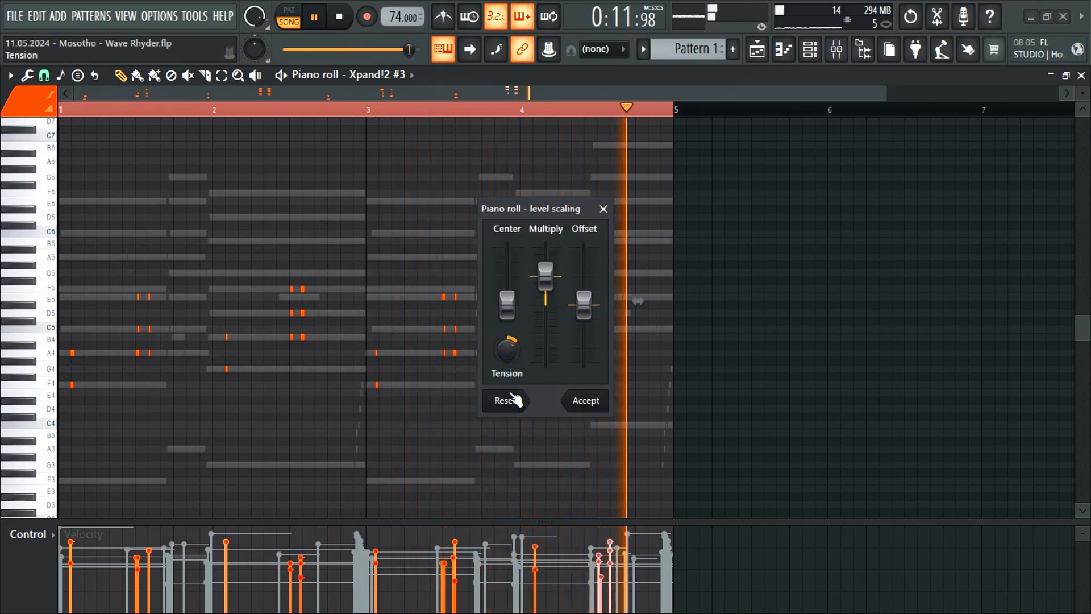
click(591, 403)
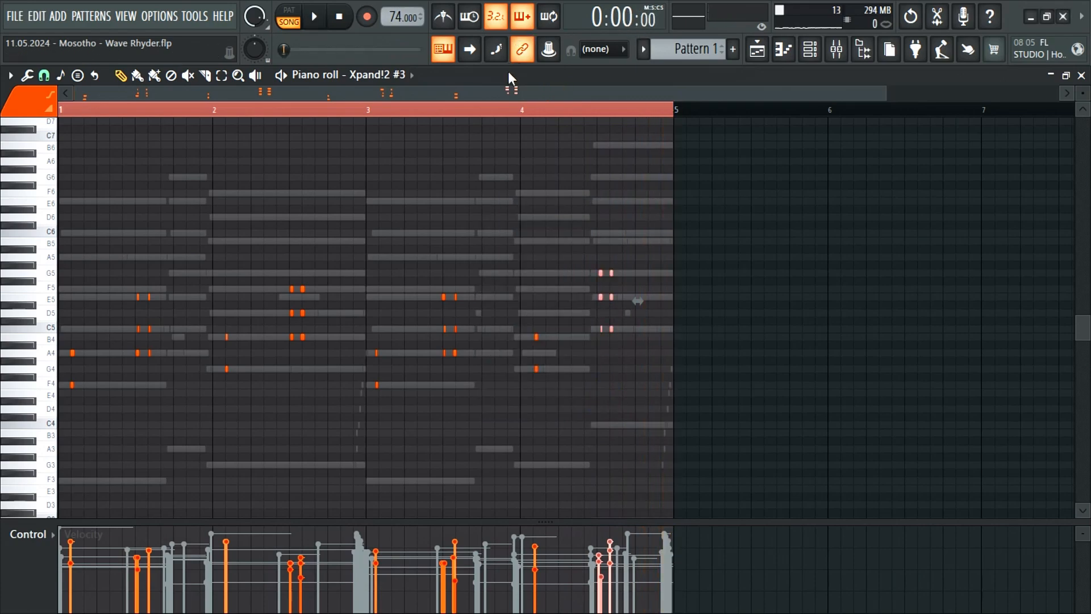
click(1082, 75)
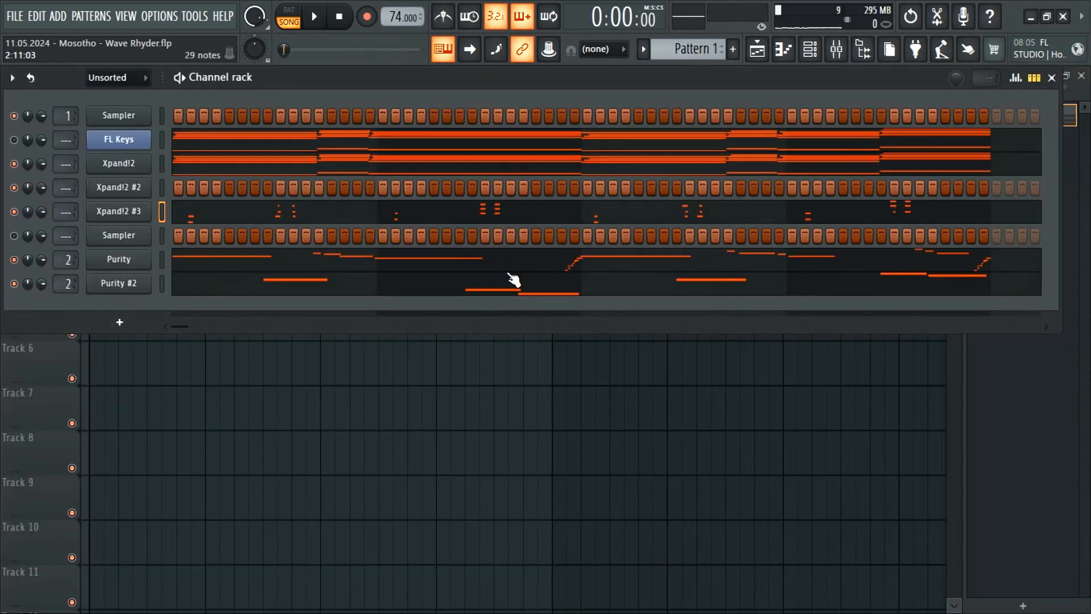
Create Pattern 2 and delete the extra Pattern 1 clips from playlist tracks 2 to 4.
key(F4)
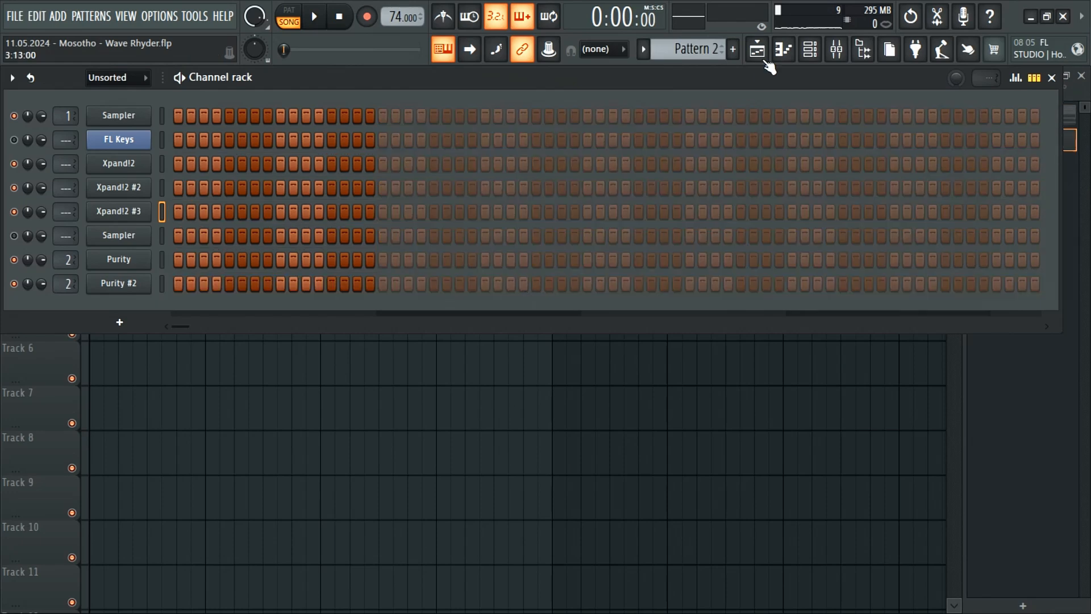
click(758, 49)
right_click(360, 278)
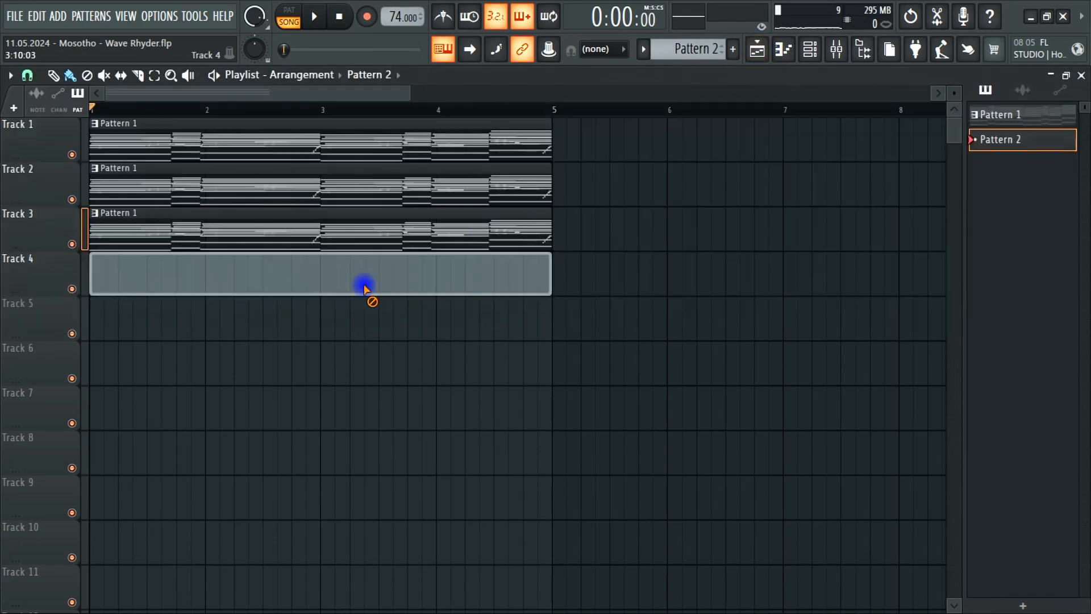
right_click(279, 230)
right_click(193, 190)
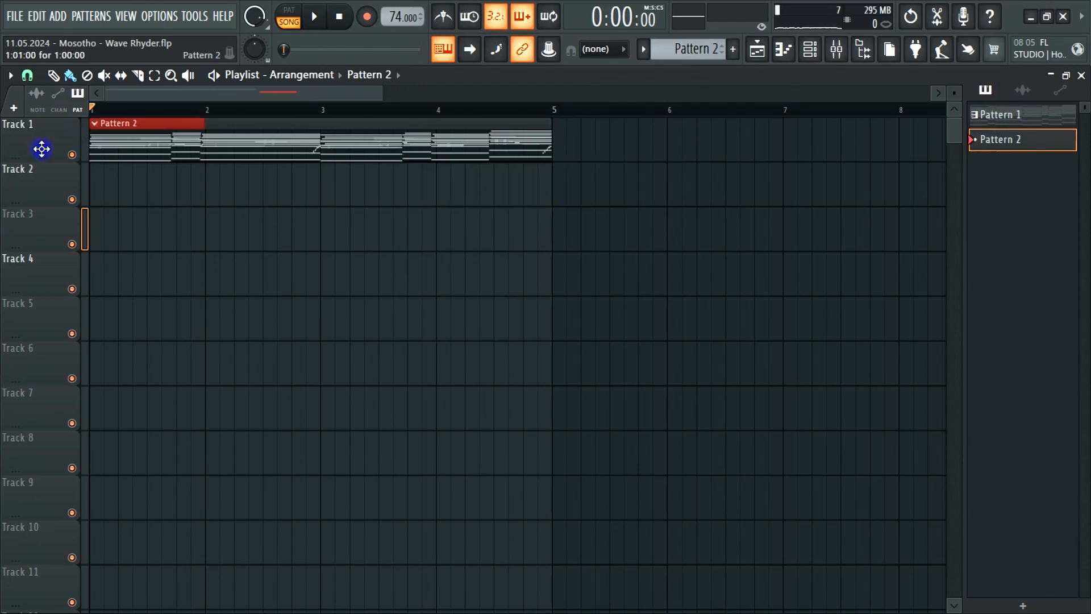
Return to the channel rack and switch back to Pattern 1.
click(822, 57)
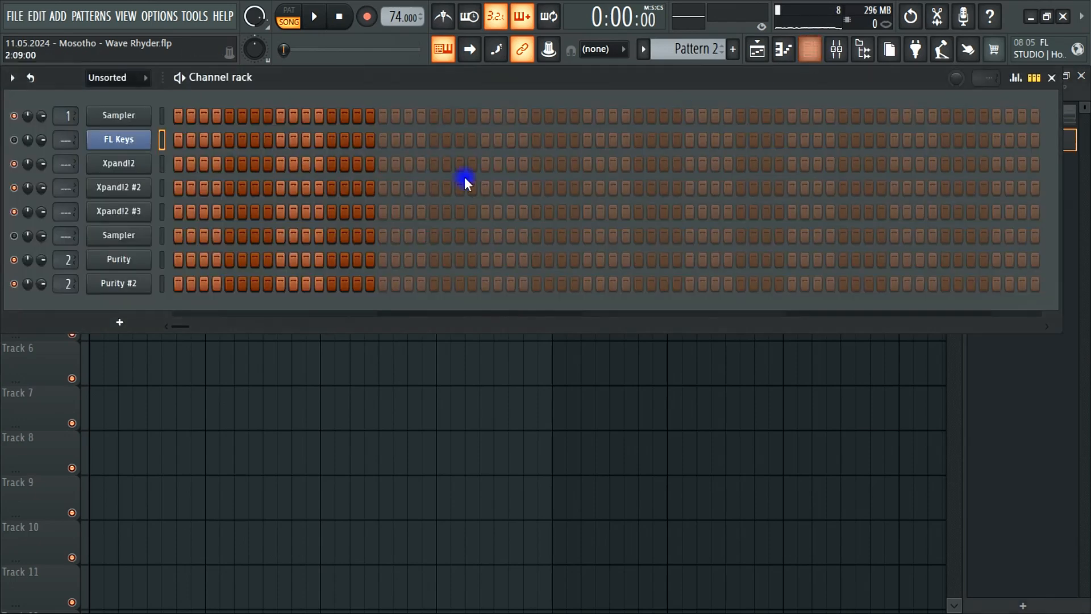
key(Left)
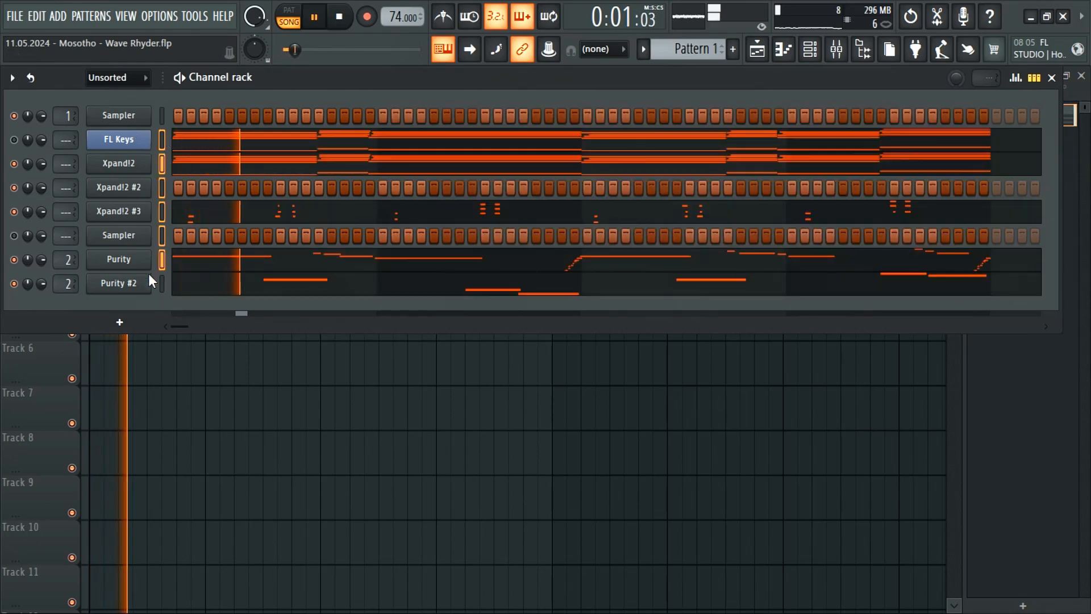
click(12, 77)
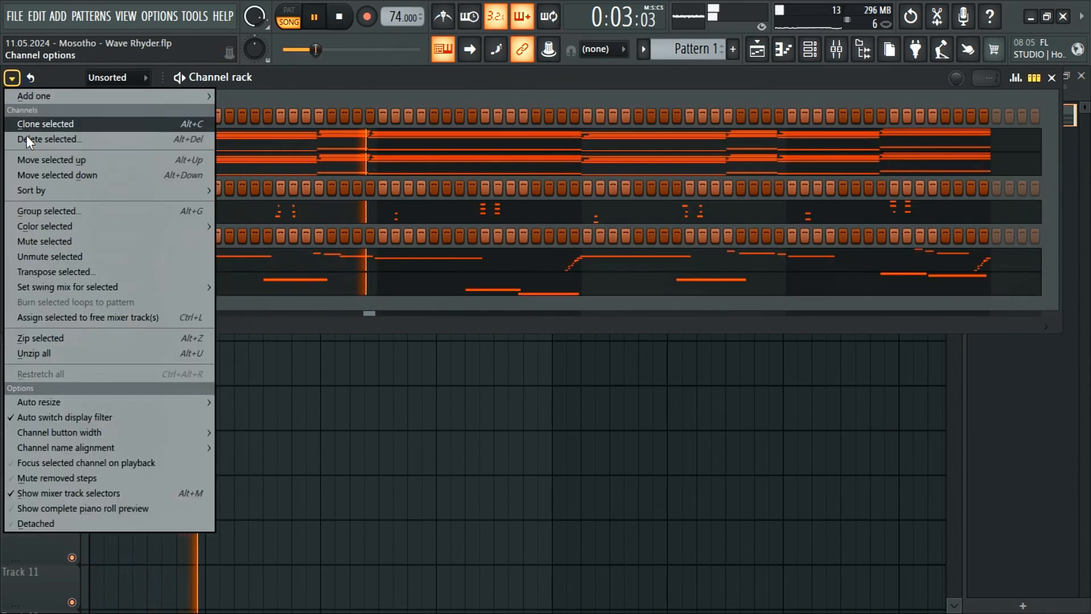
click(249, 159)
click(251, 164)
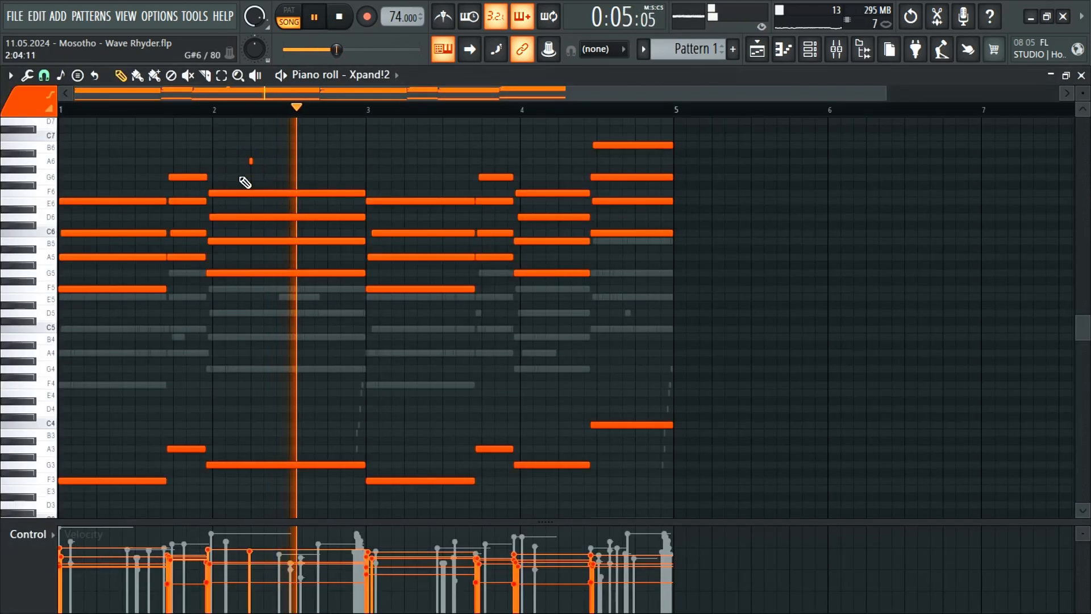
key(space)
key(space)
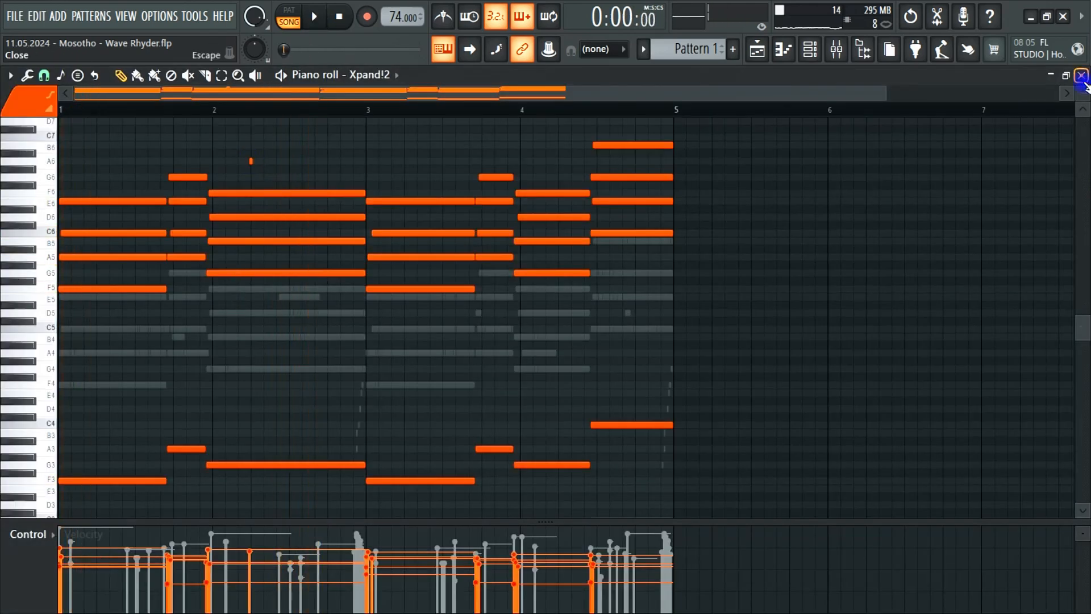
click(1082, 75)
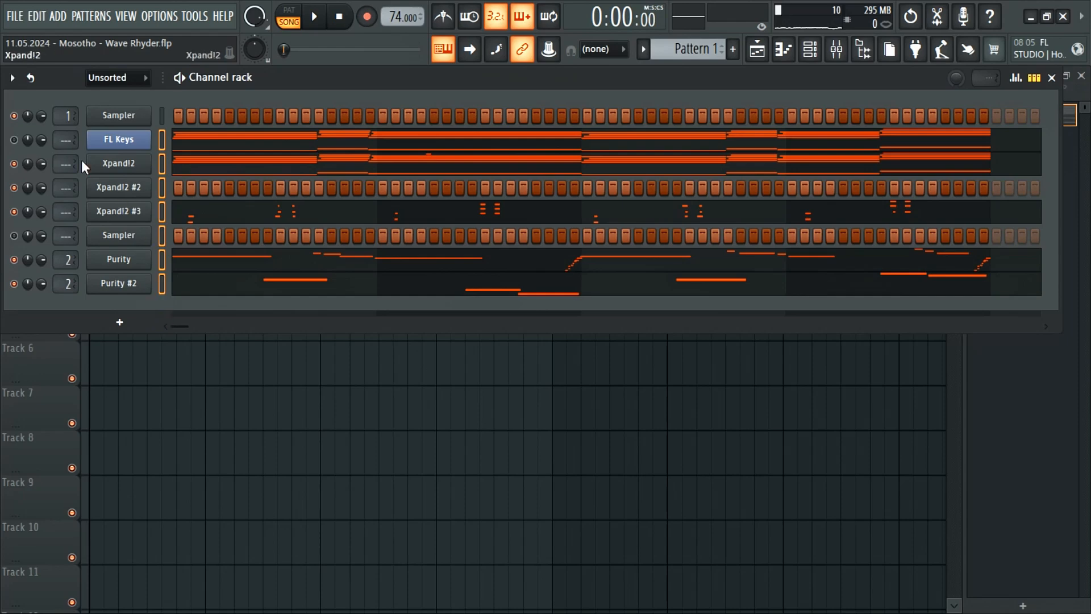
Transpose the selected channels of Pattern 1 up by one semitone and play the song.
click(12, 78)
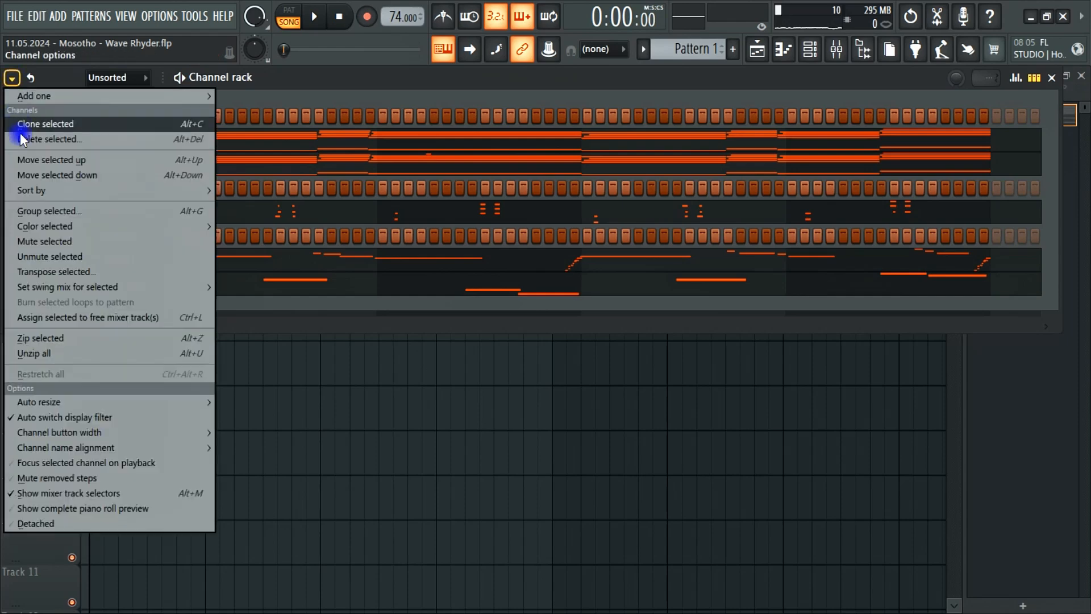
click(49, 268)
key(Return)
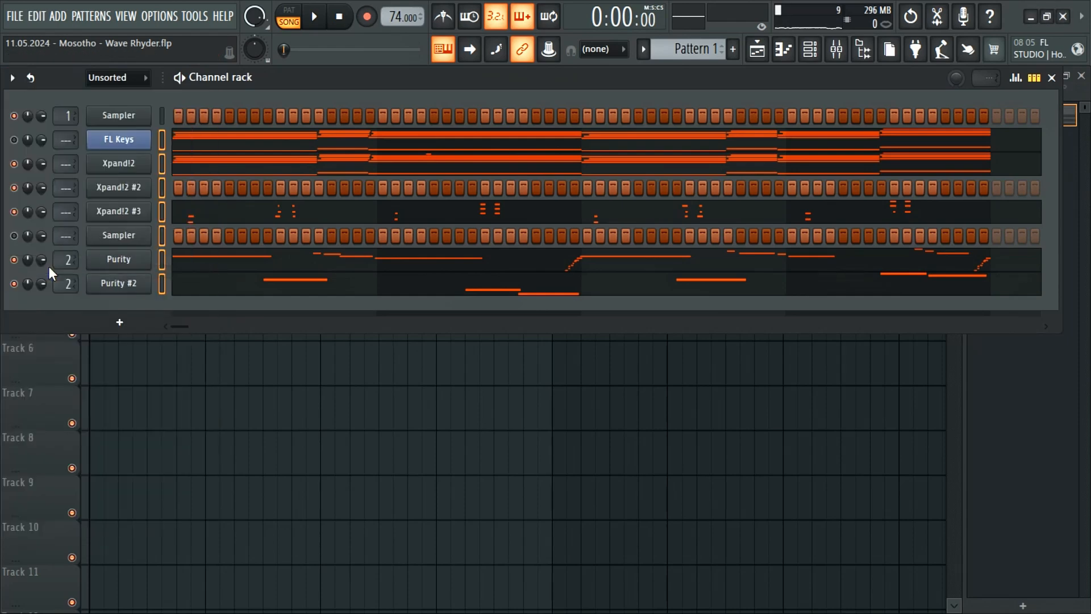
key(space)
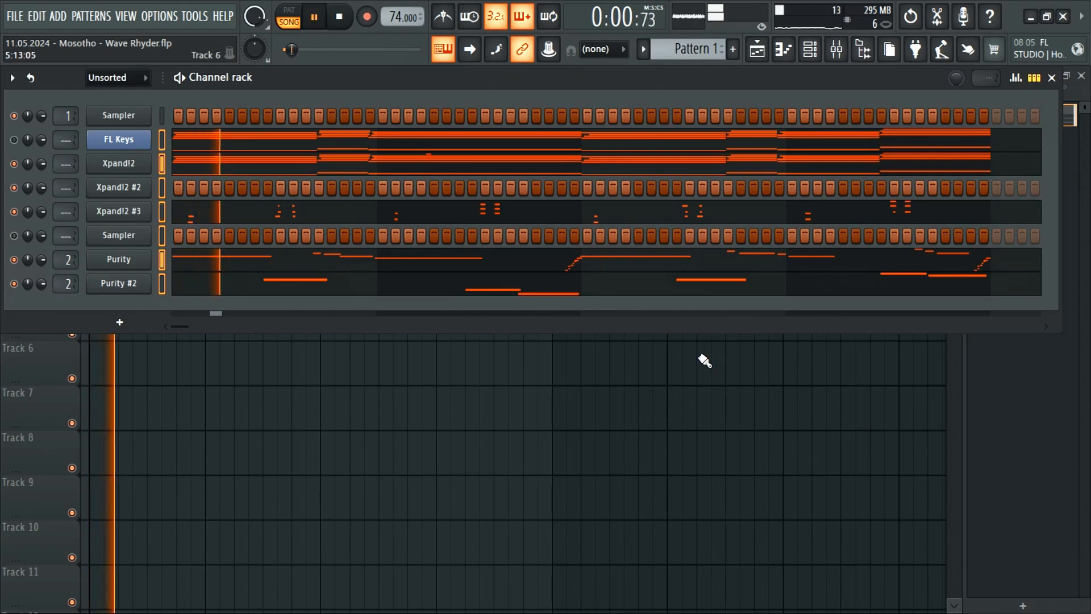
key(KP_Add)
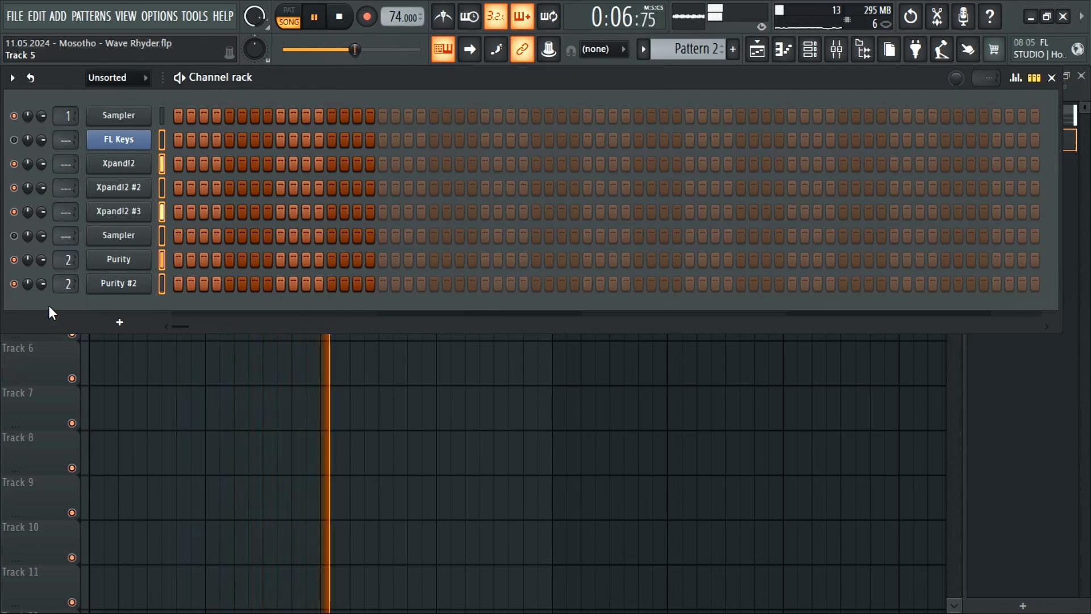
key(alt+F8)
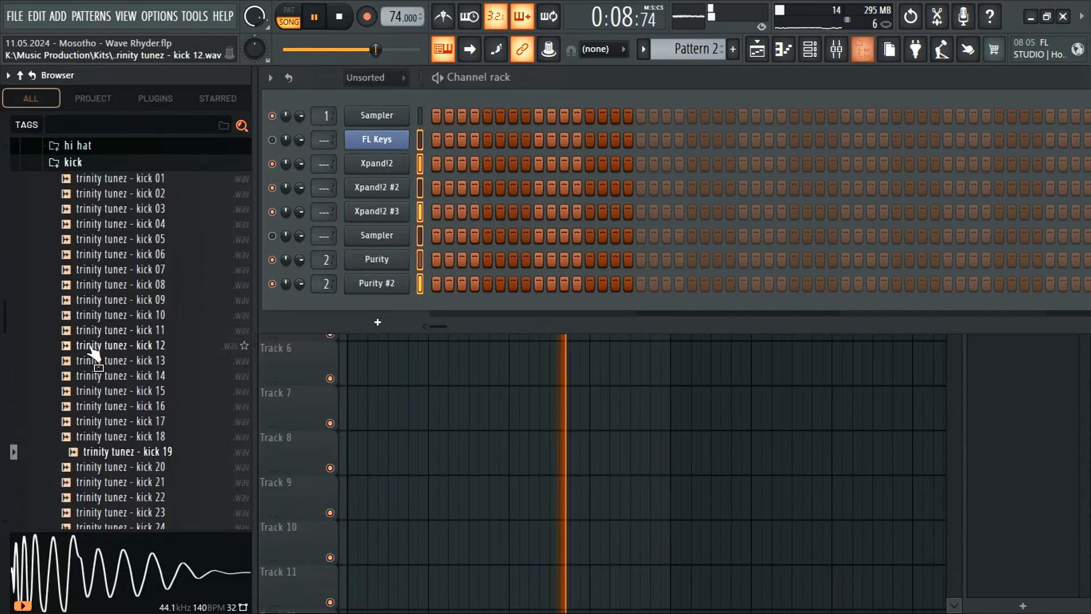
key(alt+F8)
click(317, 289)
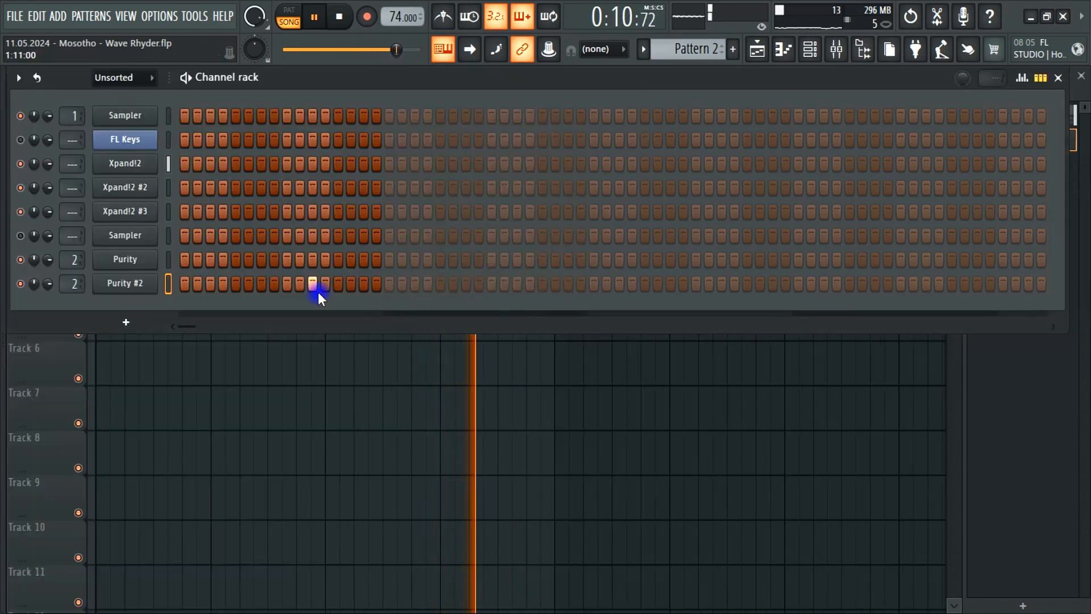
key(KP_Subtract)
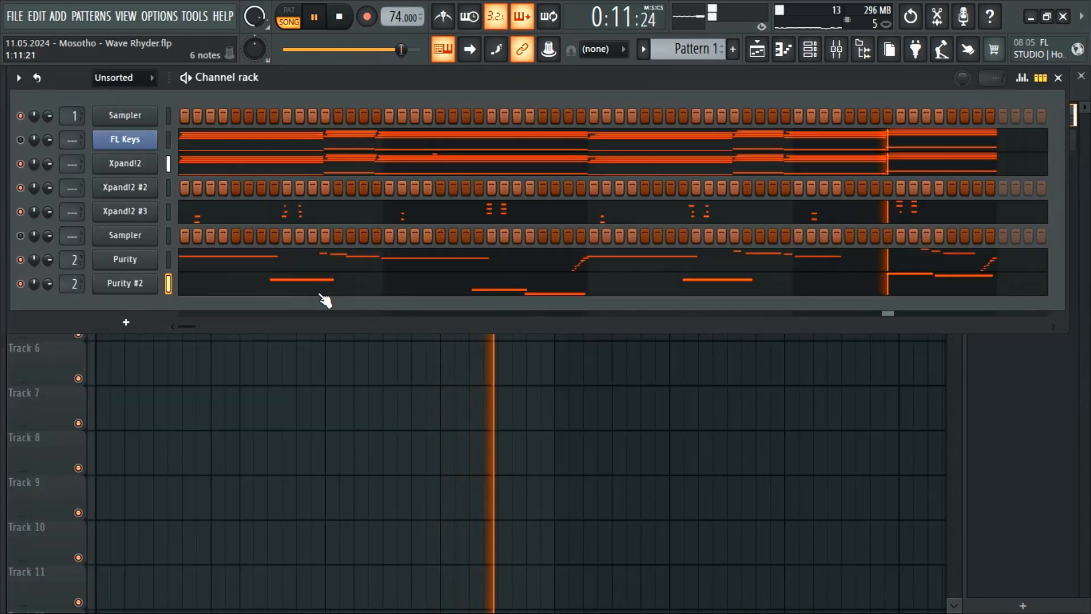
Remove the stray step from the second Sampler channel and mute the Purity and Purity #2 channels.
click(827, 220)
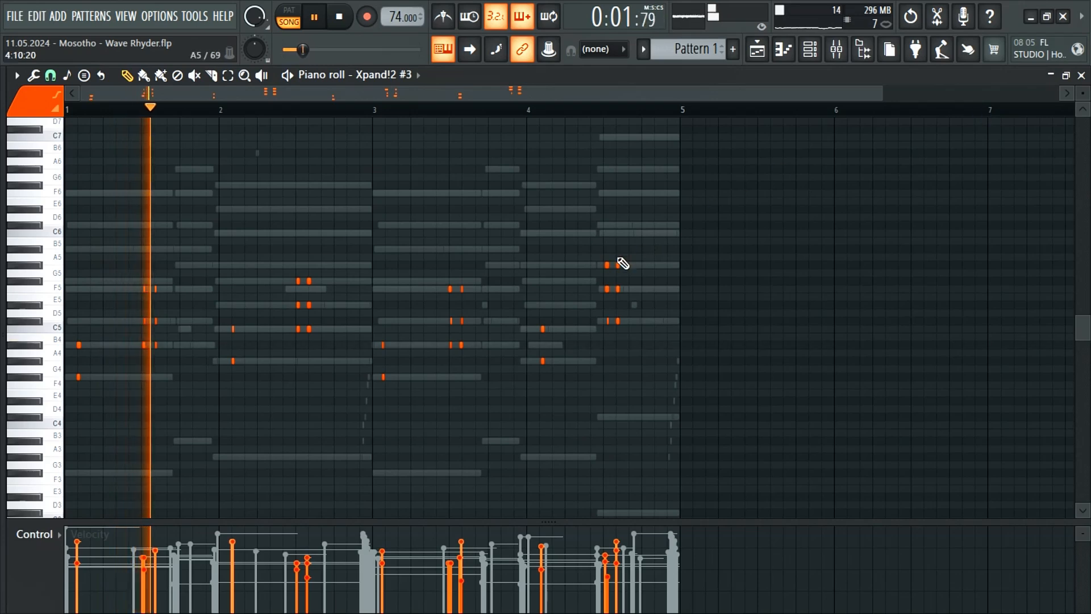
click(1082, 77)
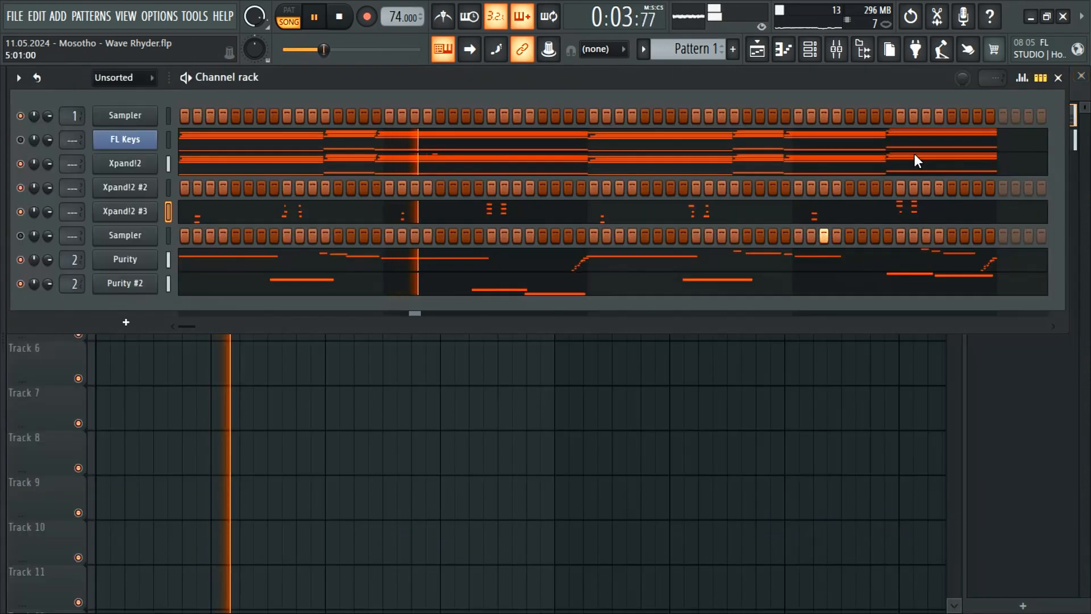
right_click(825, 234)
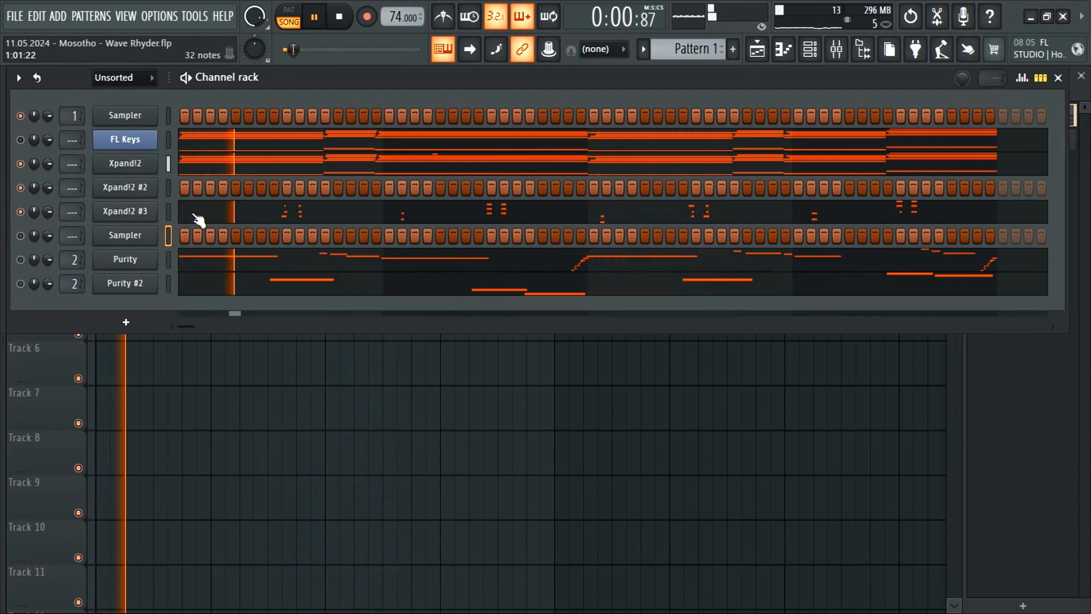
Turn on the metronome and select the first three-note chord of bar 1 in the Xpand!2 #3 piano roll.
click(226, 218)
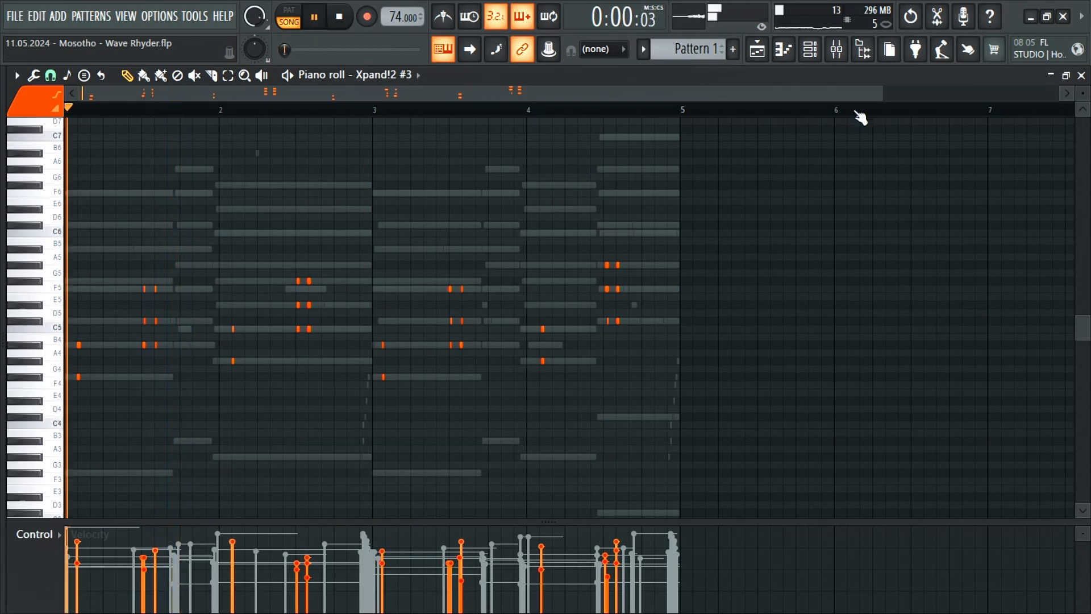
drag(885, 90, 289, 138)
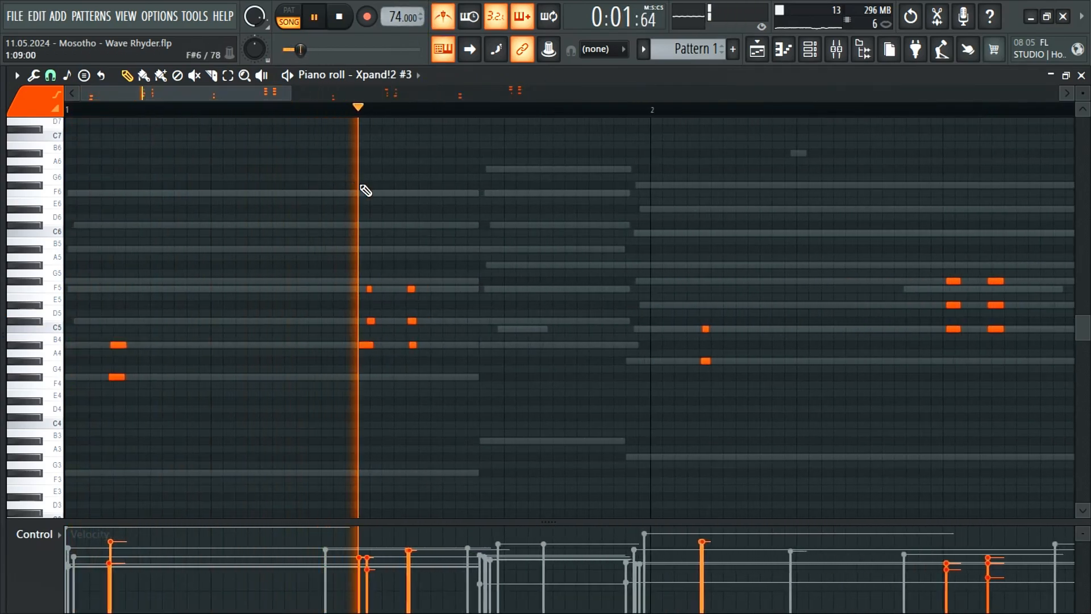
ctrl+drag(388, 239, 356, 395)
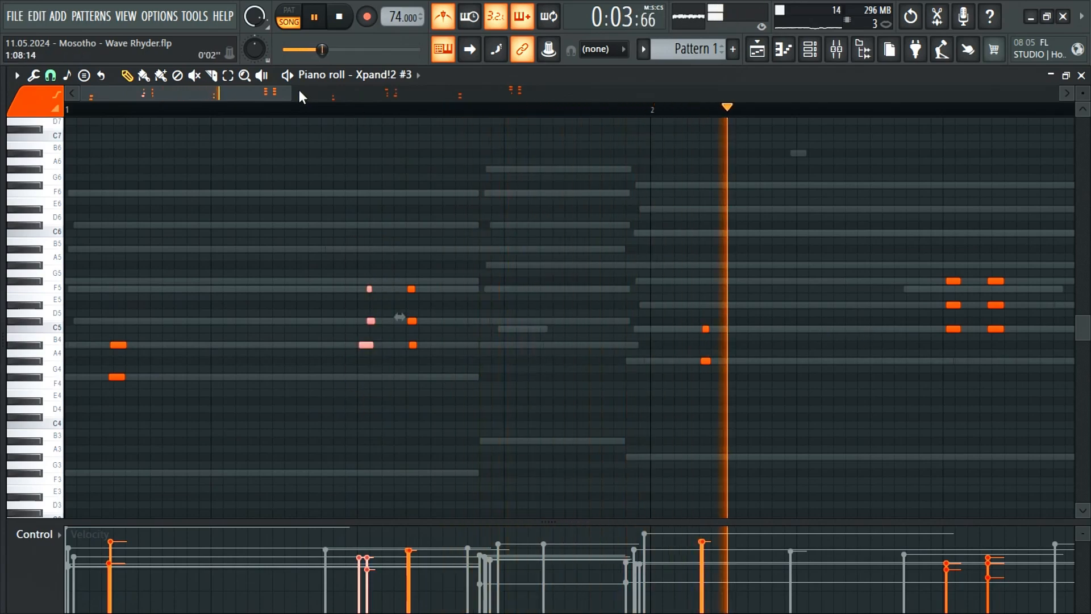
drag(292, 91, 475, 110)
scroll(496, 251, up, 5)
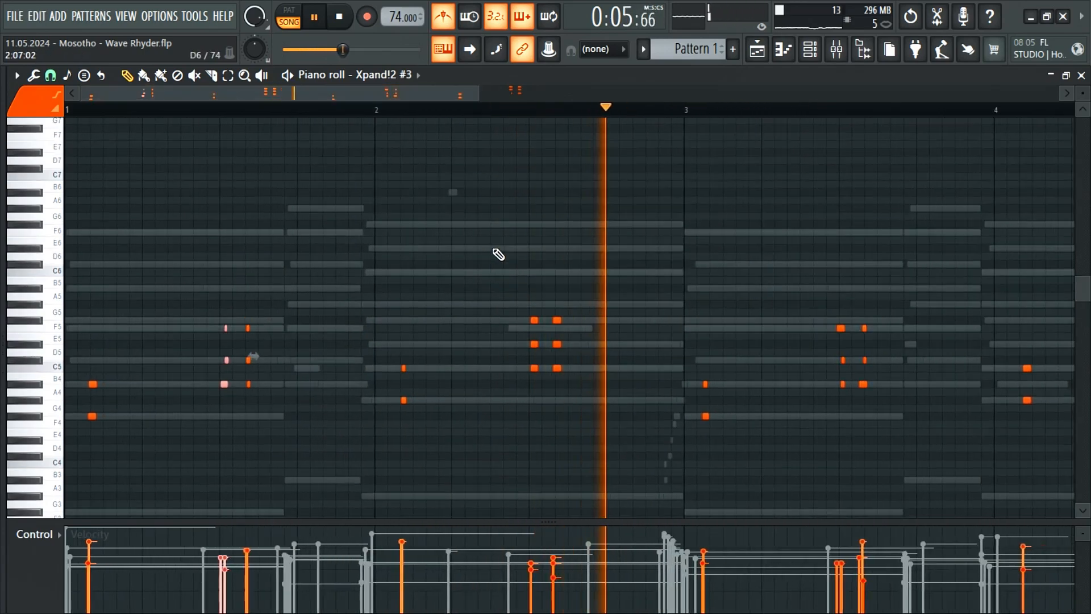
Restart playback, remove the stray high notes from bar 2 of the Xpand!2 part and reopen the Xpand!2 #3 piano roll.
key(F6)
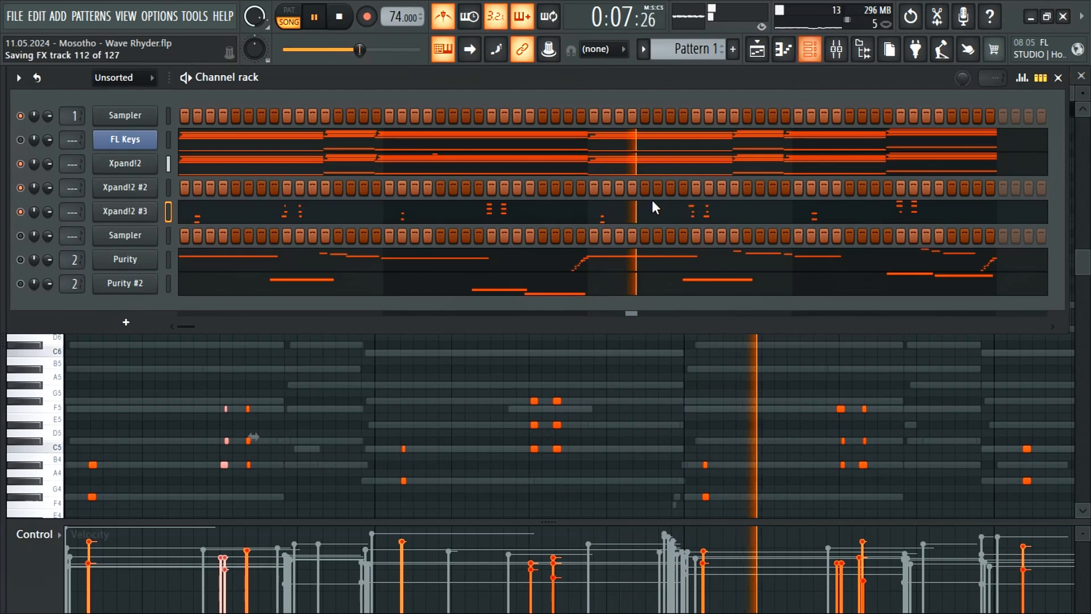
key(space)
key(space)
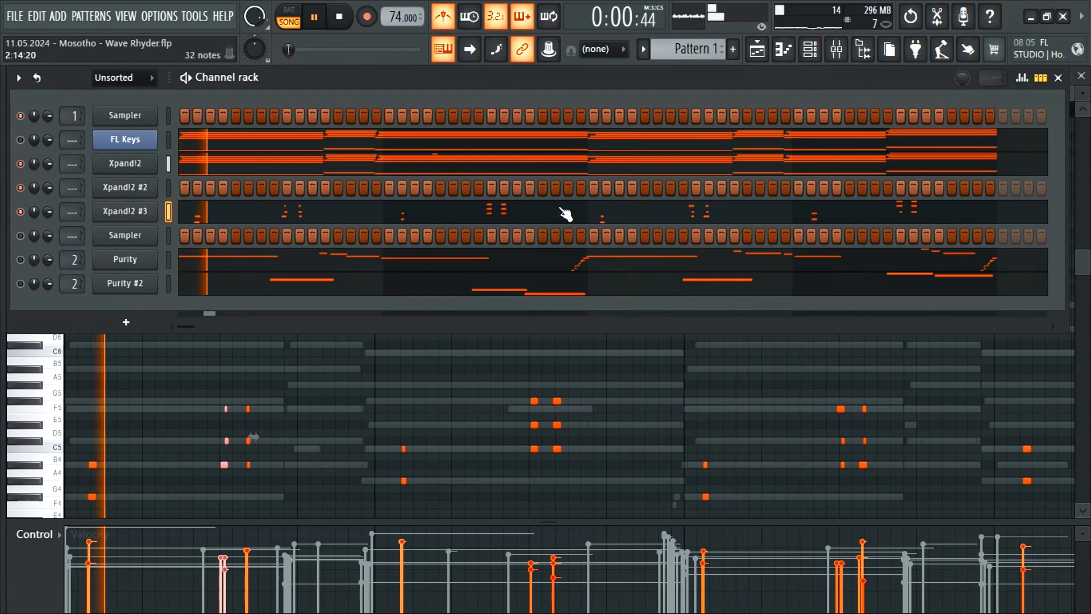
click(428, 157)
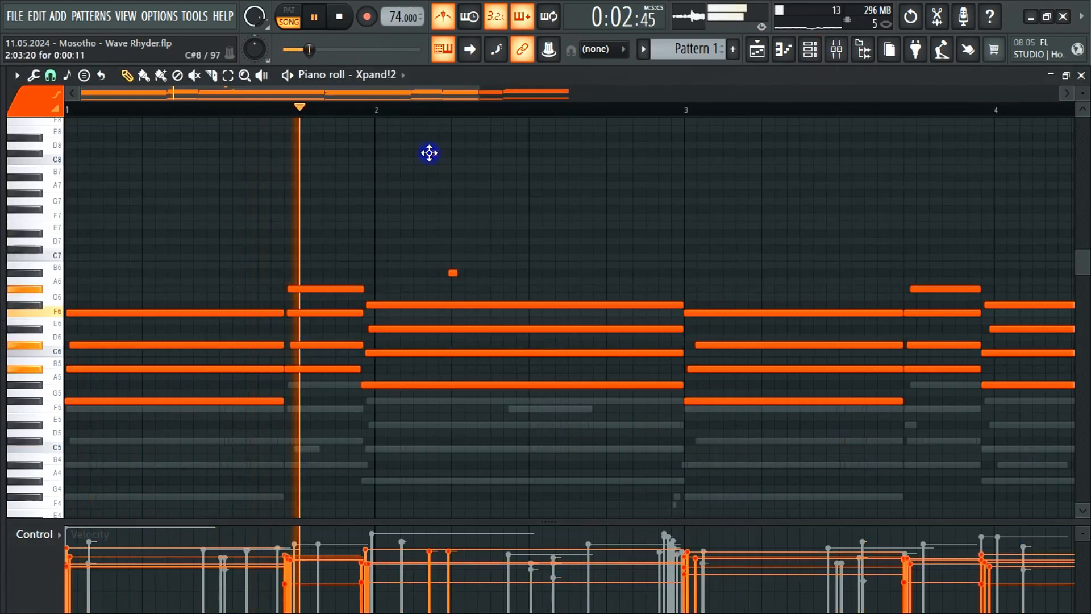
click(1081, 76)
click(500, 219)
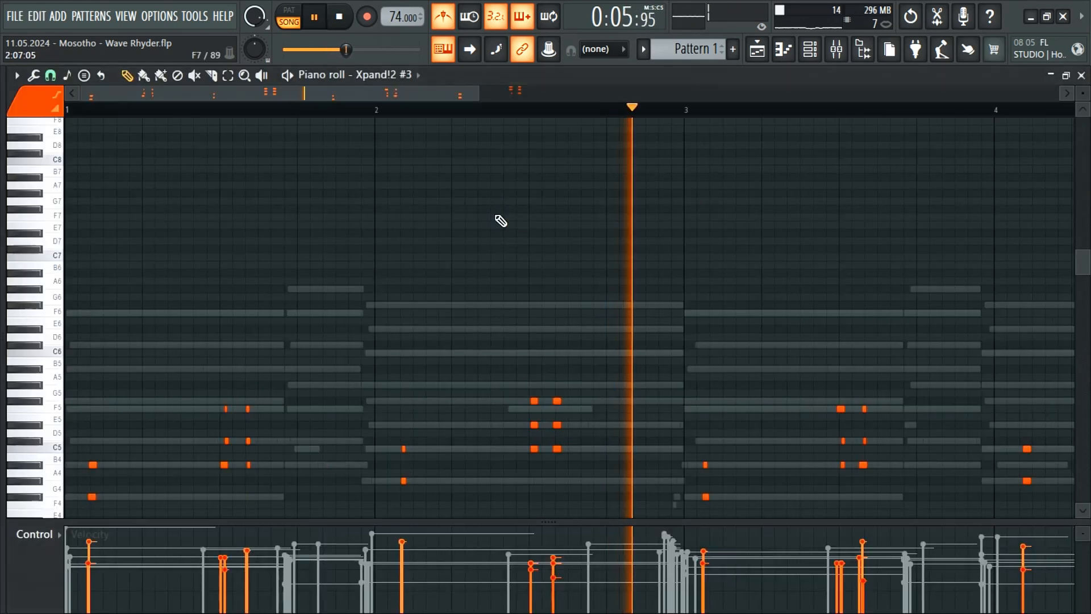
Nudge the second three-note chord in bar 2 and the opening F#4 and A#4 notes of bar 3 slightly later.
drag(554, 367, 560, 500)
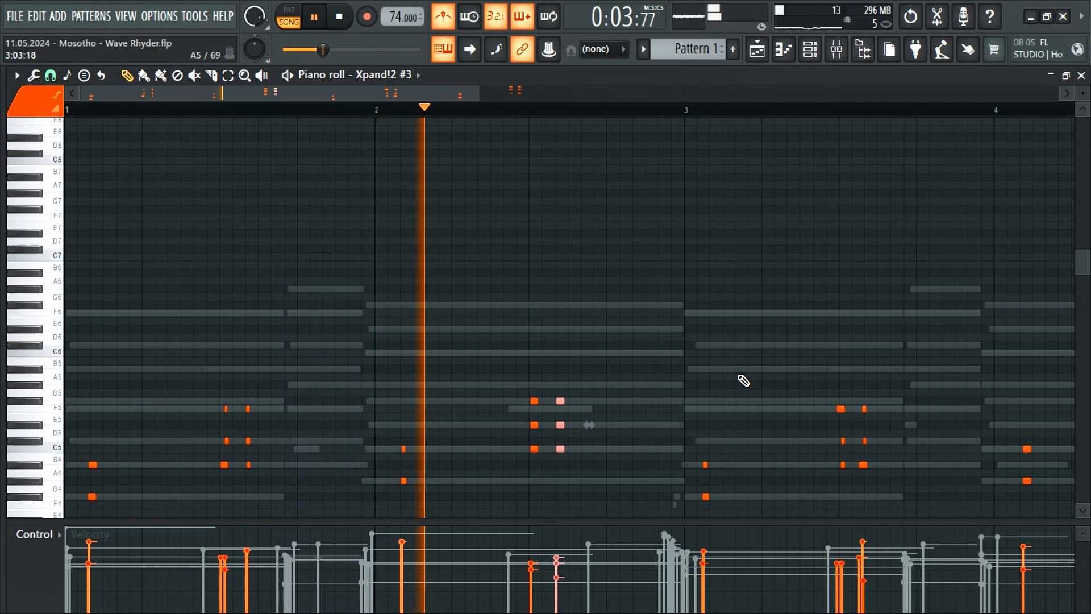
drag(452, 97, 564, 96)
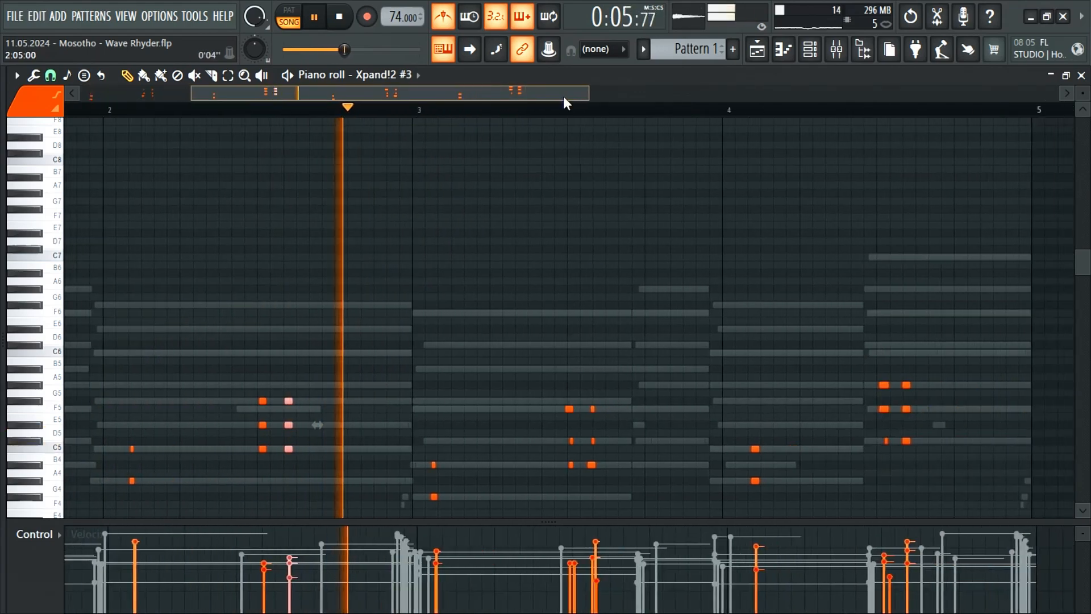
scroll(599, 329, down, 2)
mouse_move(464, 348)
mouse_down()
mouse_move(407, 489)
mouse_move(432, 472)
mouse_up()
key(space)
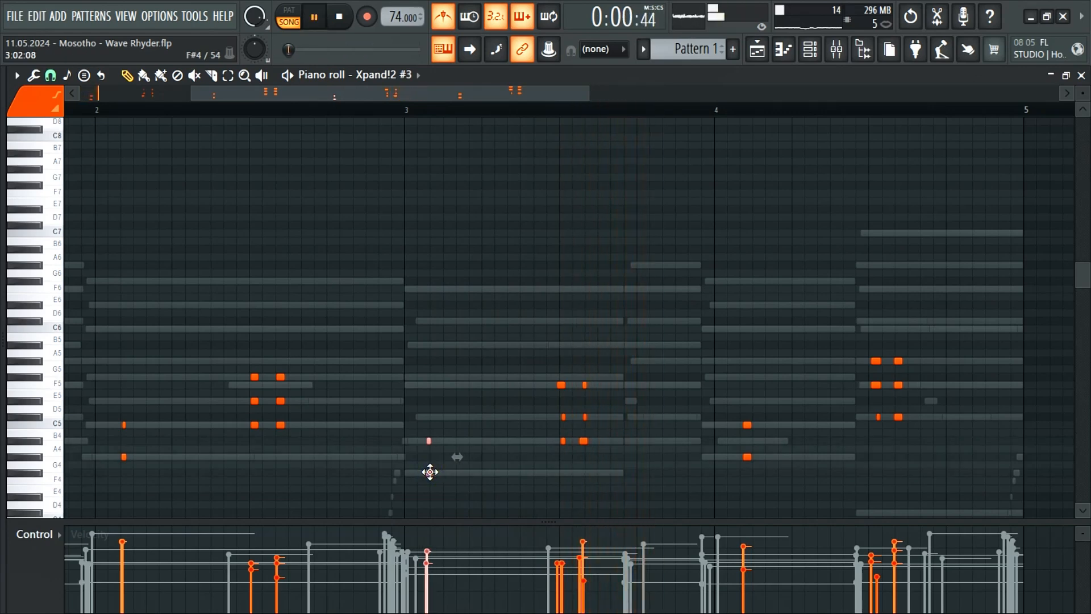
click(394, 109)
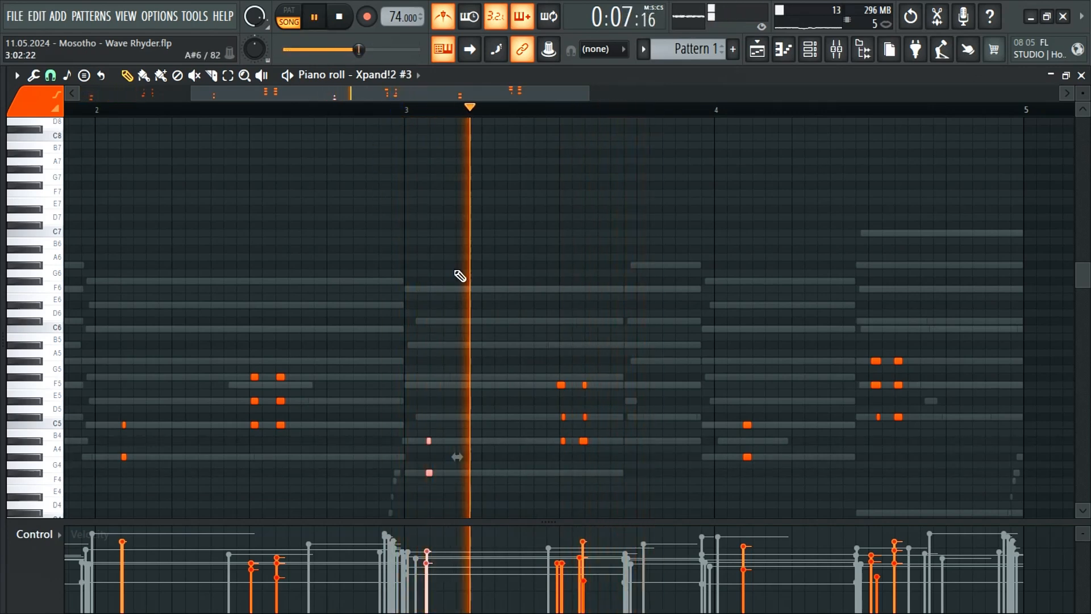
Nudge both A#4, C#5 and F5 chords in the second half of bar 3 slightly later.
drag(614, 351, 570, 479)
drag(586, 440, 592, 441)
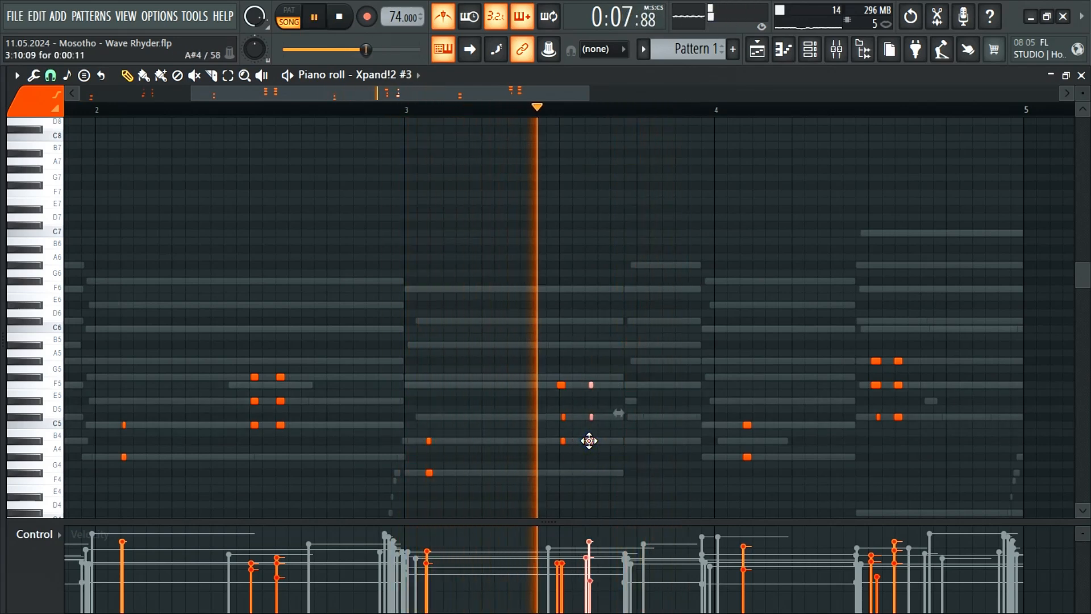
drag(577, 358, 546, 480)
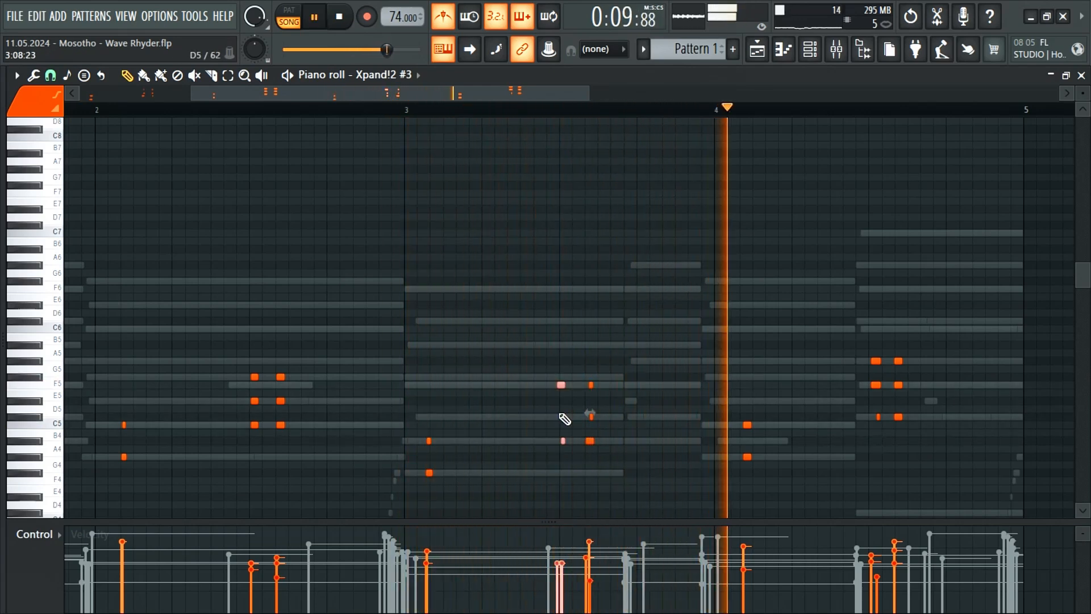
drag(559, 385, 562, 384)
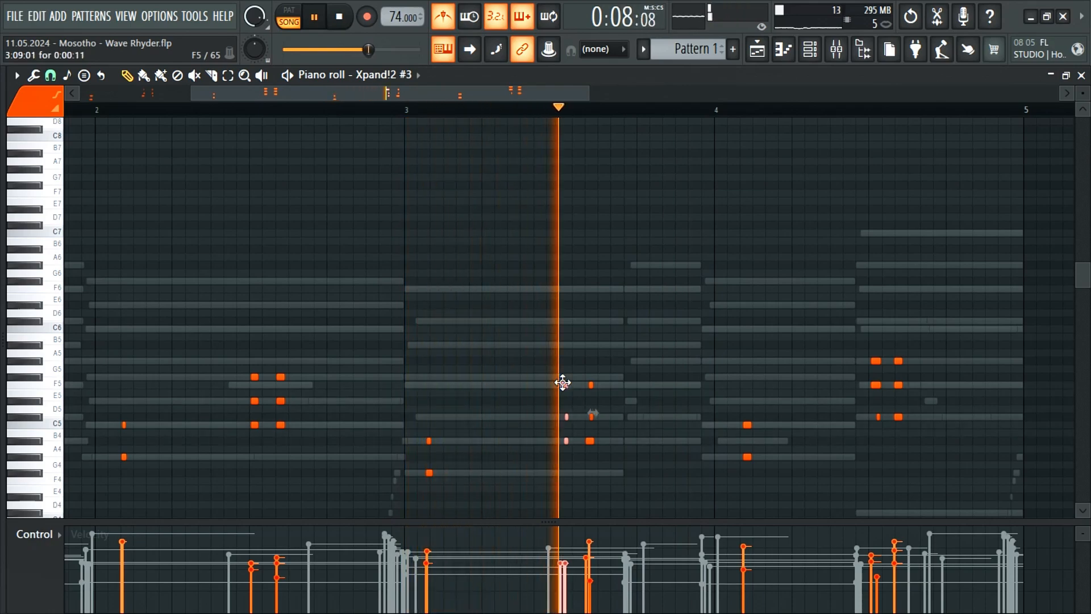
Shift bar 4's opening G#4 slightly ahead of its C5, replay the song and select the bar's second C#5, F5 and G#5 chord.
drag(462, 100, 545, 107)
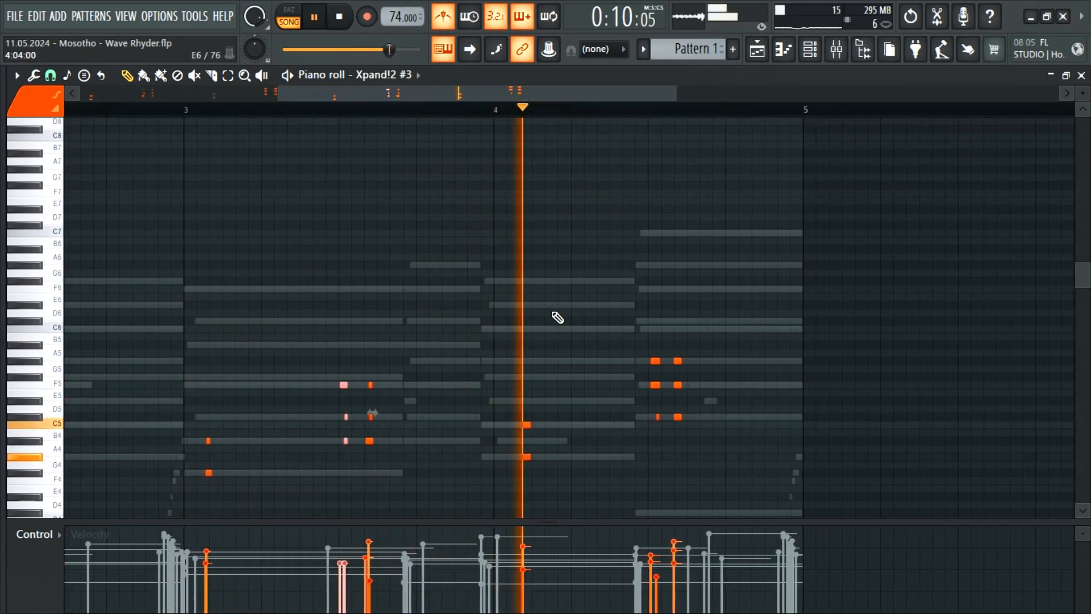
mouse_move(551, 327)
mouse_down()
mouse_move(534, 465)
mouse_move(521, 458)
mouse_up()
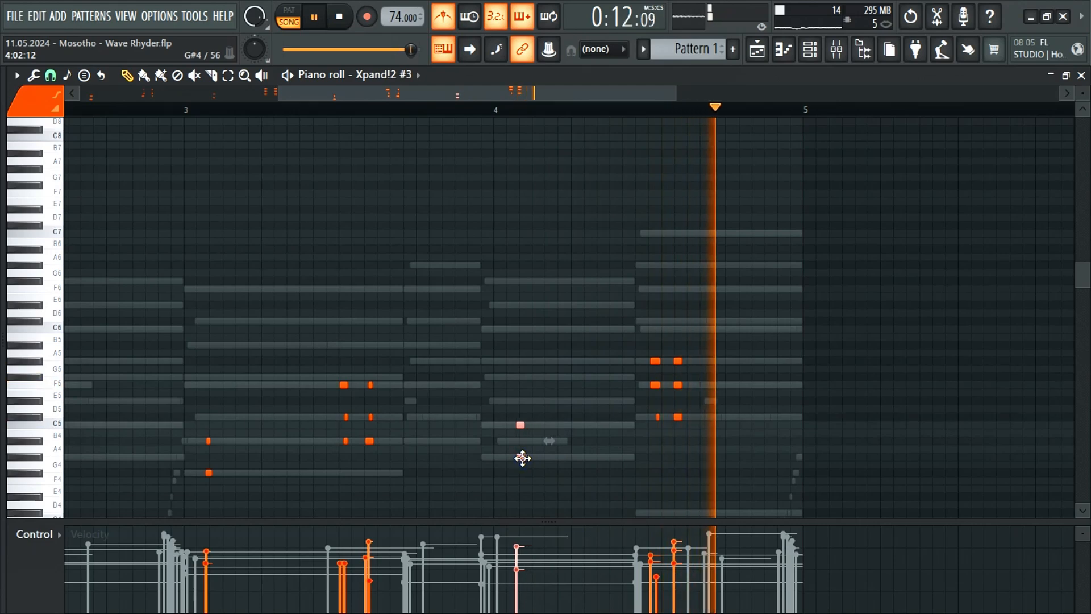
click(531, 426)
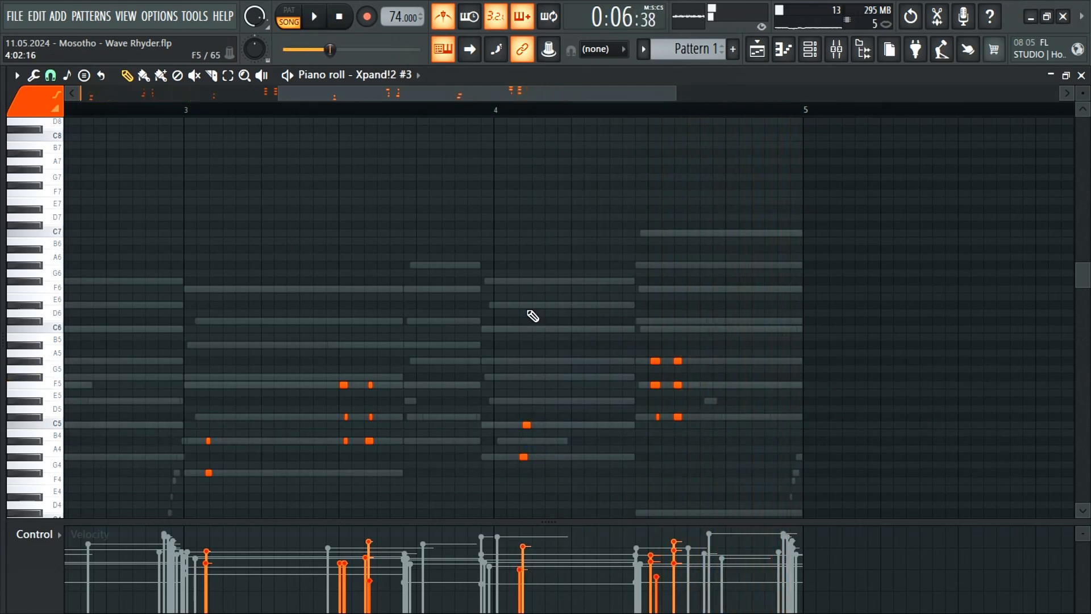
key(space)
click(485, 106)
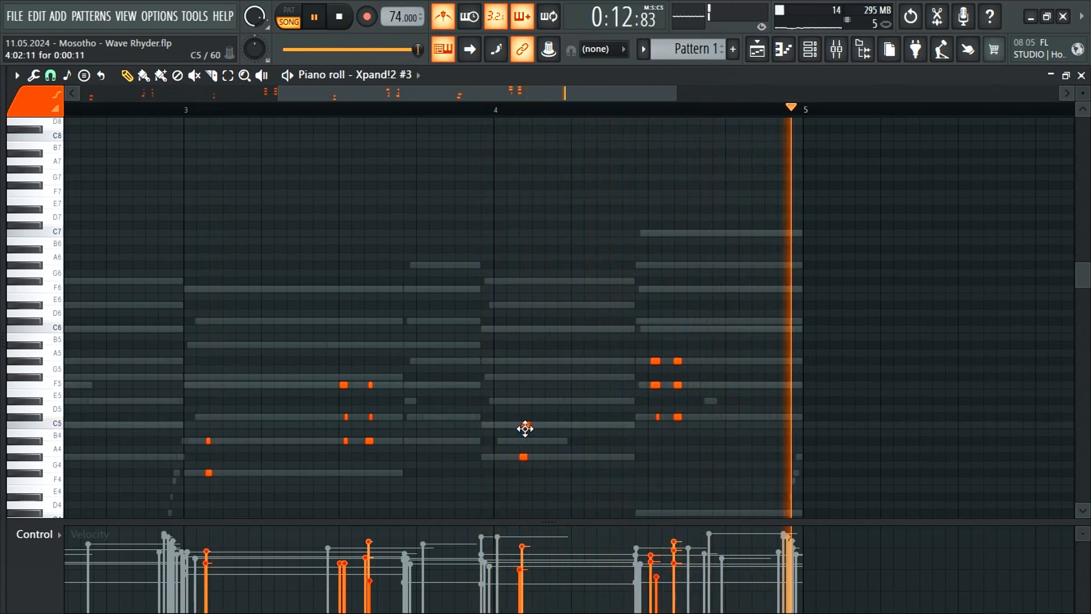
key(space)
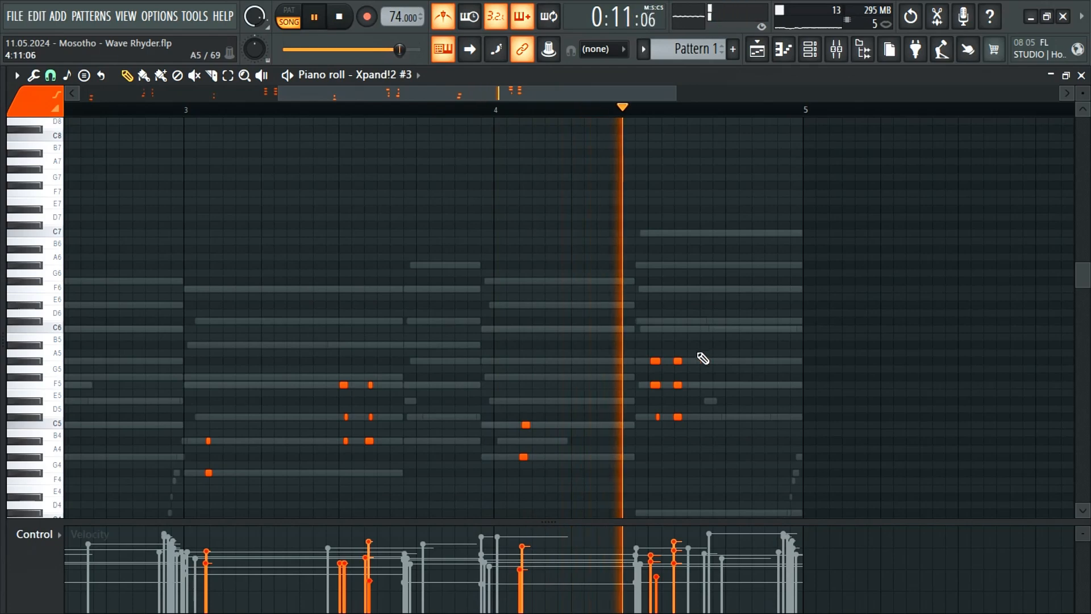
drag(710, 342, 664, 436)
key(space)
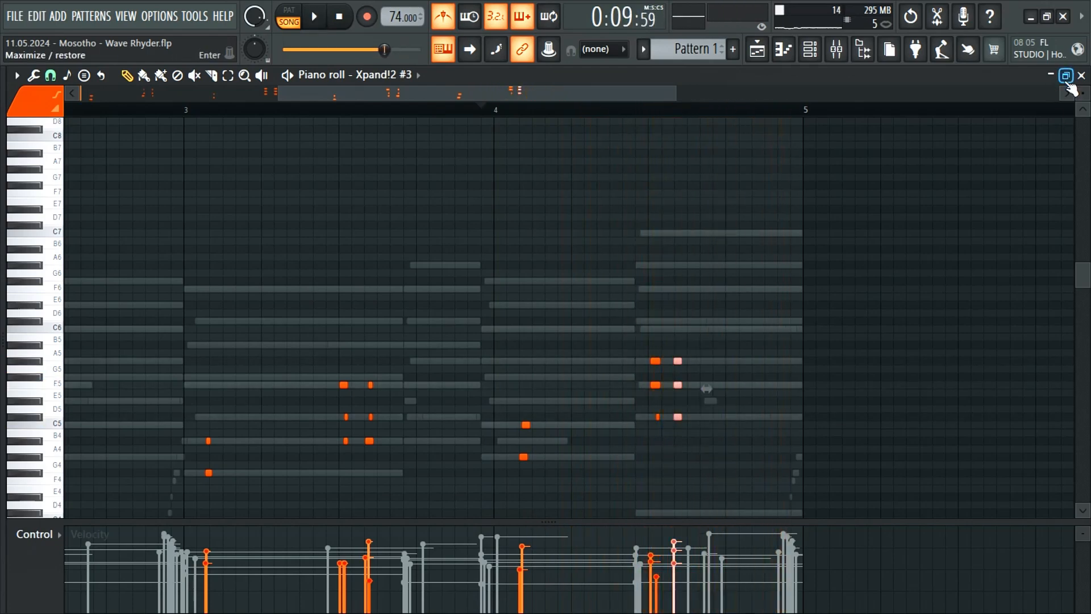
Leave the Xpand!2 #3 piano roll, lower the Purity channel's volume during song playback and unmute the second Sampler channel.
click(1082, 77)
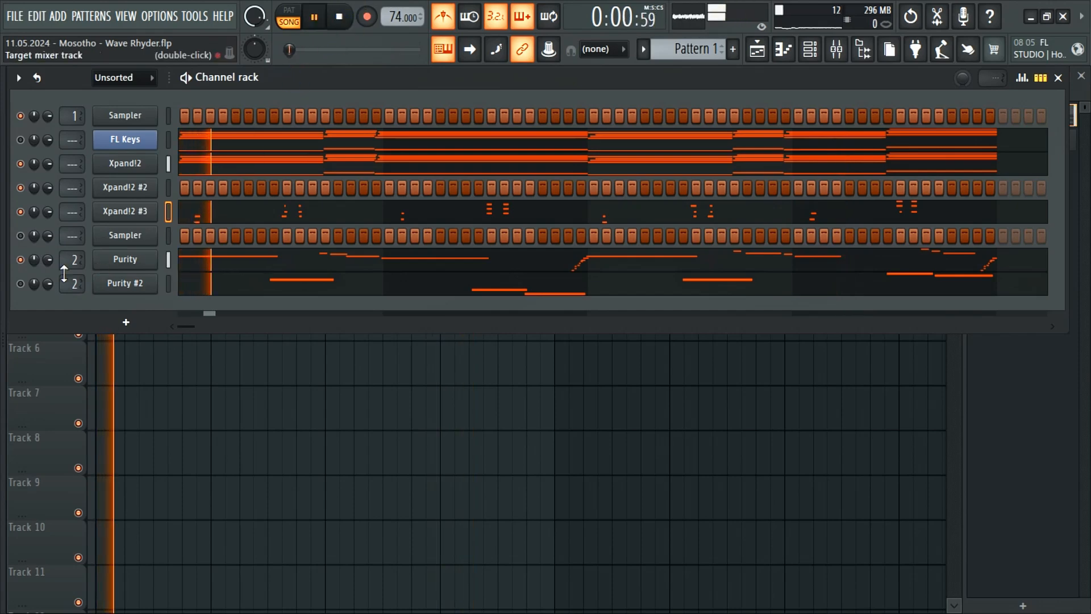
drag(47, 260, 46, 276)
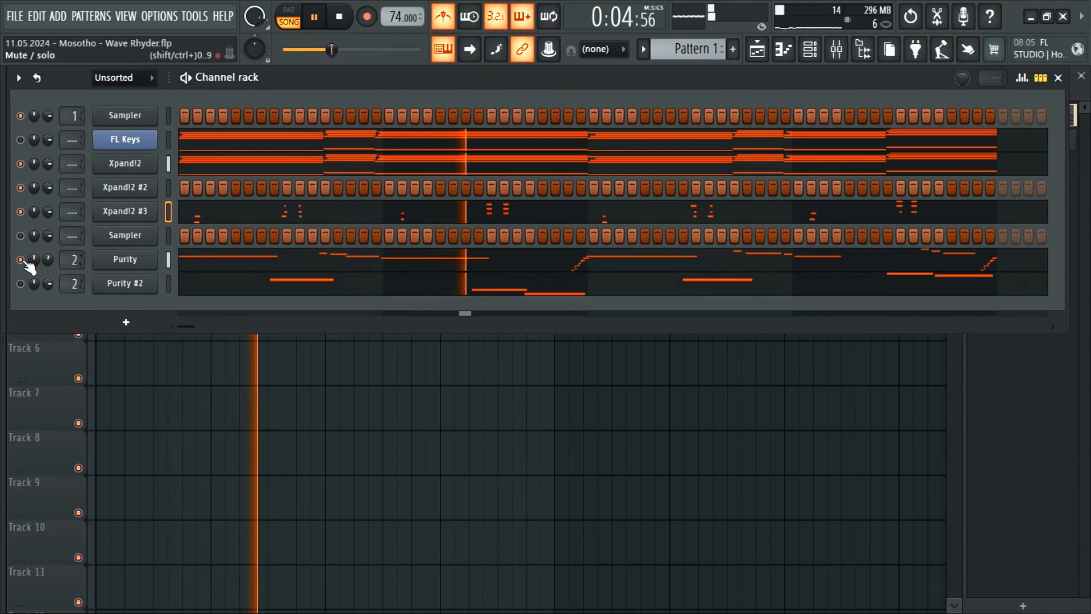
click(228, 259)
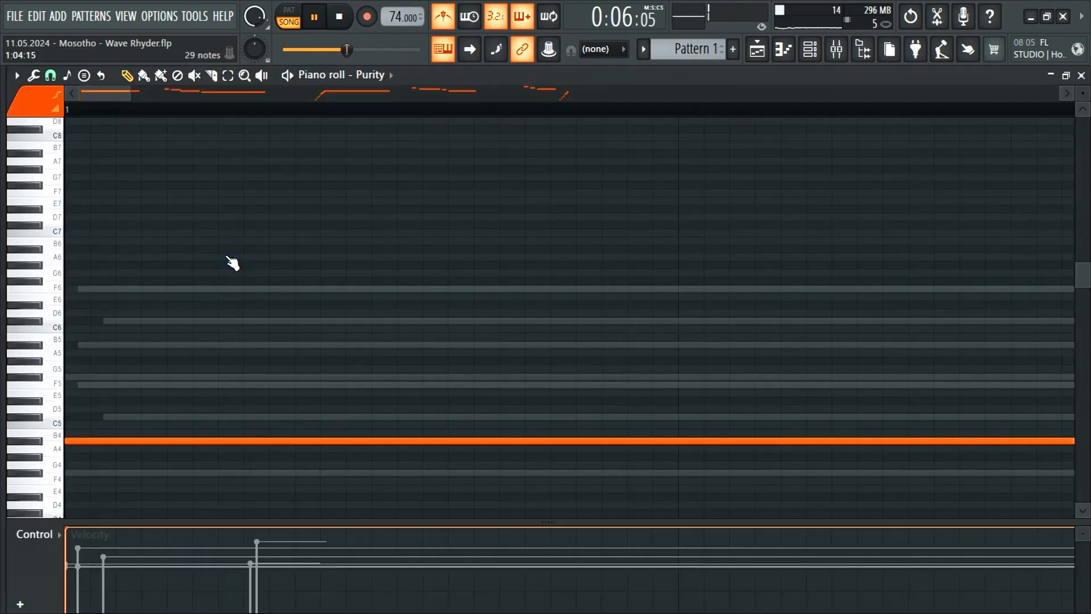
key(F6)
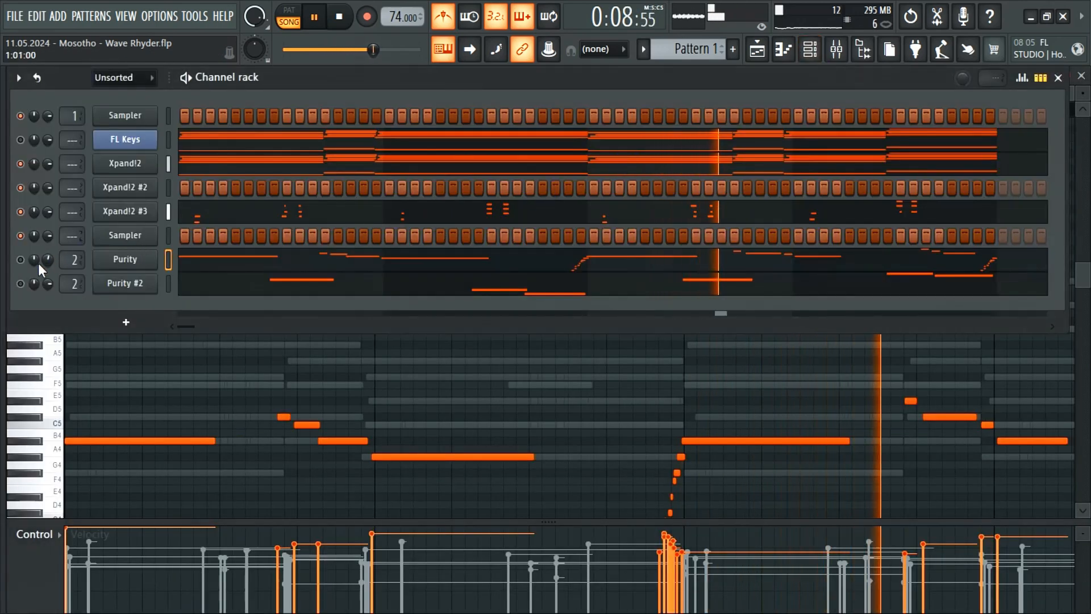
Try the Purity melody an octave lower in its piano roll and move it back up an octave.
click(236, 260)
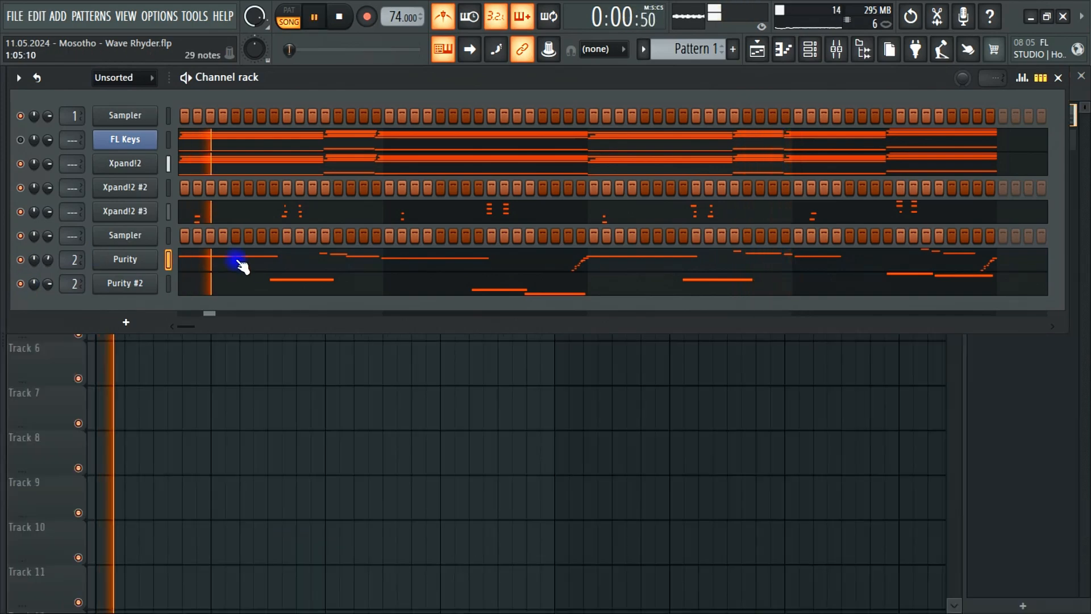
click(238, 263)
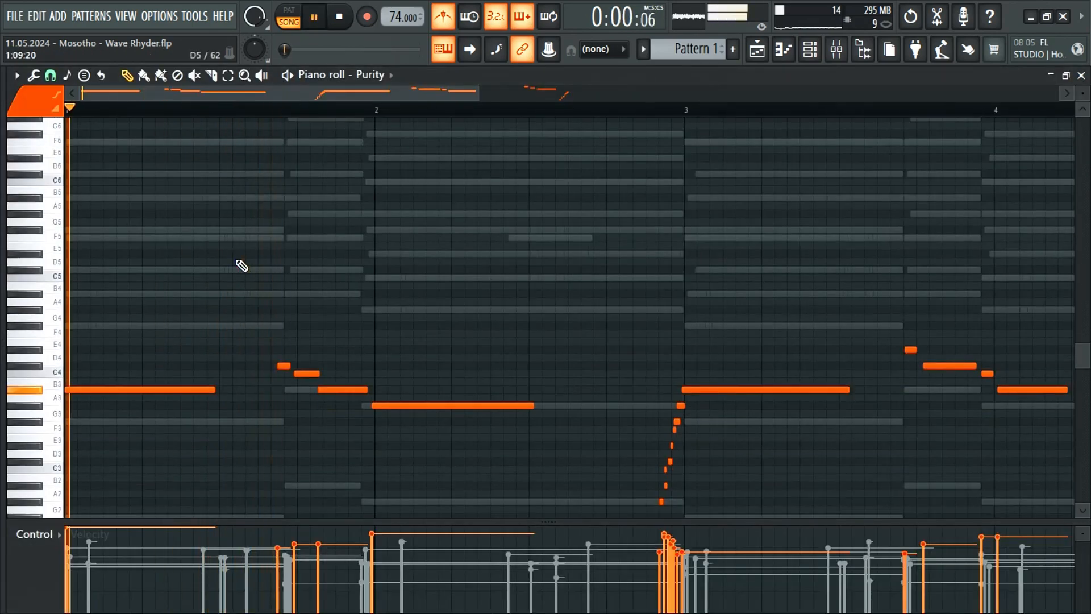
key(ctrl+Up)
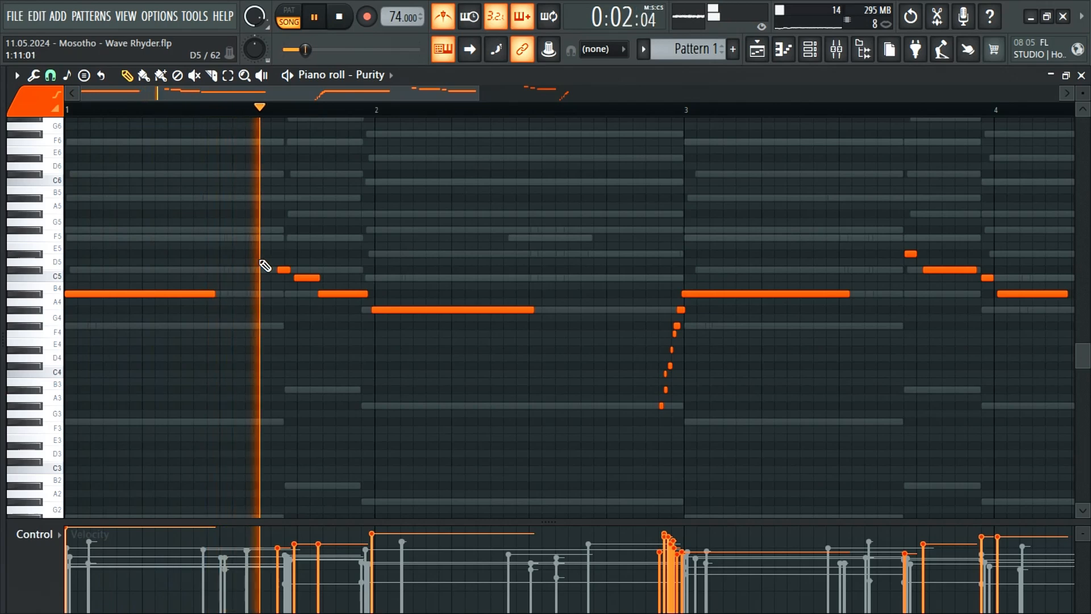
Unmute Purity #2, mute Purity and check the Purity #2 notes in its piano roll before returning to the channel rack.
click(813, 50)
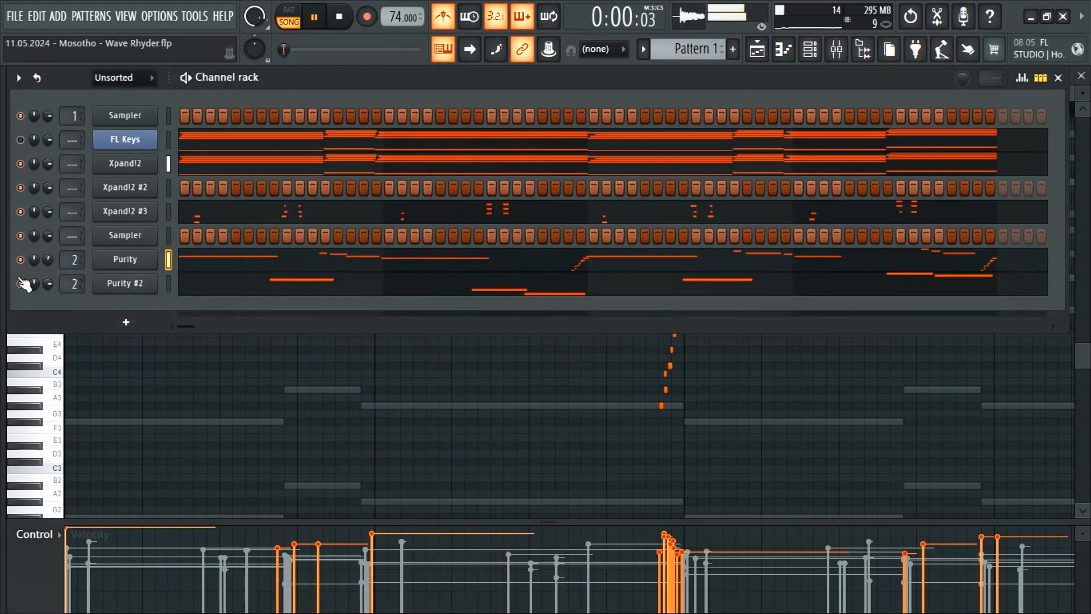
click(20, 260)
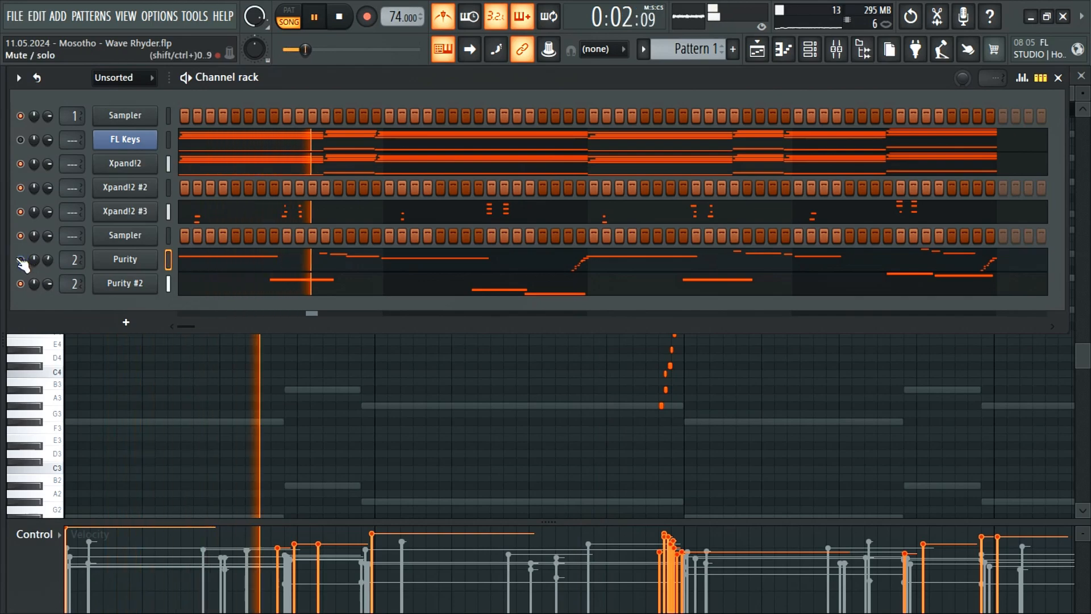
click(253, 282)
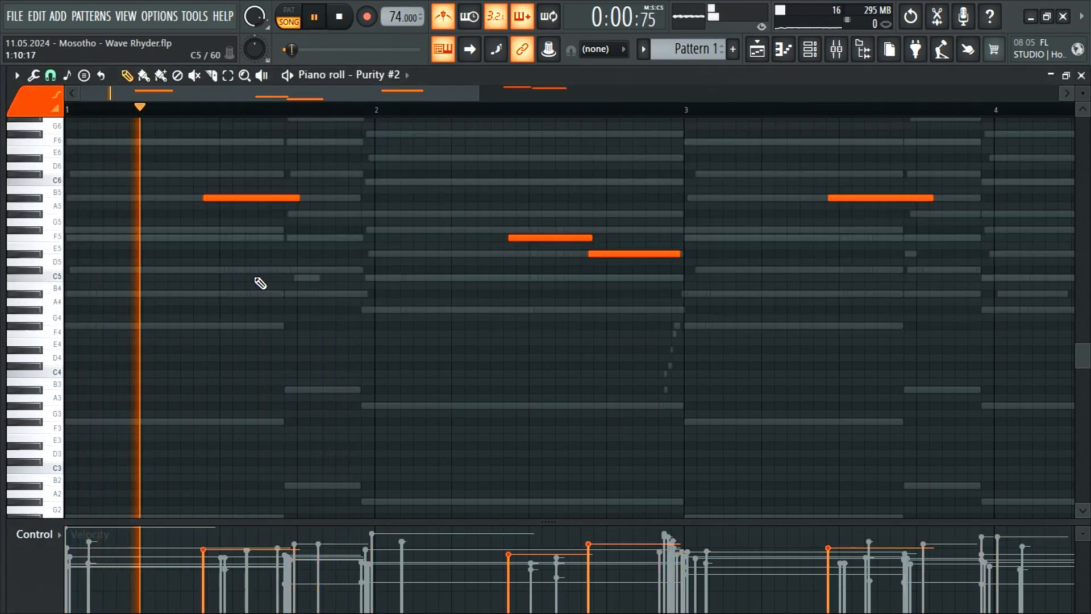
scroll(277, 281, up, 10)
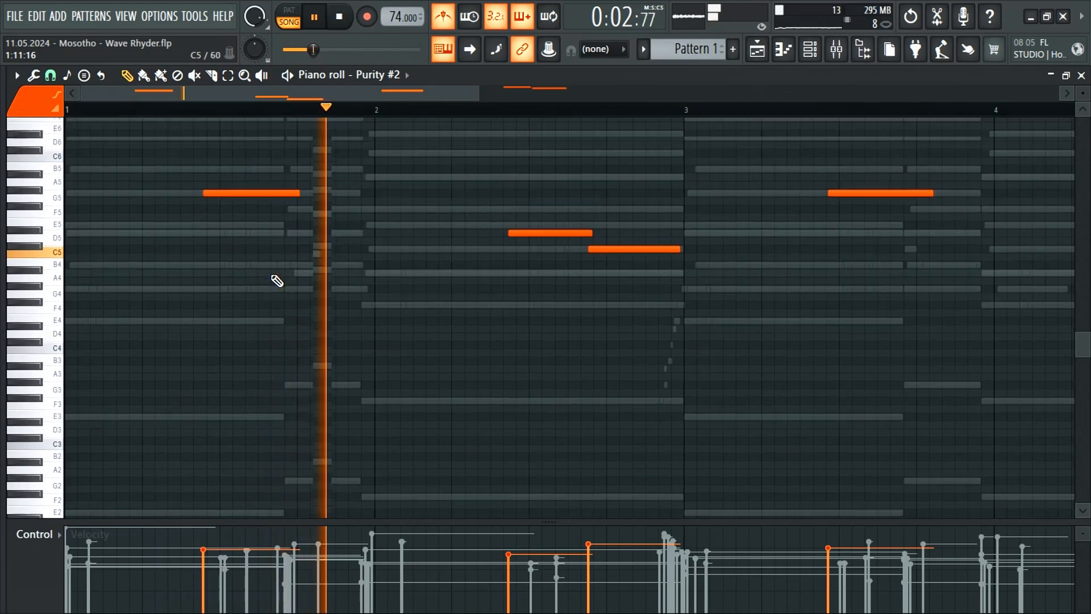
click(810, 49)
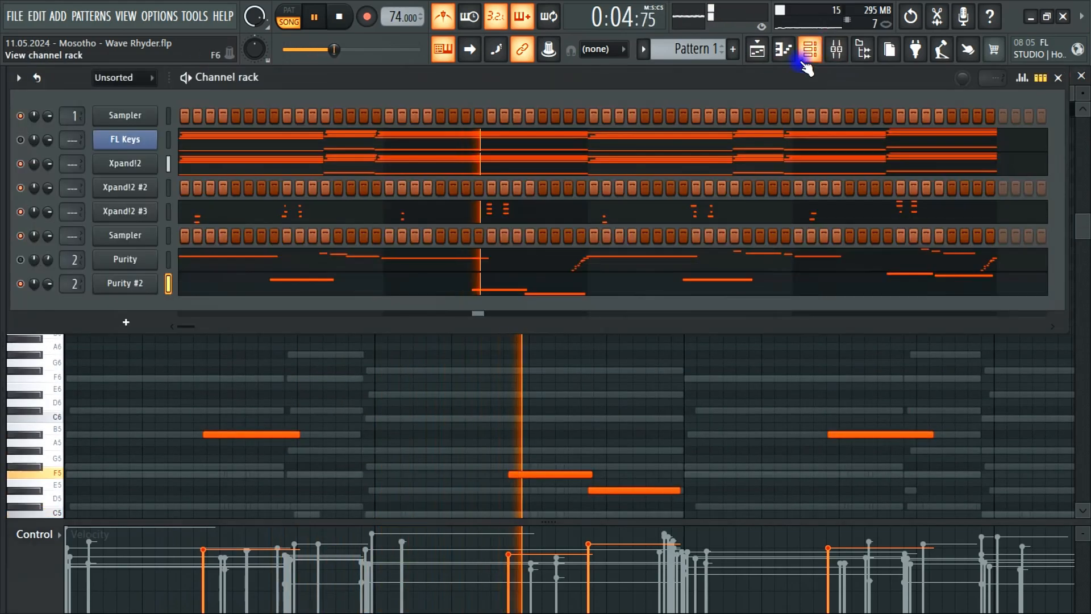
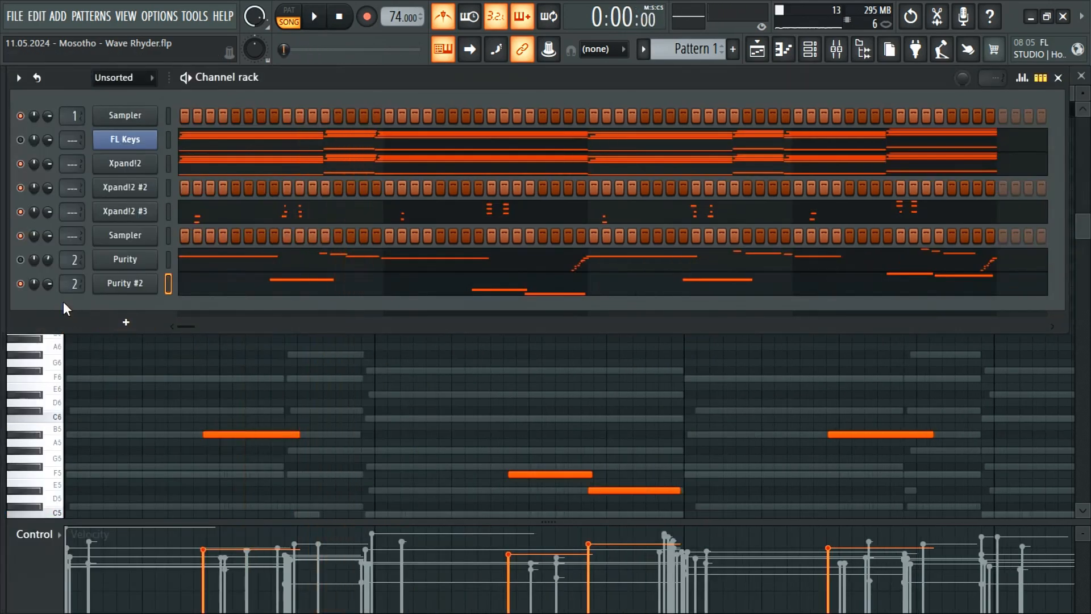
Unmute Purity, set the channel volumes to 55% for Purity #2 and 69% for Purity, and switch to the empty Pattern 2.
key(F4)
key(space)
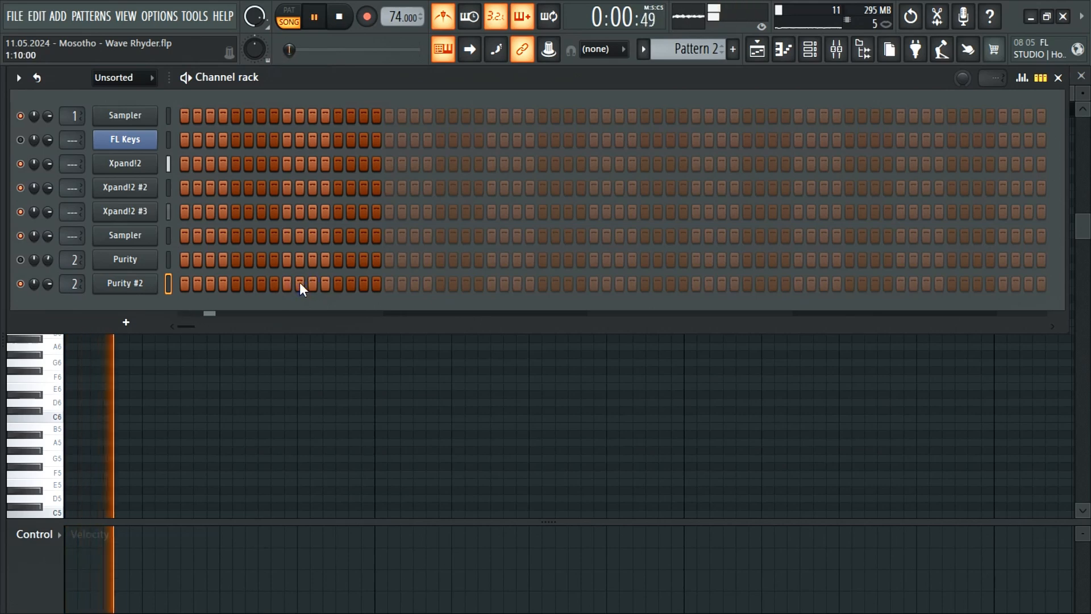
key(KP_Subtract)
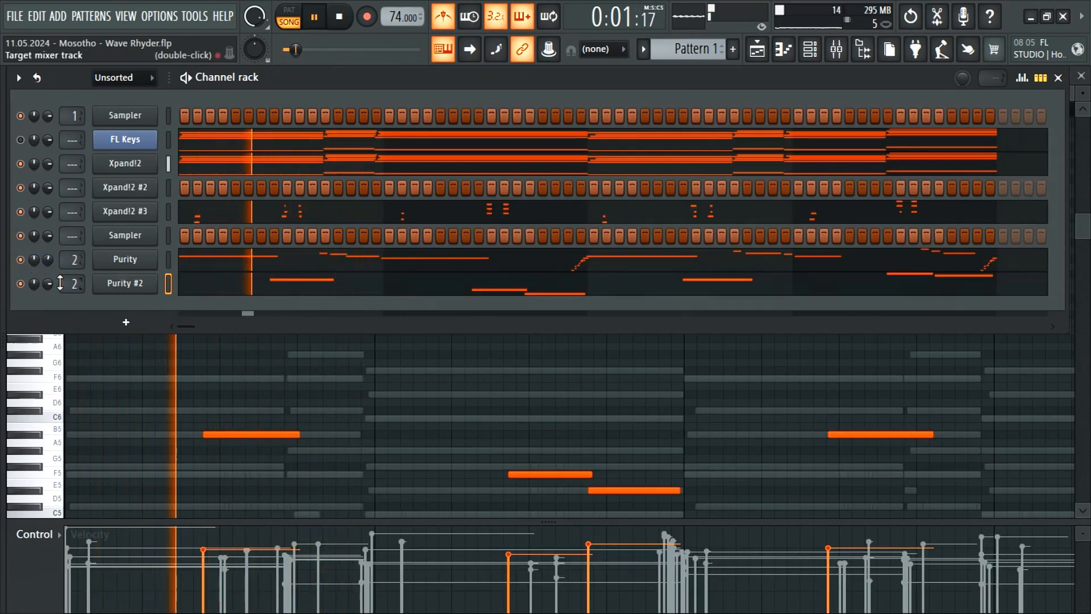
drag(48, 260, 49, 256)
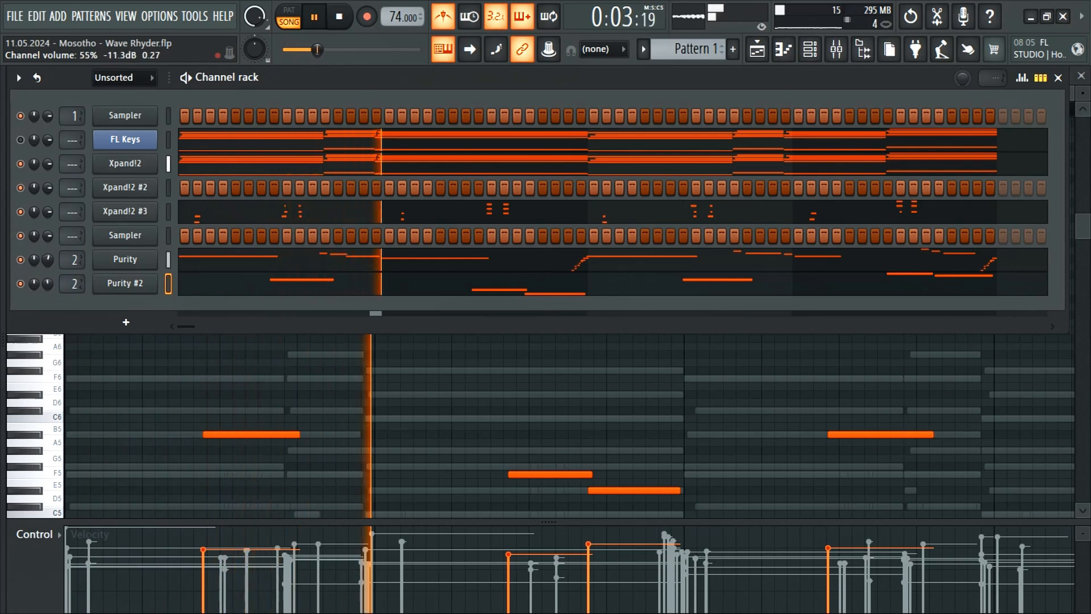
key(KP_Add)
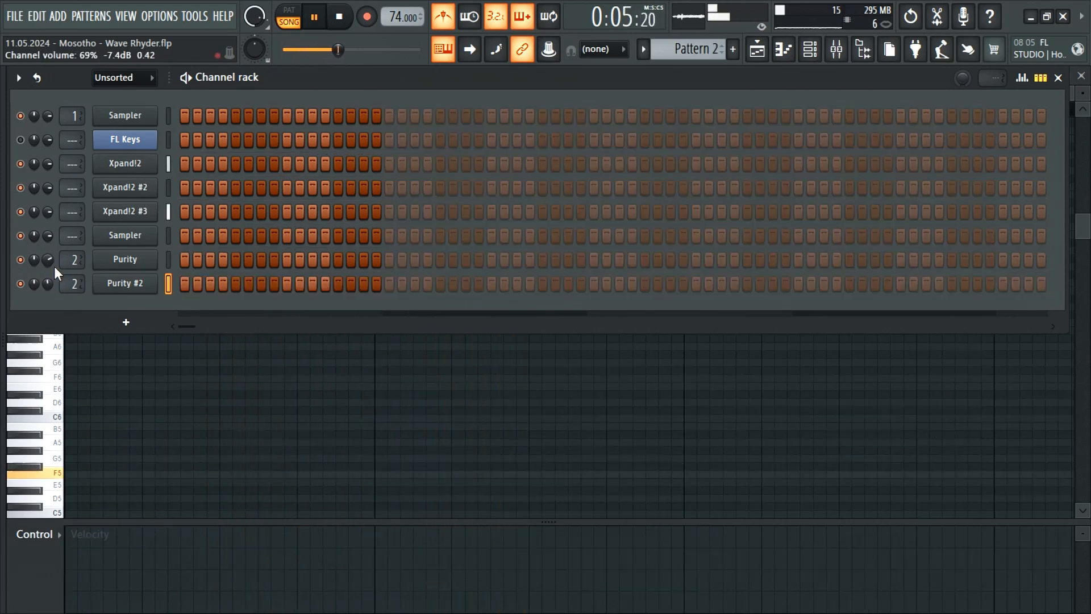
Adjust the channel volume of Purity #2.
drag(52, 284, 52, 280)
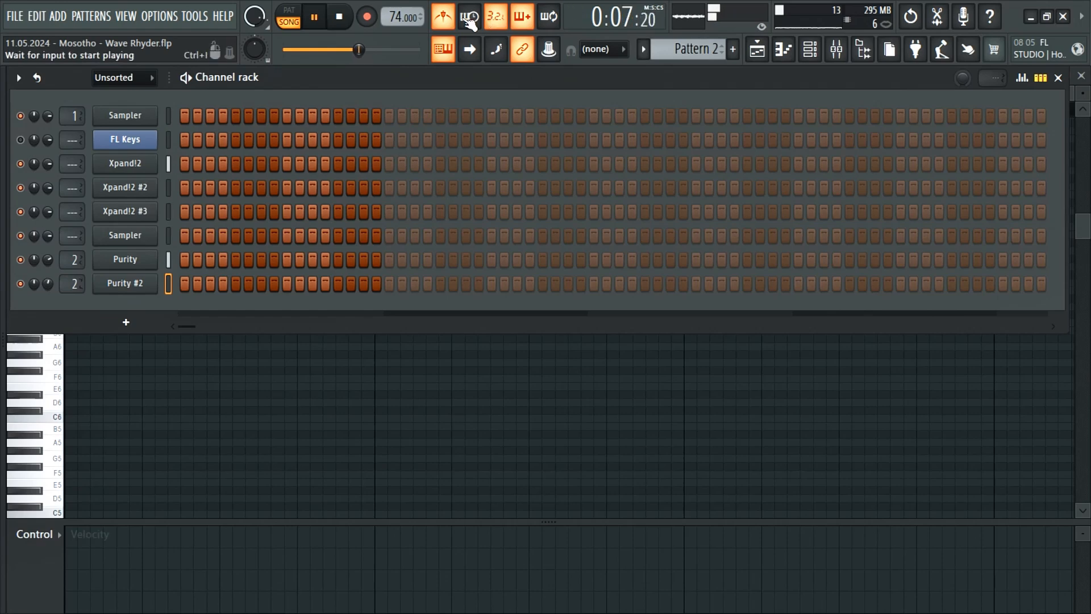
Audition samples in the kick folder and open trinity tunez - kick 13 in a new channel.
click(4, 251)
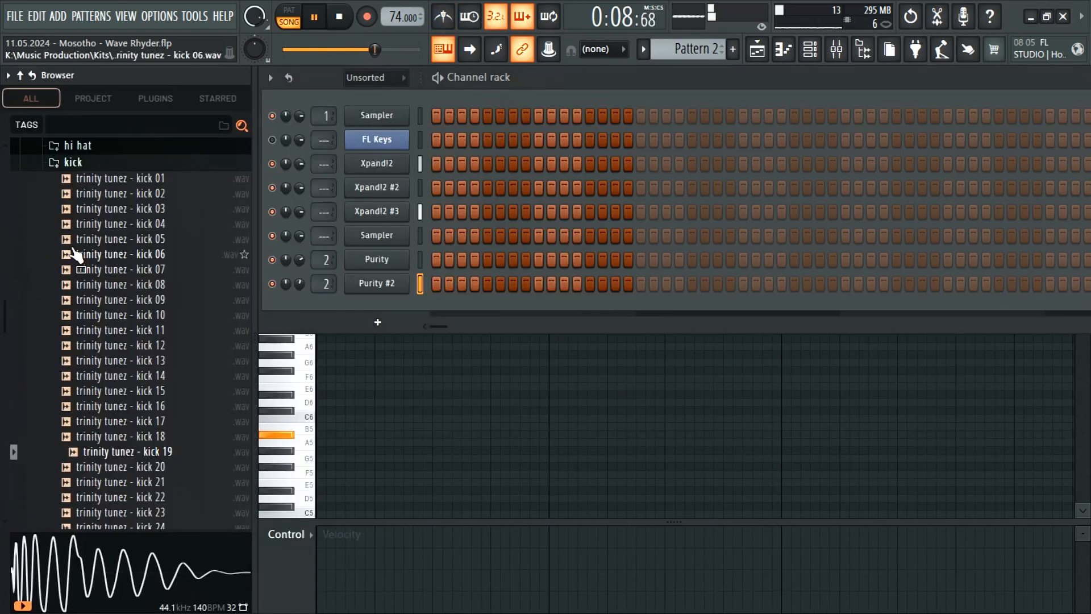
click(94, 165)
scroll(134, 256, up, 5)
click(74, 343)
click(154, 354)
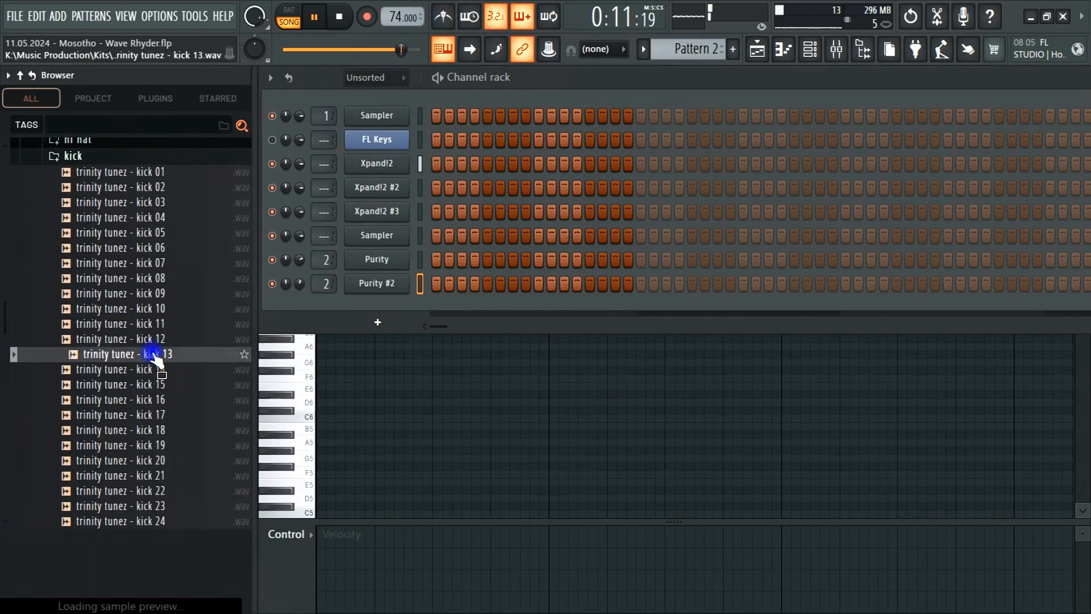
click(157, 370)
right_click(154, 371)
click(142, 358)
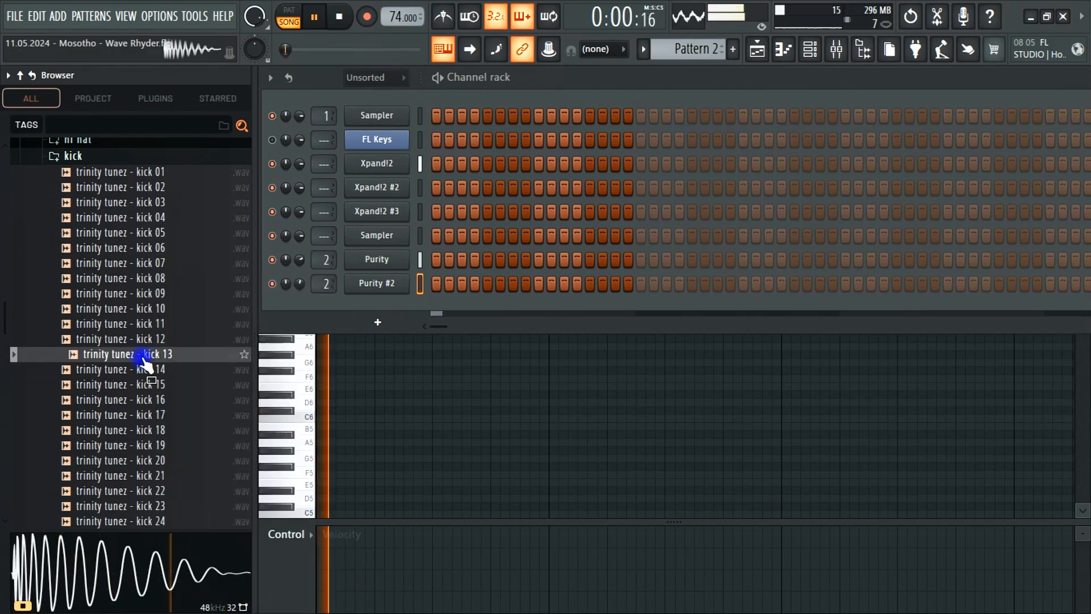
right_click(142, 358)
click(185, 278)
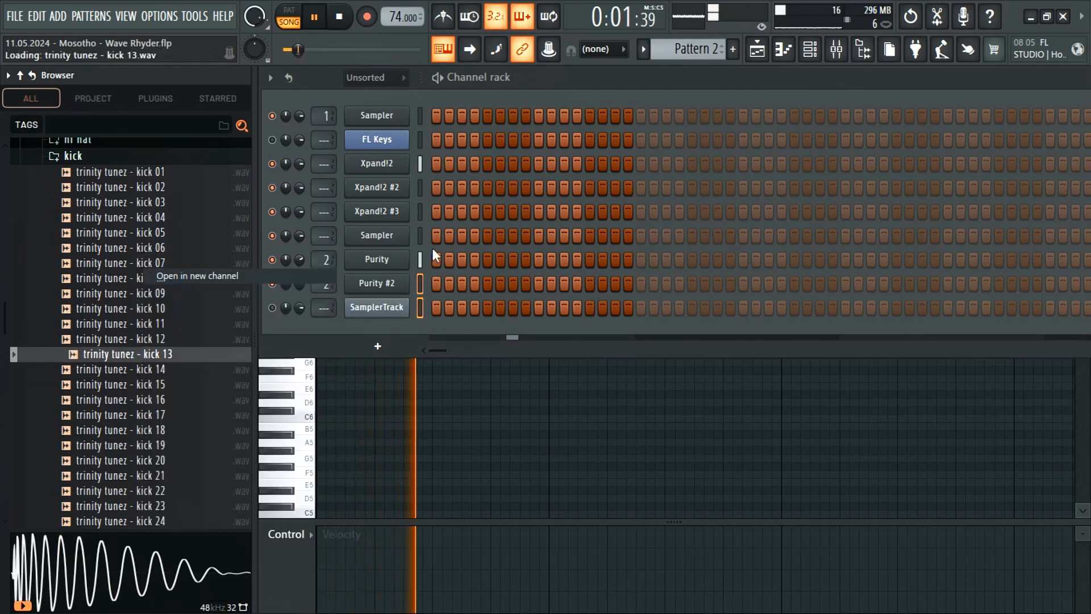
click(514, 148)
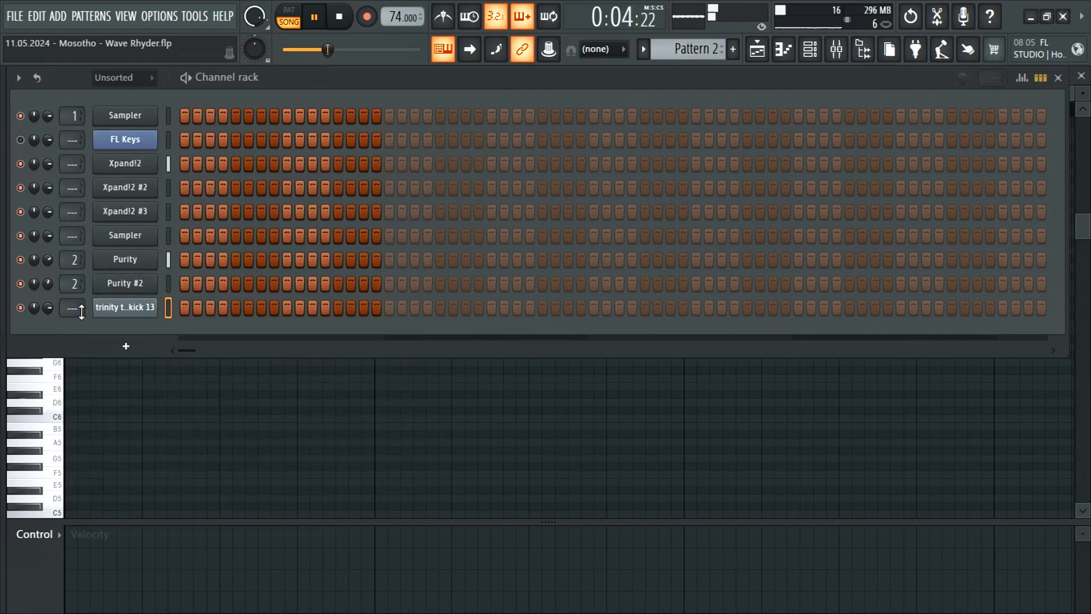
Fill each 4 steps of the kick 13 channel and play the pattern back.
click(183, 309)
key(space)
right_click(155, 307)
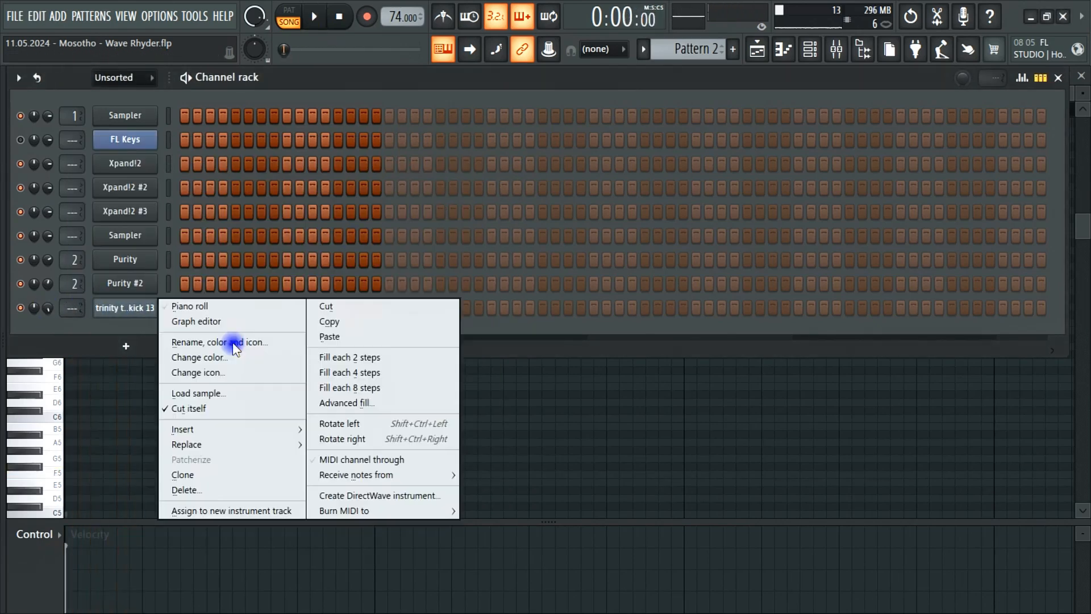
click(357, 373)
key(space)
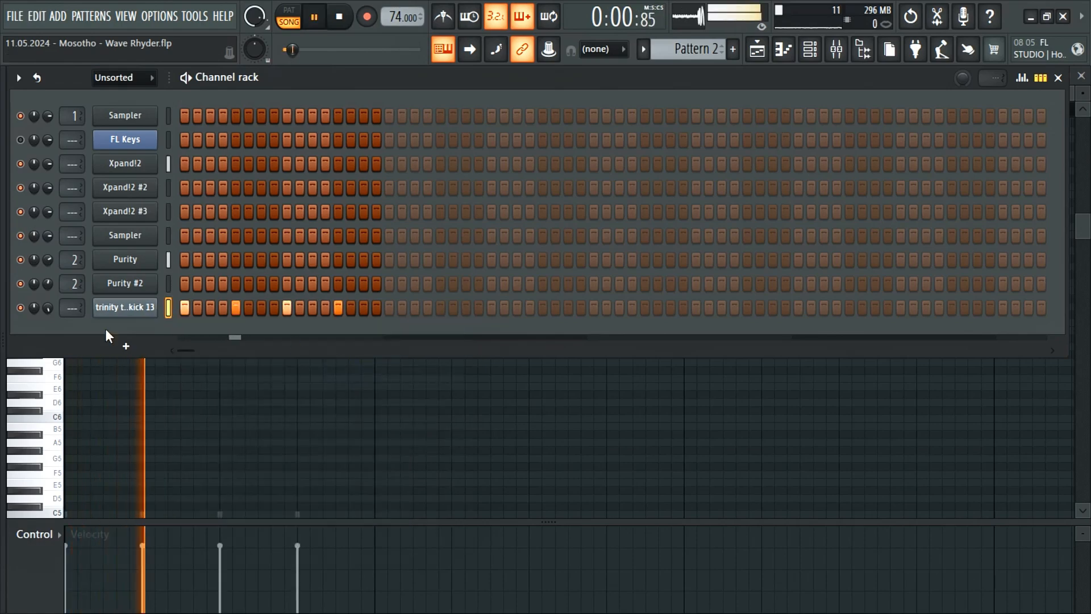
Audition samples in the conga folder of trinity essentials tshepe and open trinity tunez - conga 02 in a new channel.
click(3, 270)
click(71, 160)
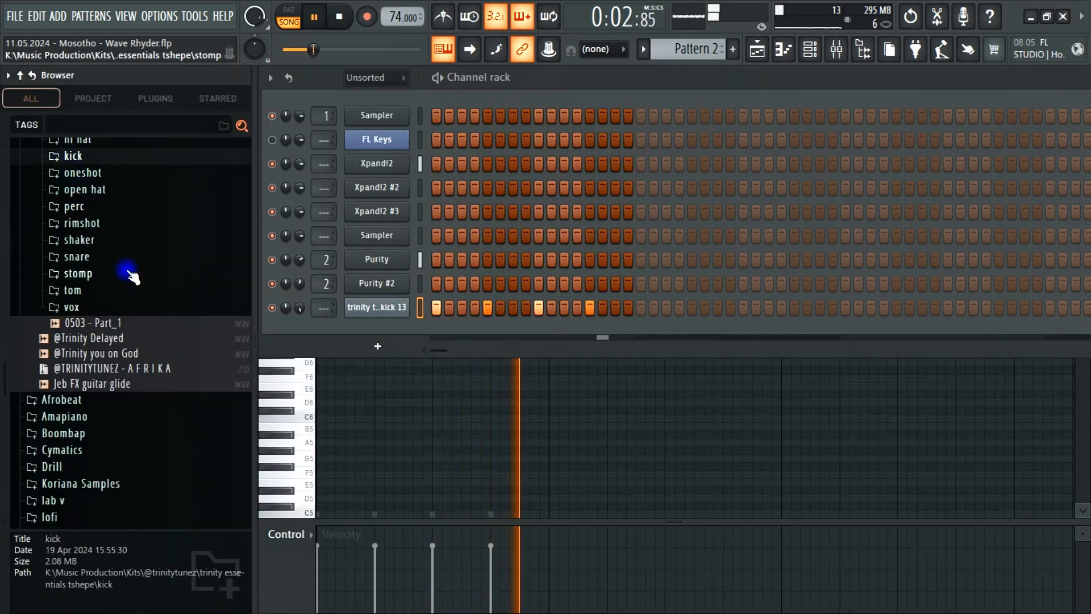
scroll(104, 283, up, 3)
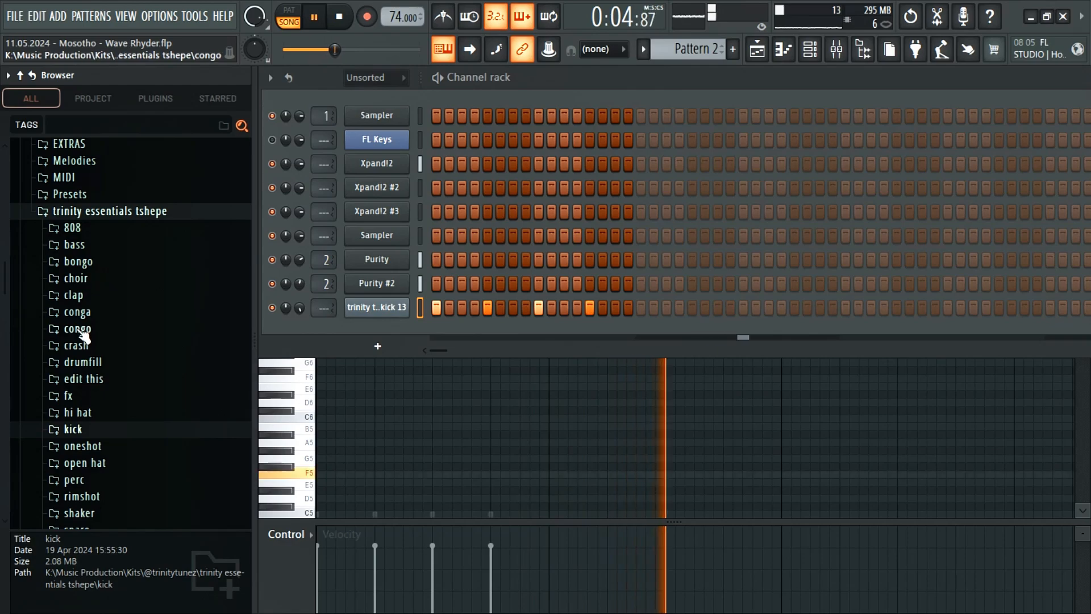
click(90, 313)
click(119, 324)
click(124, 339)
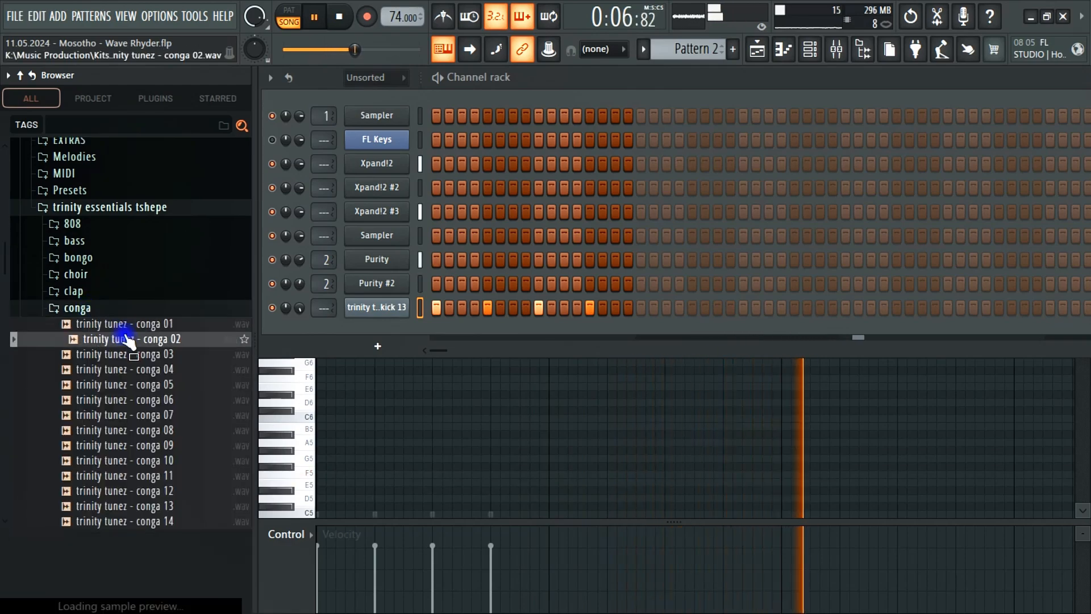
right_click(131, 341)
click(193, 277)
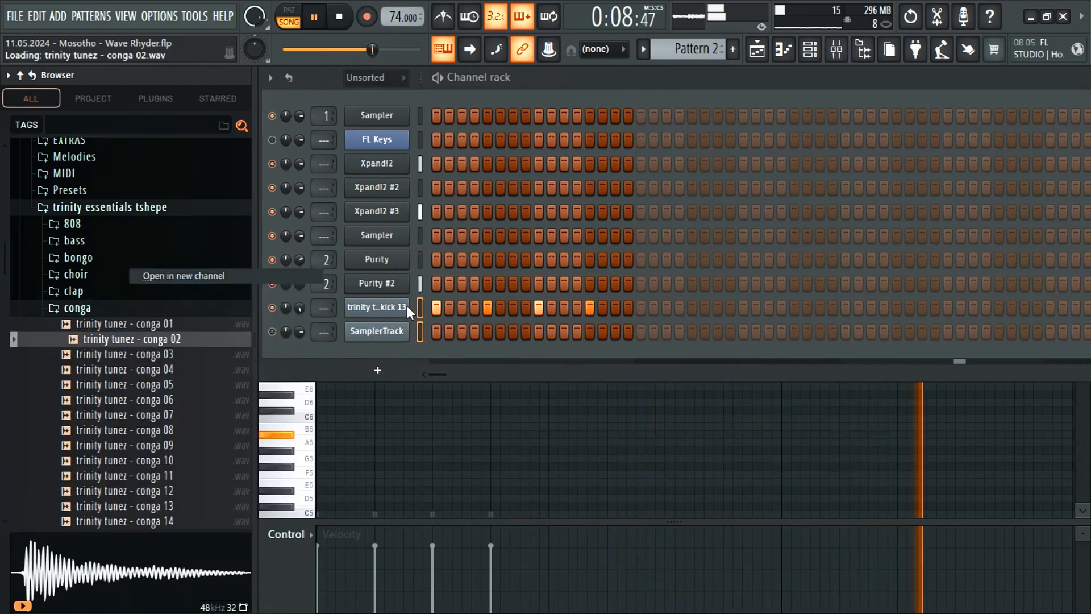
click(535, 170)
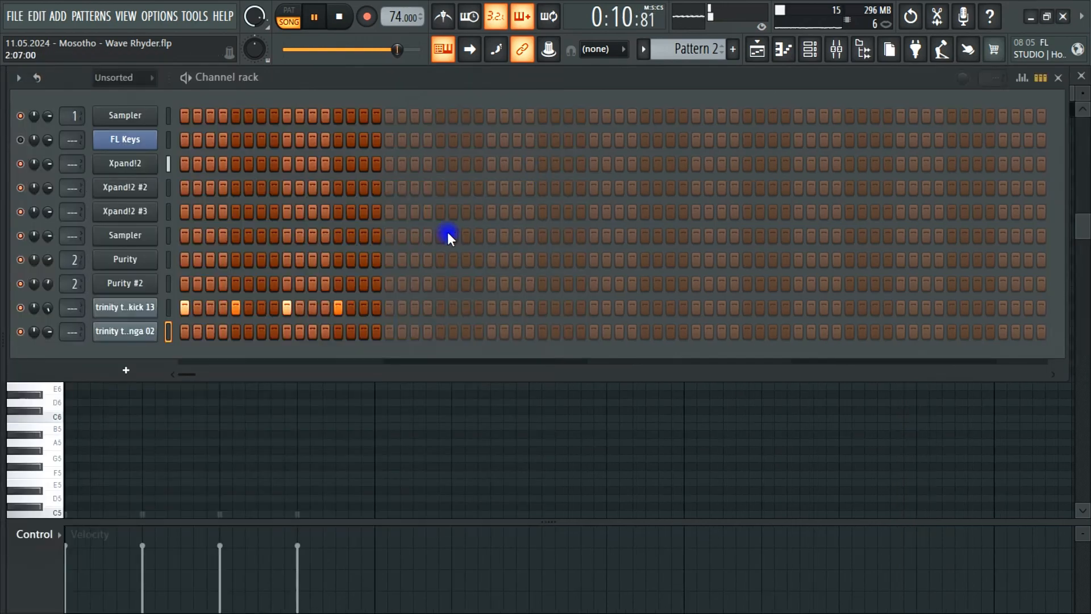
Add a conga 02 hit on step 2 and open that channel in the piano roll.
key(space)
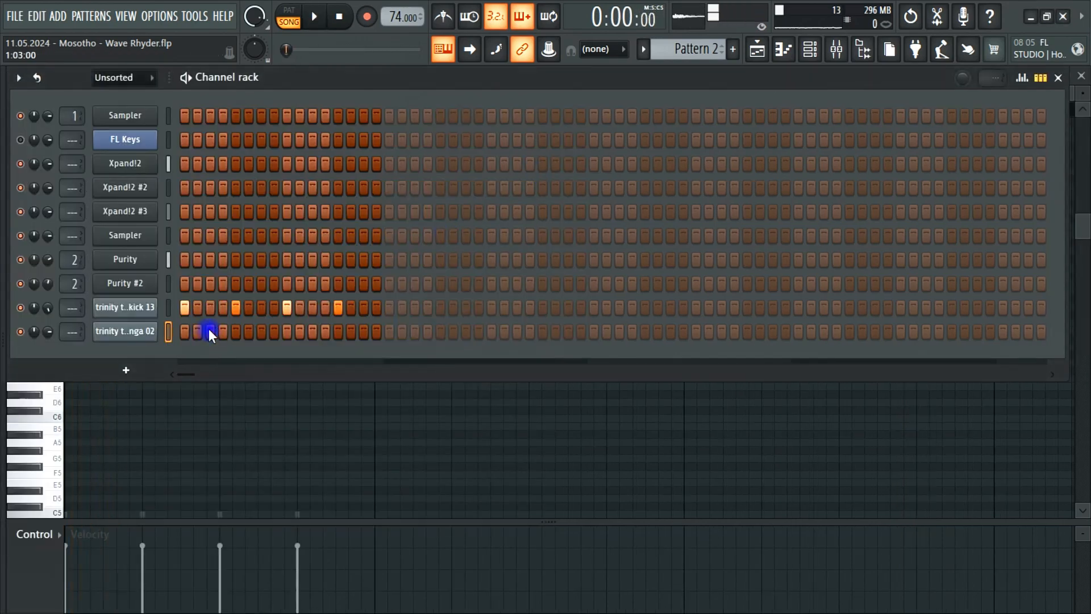
click(198, 332)
key(space)
click(212, 330)
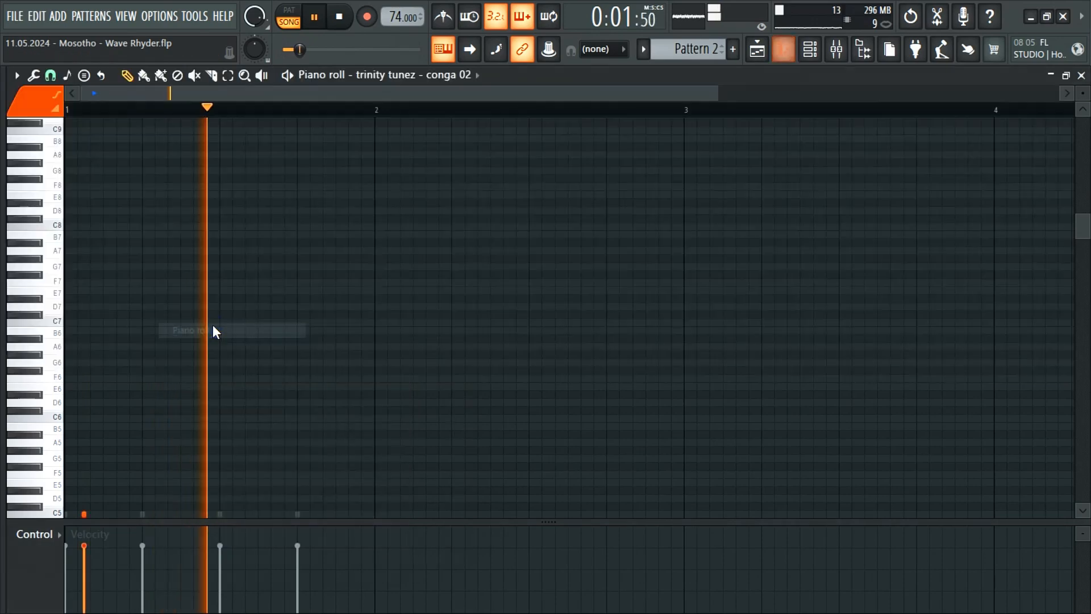
Shift the C5 conga note slightly later and add a second C5 note shortly before the third beat.
drag(718, 92, 233, 231)
scroll(215, 299, down, 3)
key(space)
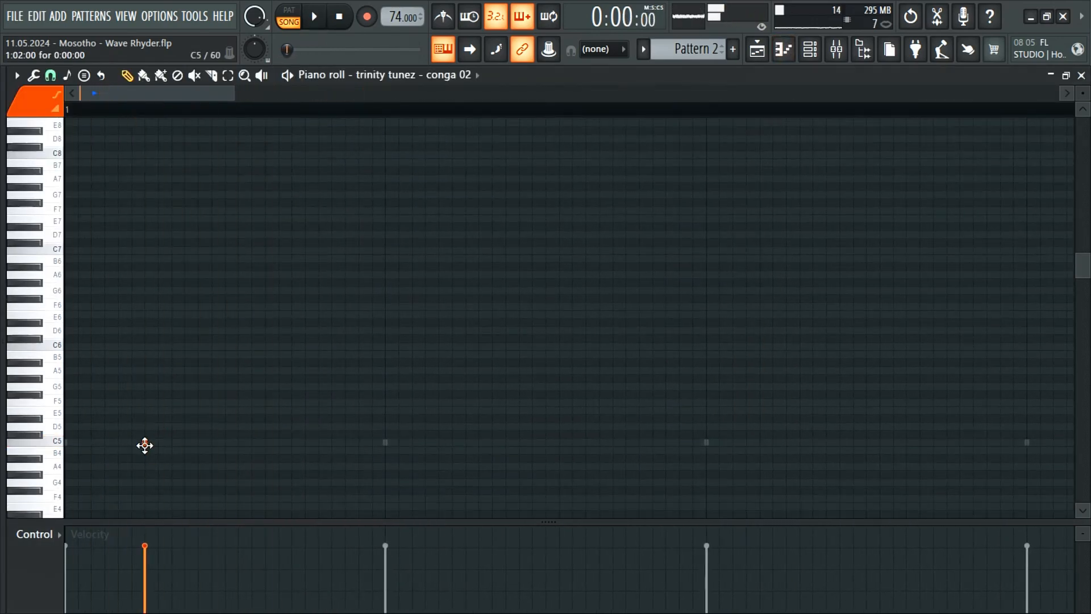
key(space)
key(space)
mouse_move(159, 444)
mouse_down()
mouse_move(172, 444)
mouse_move(158, 444)
mouse_up()
key(space)
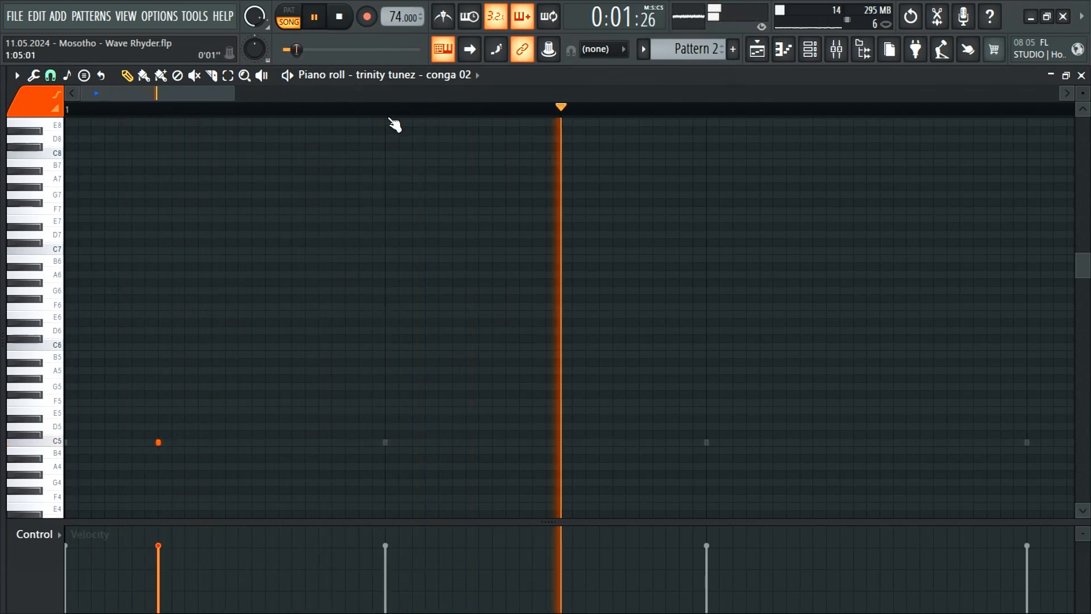
drag(633, 444, 652, 443)
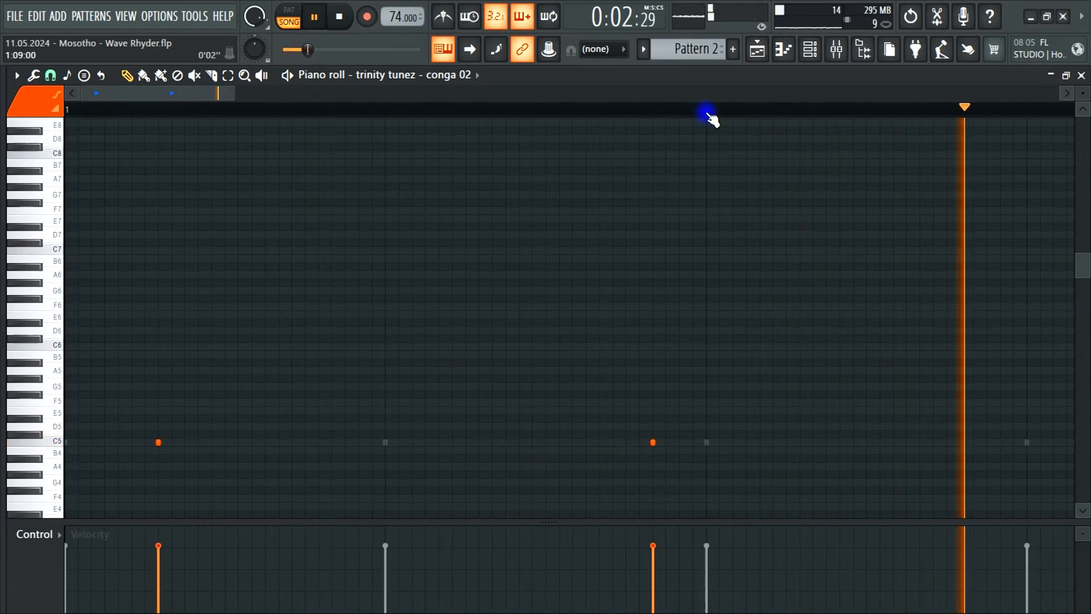
Duplicate the first bar of conga 02 notes three times to cover four bars, and close the piano roll.
drag(248, 96, 509, 96)
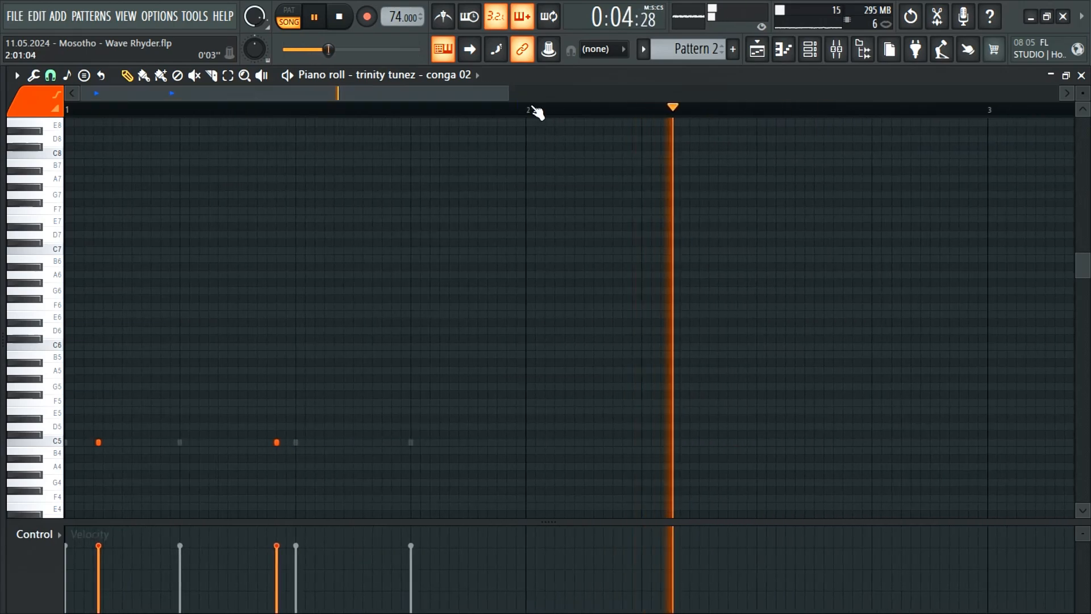
key(ctrl+a)
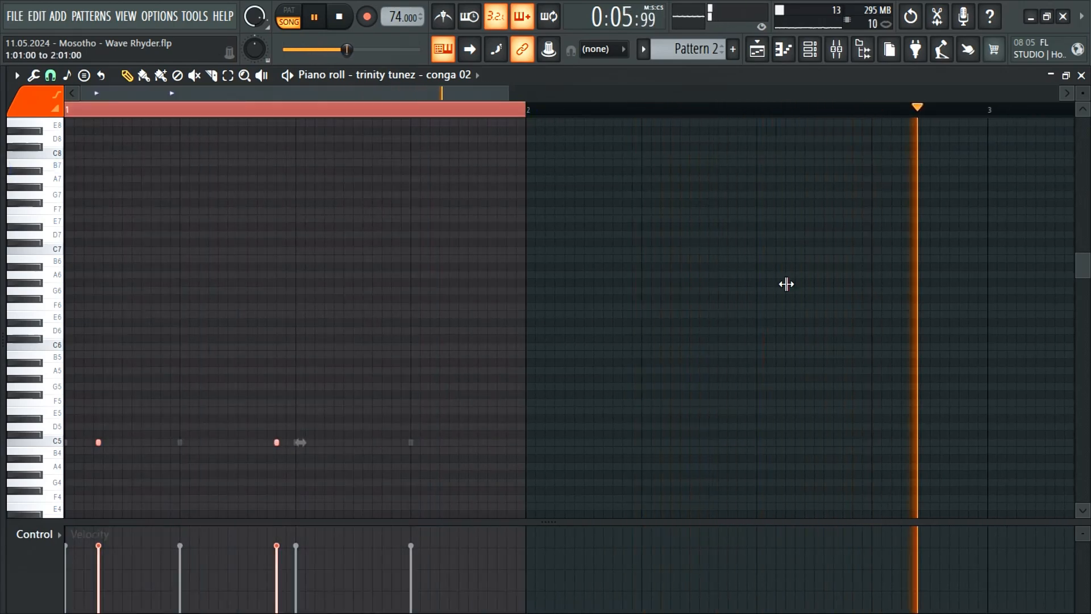
key(ctrl+b)
key(ctrl+b)
key(ctrl+b)
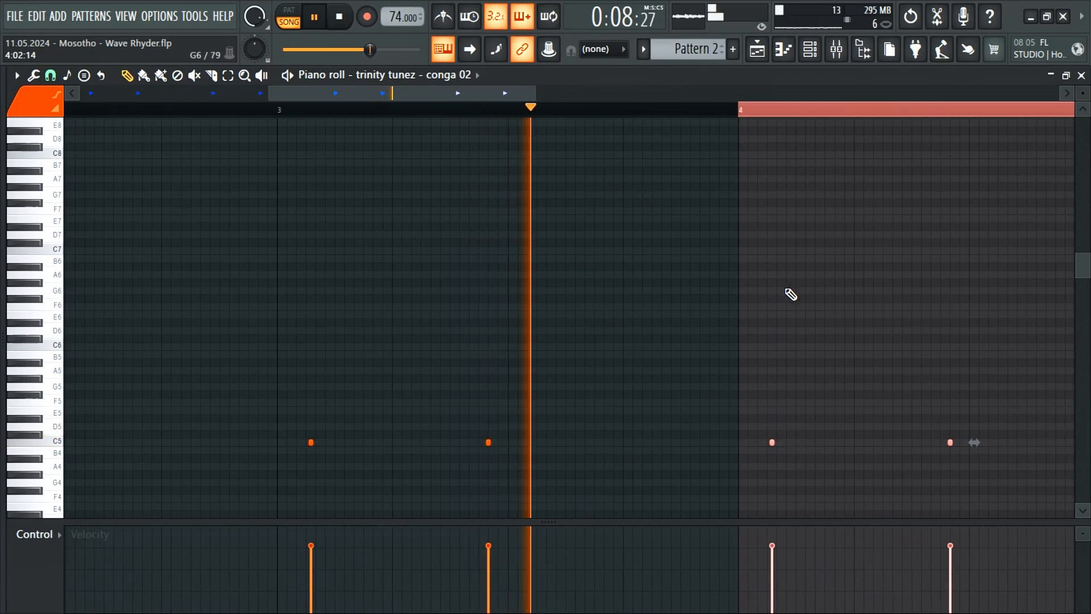
key(ctrl+d)
click(1081, 76)
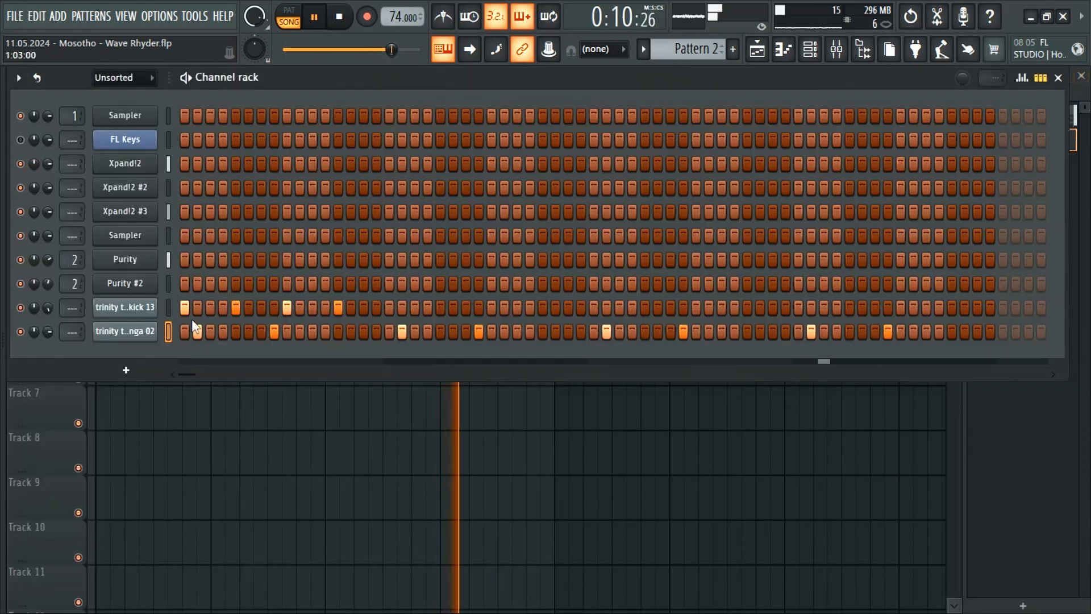
Fill each 4 steps of the kick 13 channel across the extended pattern.
right_click(122, 312)
click(397, 376)
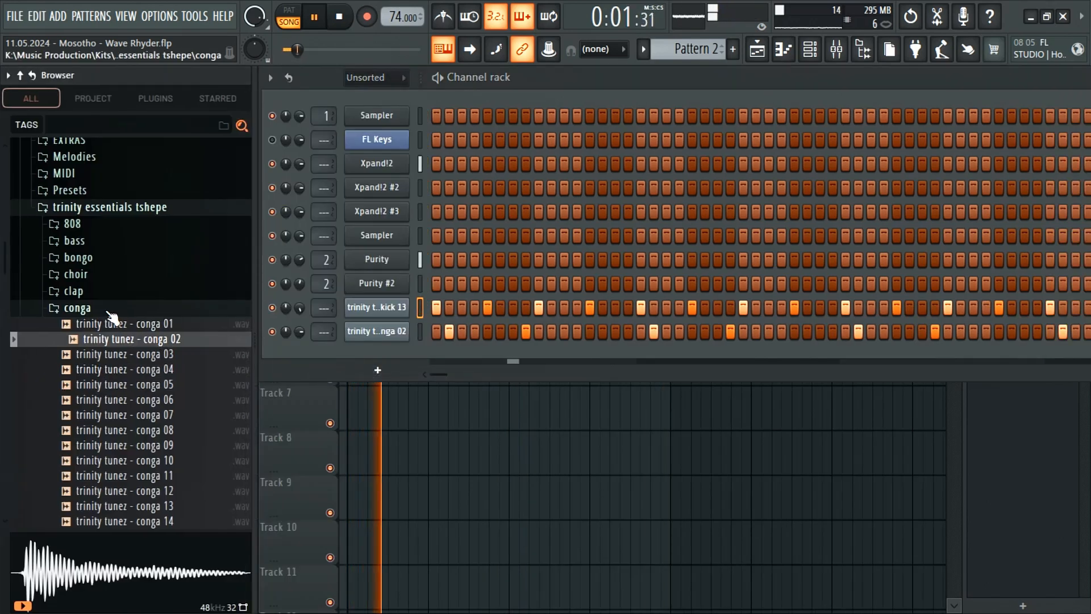
Audition samples conga 09 to conga 14 in the conga folder against the playing pattern.
click(110, 310)
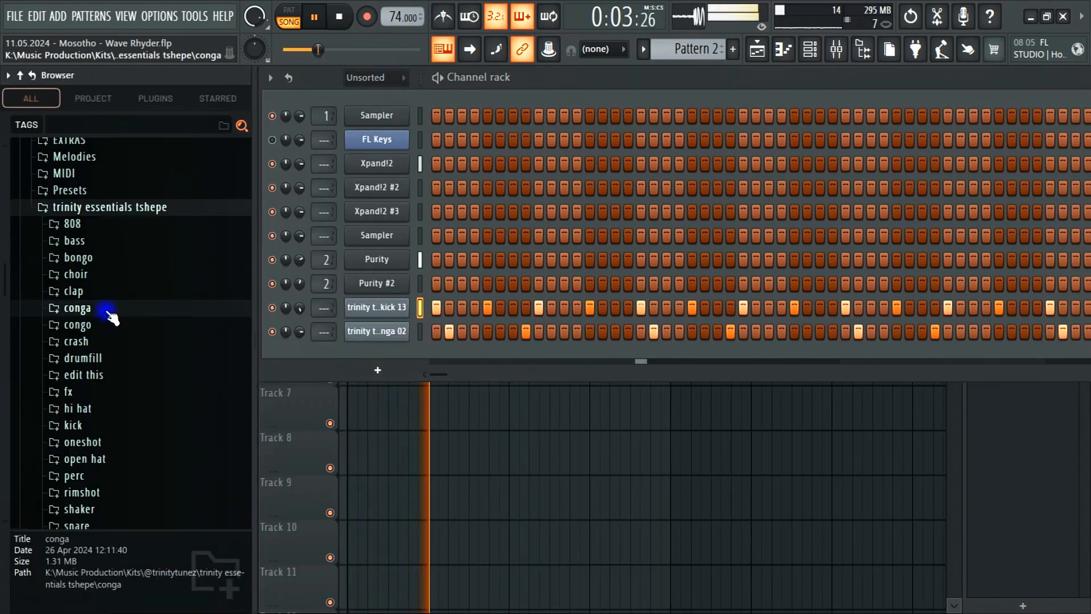
click(110, 310)
click(151, 446)
click(151, 459)
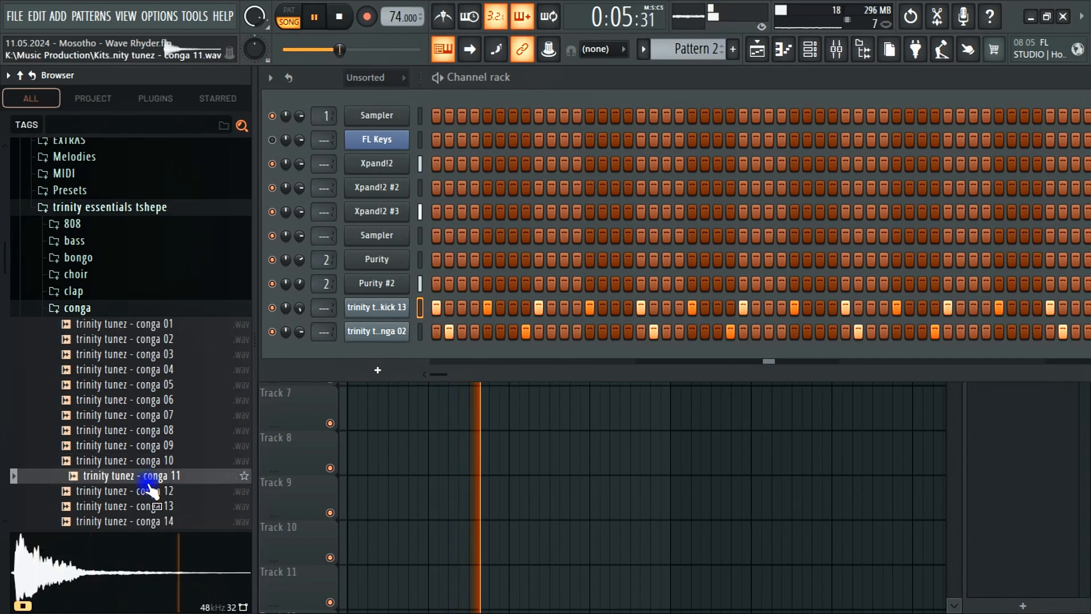
click(144, 504)
click(146, 490)
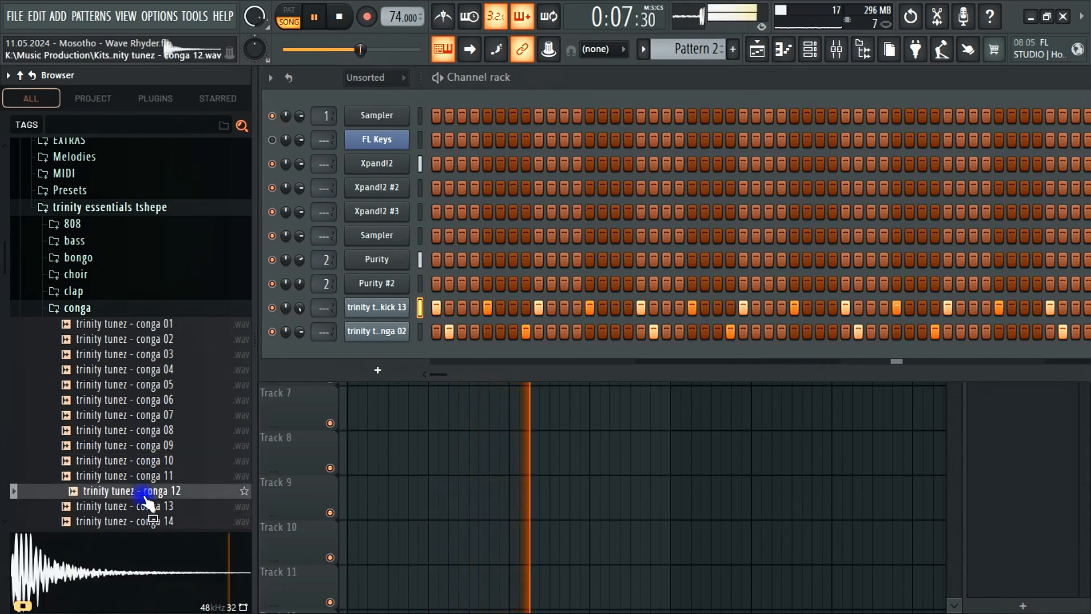
click(139, 522)
click(146, 490)
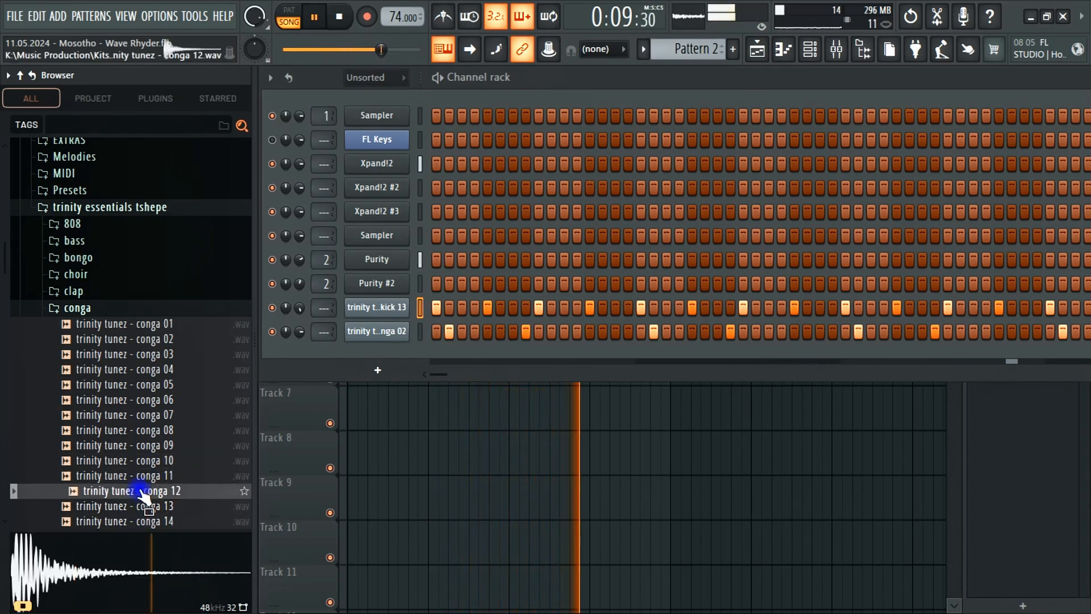
Open trinity tunez - conga 12 from the conga folder in a new channel.
click(86, 312)
click(88, 312)
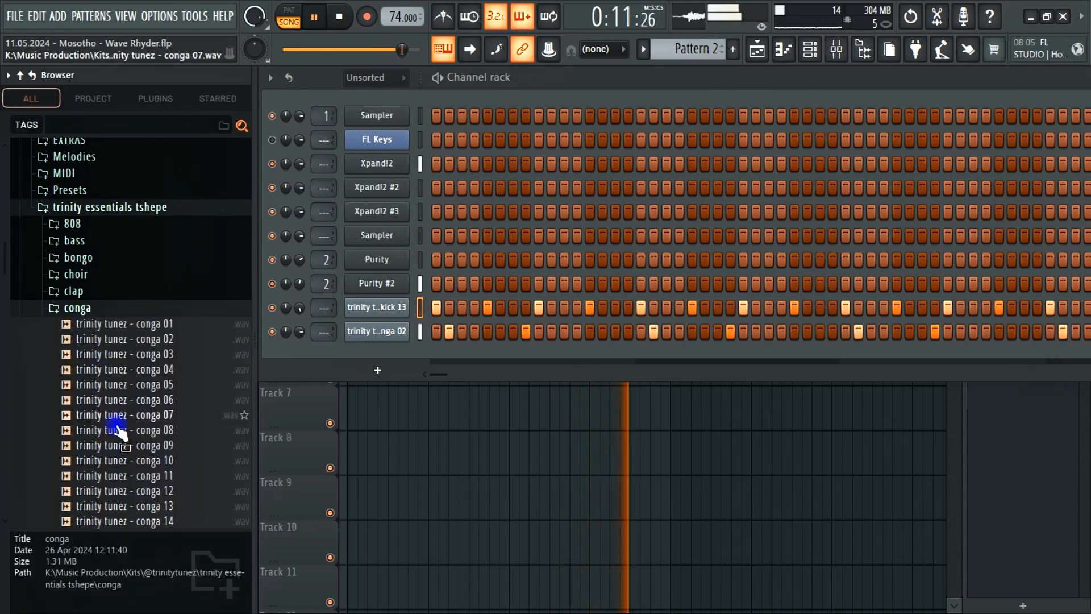
click(142, 507)
click(145, 490)
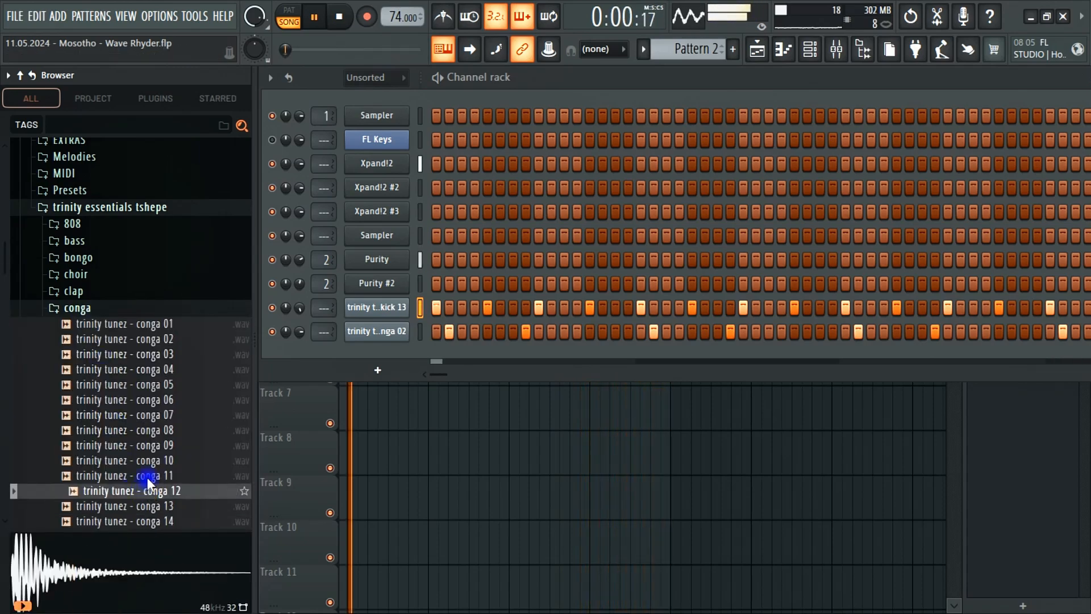
right_click(147, 479)
click(195, 279)
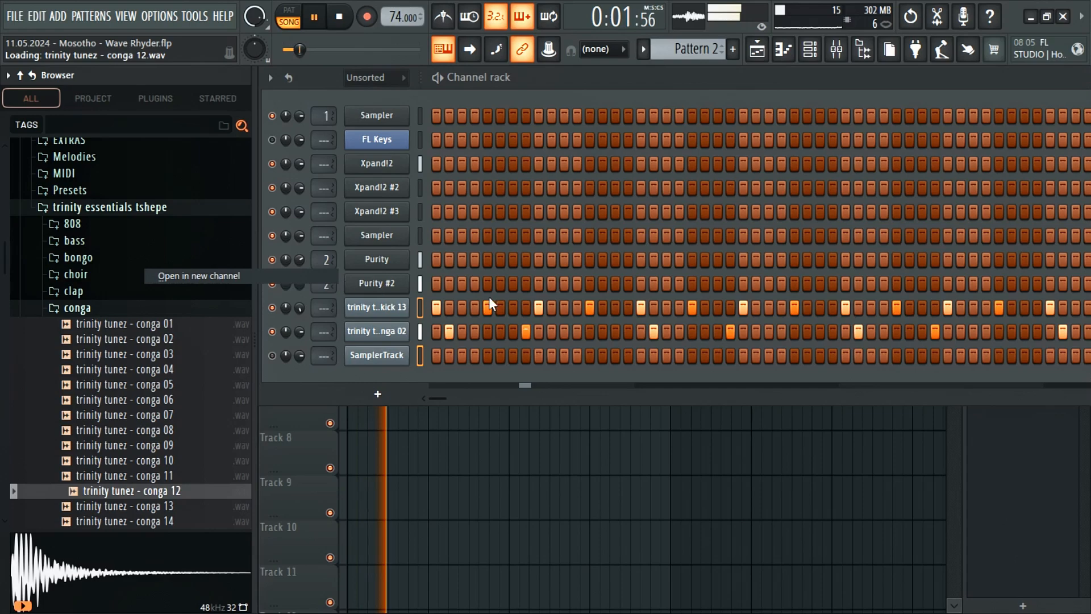
click(554, 187)
Try hit positions for the conga 12 channel and place a hit on step 4.
key(space)
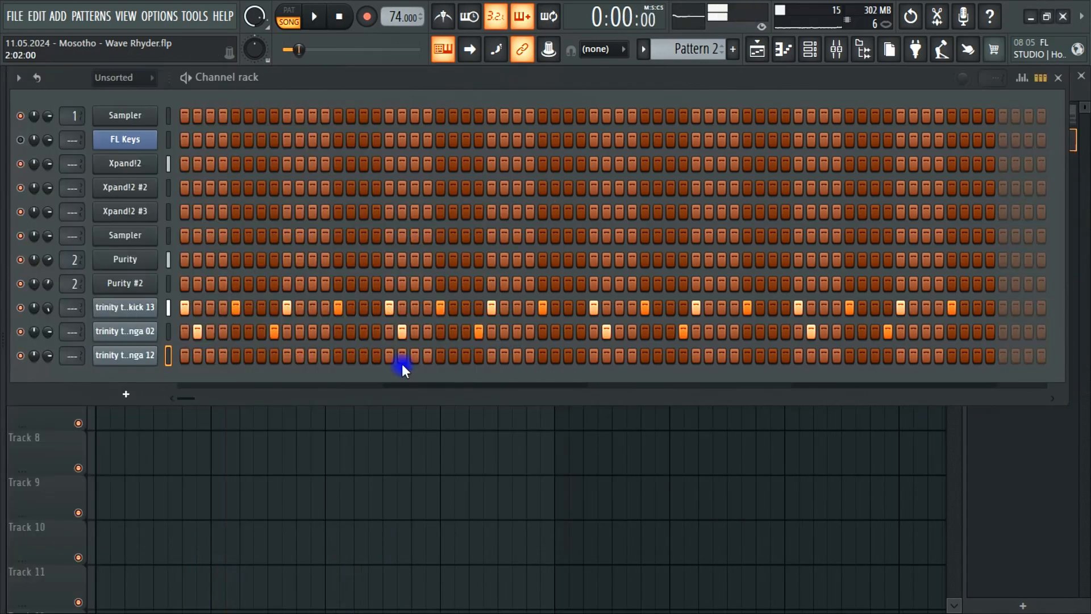
right_click(237, 357)
key(space)
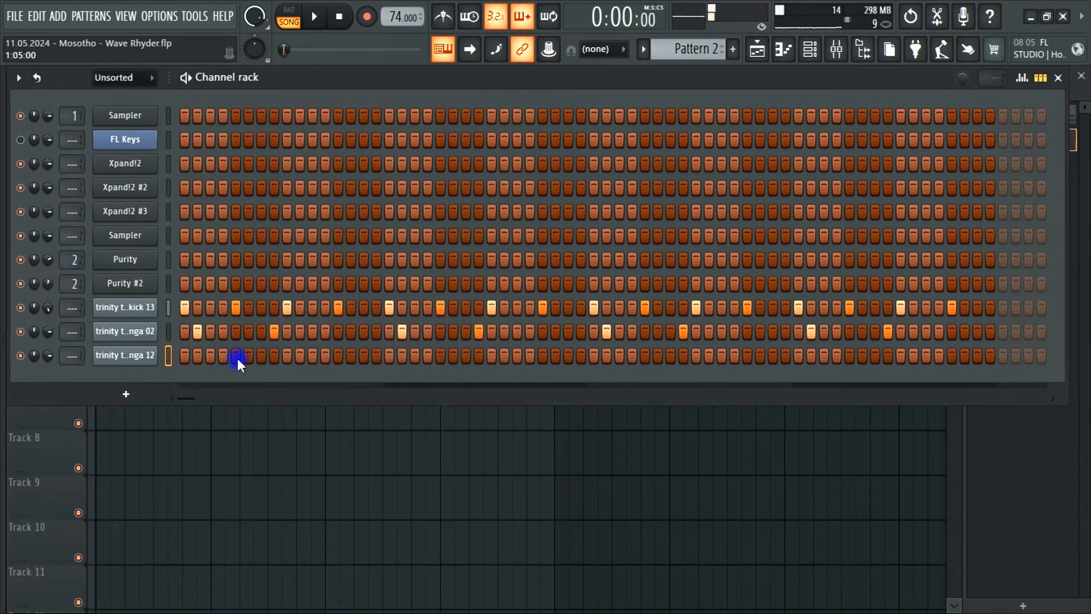
key(space)
right_click(225, 359)
key(space)
key(space)
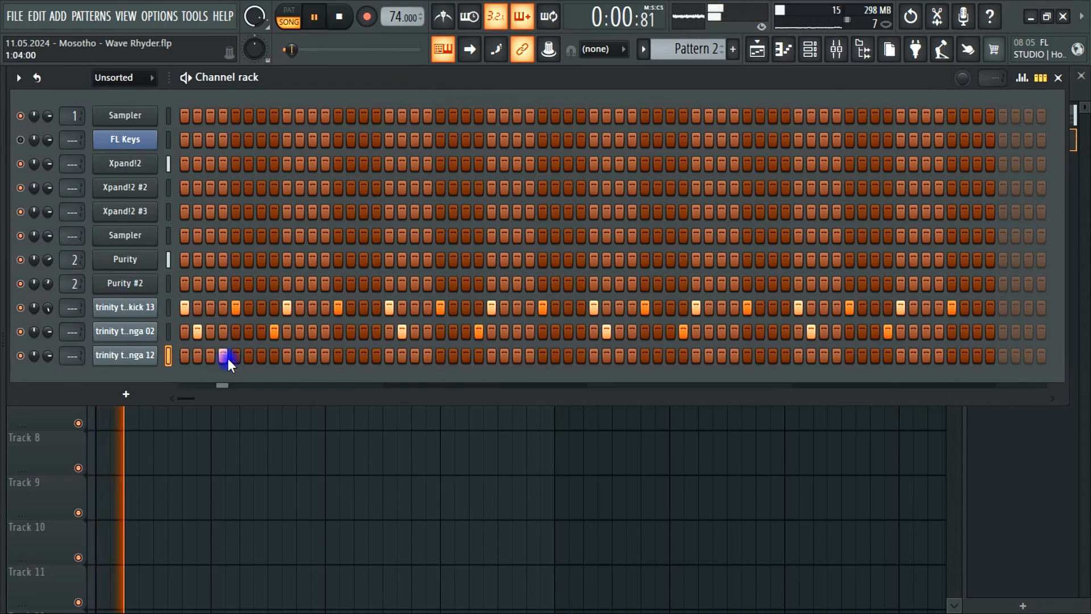
Move the conga 12 note slightly later to 1:04:08 in the piano roll and check it in playback.
right_click(161, 351)
click(193, 354)
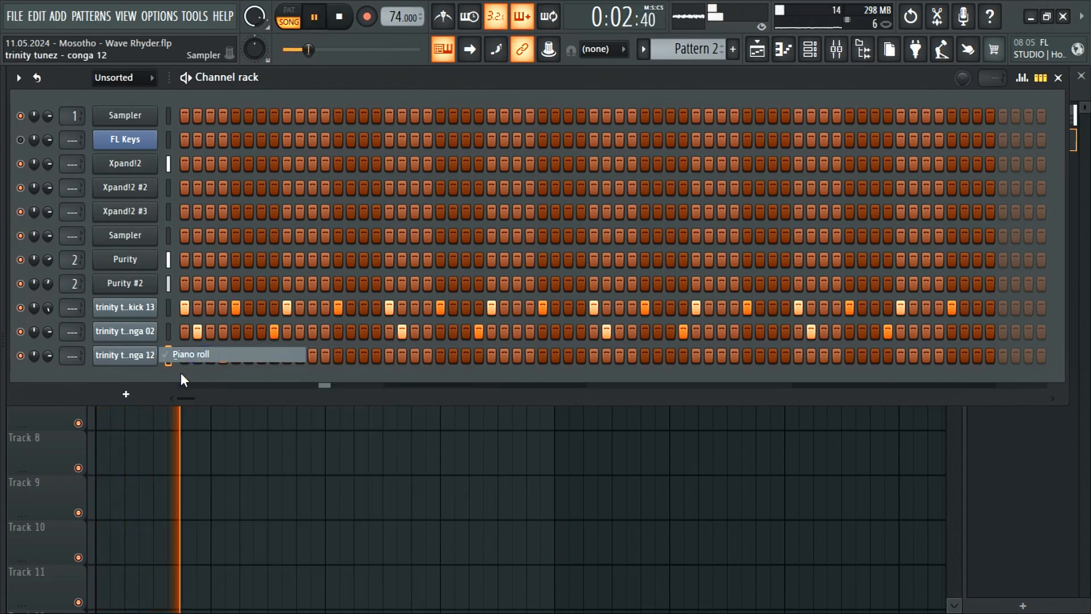
drag(152, 442, 161, 444)
key(space)
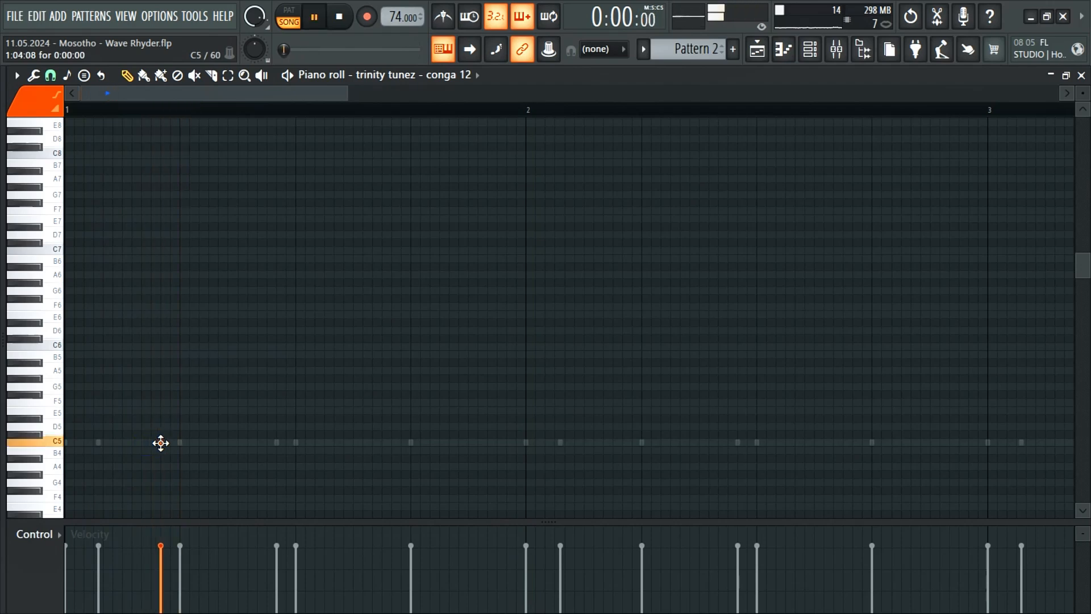
Add a matching conga 12 note on bar 2's fourth step and pan the first note left and the second right.
key(space)
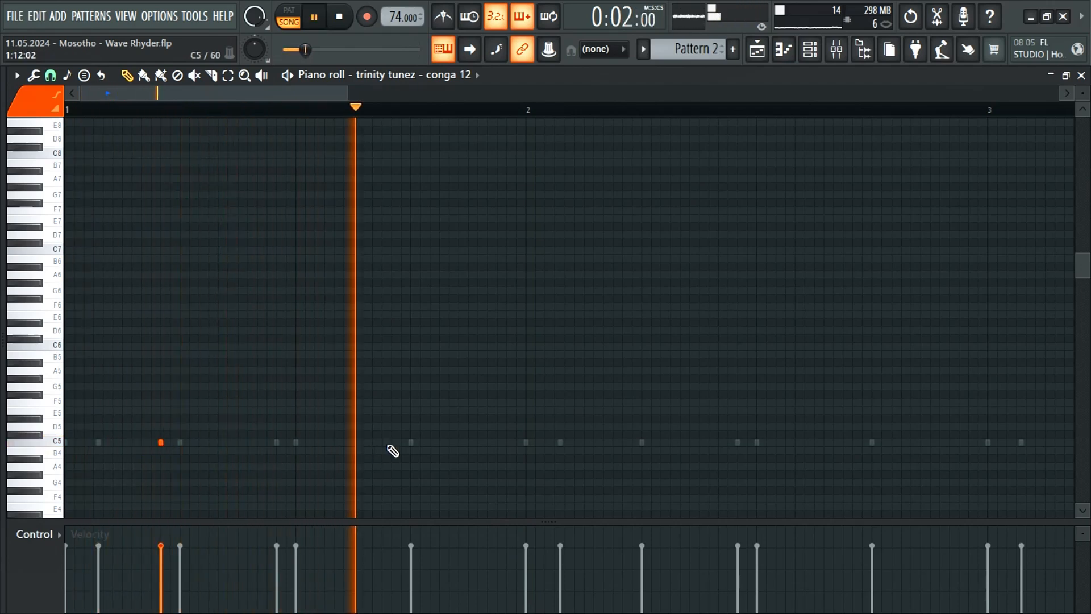
click(623, 442)
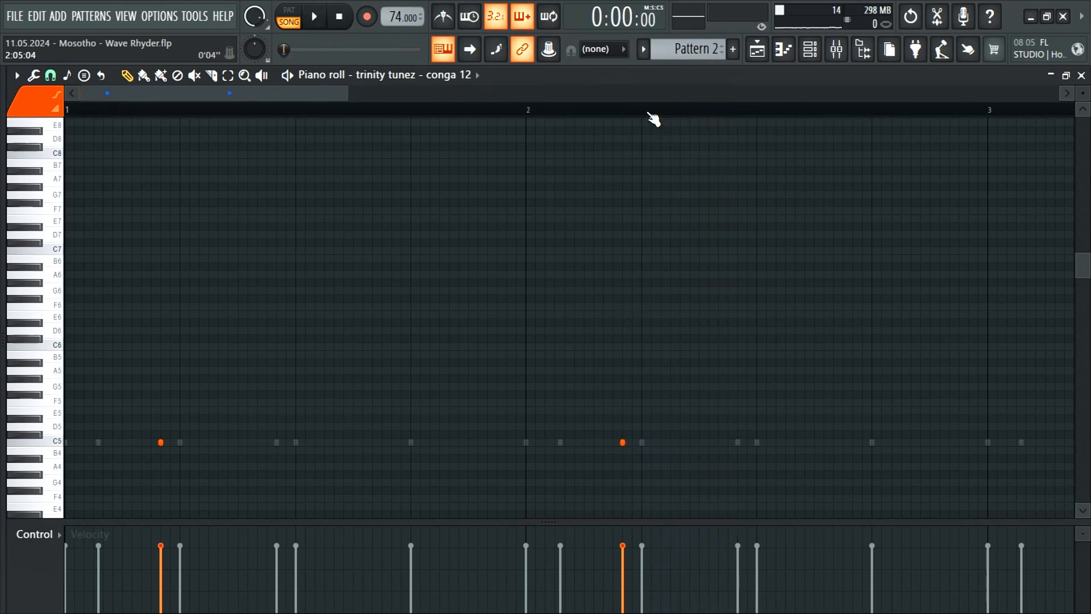
click(39, 539)
click(41, 515)
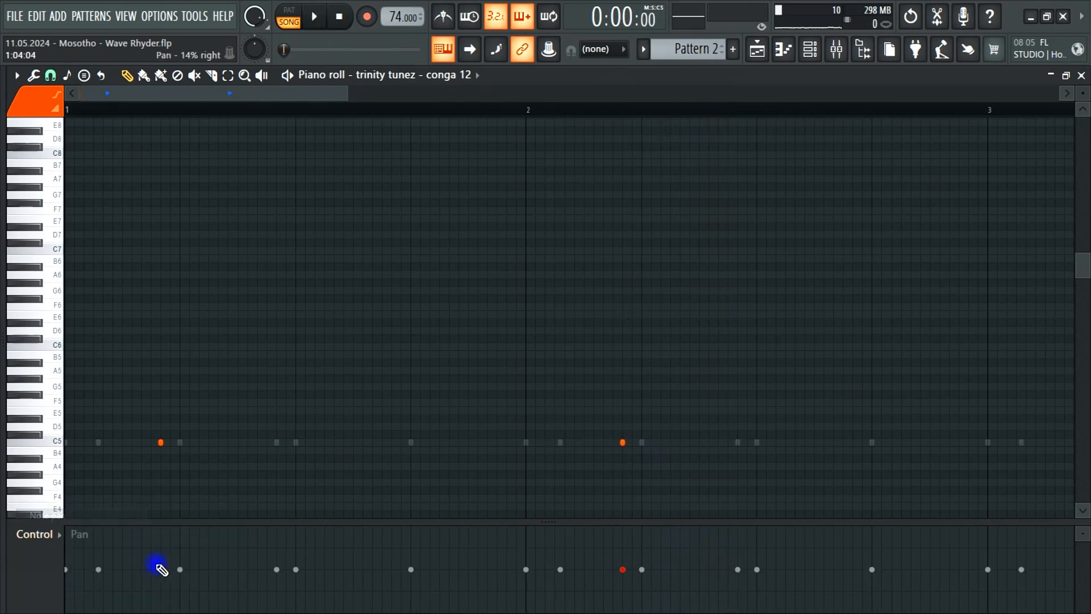
key(space)
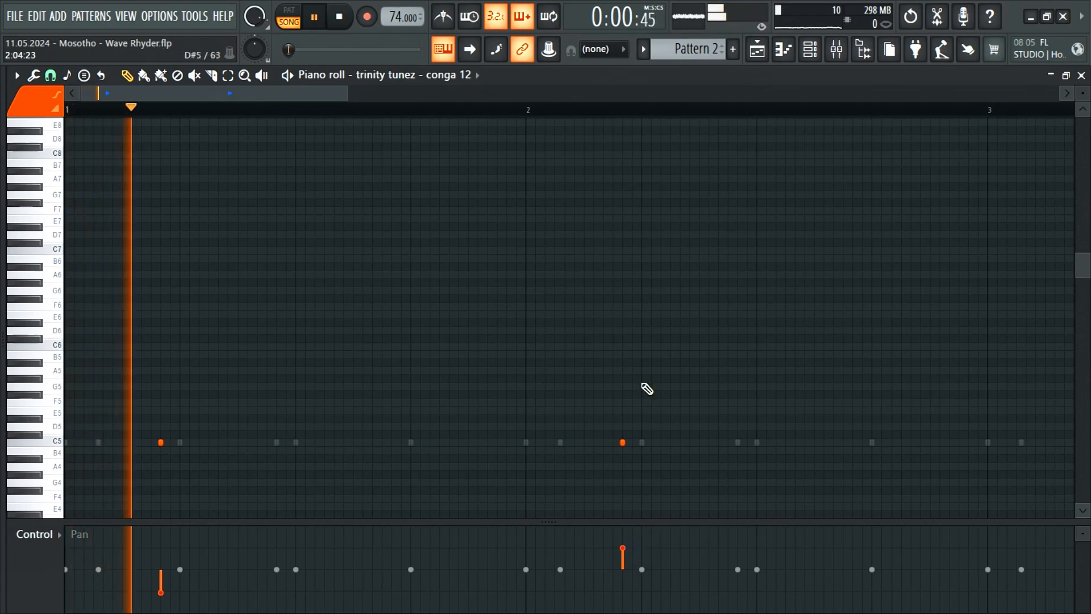
Try repeating the selected range of conga 12 notes three times along the pattern and delete the surplus copy.
drag(645, 110, 5, 171)
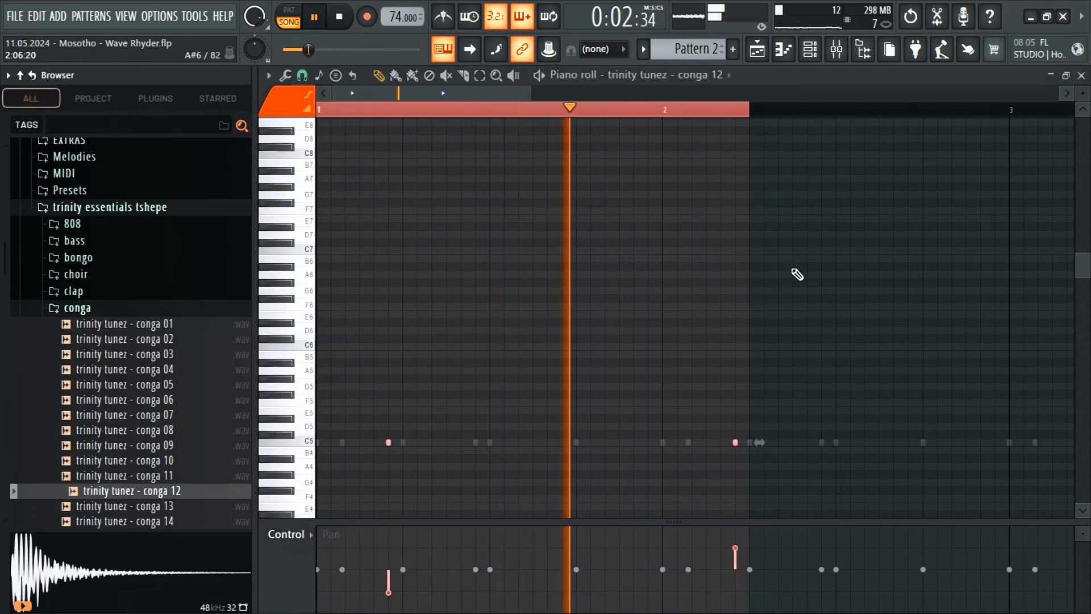
key(ctrl+b)
key(ctrl+b)
key(ctrl+b)
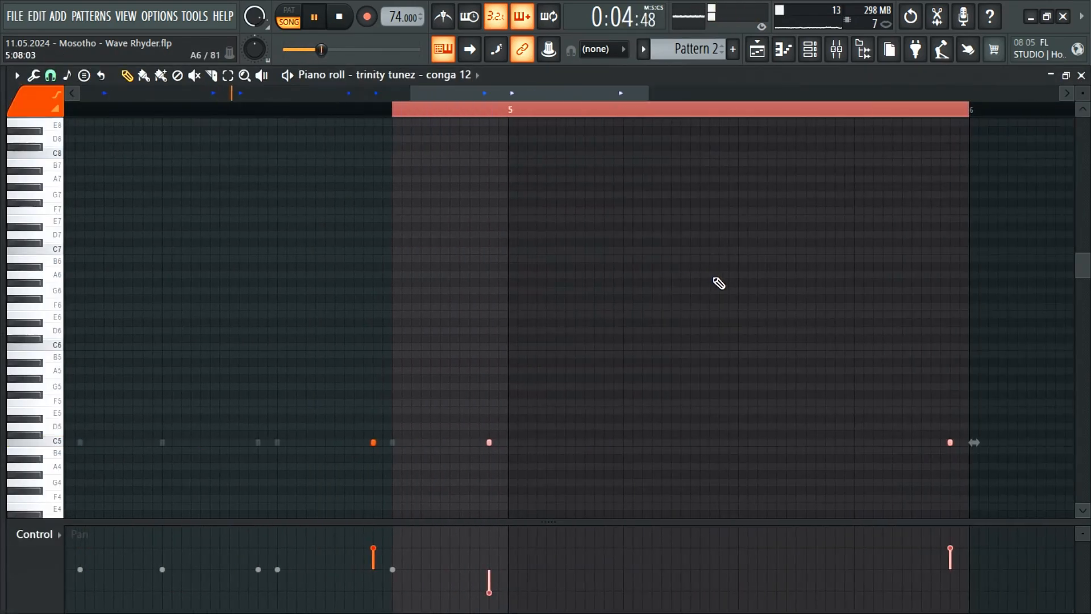
key(Delete)
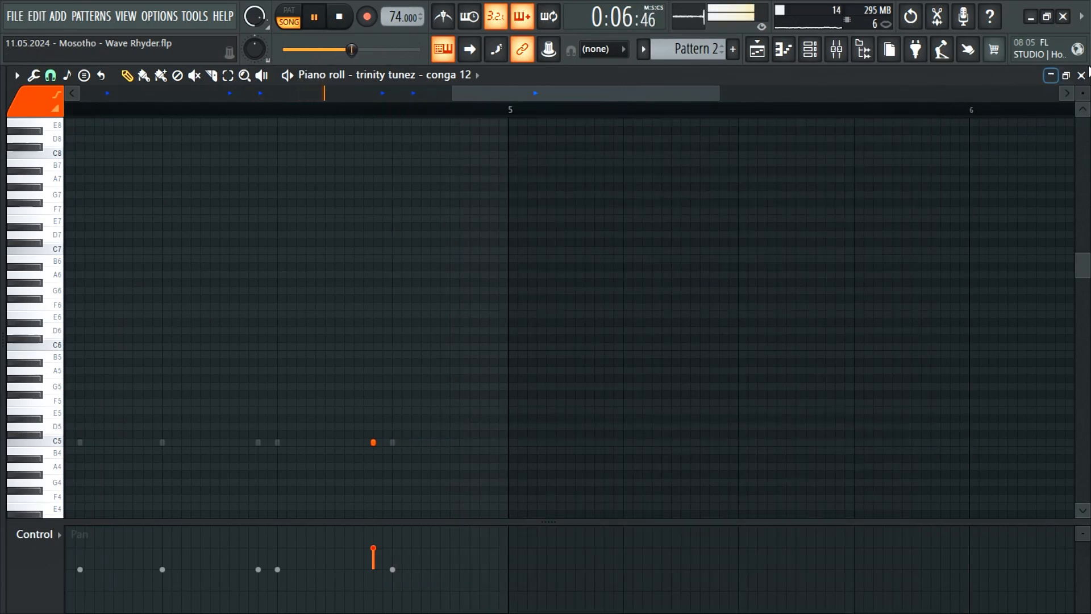
click(1081, 75)
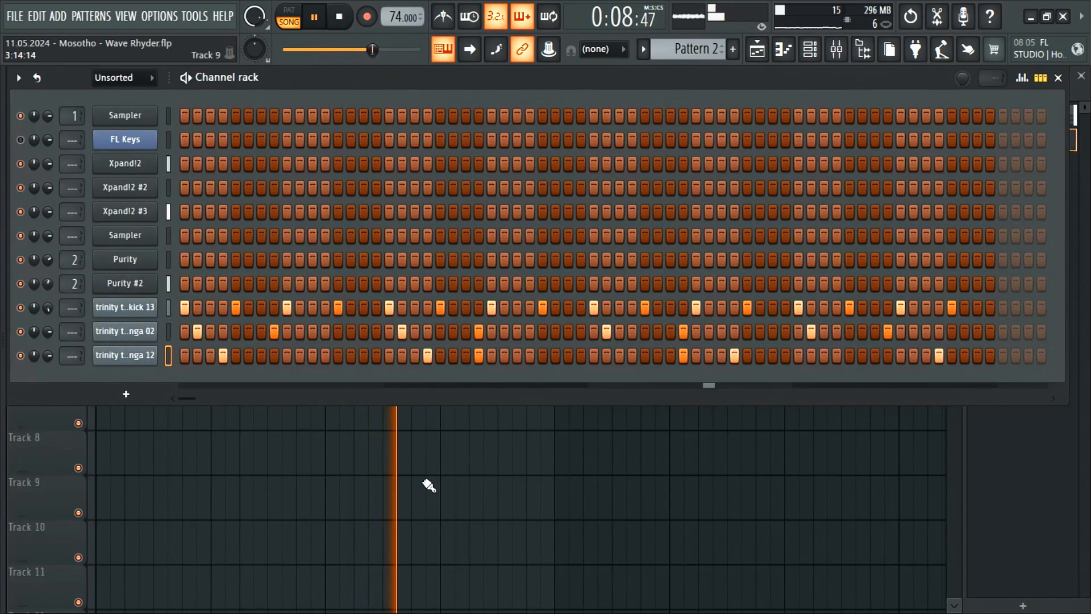
Undo the conga 12 note deletion and duplications in the piano roll, leaving the original two notes.
right_click(159, 356)
click(200, 356)
key(ctrl+z)
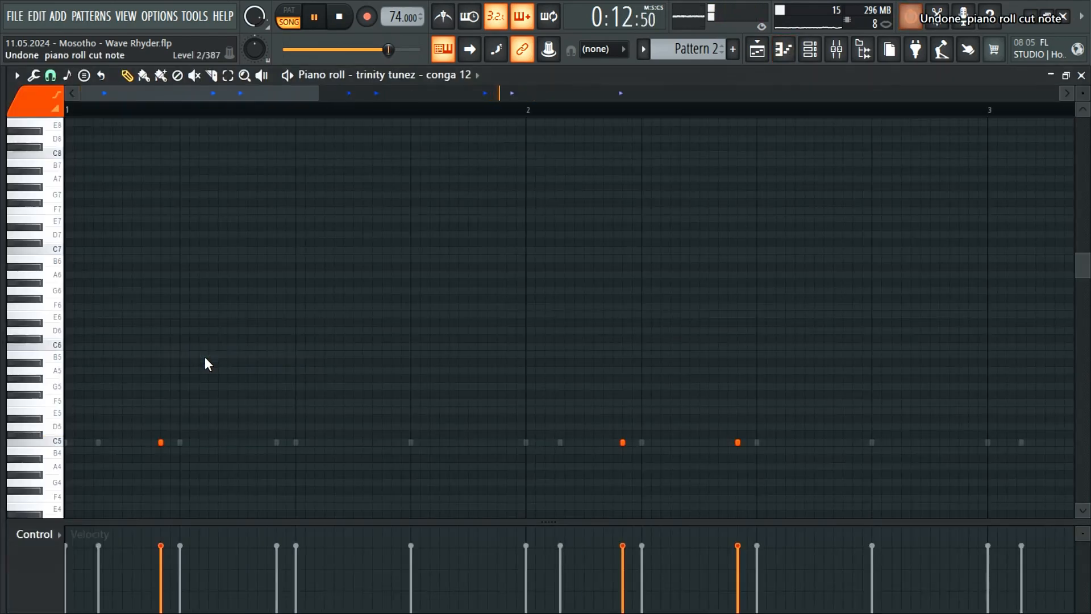
key(space)
drag(319, 93, 711, 149)
key(ctrl+z)
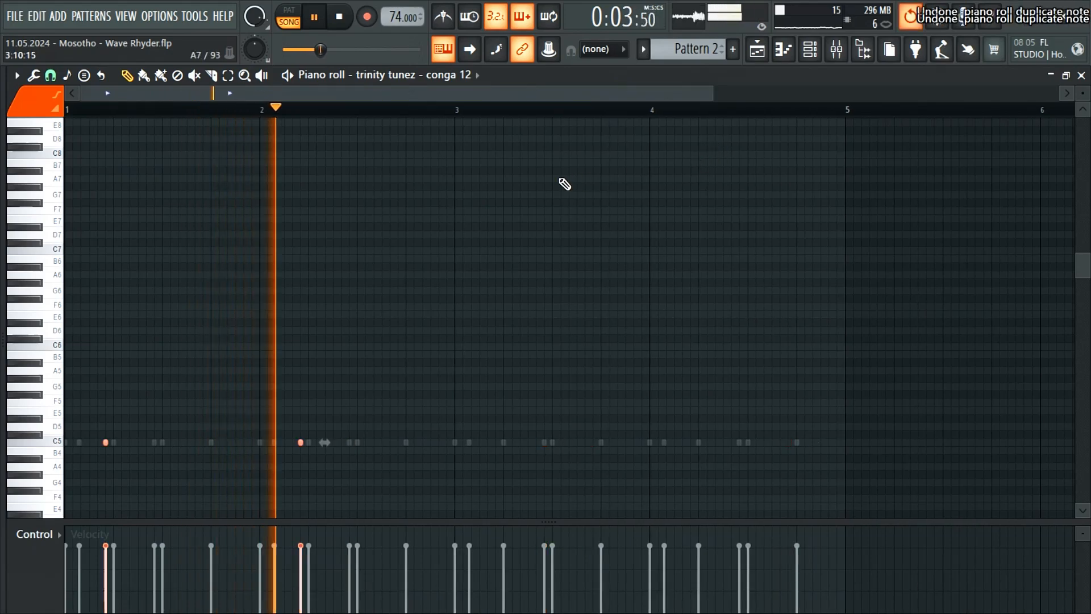
Duplicate the conga 12 notes of bars 1 and 2 into bars 3 and 4, then close the piano roll.
drag(460, 112, 3, 139)
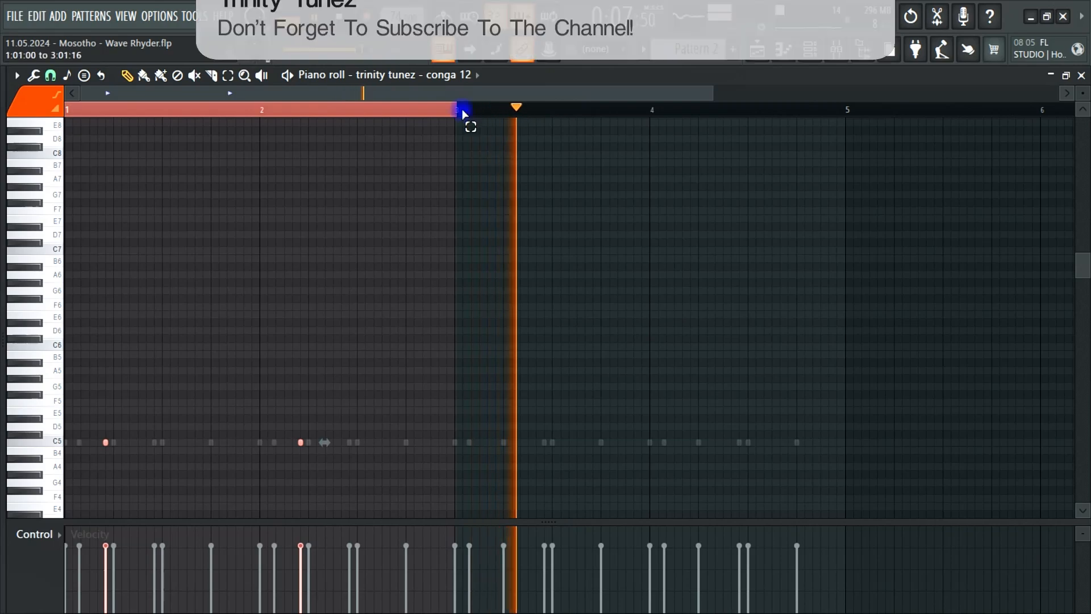
key(ctrl+b)
key(ctrl+d)
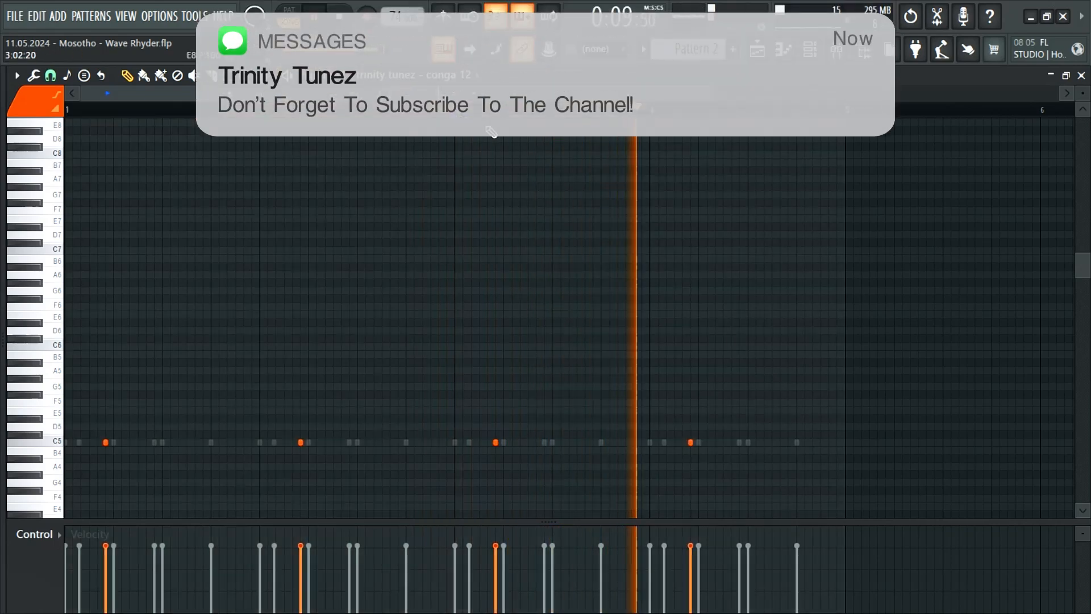
click(1082, 76)
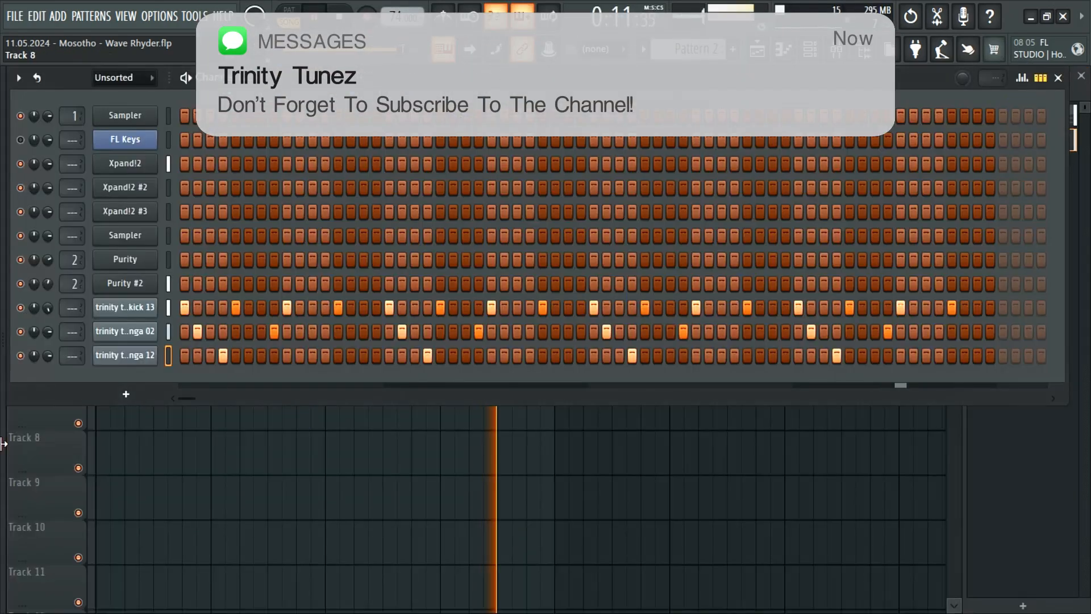
Audition samples congo 02 to congo 06 in the congo folder against the playing pattern.
mouse_move(2, 444)
click(103, 311)
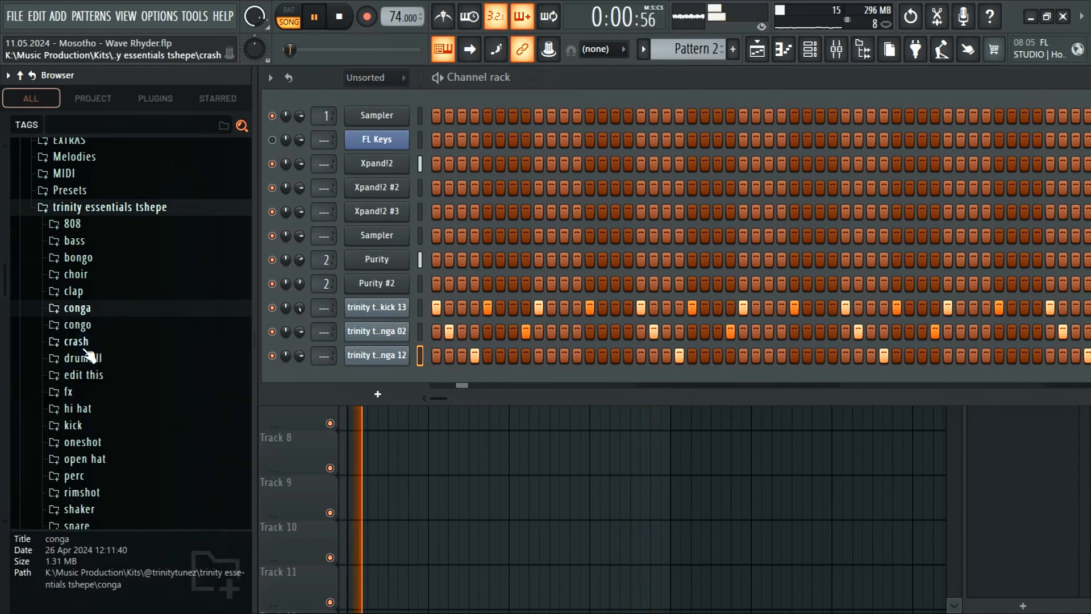
click(89, 328)
click(101, 357)
click(127, 372)
click(140, 387)
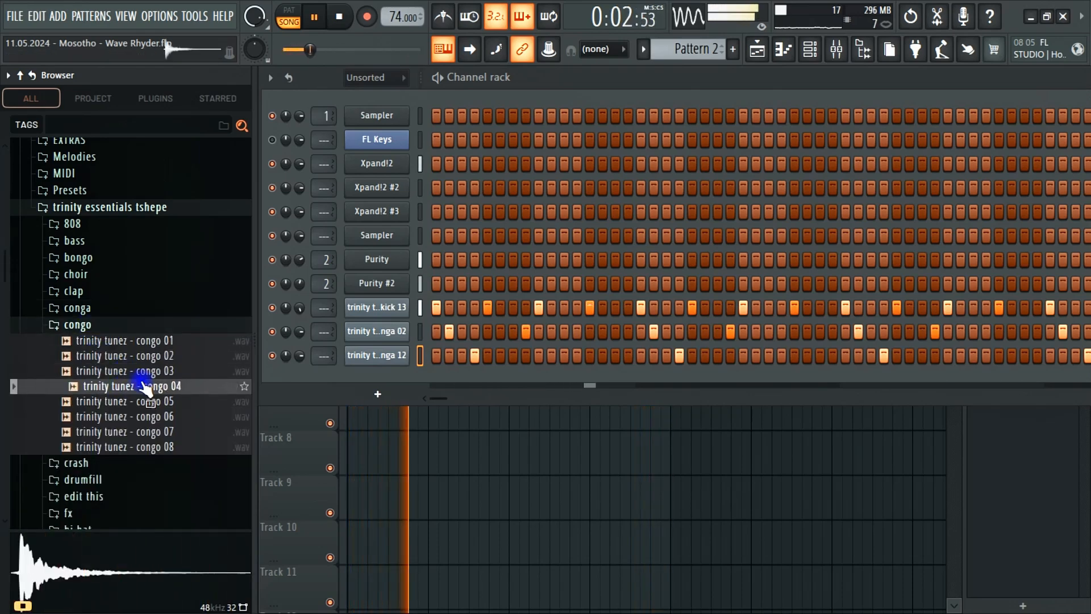
click(142, 404)
click(145, 418)
click(147, 407)
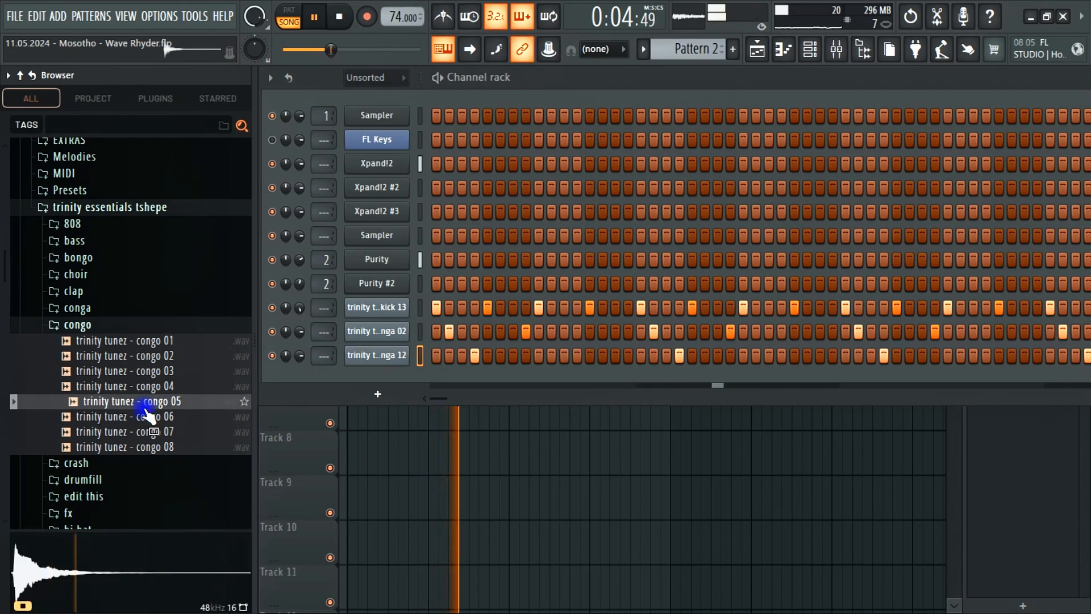
click(146, 418)
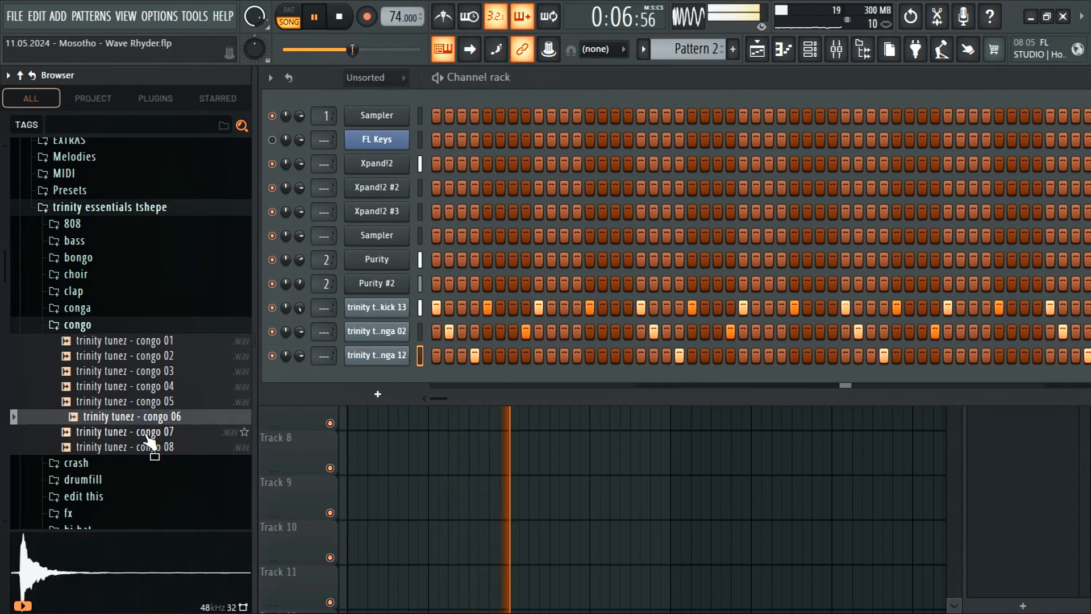
click(150, 417)
Open trinity tunez - congo 06 in a new channel and close its sampler window.
right_click(151, 415)
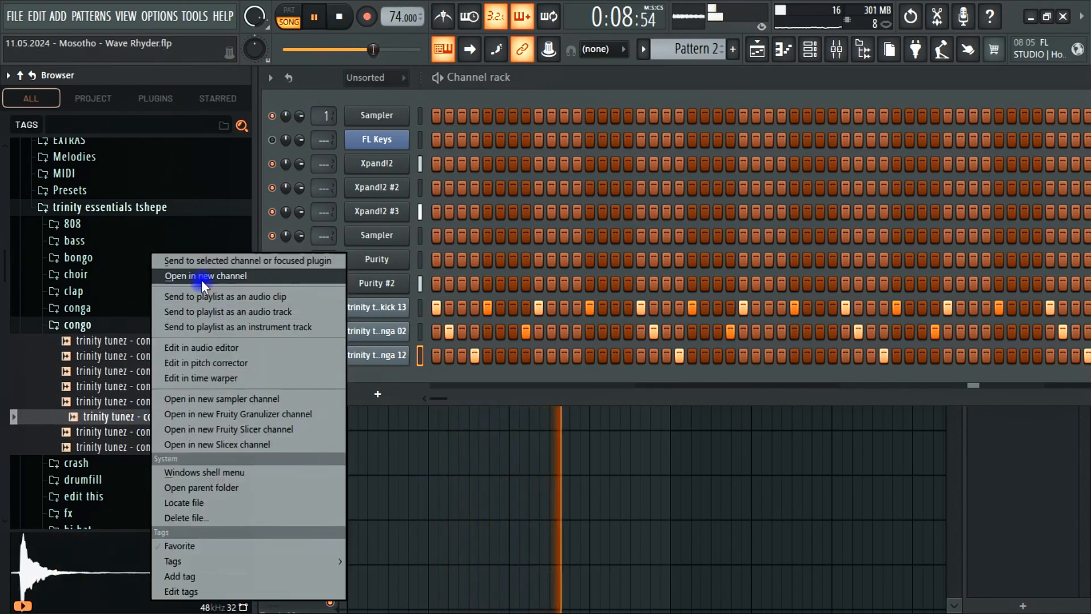
click(203, 278)
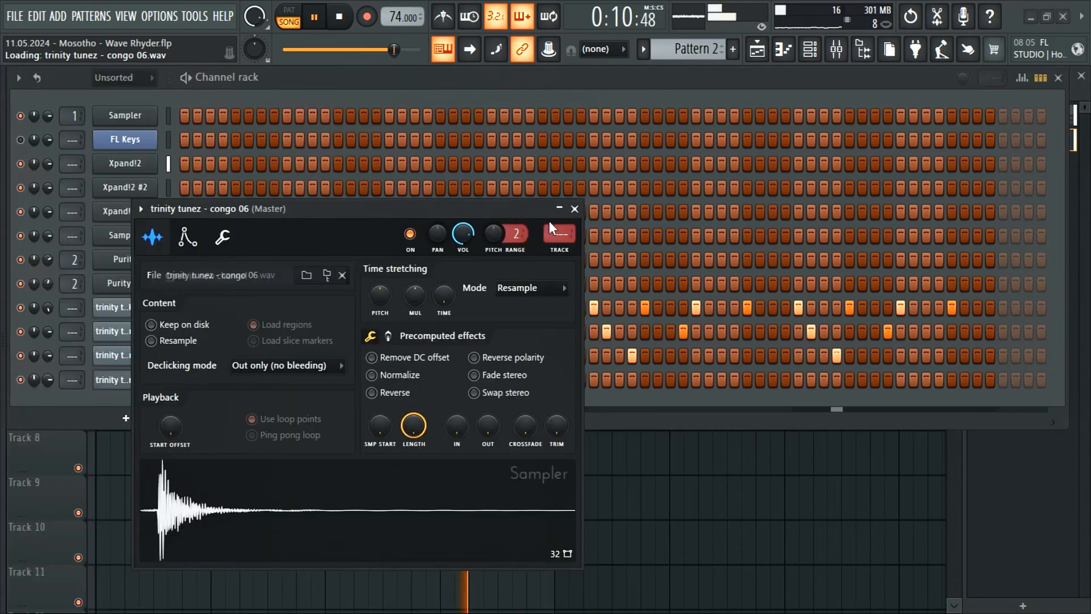
click(574, 208)
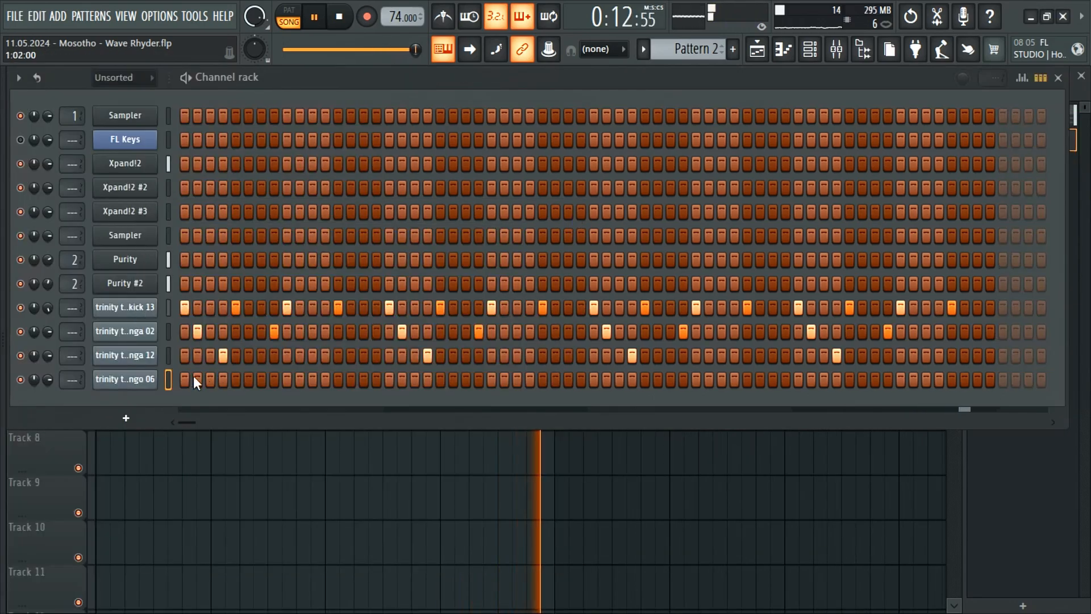
Place congo 06 hits on steps 1 and 3 and set the channel's sample start offset to 4%.
click(211, 380)
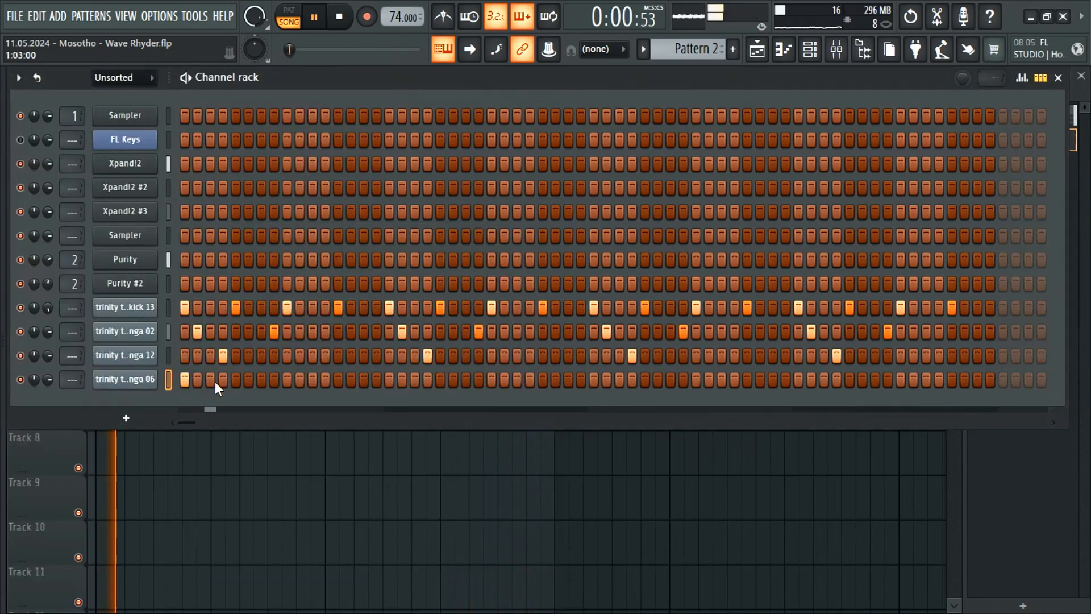
click(129, 382)
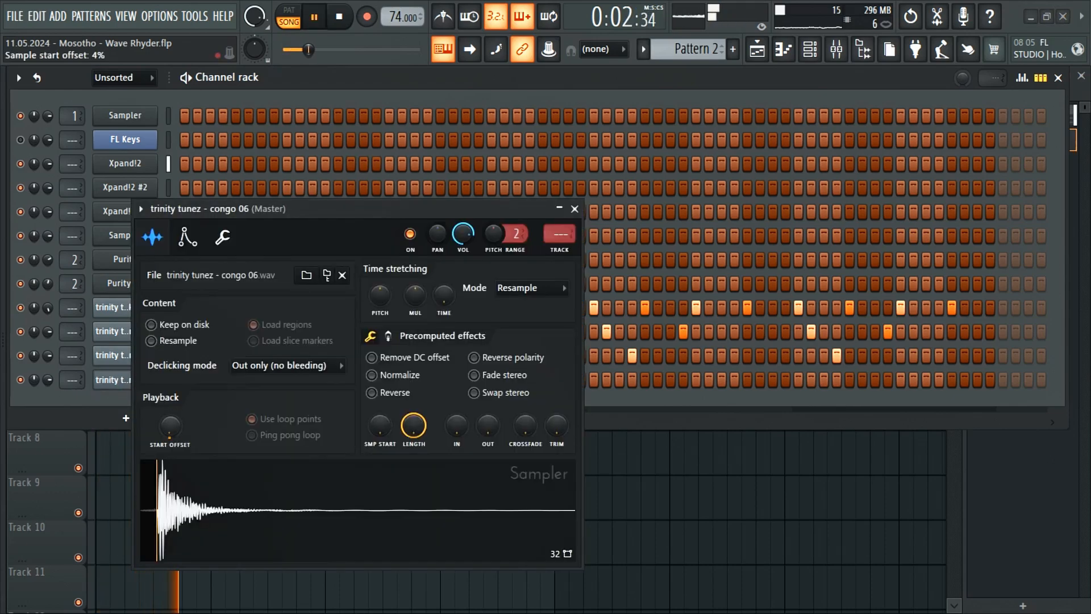
click(575, 209)
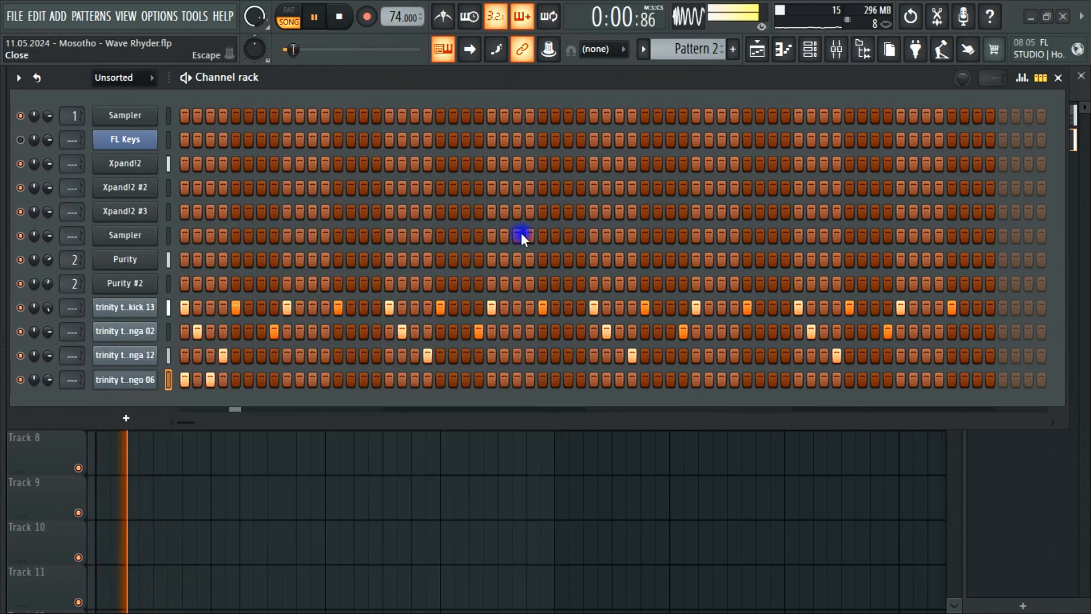
Open the congo 06 piano roll and try shifting the note at 1:03:00 while checking its timing in playback.
right_click(126, 381)
click(182, 375)
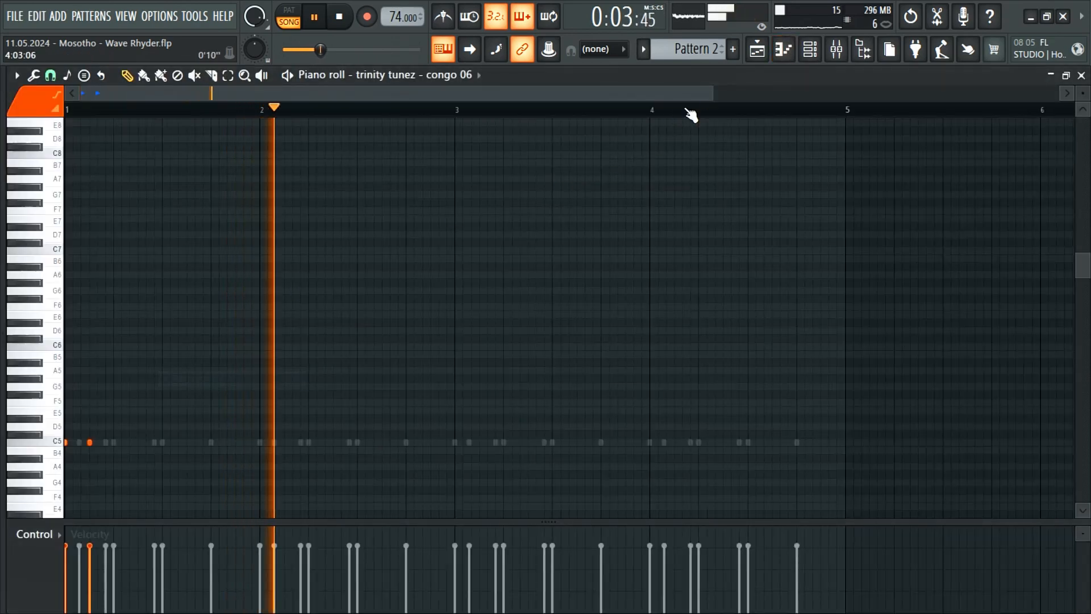
drag(714, 92, 163, 270)
key(space)
key(space)
key(space)
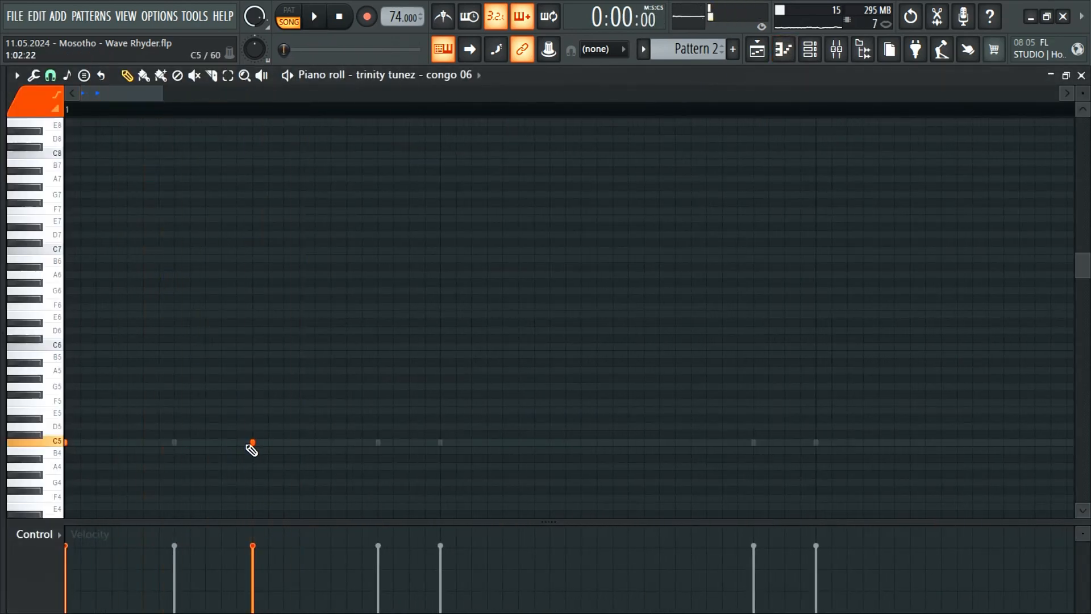
key(space)
mouse_move(250, 443)
mouse_down()
mouse_move(172, 441)
mouse_move(266, 452)
mouse_move(222, 441)
mouse_move(260, 445)
mouse_up()
key(space)
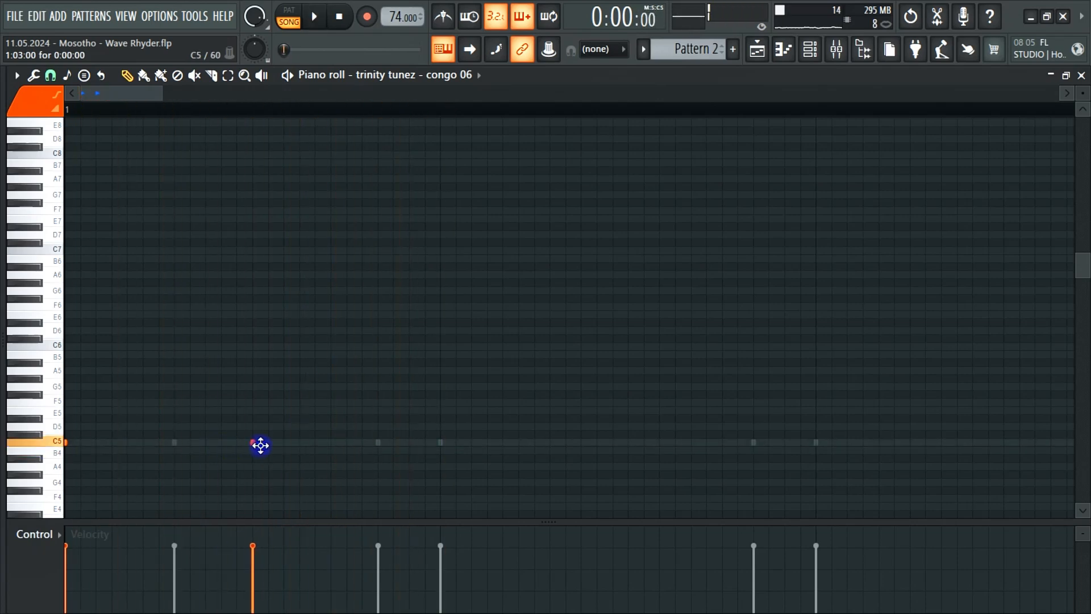
Delete the congo 06 note at the start of bar 1 and add a note slightly late on step 6.
key(space)
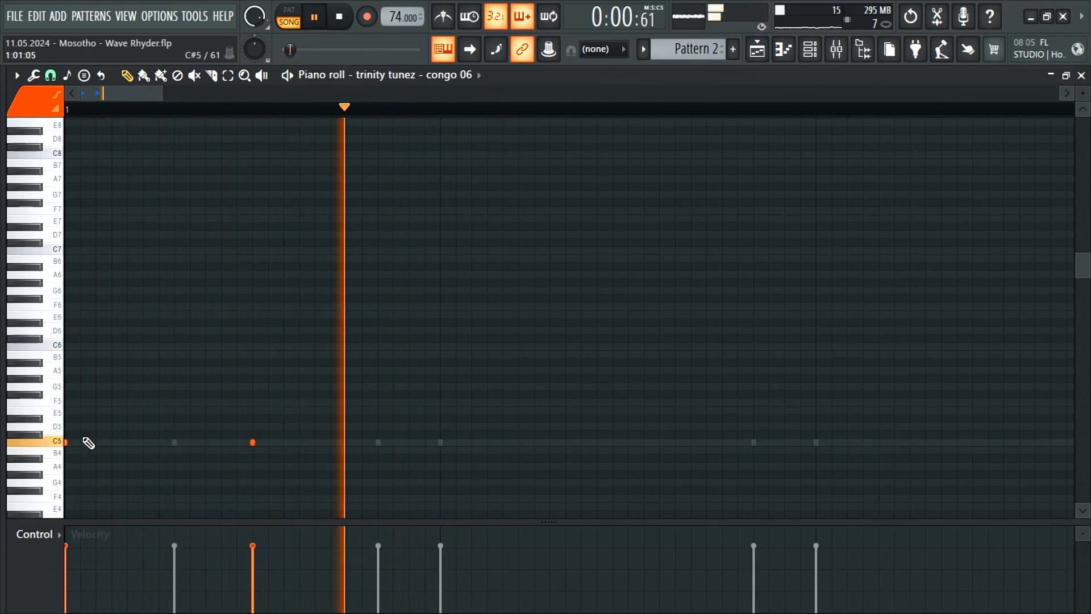
key(space)
key(space)
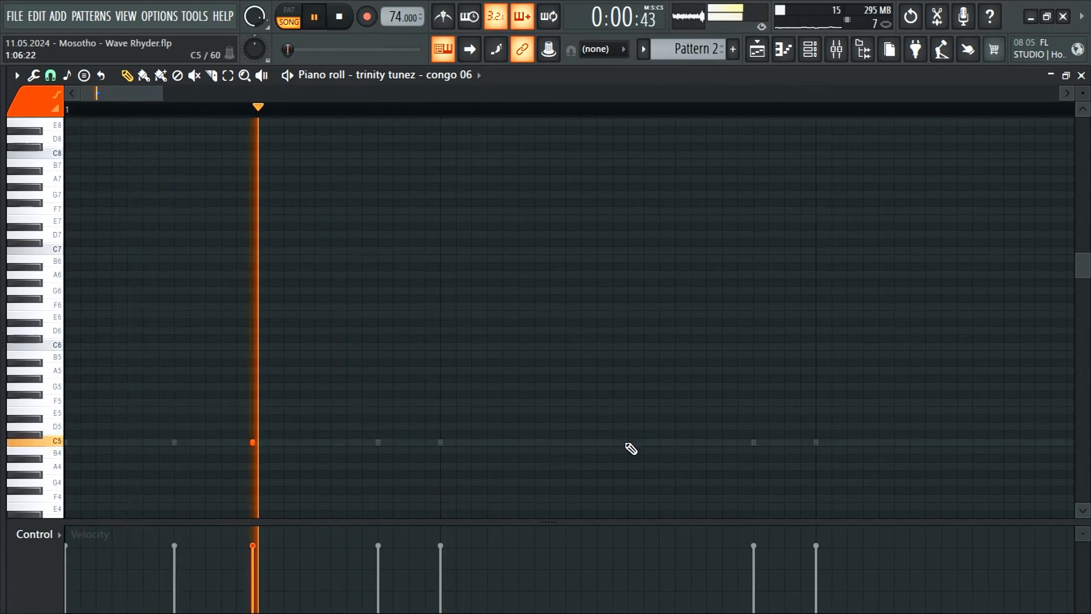
drag(628, 443, 554, 442)
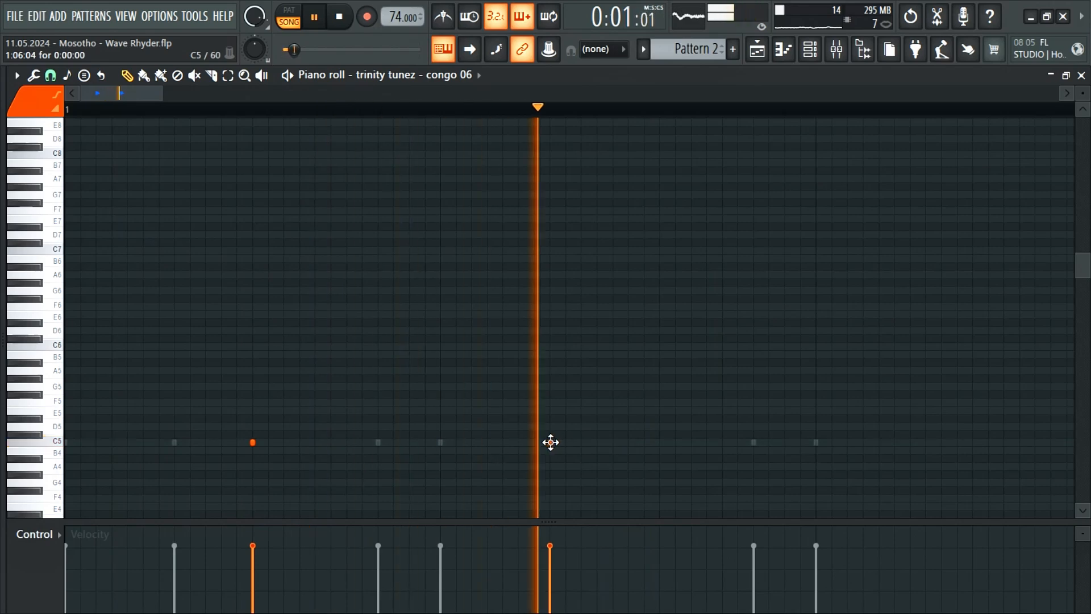
Pan the congo 06 note at 1:03:00 about 58% right and the step 6 note 31% left.
click(54, 534)
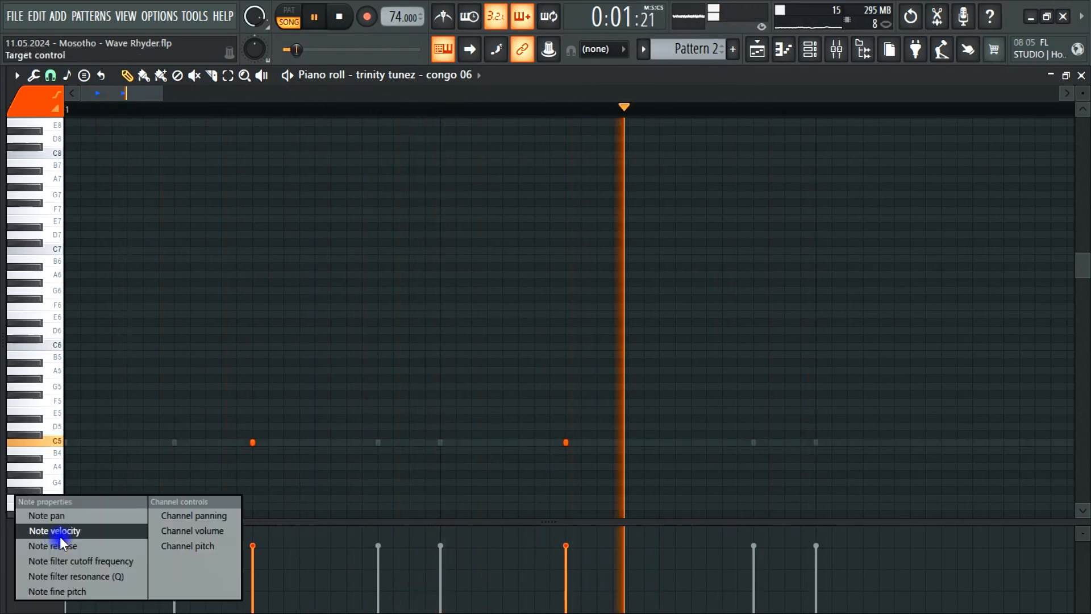
click(43, 515)
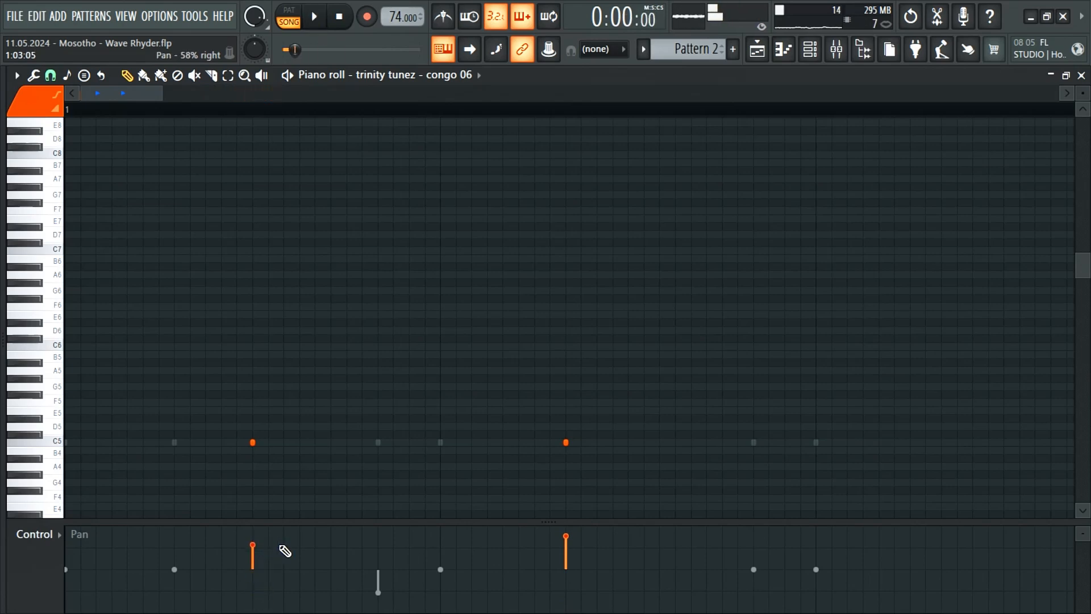
drag(577, 591, 580, 589)
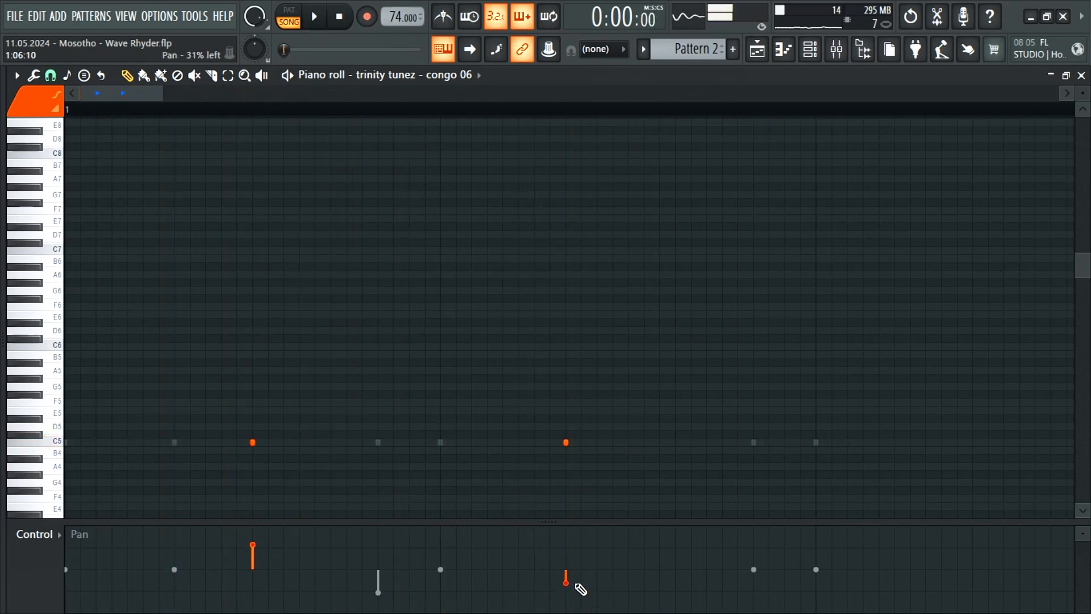
key(space)
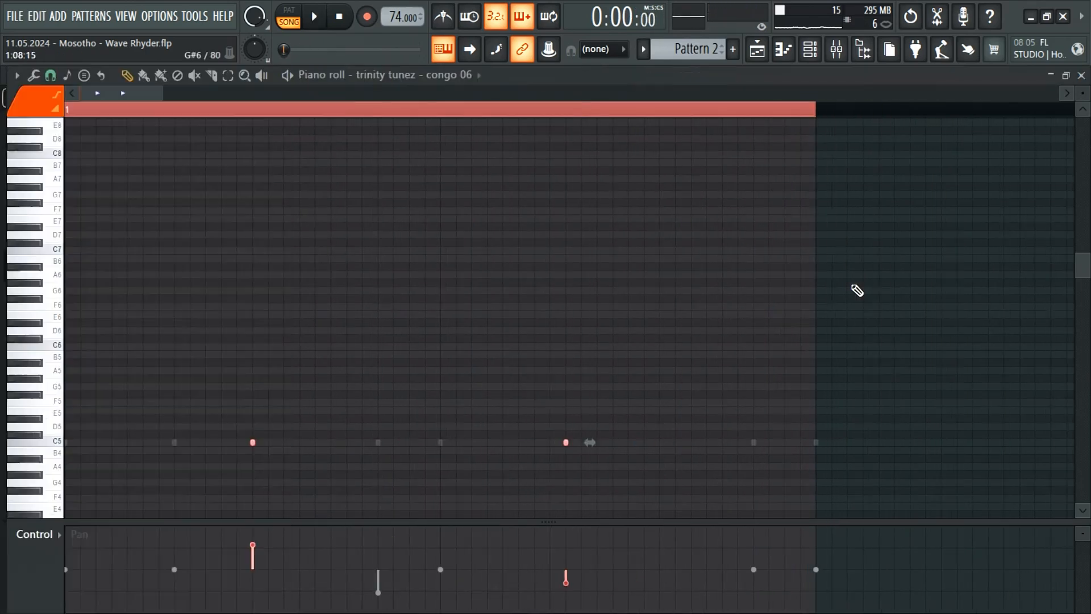
Duplicate the two congo 06 notes with varied panning and repeat the resulting four-note phrase along the pattern.
scroll(857, 294, right, 1)
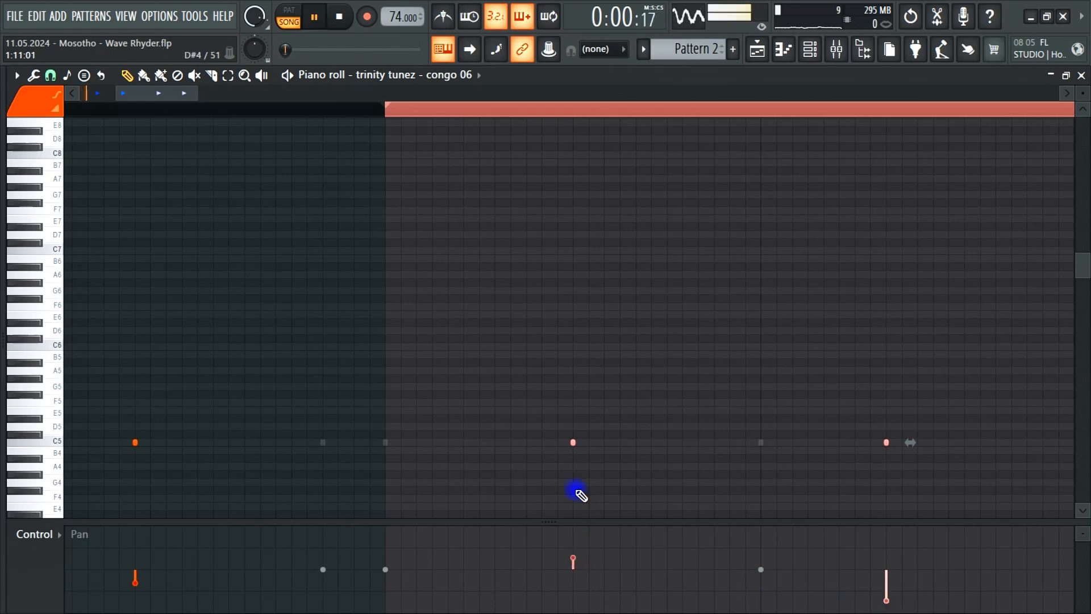
drag(391, 107, 1, 129)
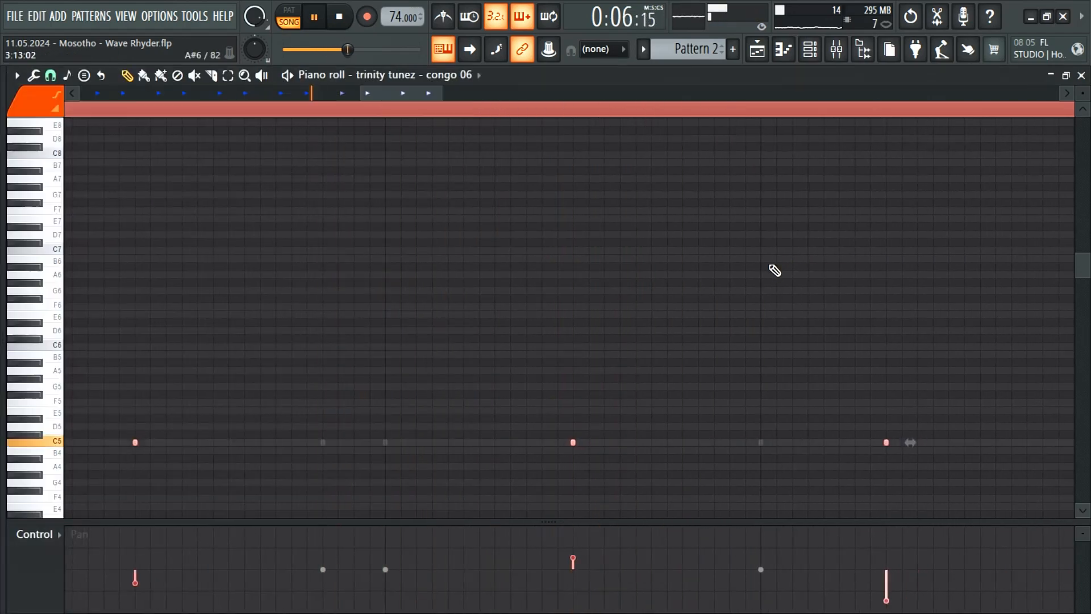
Repeat the panned congo 06 phrase to fill the pattern through bar 4 and close its piano roll.
drag(442, 92, 629, 121)
key(ctrl+b)
key(ctrl+d)
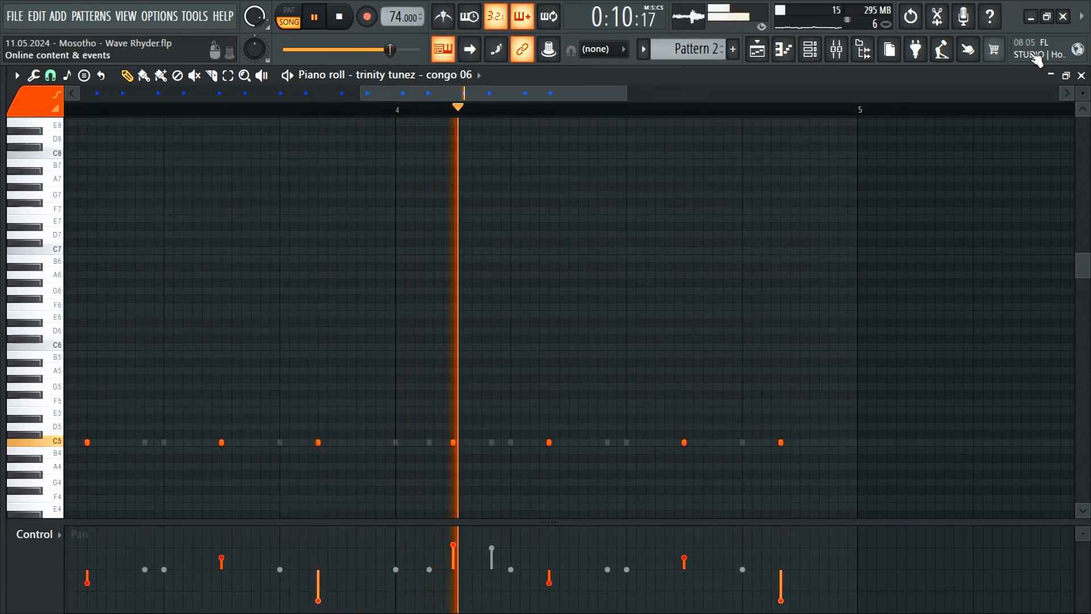
click(1081, 75)
mouse_move(1, 295)
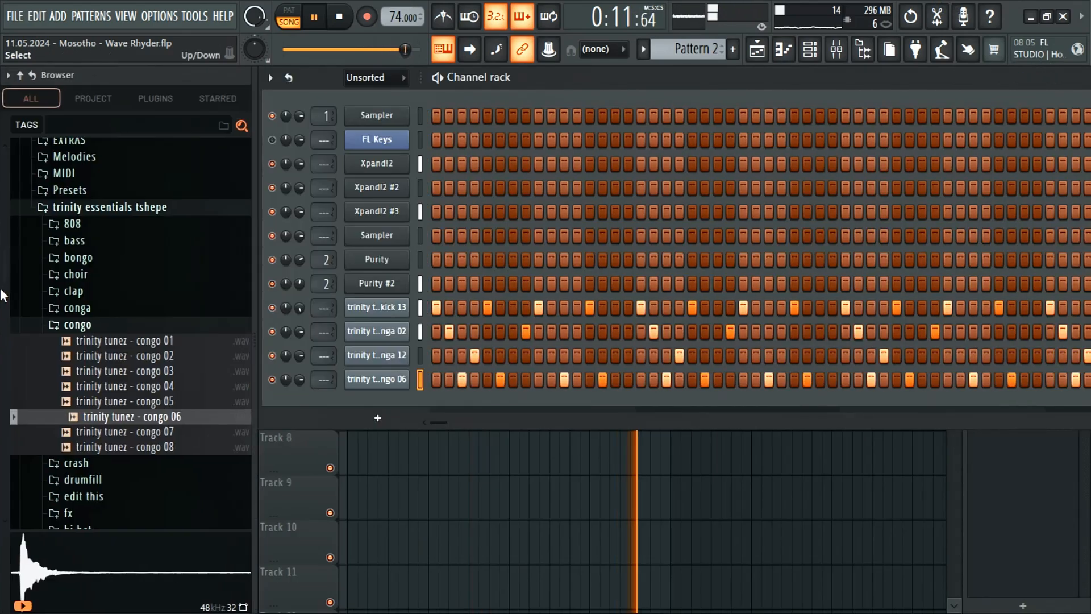
Switch from the congo folder to the perc folder and audition the trinity tunez perc samples, including perc 07 to 10.
click(97, 329)
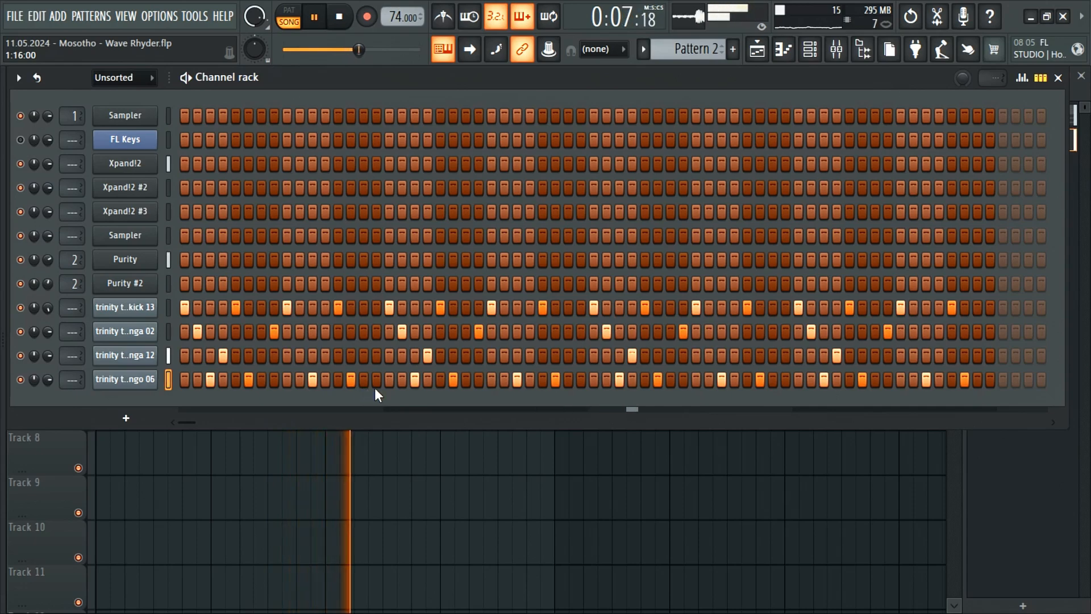
mouse_move(43, 442)
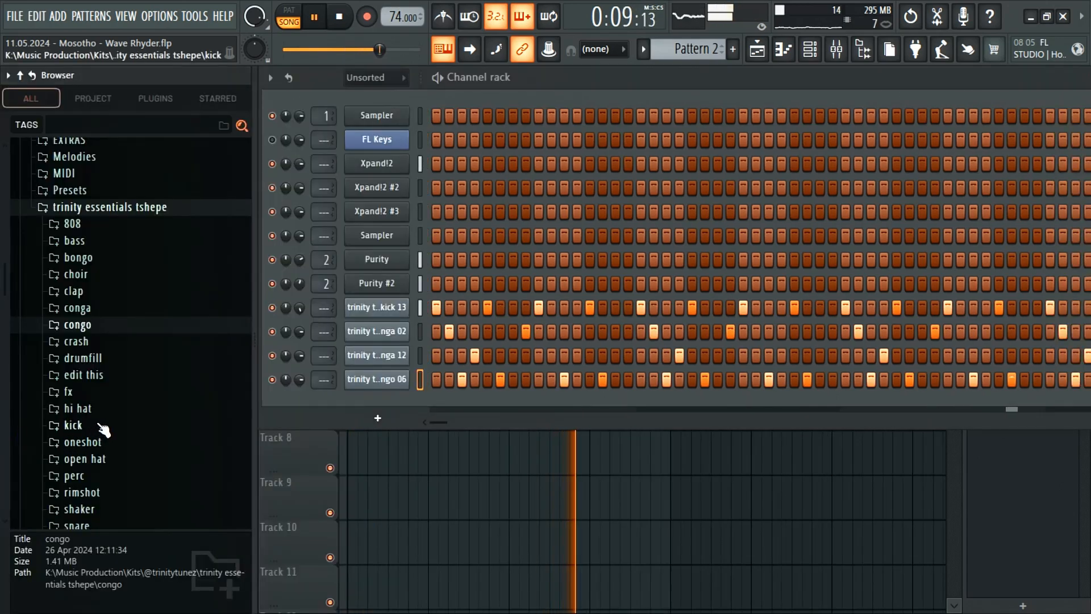
click(83, 481)
click(85, 481)
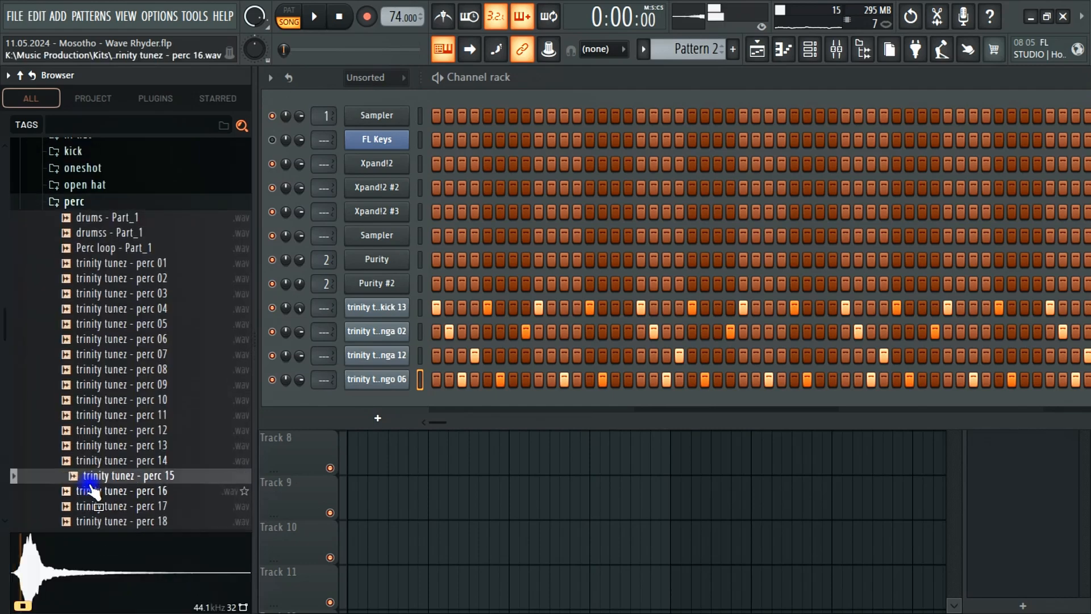
click(141, 463)
click(142, 446)
click(142, 431)
click(142, 399)
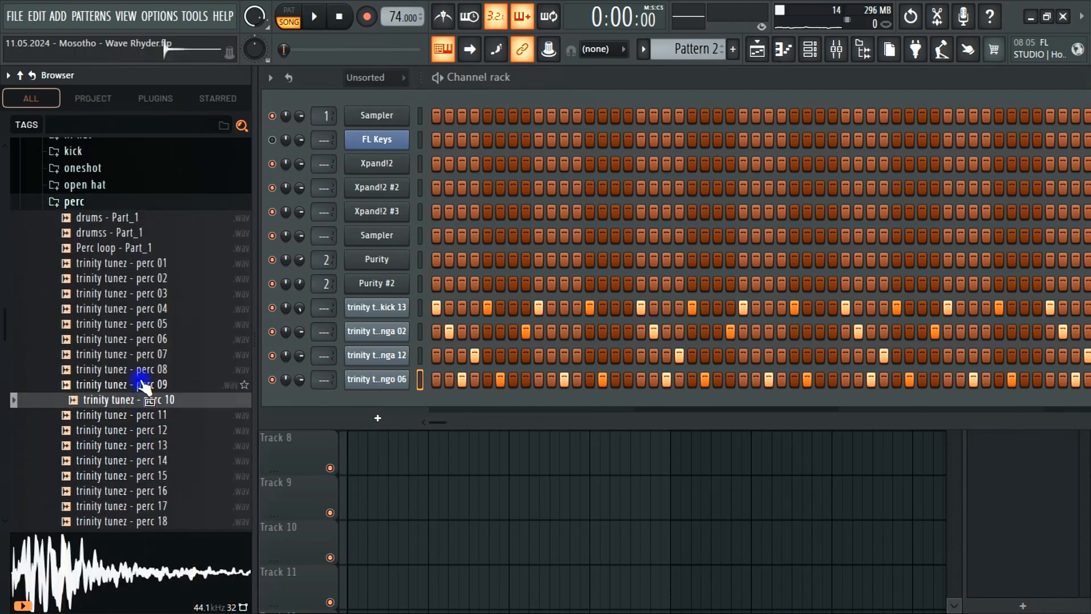
click(144, 385)
click(145, 369)
click(142, 340)
click(138, 351)
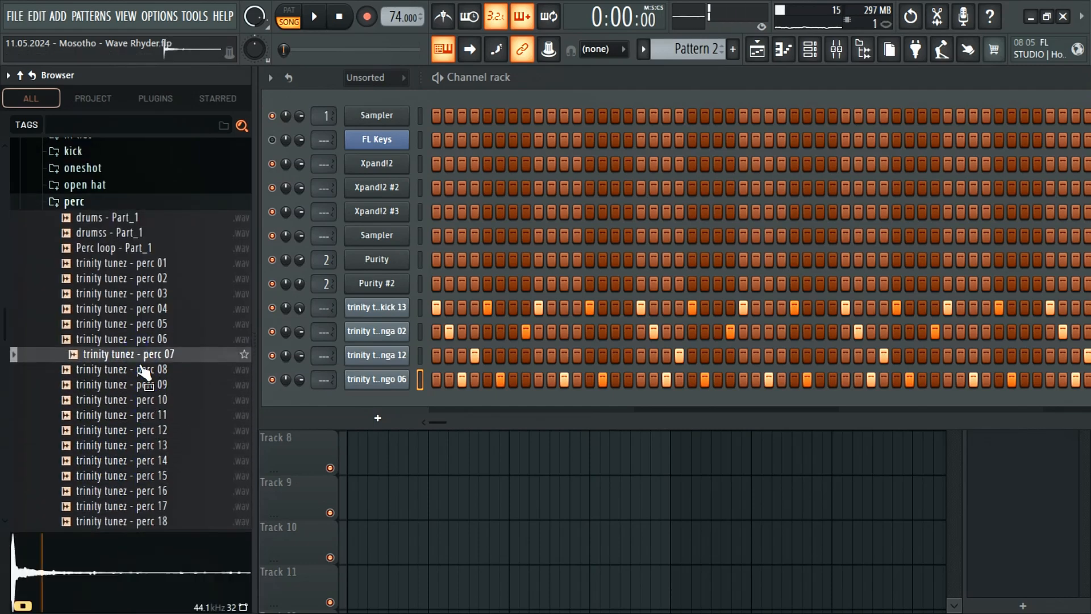
click(145, 370)
click(145, 385)
click(146, 399)
Load trinity tunez - perc 10 in a new channel, start playback and close its sampler settings.
right_click(146, 400)
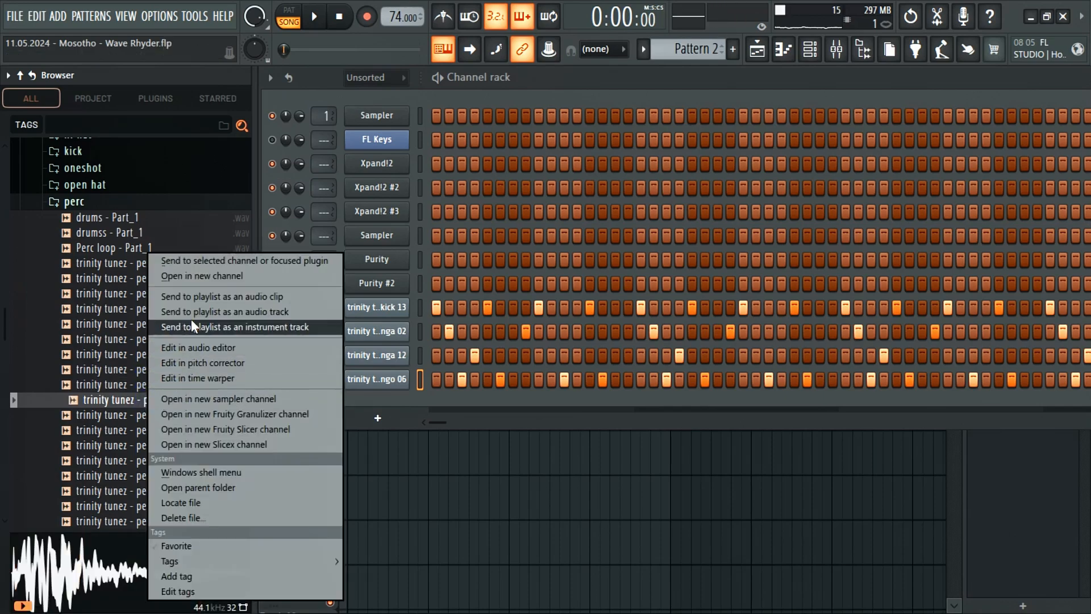
click(192, 281)
key(space)
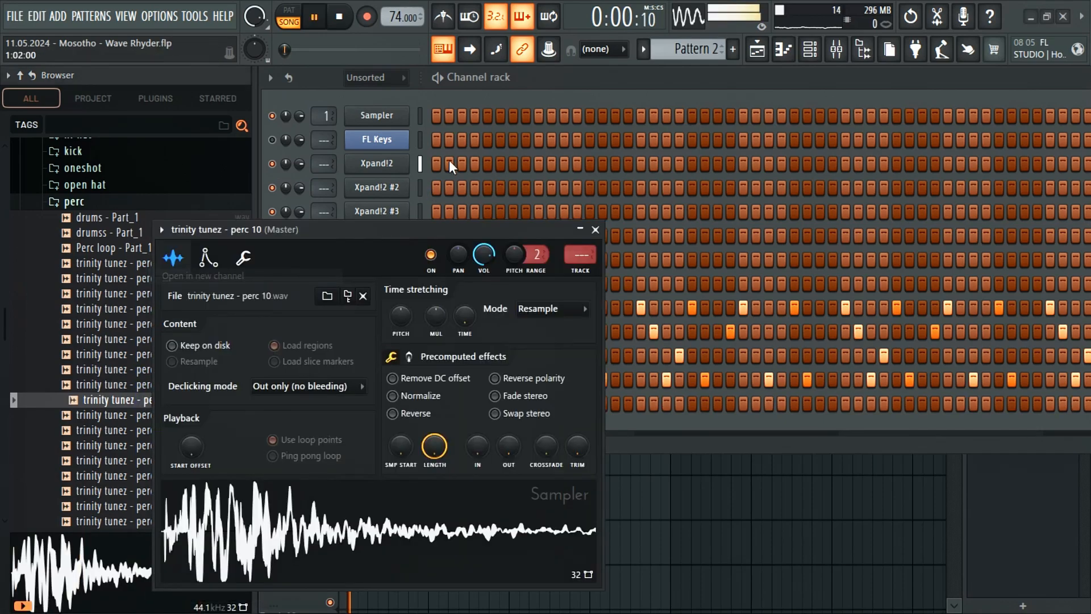
click(595, 231)
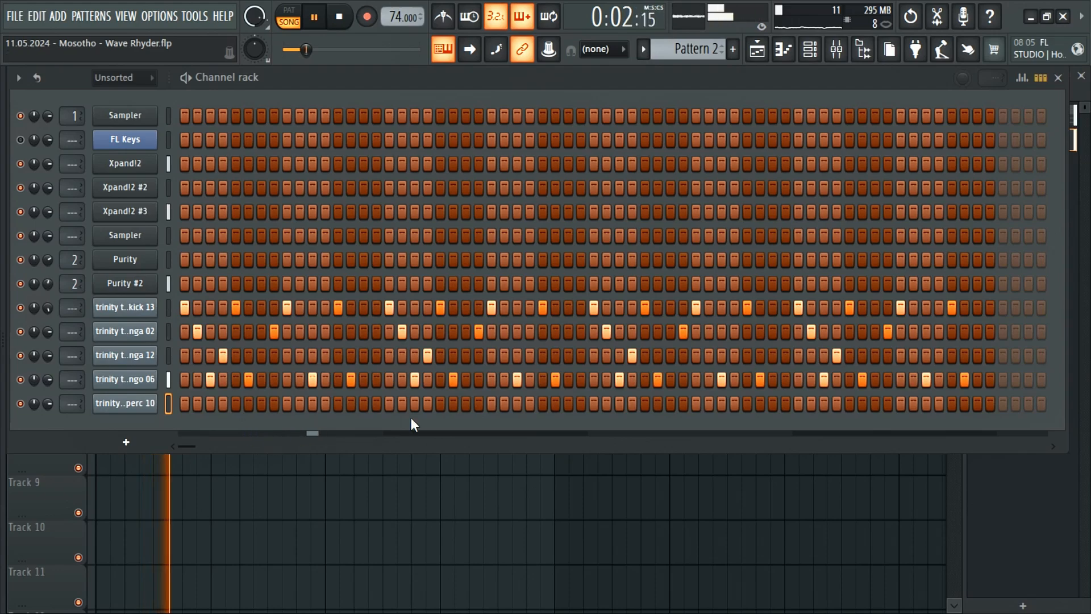
Add a perc 10 hit on step 24 and shift it slightly late in the piano roll during playback.
click(479, 403)
right_click(186, 401)
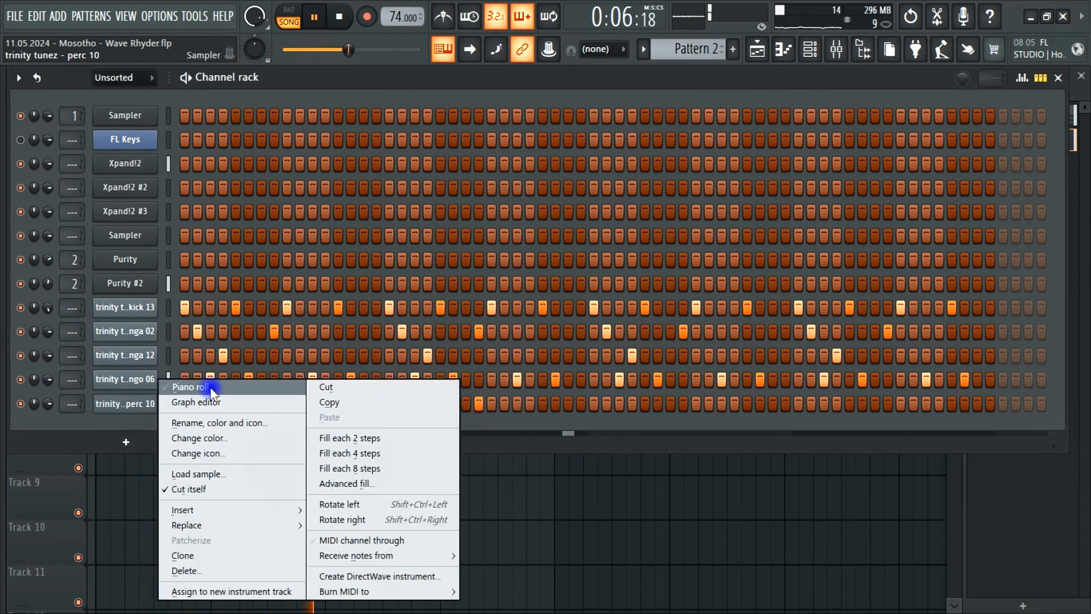
click(212, 391)
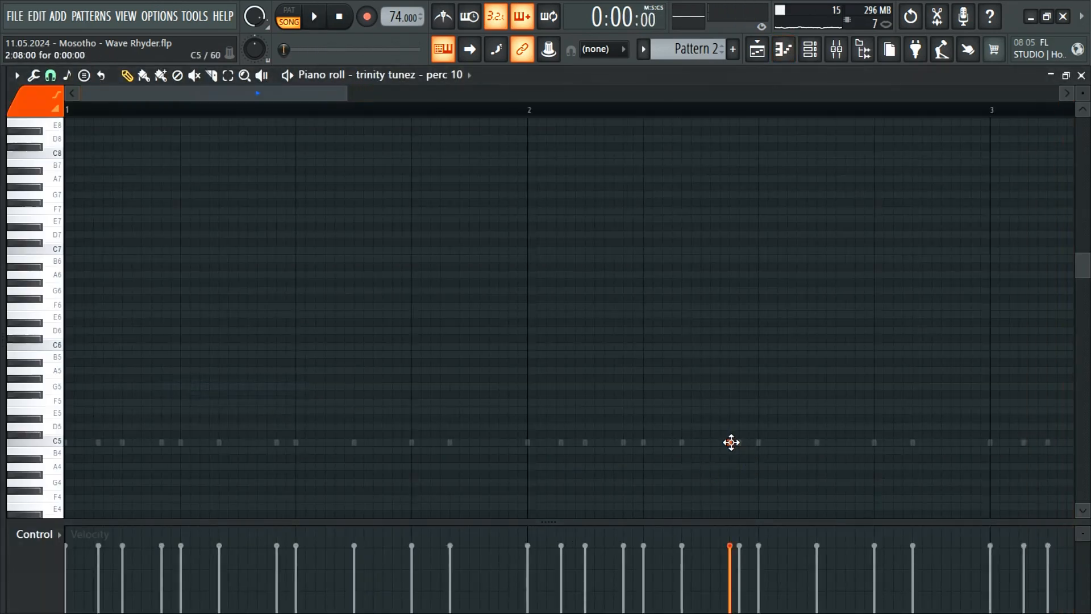
key(space)
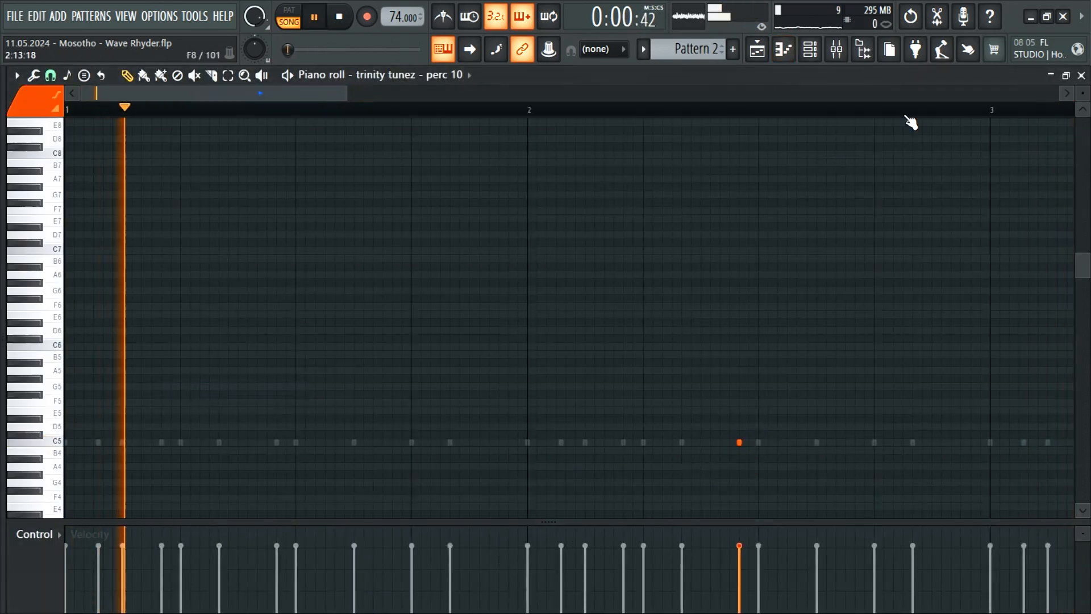
Repeat the first two bars of perc 10 across bars 3 and 4, and close the piano roll.
drag(991, 108, 3, 183)
click(2, 184)
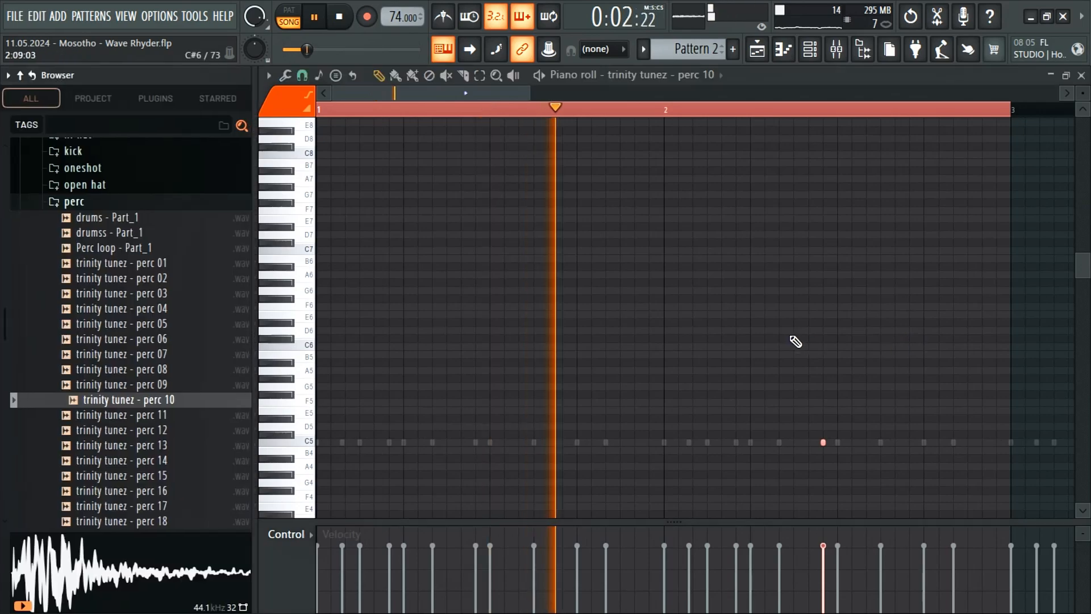
scroll(792, 339, right, 3)
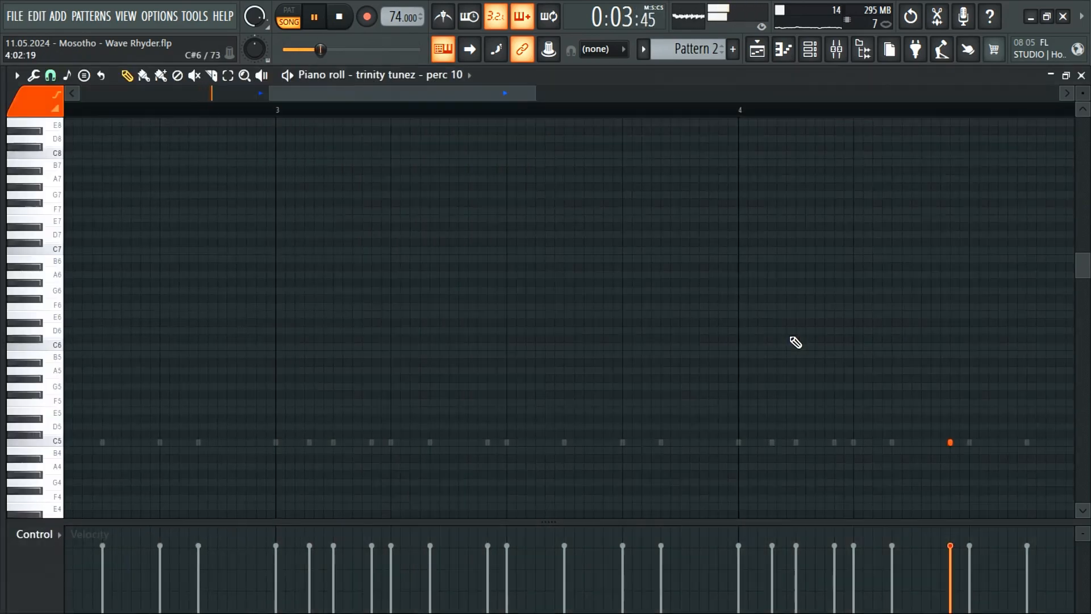
click(1083, 76)
Mute the kick 13 channel and switch the sample browser from the perc folder to the snare folder.
mouse_move(3, 407)
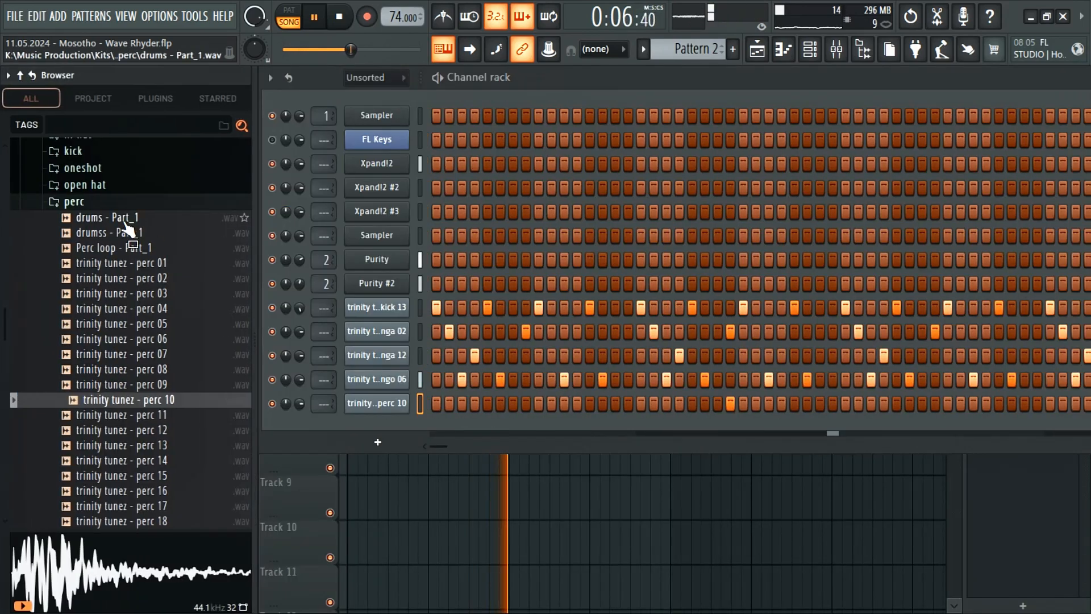
click(97, 203)
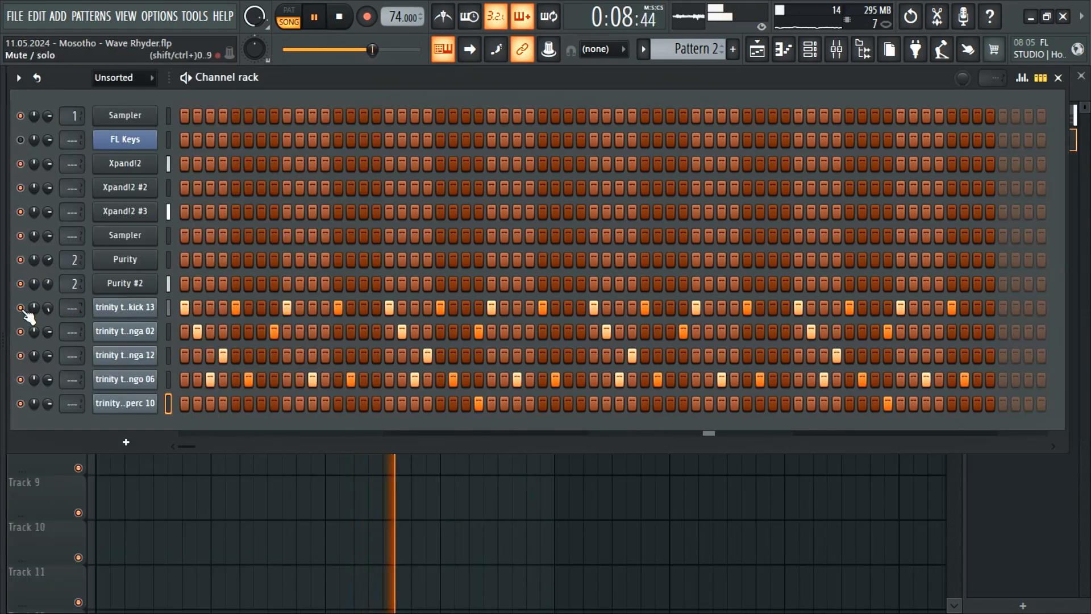
mouse_move(3, 294)
scroll(85, 284, up, 5)
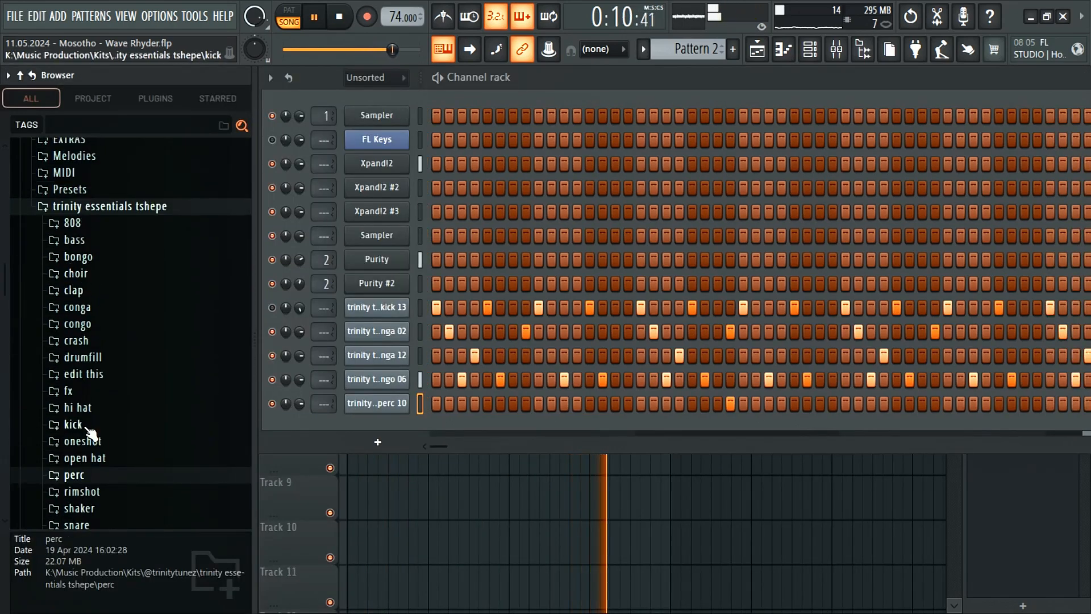
scroll(84, 483, down, 5)
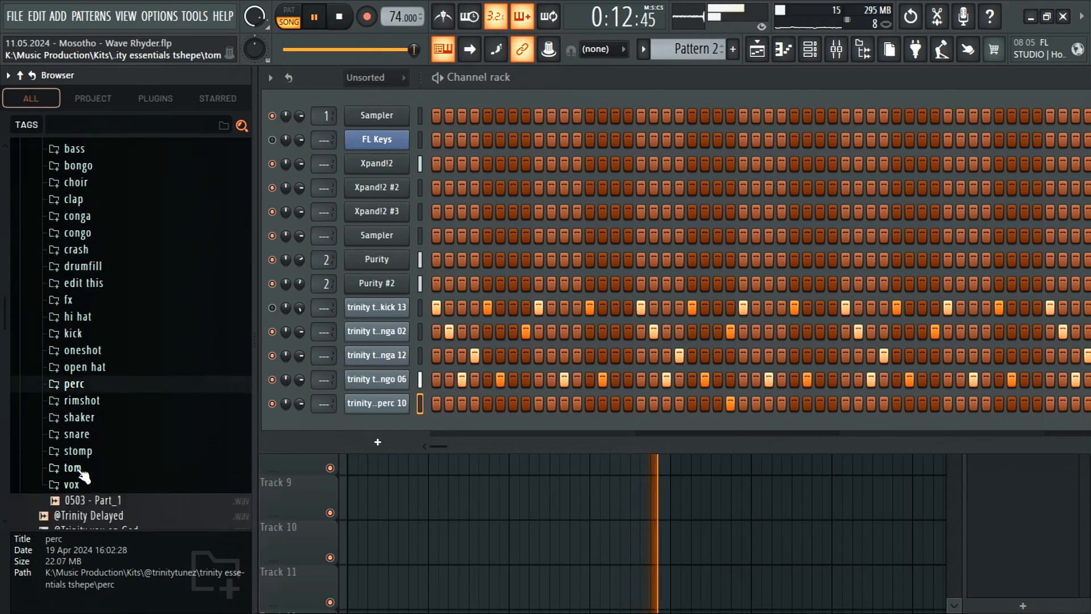
click(77, 434)
Audition the trinity tunez snare samples, including snares 21, 22, 25 and 37.
click(142, 480)
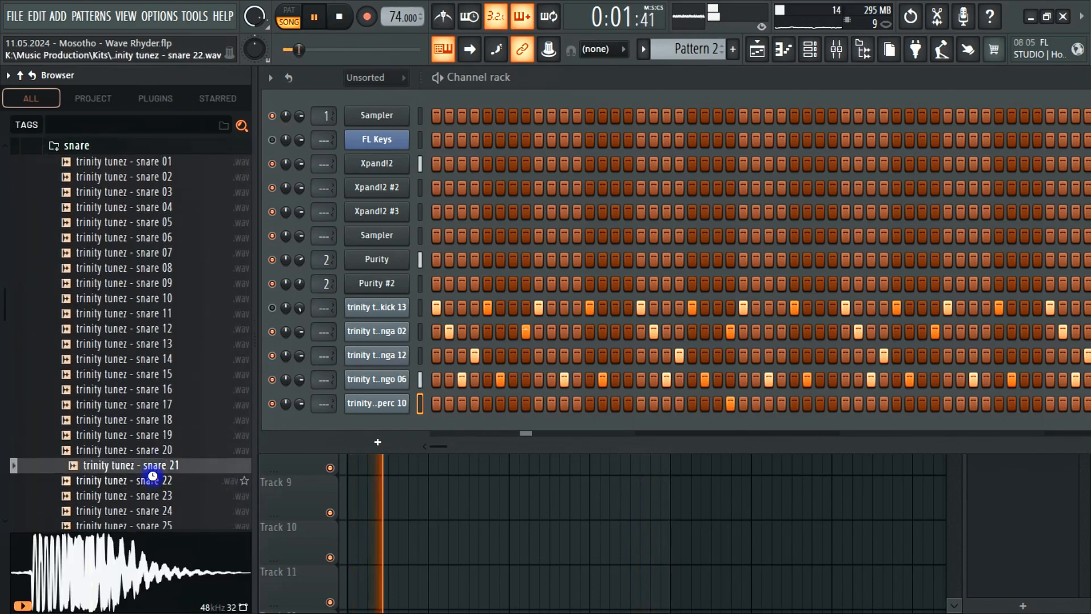
click(153, 495)
click(155, 466)
click(155, 479)
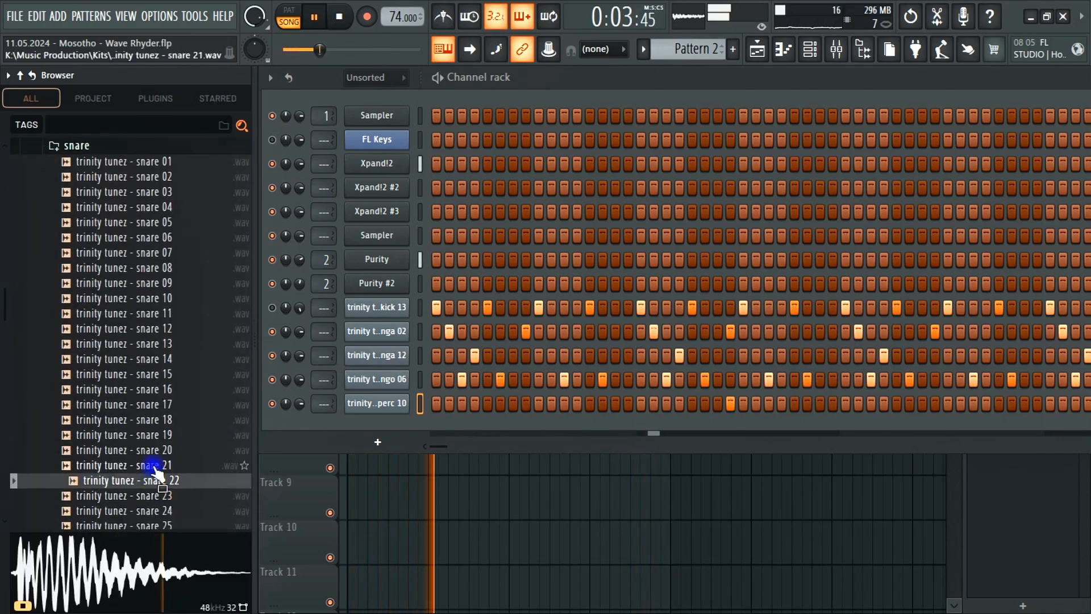
click(156, 450)
click(156, 432)
click(158, 512)
click(159, 524)
scroll(171, 496, down, 6)
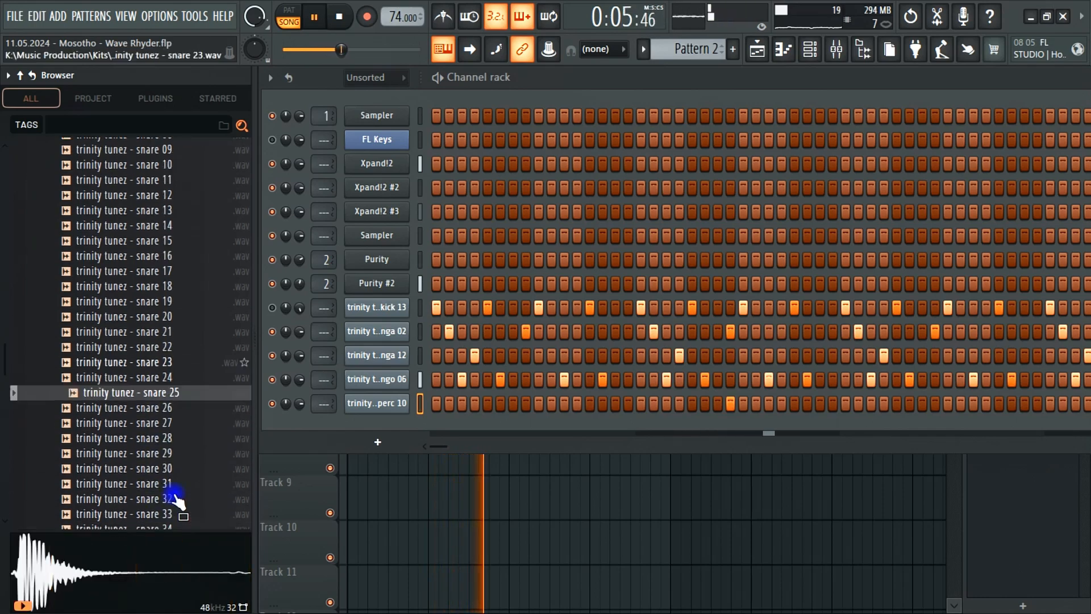
click(167, 416)
click(165, 431)
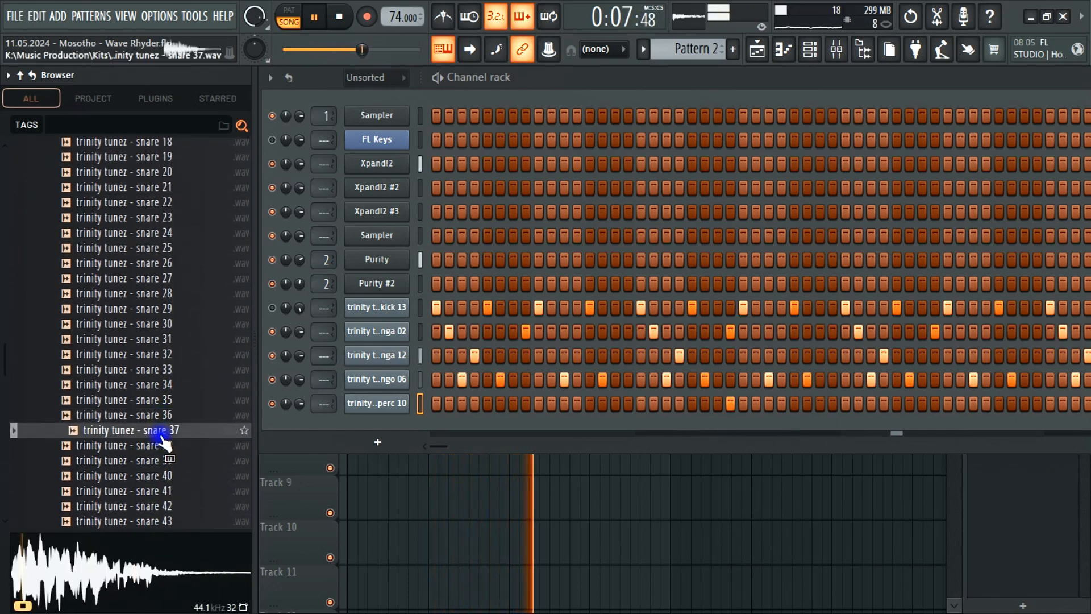
Load trinity tunez - snare 36 in a new channel and close its sampler settings.
click(163, 416)
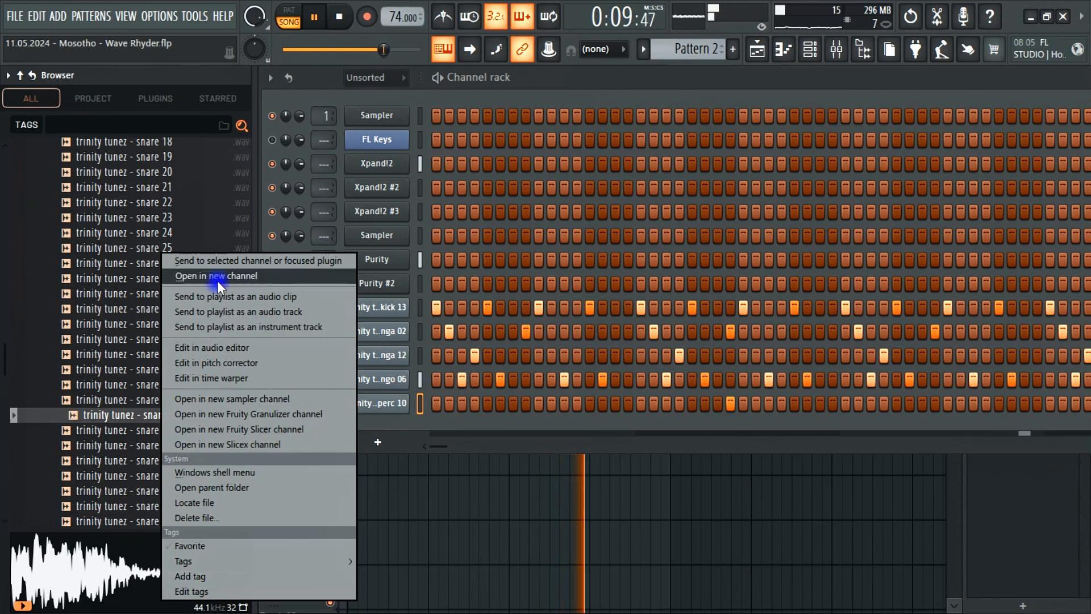
click(217, 279)
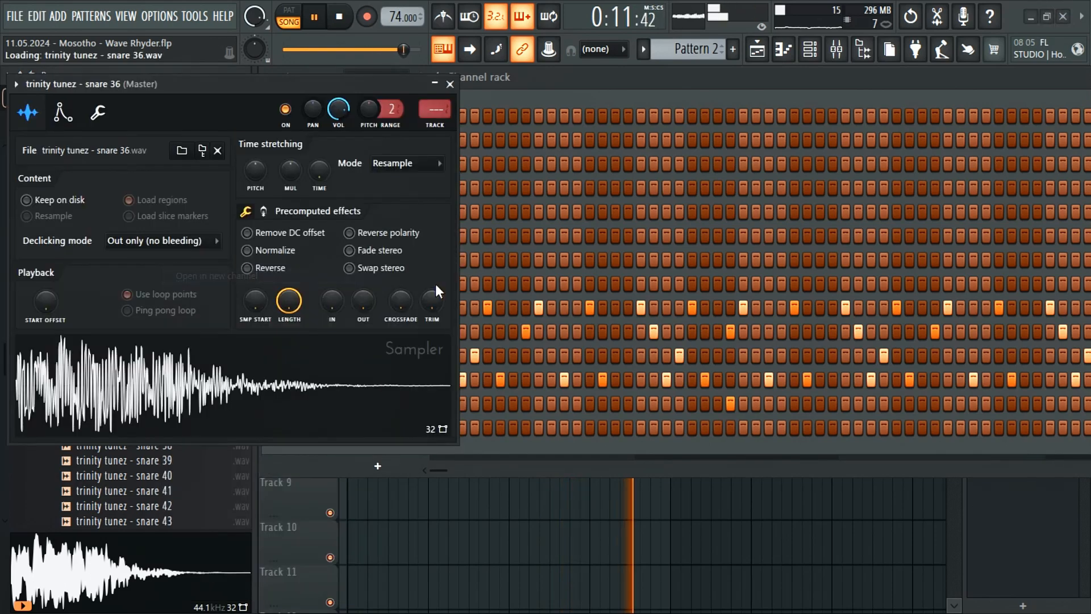
click(449, 84)
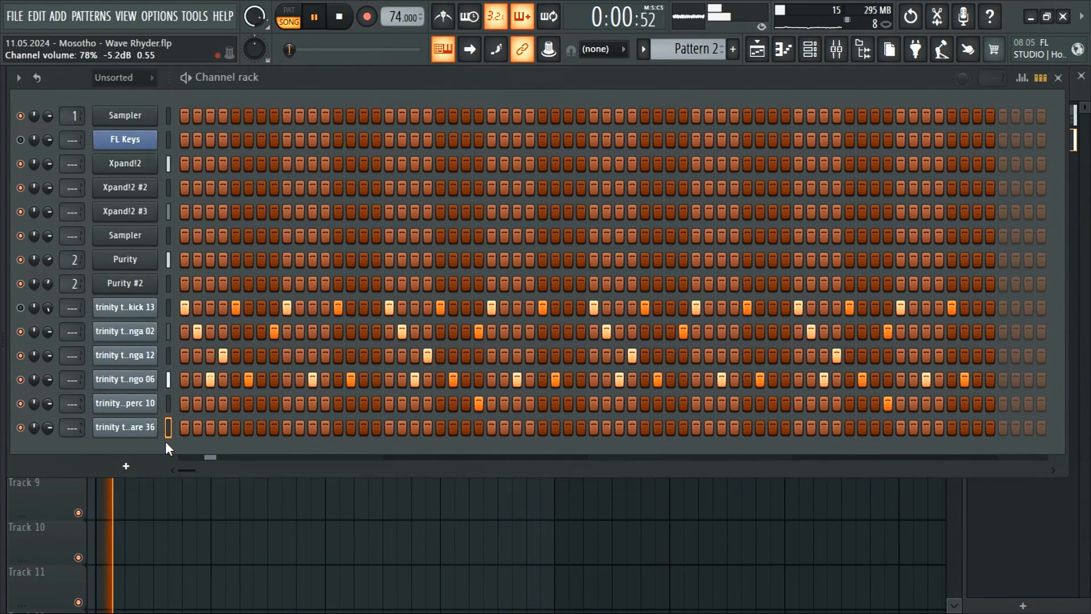
Place snare 36 hits every eight steps from step 5 to step 61 across the four-bar pattern.
click(234, 427)
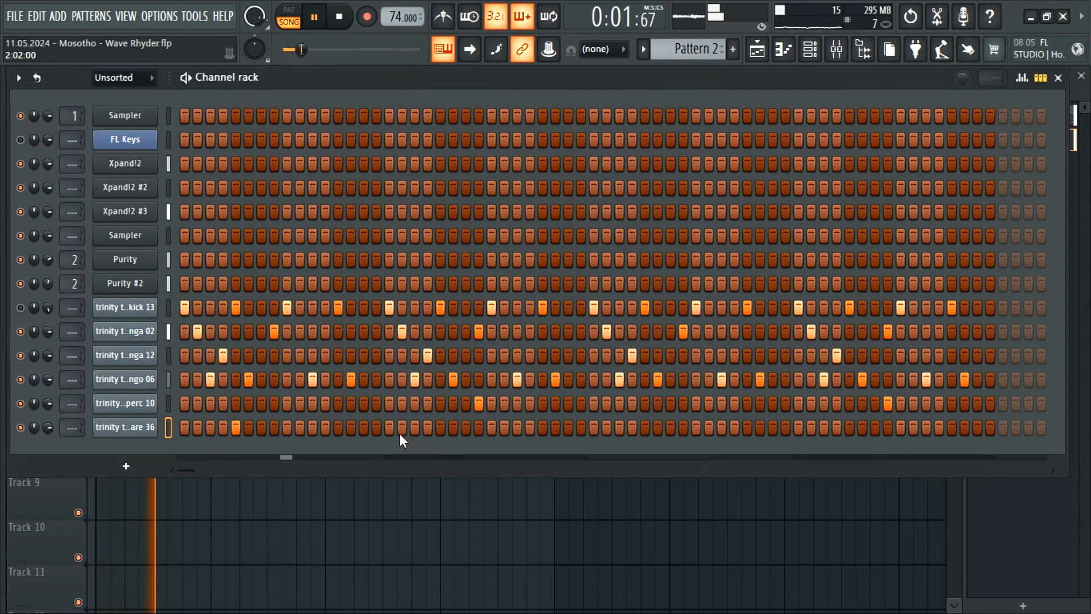
click(338, 427)
click(441, 427)
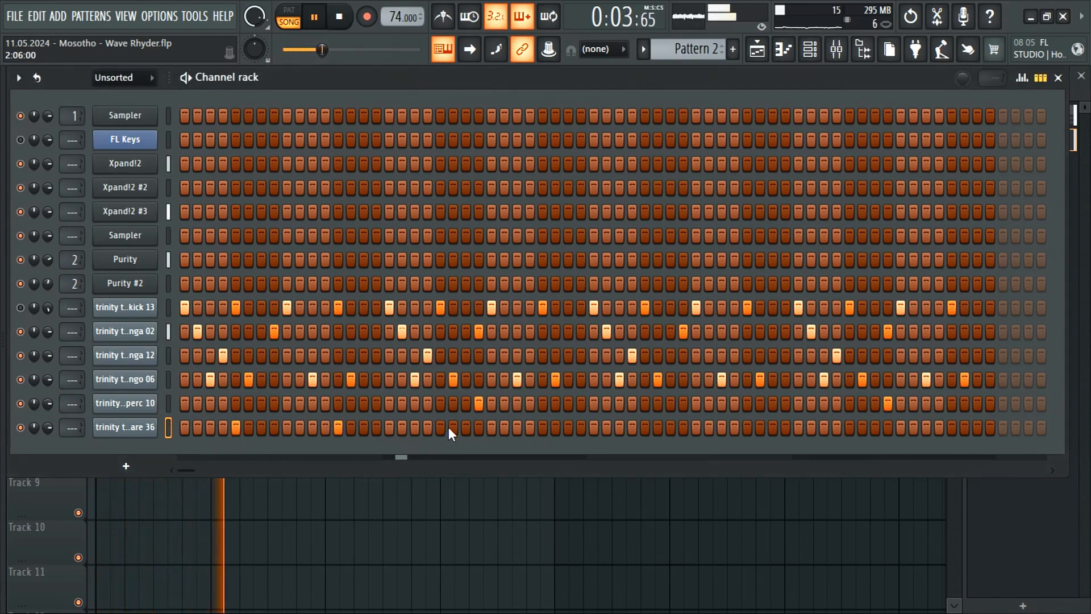
click(543, 427)
click(646, 428)
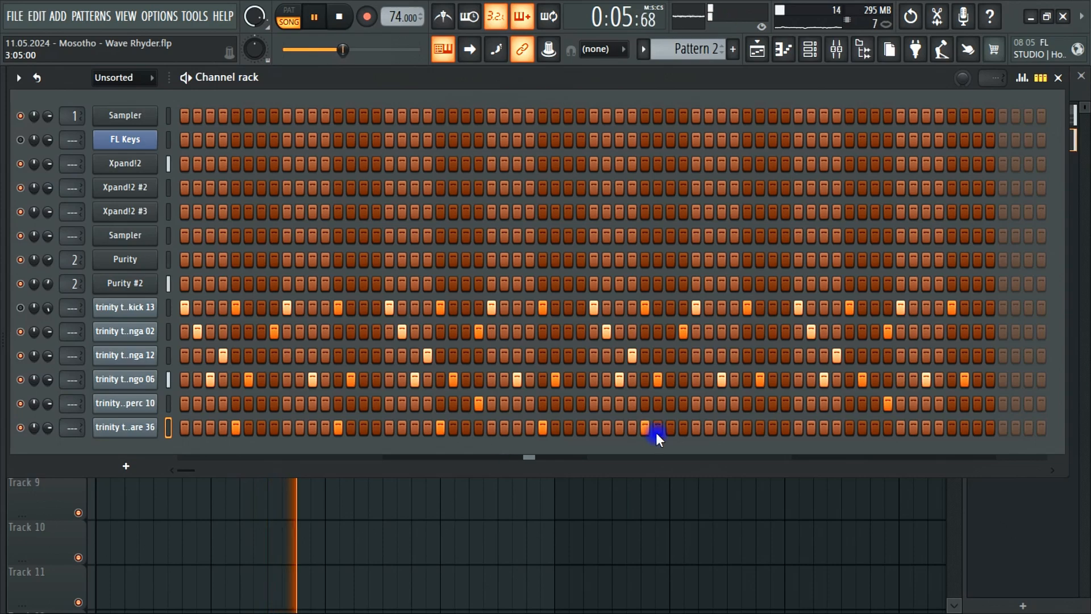
click(748, 428)
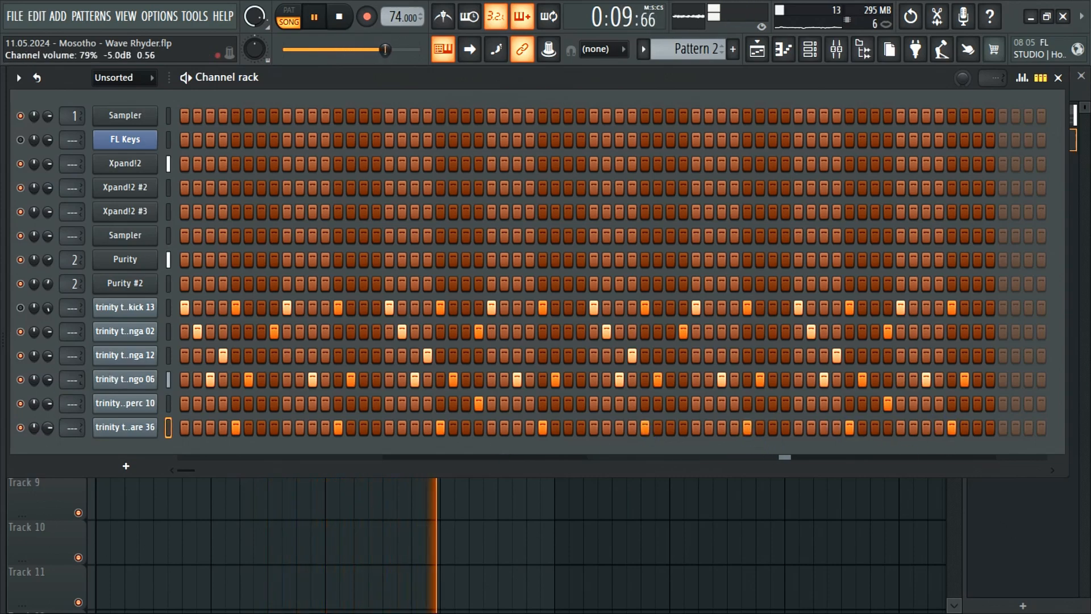
Compare snares 37 and 38, load trinity tunez - snare 38 in a new channel and close its sampler settings.
mouse_move(2, 414)
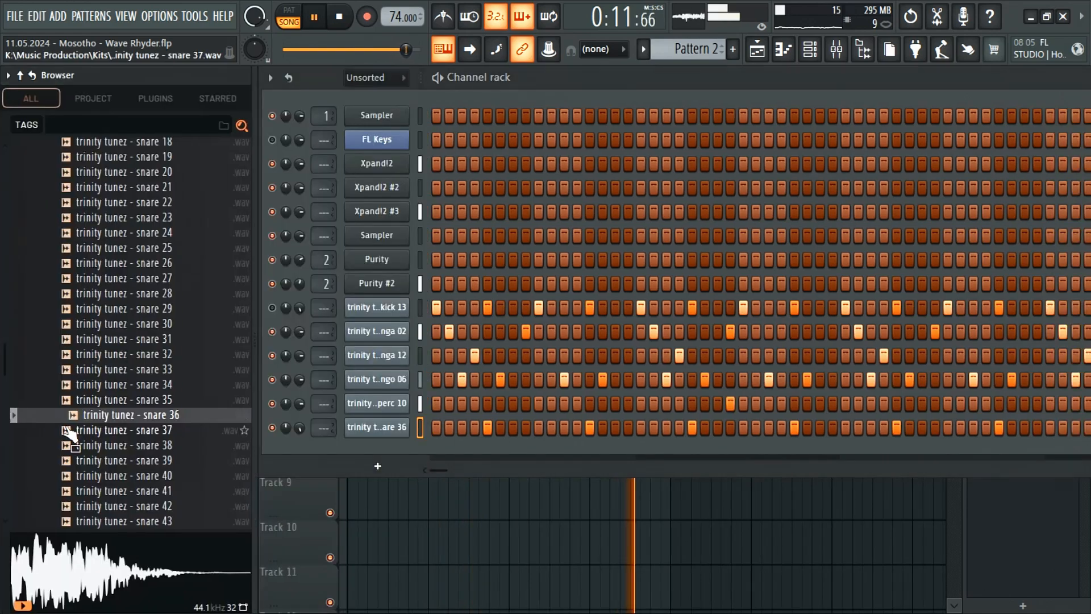
click(122, 444)
click(132, 433)
click(132, 446)
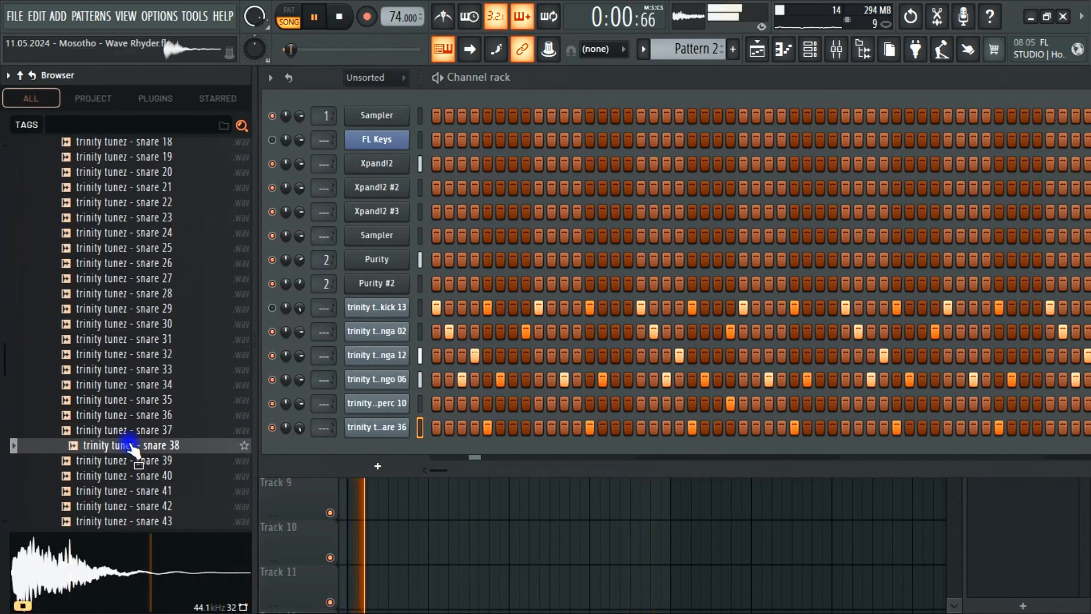
click(141, 431)
click(143, 447)
right_click(142, 446)
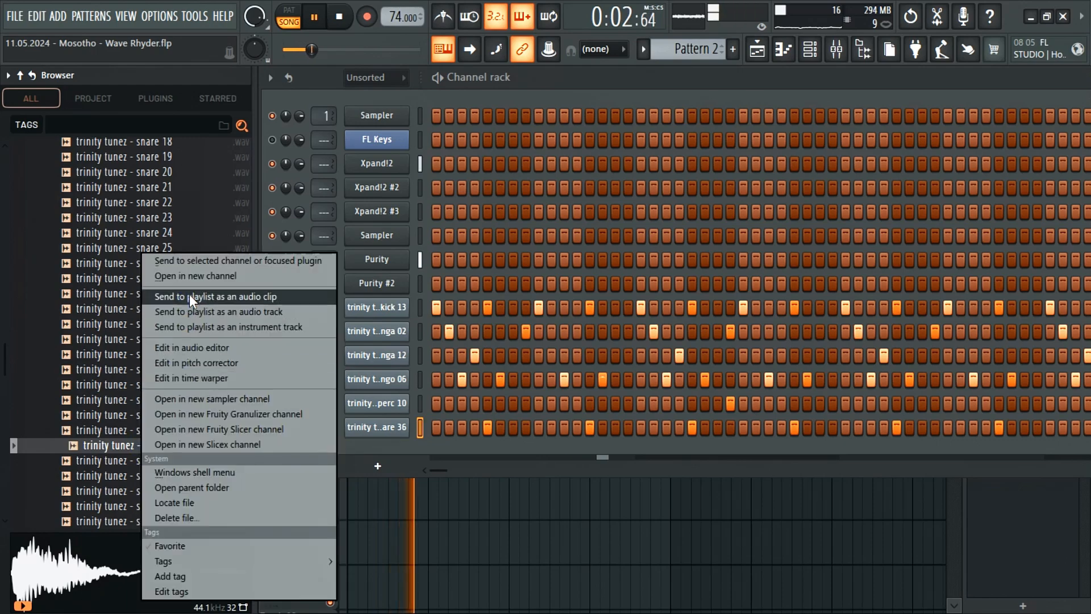
click(192, 277)
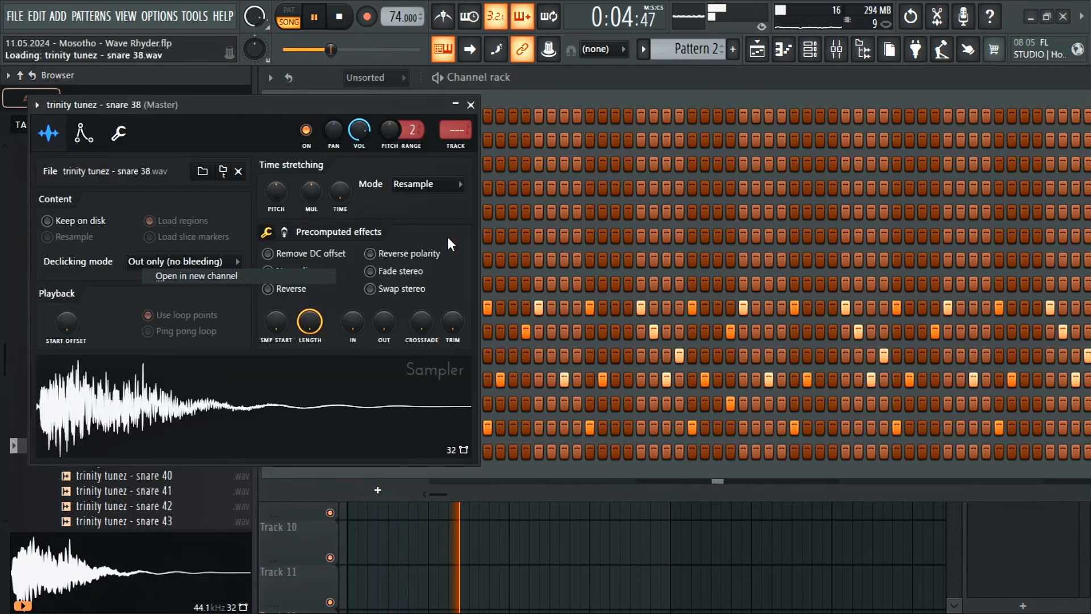
click(474, 103)
Open snare 38's piano roll and place three hits in the second half of bar 1, two on E5 and the last on C5.
right_click(134, 452)
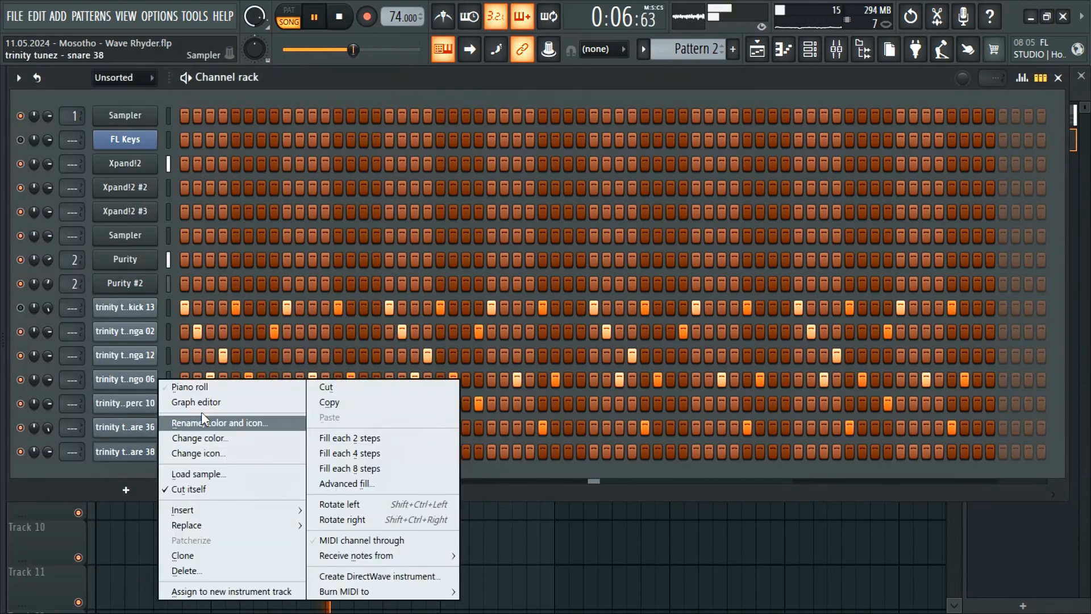
click(209, 389)
mouse_move(306, 327)
mouse_down()
mouse_move(302, 263)
mouse_move(275, 271)
mouse_move(278, 411)
mouse_up()
click(297, 411)
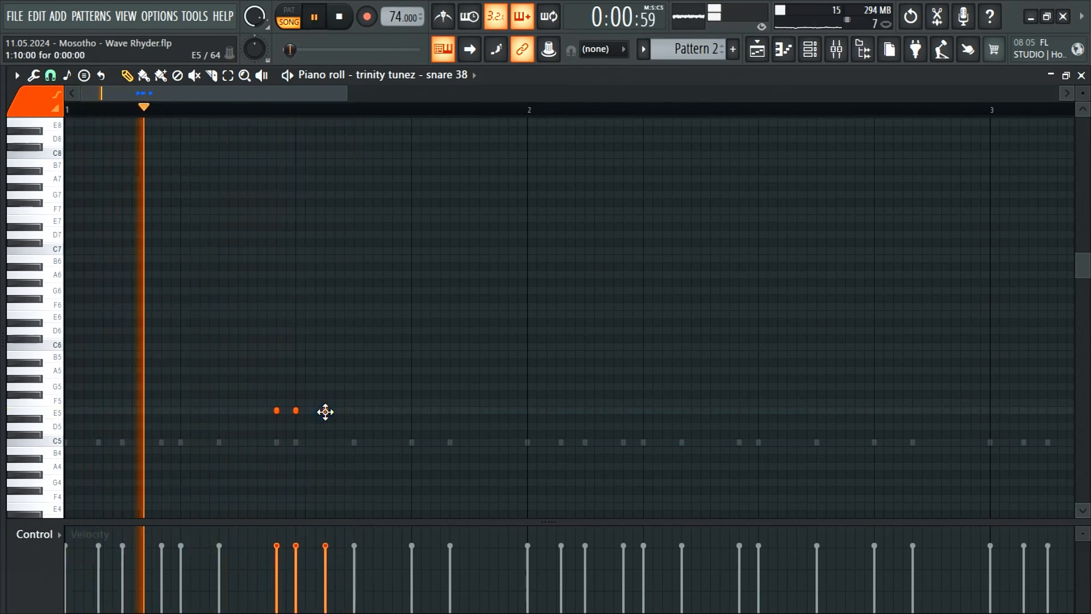
mouse_move(328, 463)
mouse_down()
mouse_move(326, 504)
mouse_move(336, 501)
mouse_up()
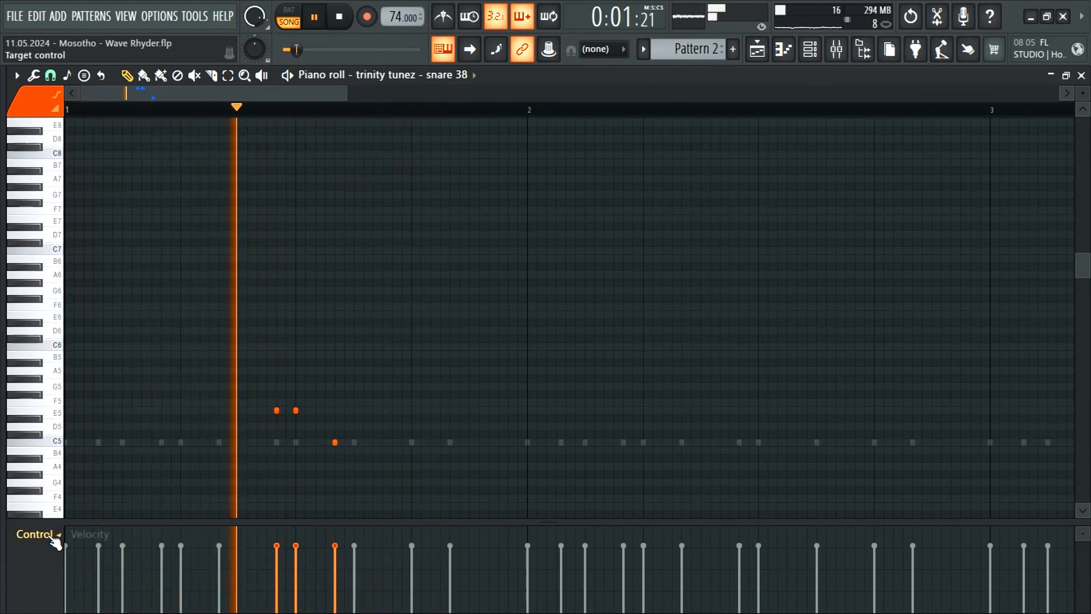
Pan snare 38's first hit about 81% left and the second to the right, and raise the third hit to E5.
click(31, 534)
click(87, 520)
drag(276, 585, 275, 603)
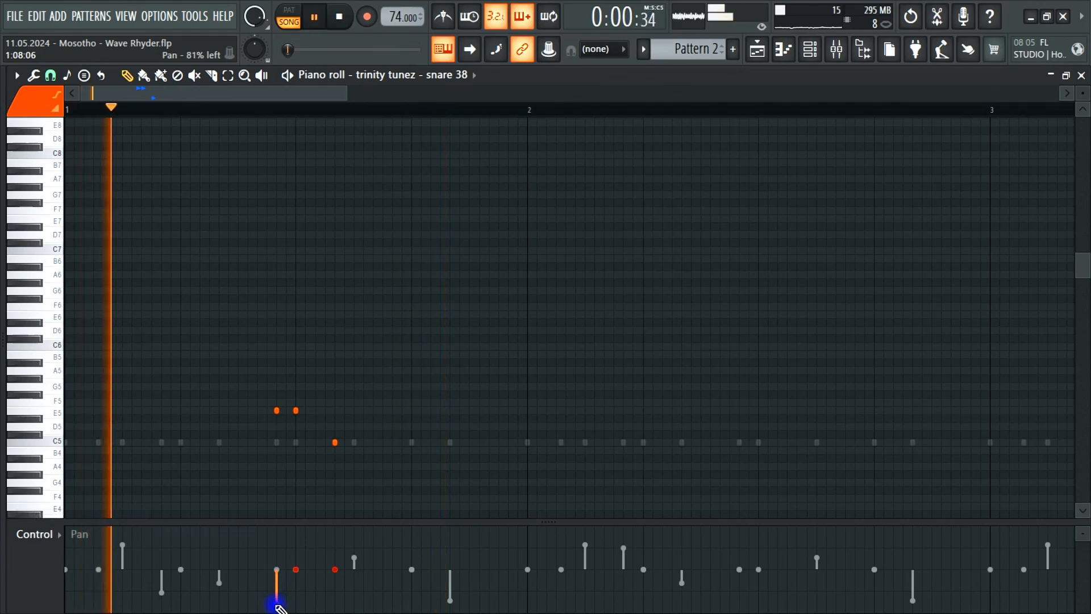
click(295, 549)
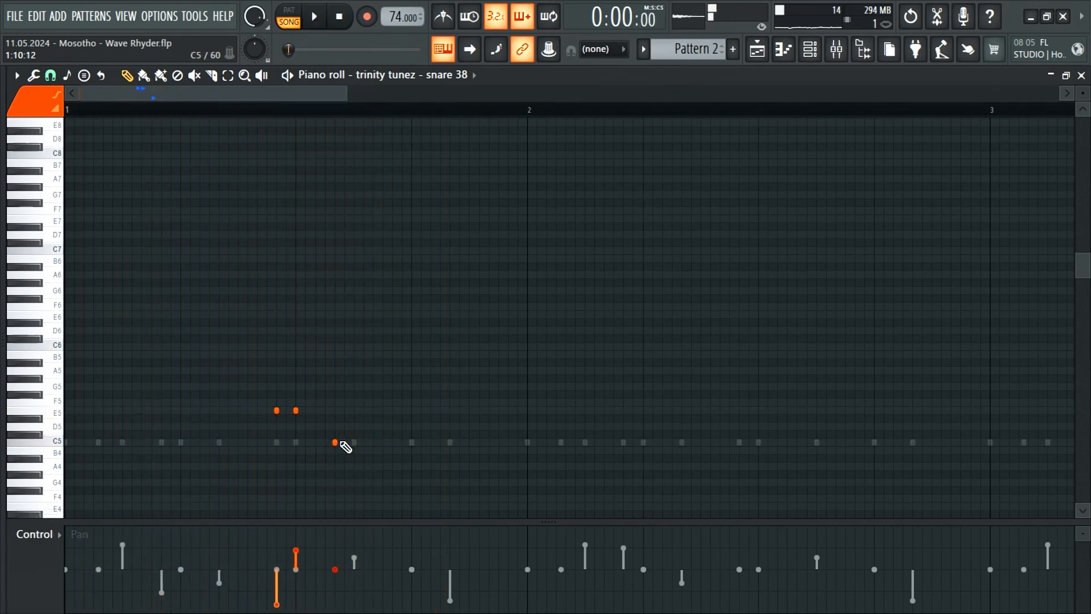
drag(332, 430, 334, 410)
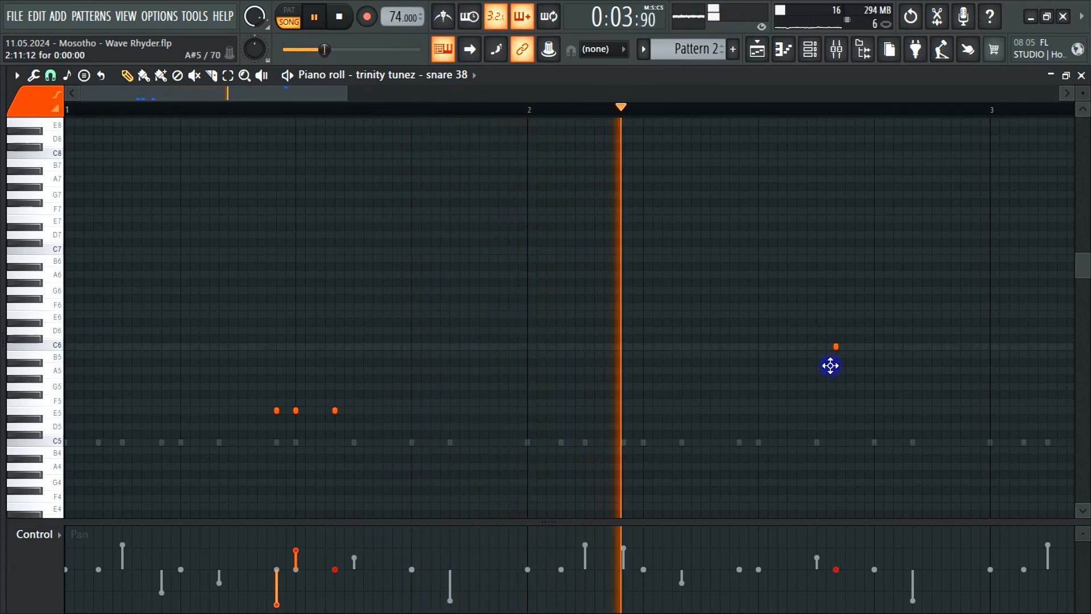
Add two snare 38 hits on C5 in bar 2, at 2:11:00 and 2:12:08, and pan the first one left.
click(817, 442)
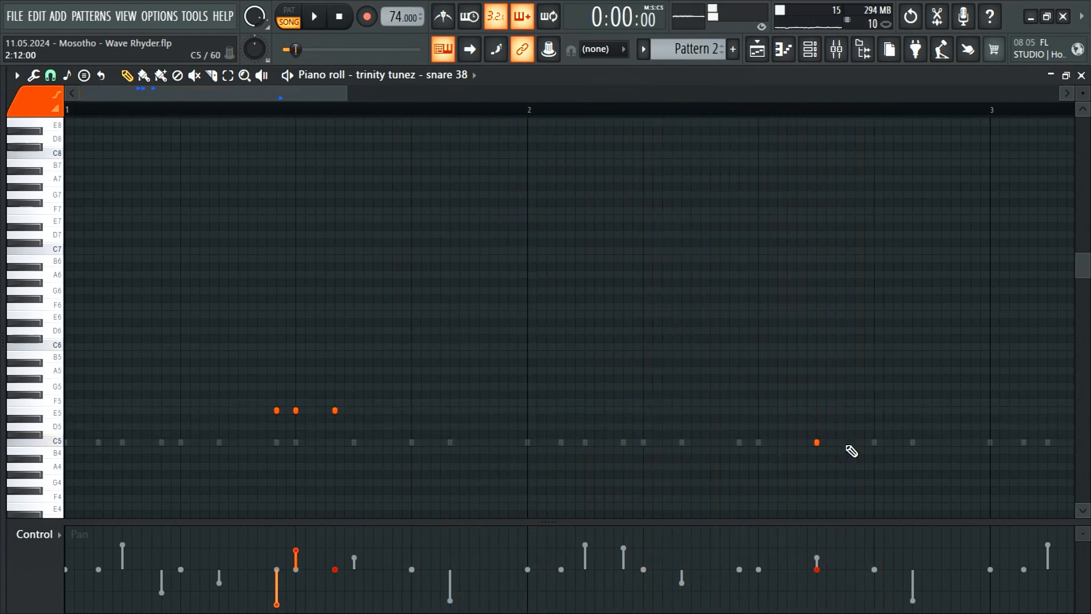
click(746, 107)
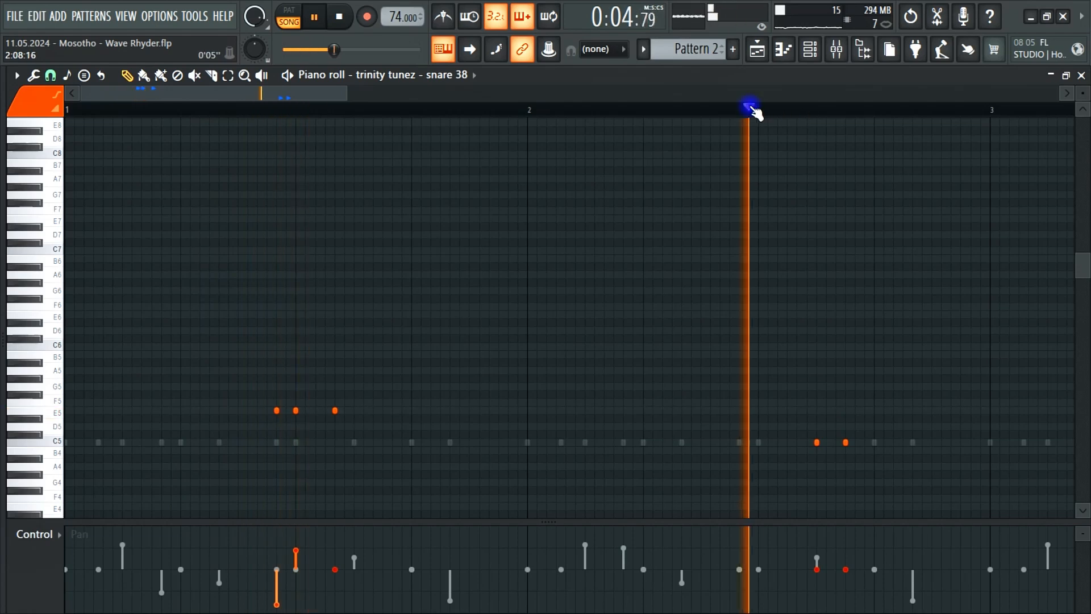
drag(845, 443, 855, 442)
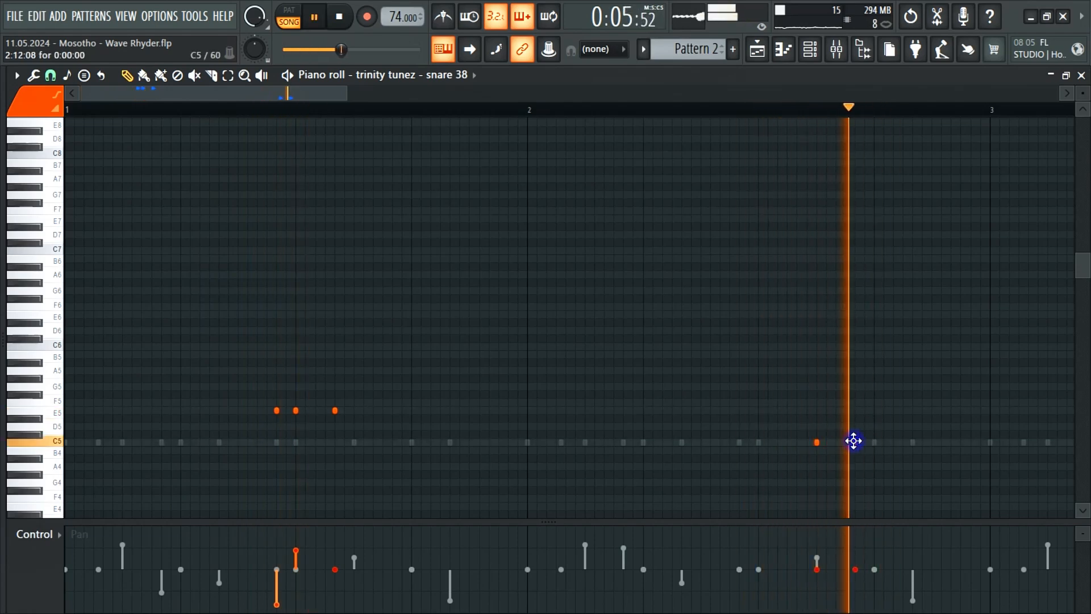
click(537, 109)
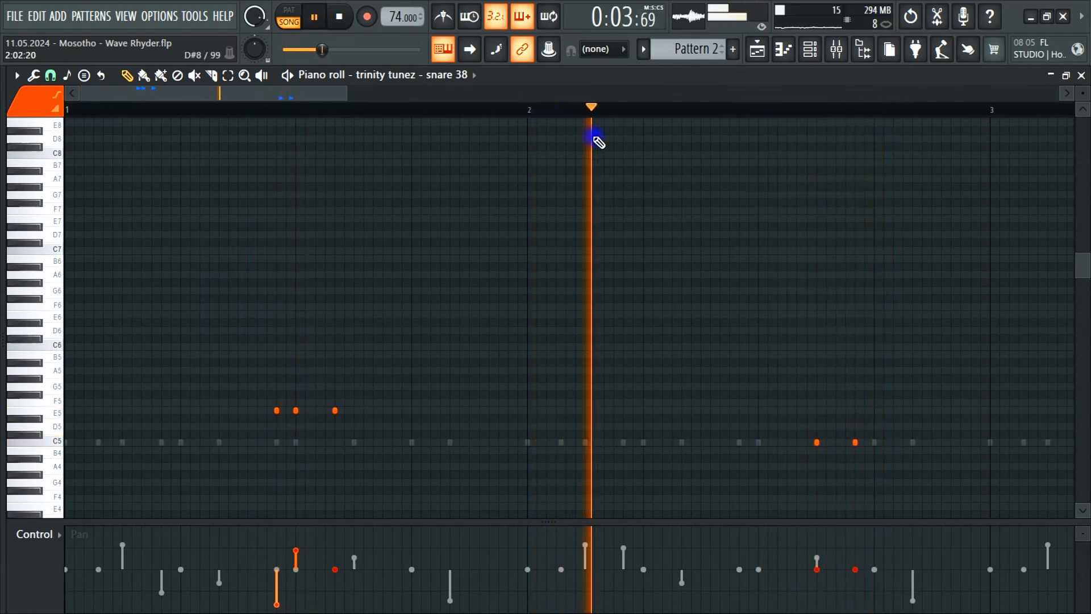
drag(824, 574, 827, 603)
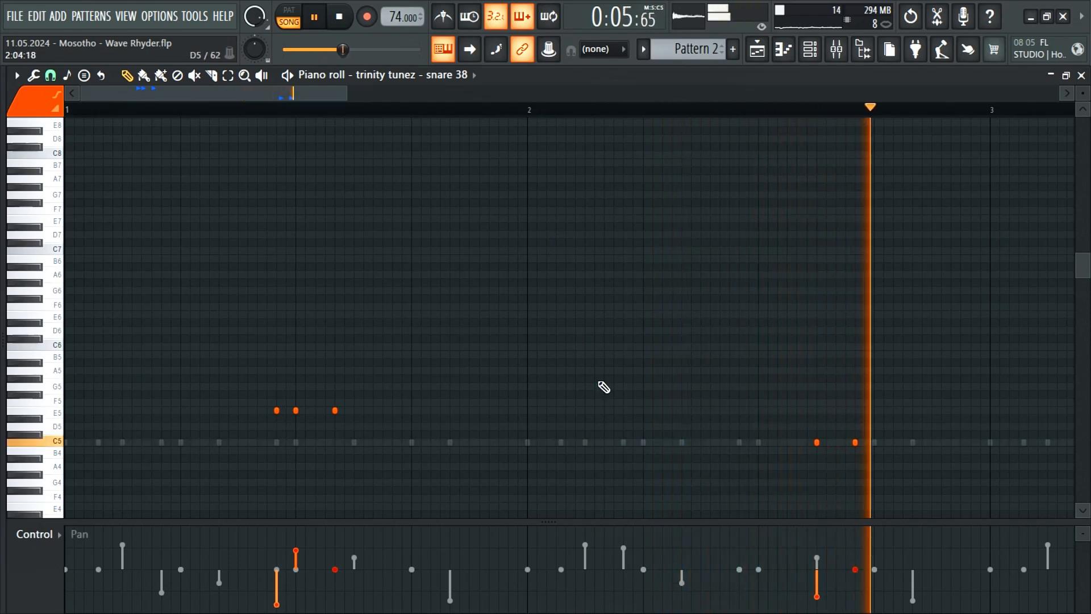
key(space)
key(space)
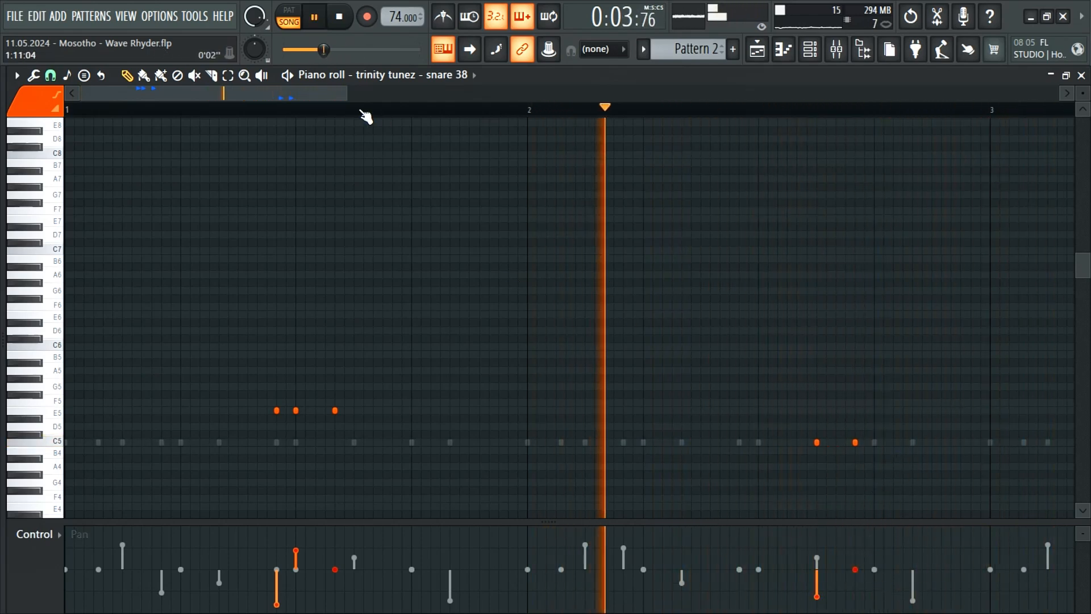
Add a low snare 38 hit on E4 at the very end of bar 2, panned to the right.
scroll(511, 134, down, 2)
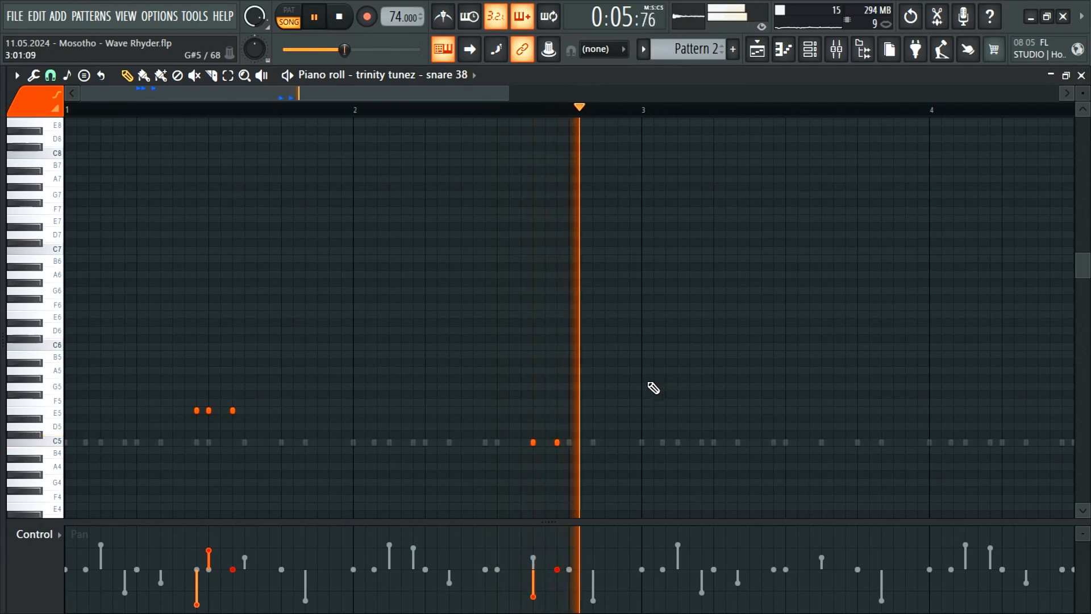
key(space)
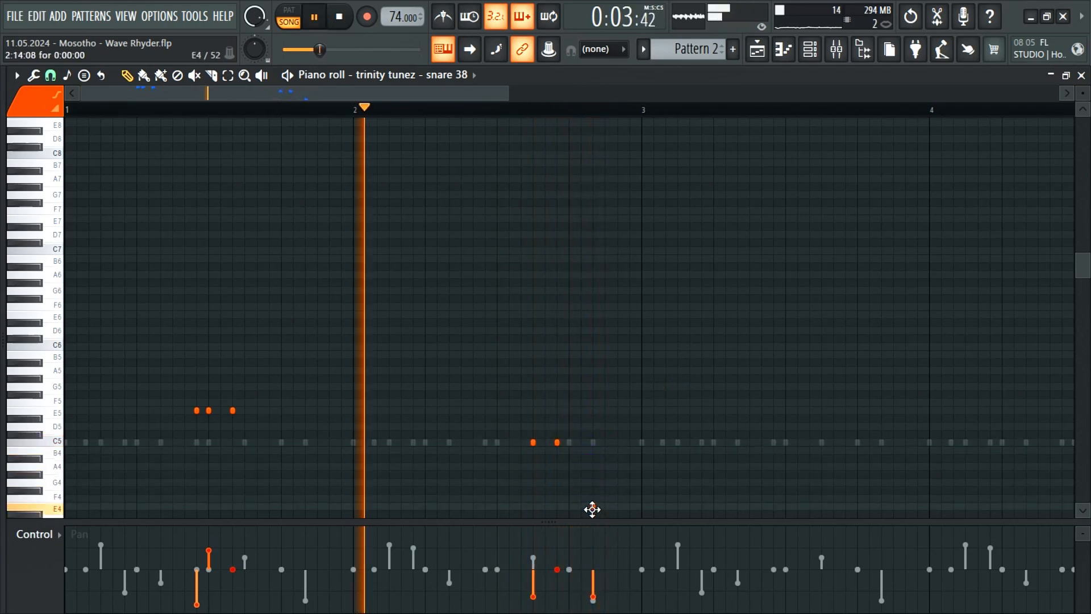
drag(593, 565, 627, 507)
click(593, 507)
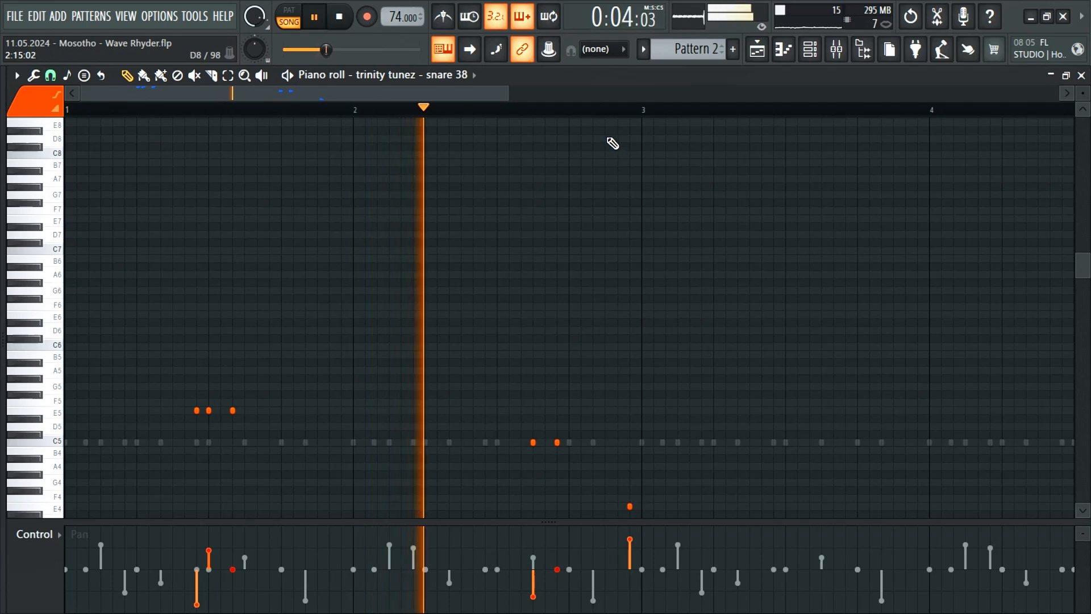
Select the first two bars of snare 38 hits, duplicate them into bars 3 and 4, and close the piano roll.
drag(646, 111, 67, 114)
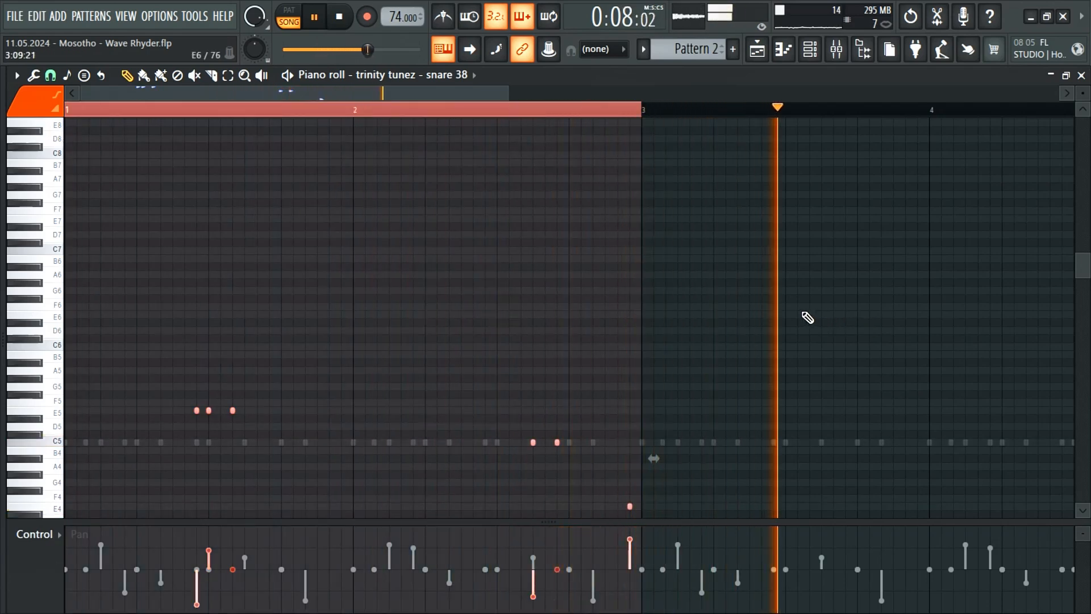
key(ctrl+b)
key(ctrl+d)
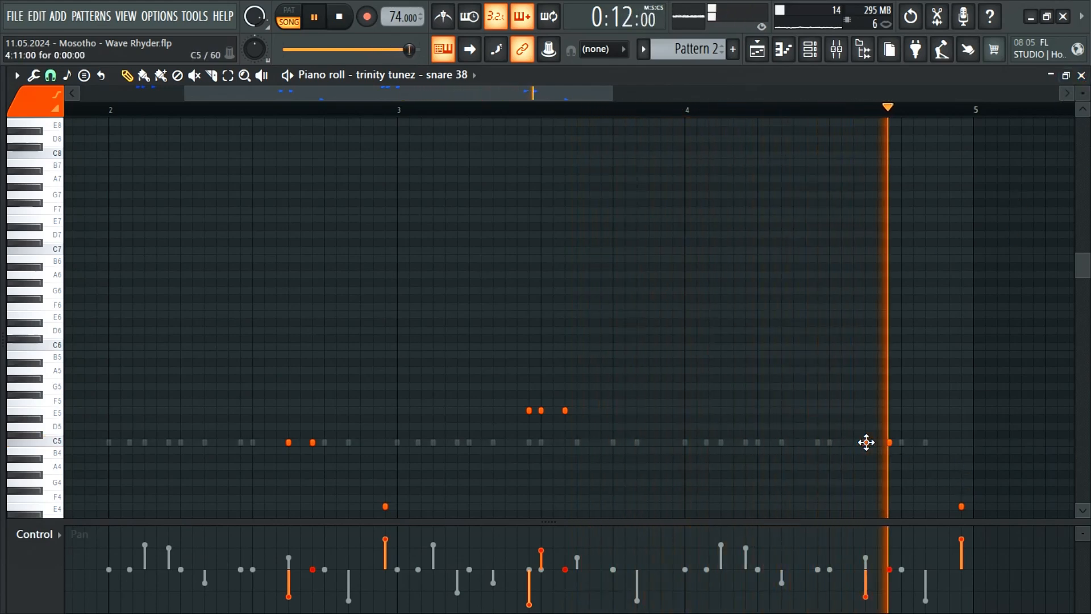
click(1082, 75)
Audition the trinity tunez snares 37, 40, 41 and 42.
mouse_move(3, 412)
click(157, 430)
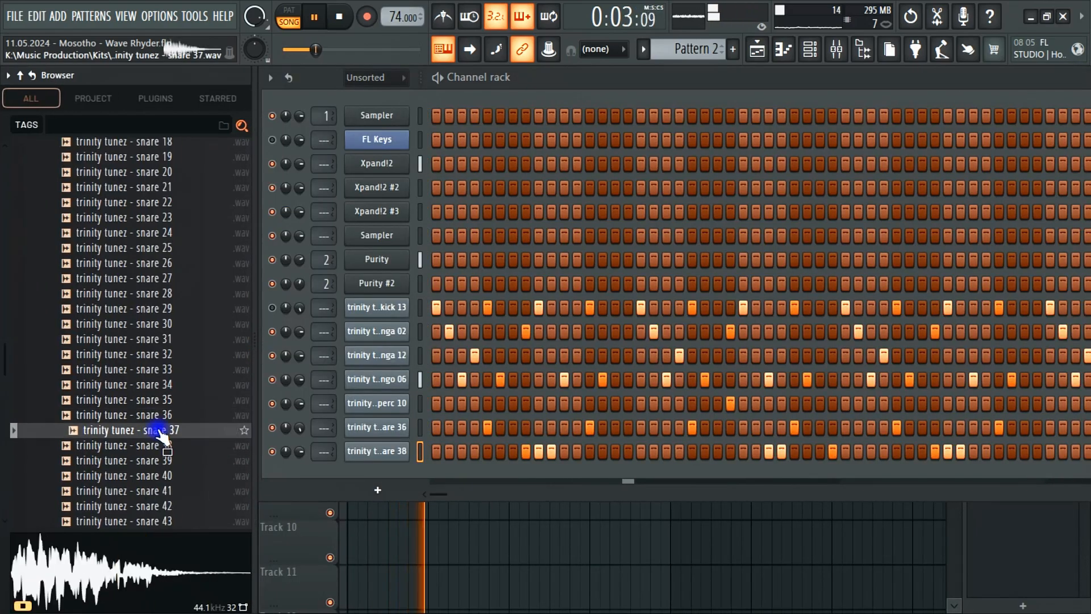
click(162, 476)
right_click(163, 479)
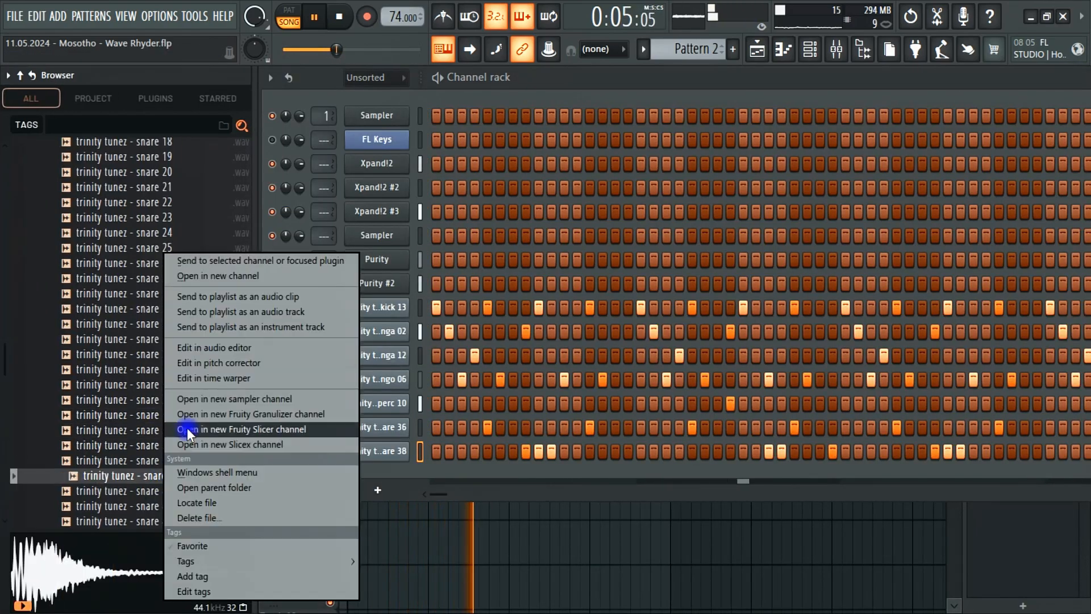
click(144, 492)
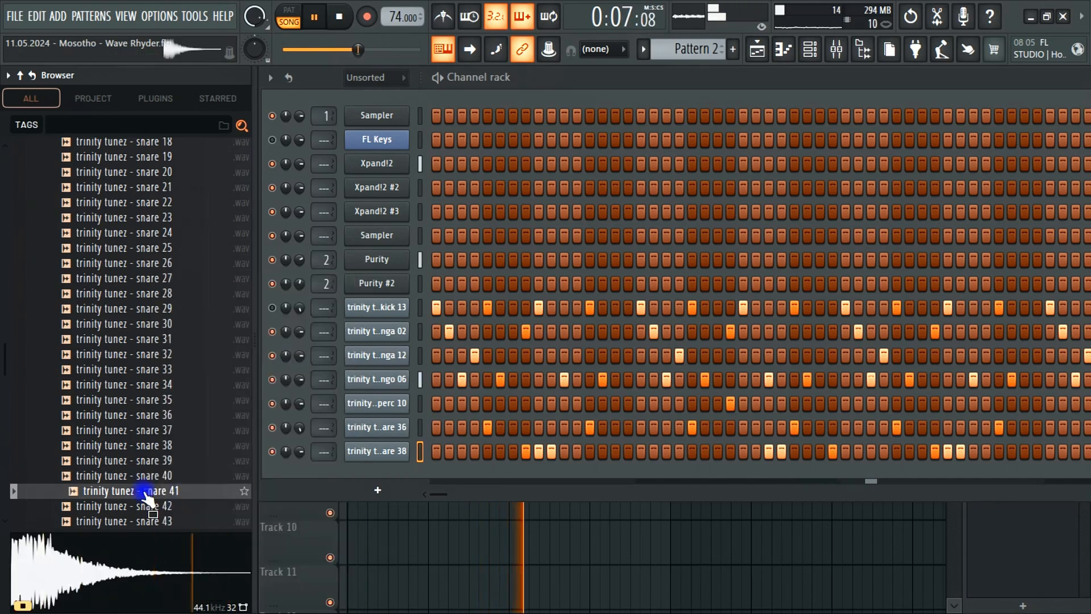
click(156, 505)
Audition trinity tunez - snare 34, load it in a new channel and close its sampler settings.
click(159, 384)
right_click(186, 387)
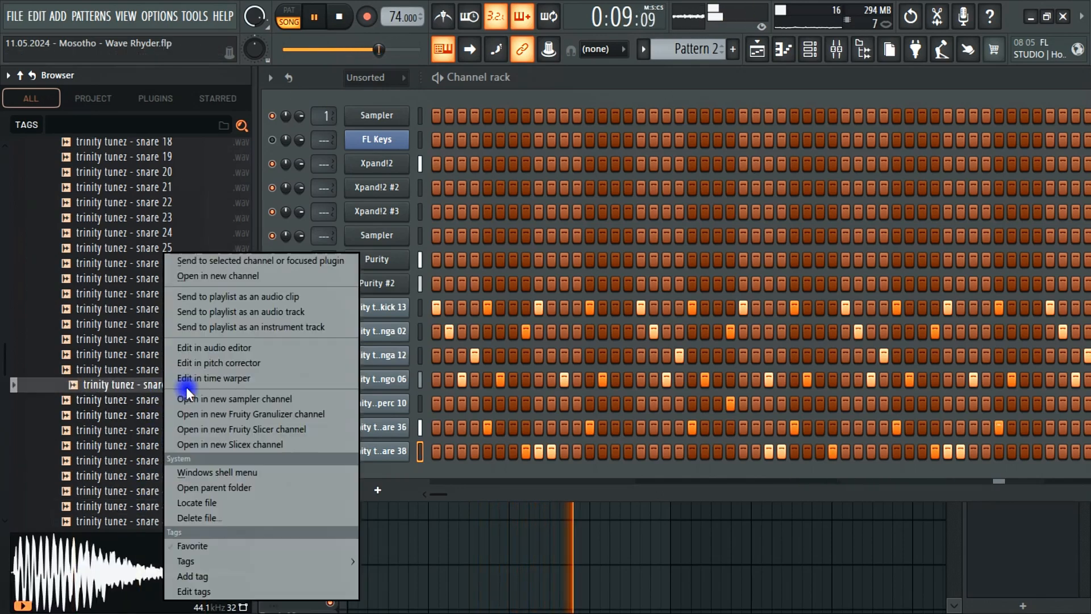
click(216, 278)
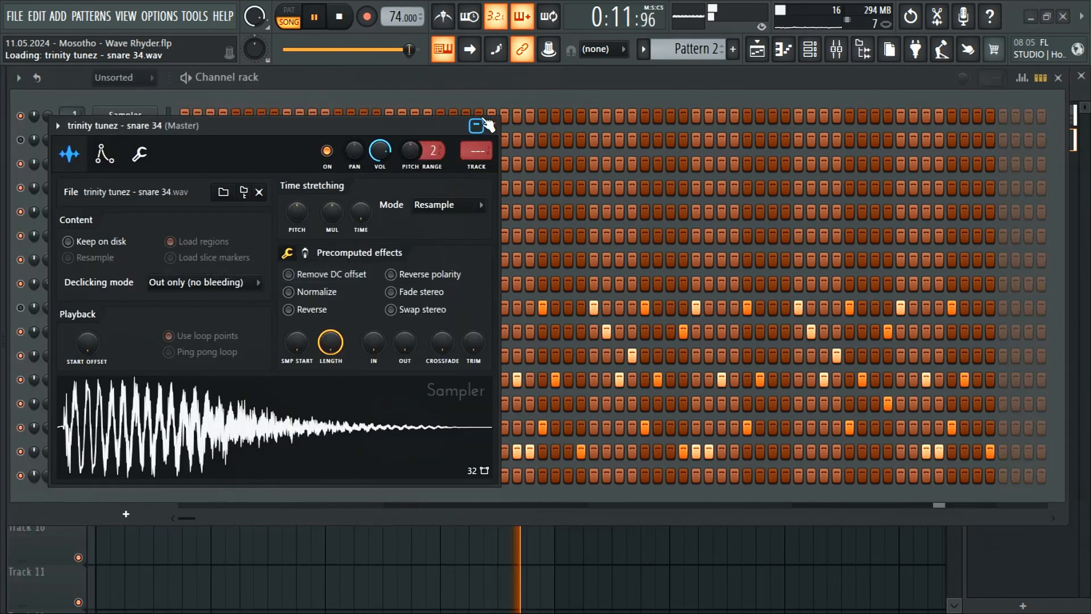
click(488, 124)
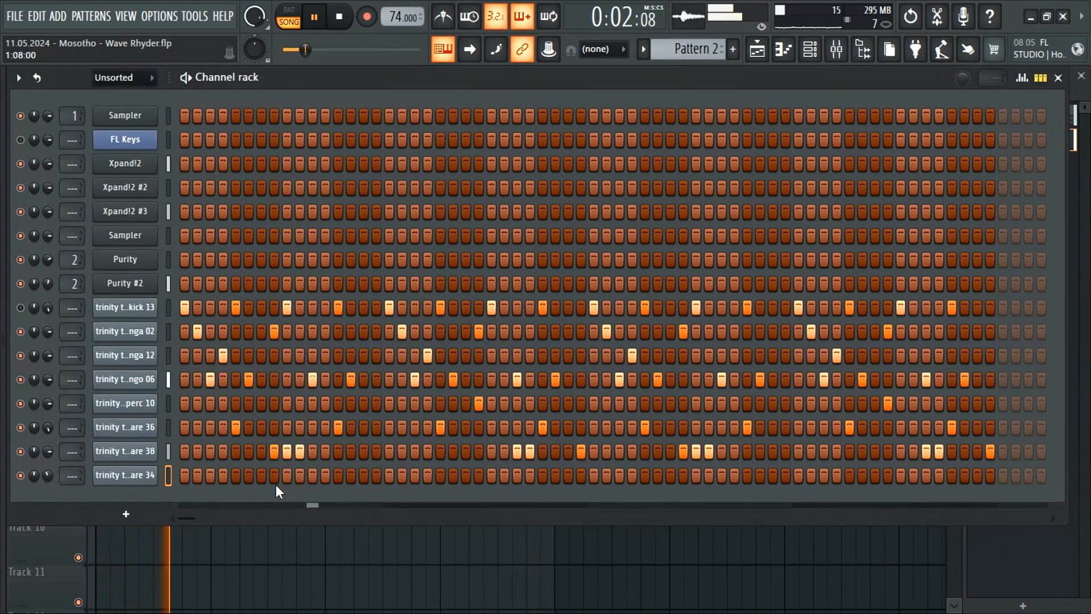
Place a snare 34 hit on C5 at 1:08:00 in its piano roll, nudge it slightly later and return to the channel rack.
right_click(149, 477)
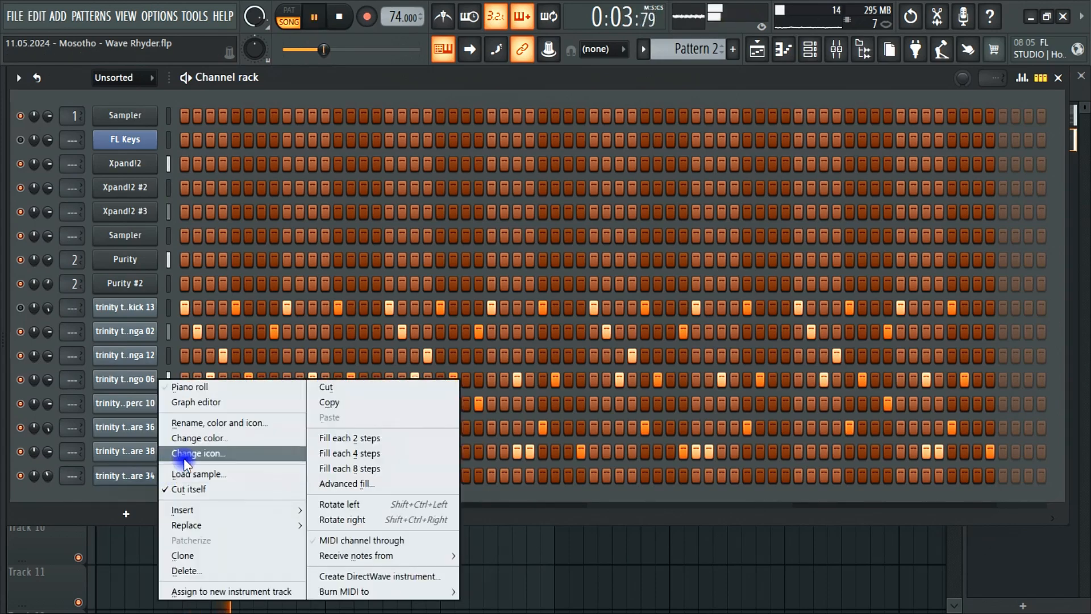
click(206, 390)
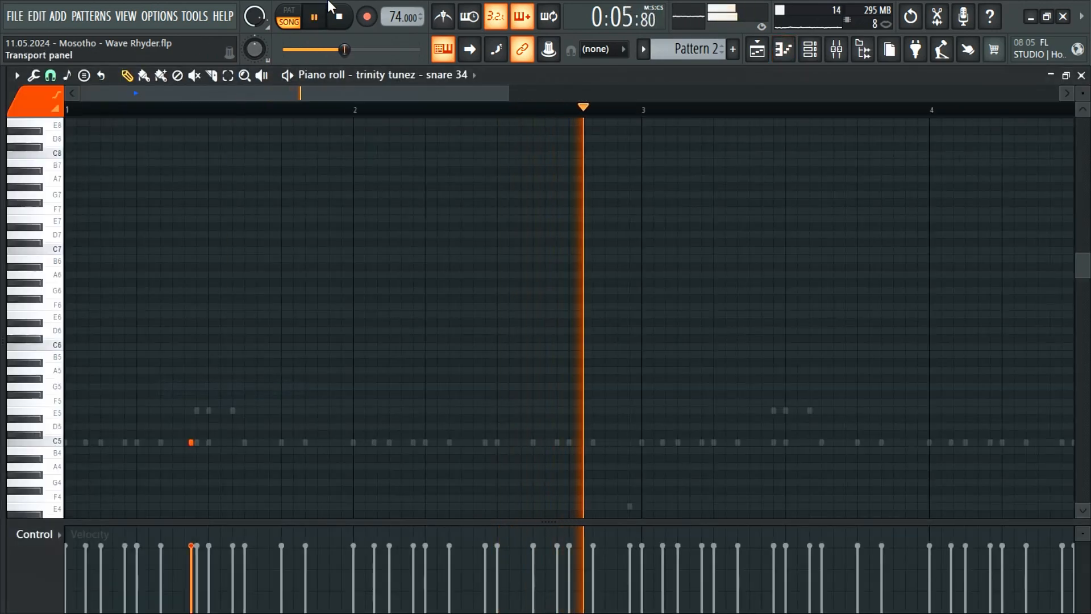
click(340, 17)
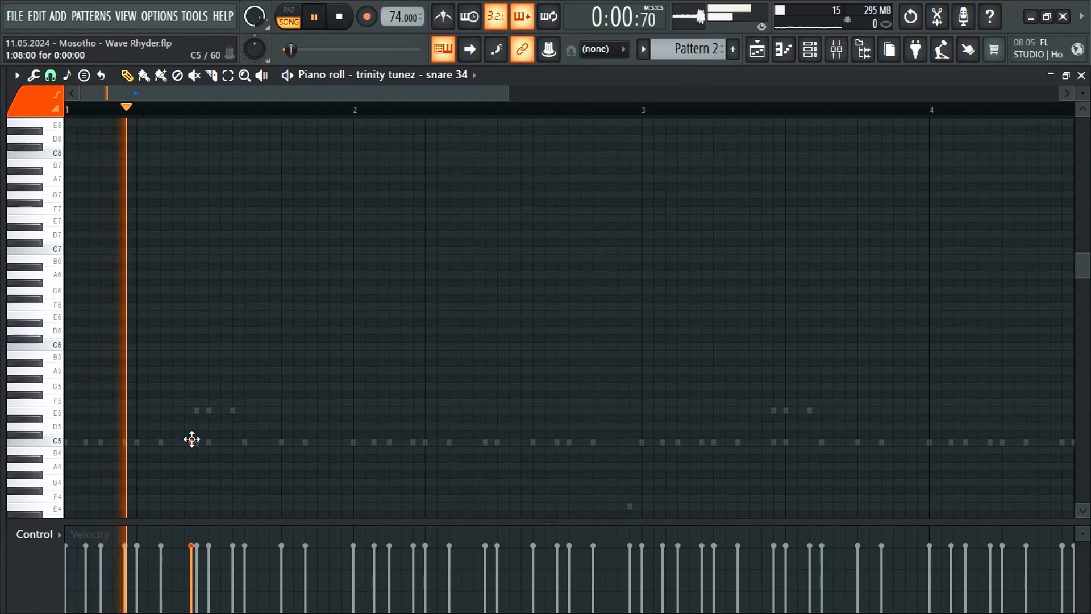
drag(193, 442, 197, 438)
key(F6)
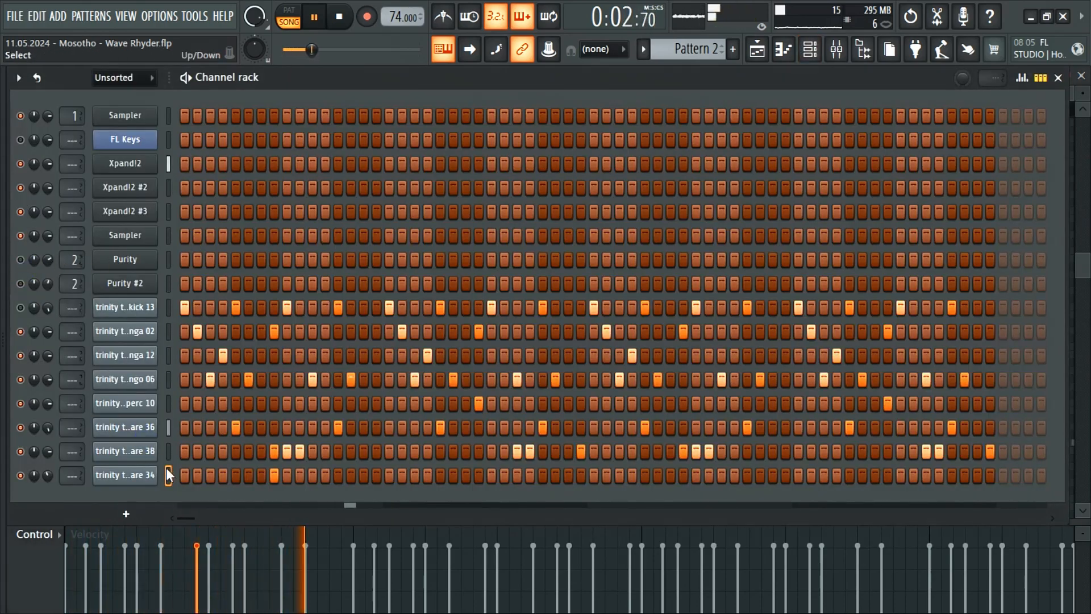
Reopen snare 34's piano roll and set two C5 hits in bar 1, at 1:10:08 and 1:12:08, after trying them on G4.
right_click(153, 476)
click(197, 390)
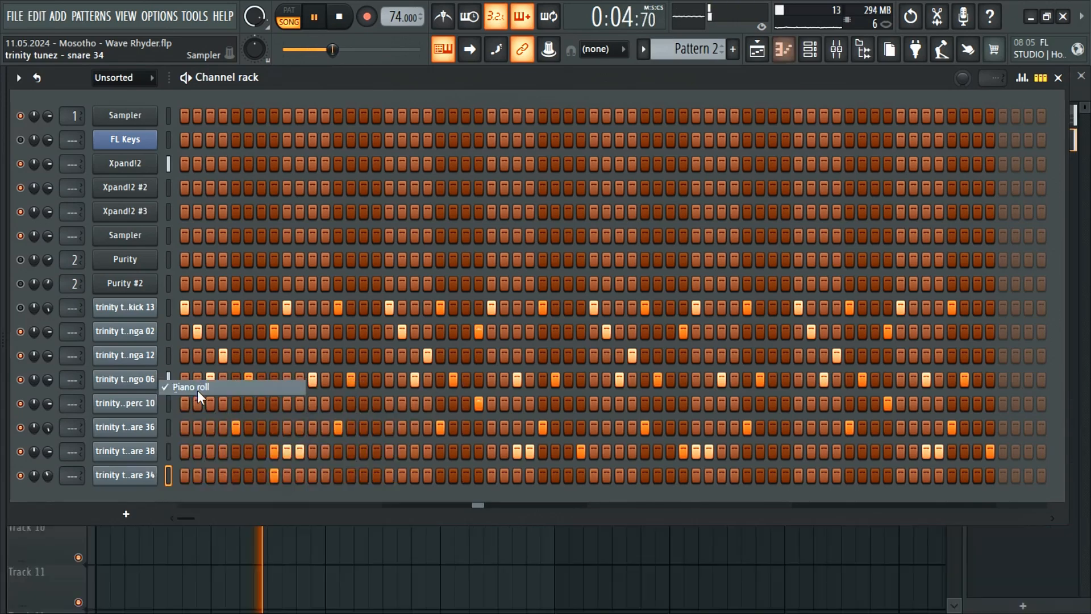
right_click(149, 476)
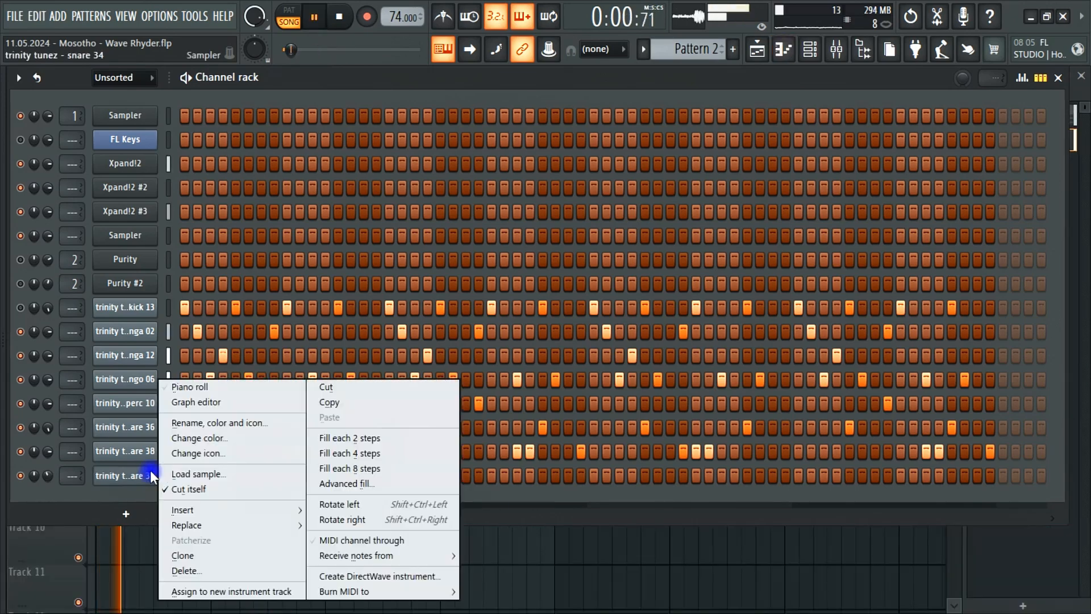
click(183, 387)
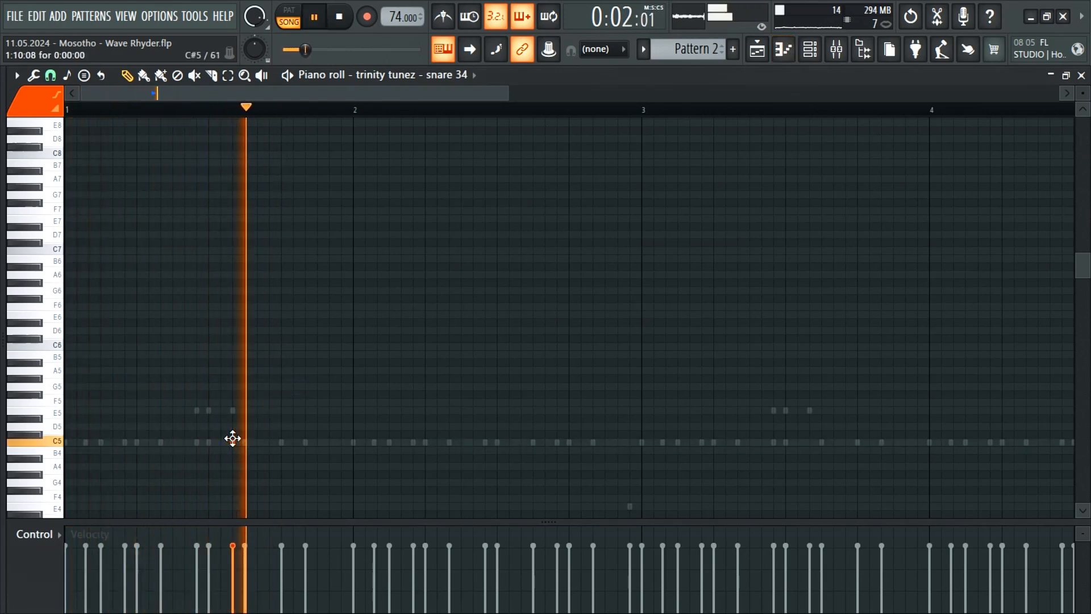
drag(232, 438, 231, 483)
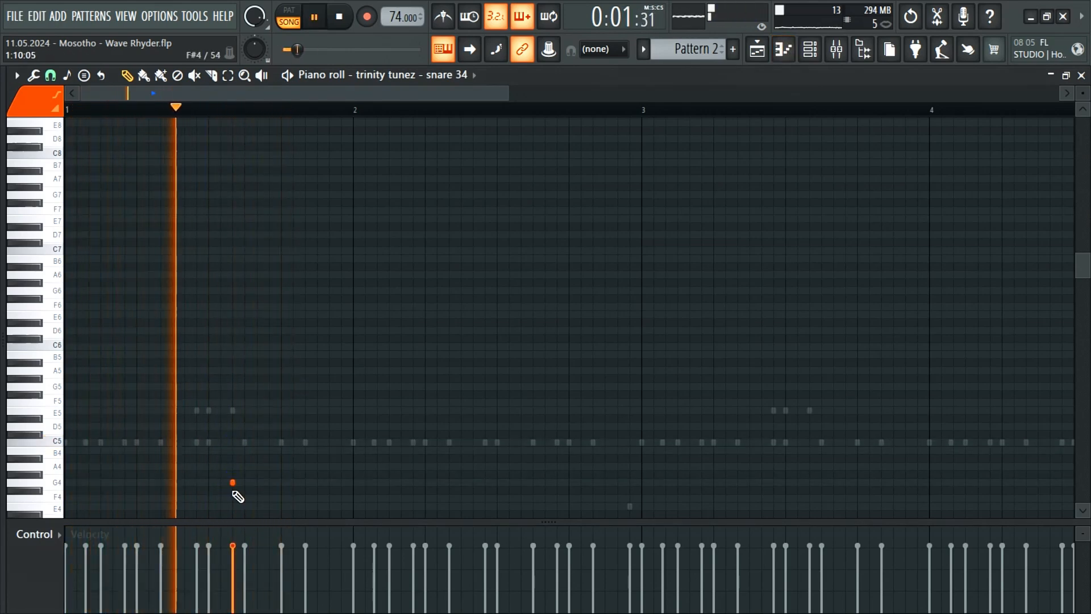
click(268, 483)
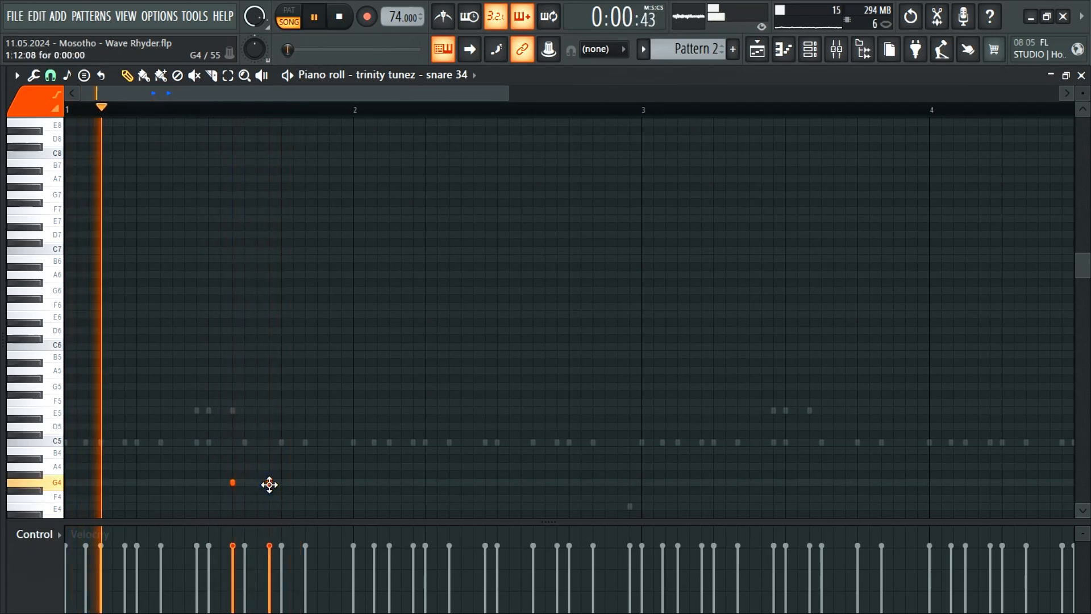
drag(232, 483, 233, 442)
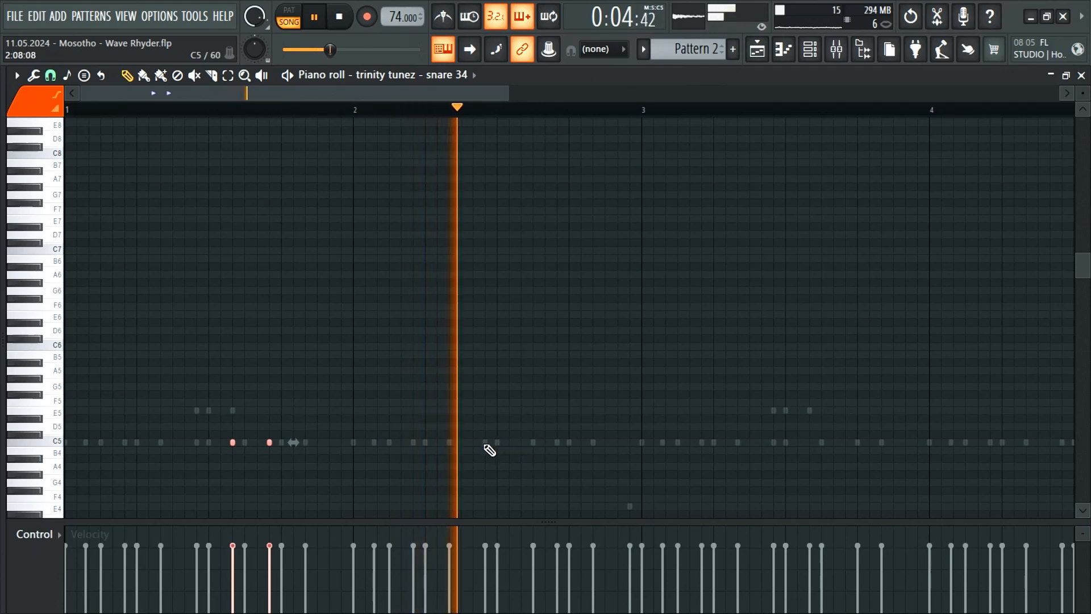
click(484, 444)
right_click(483, 445)
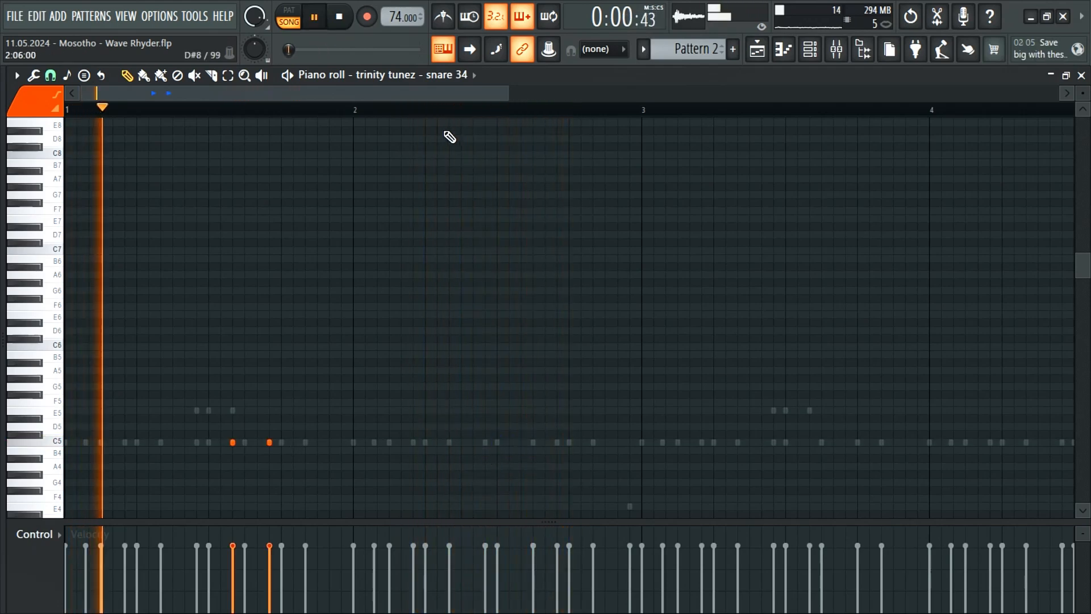
right_click(540, 303)
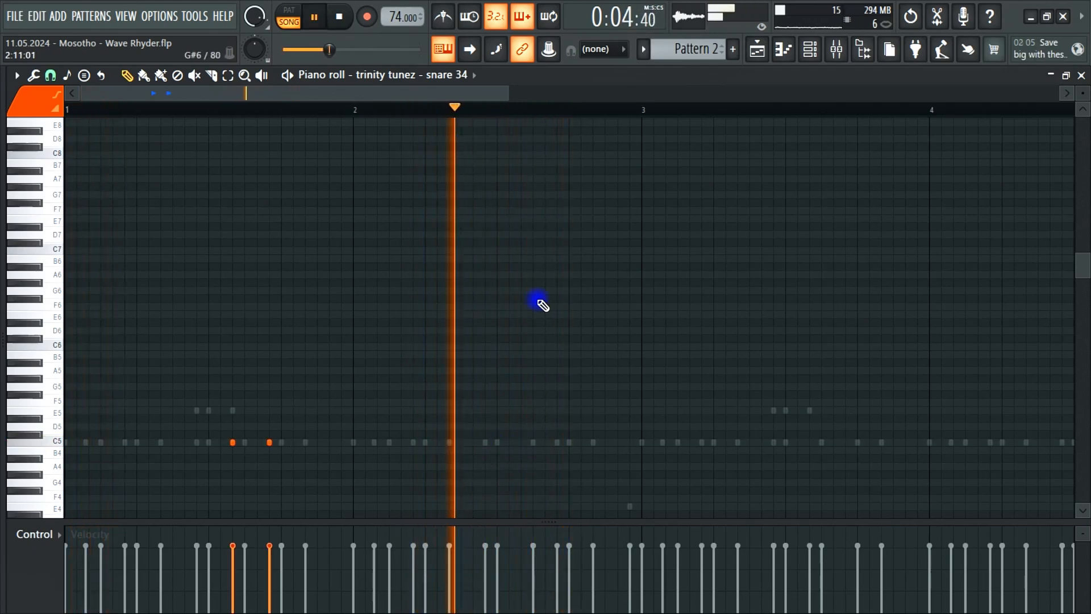
Add a snare 34 hit on C5 in bar 2, duplicate bars 1 and 2 into bars 3 and 4, and close the piano roll.
click(515, 441)
drag(516, 447, 523, 446)
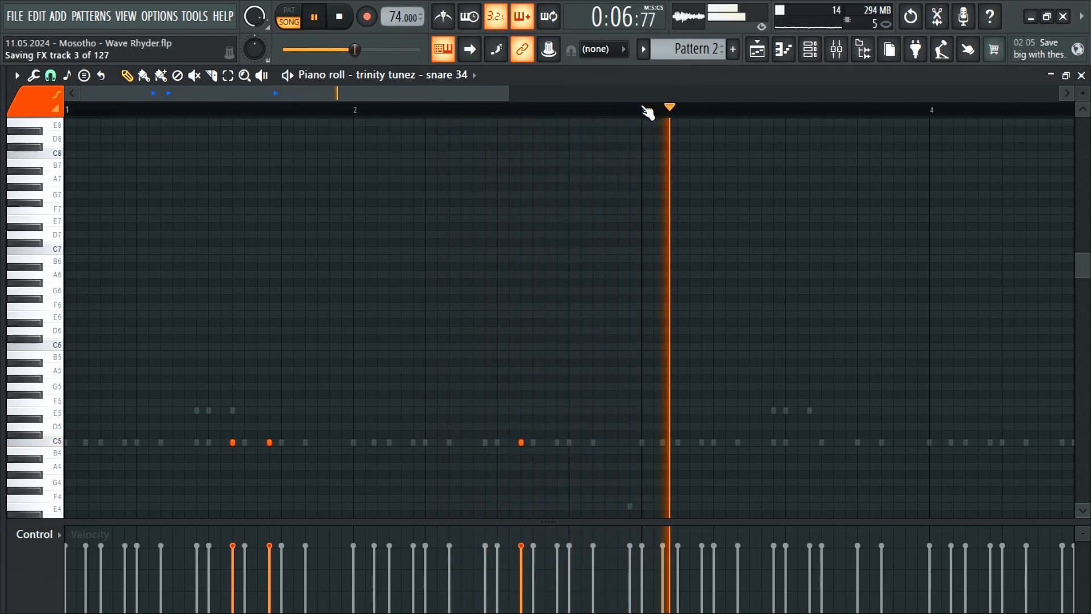
drag(645, 112, 63, 110)
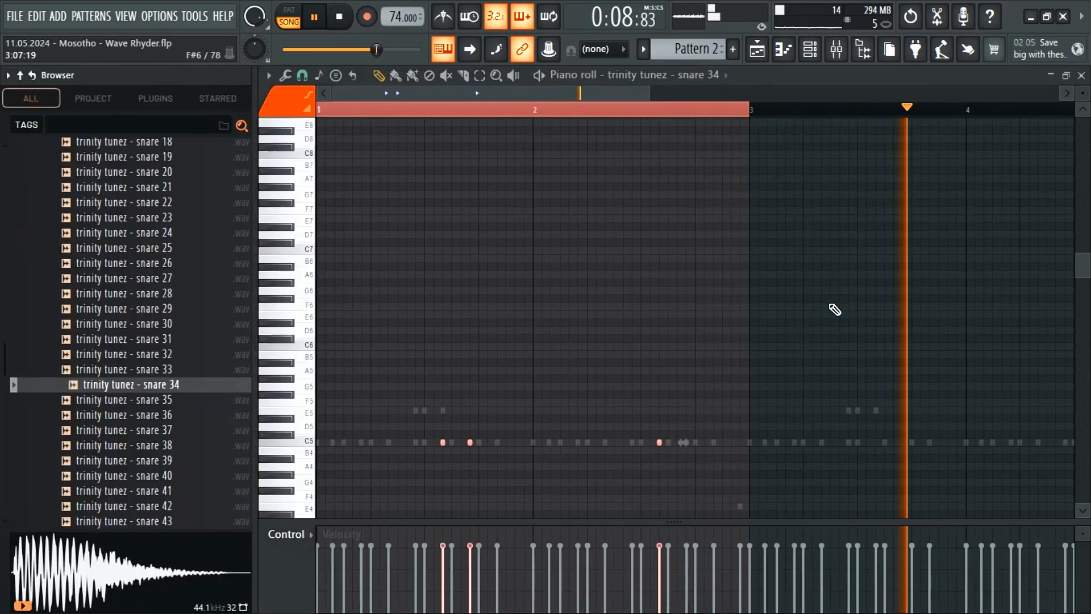
key(ctrl+b)
key(ctrl+d)
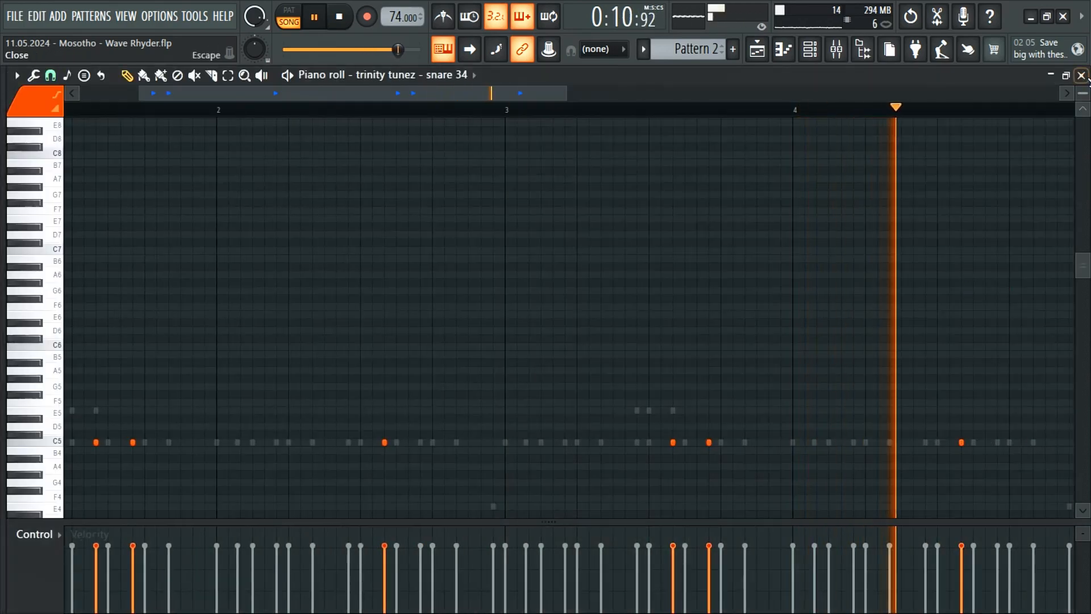
click(1081, 76)
Audition trinity tunez - snare 31 and load it into the selected channel in place of snare 34.
mouse_move(3, 363)
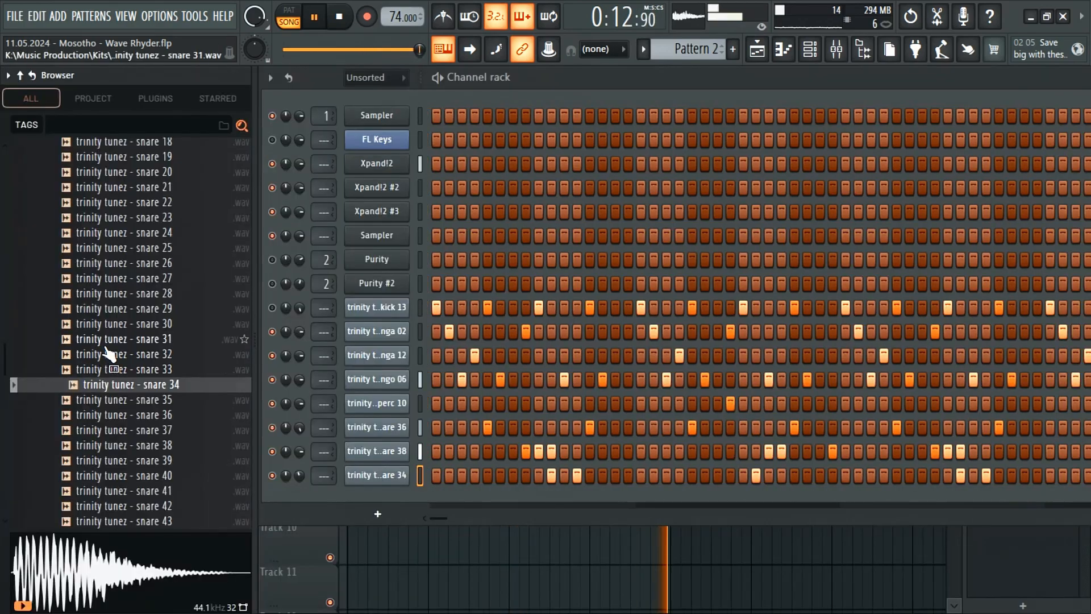
click(130, 339)
right_click(135, 340)
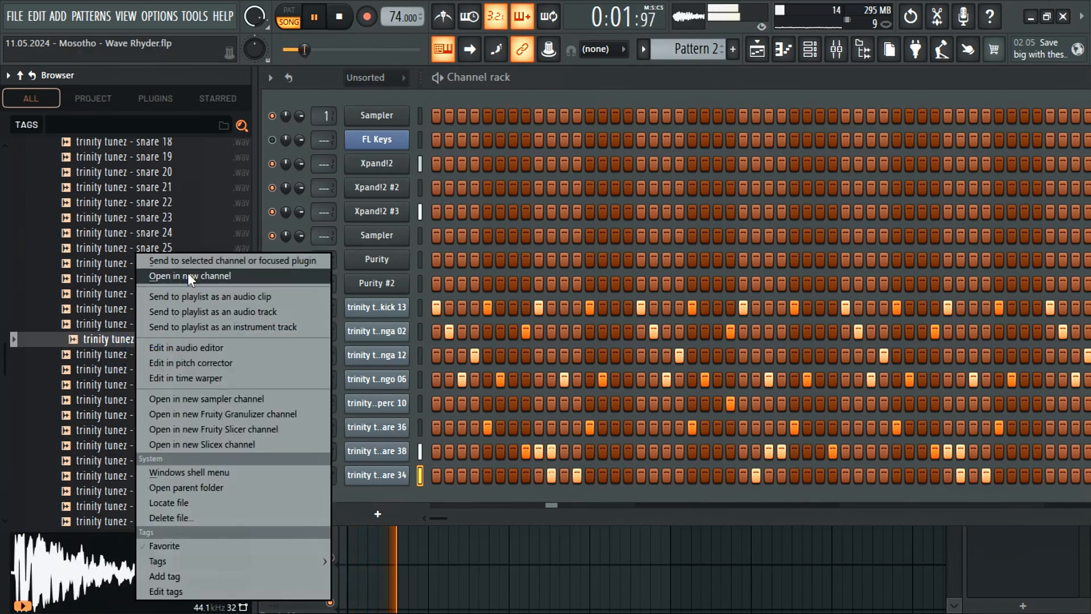
click(189, 265)
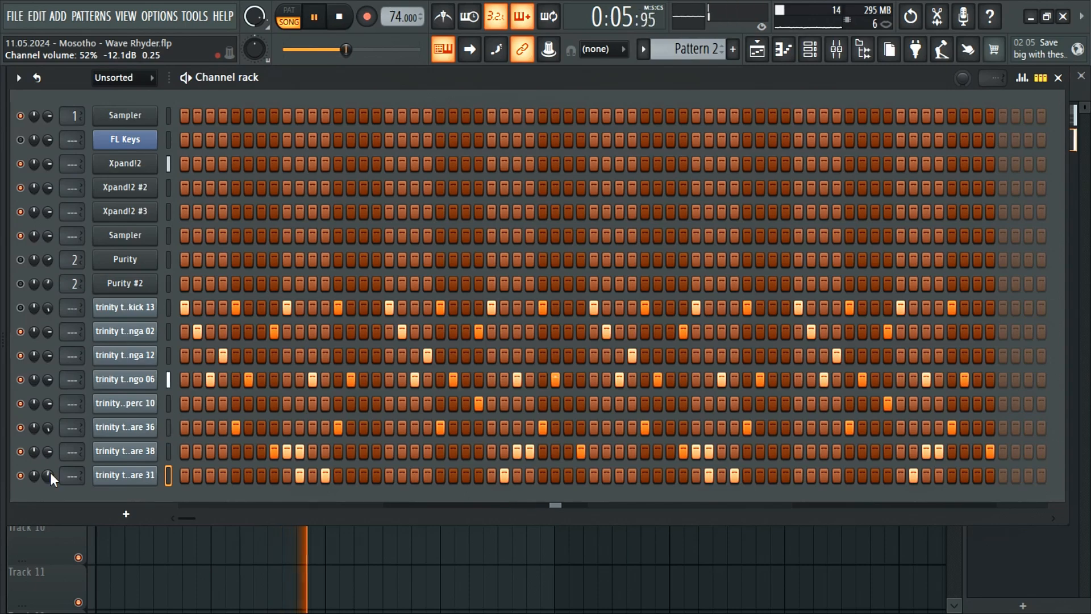
Reset the kick 13 channel's volume to its default and make it the selected channel.
right_click(51, 310)
click(67, 316)
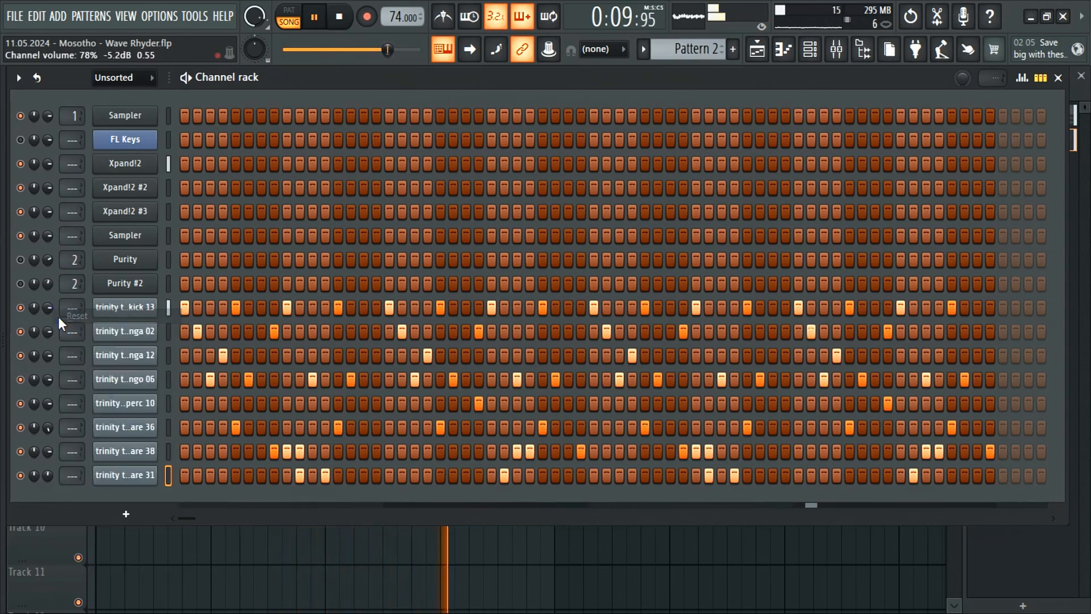
mouse_move(50, 238)
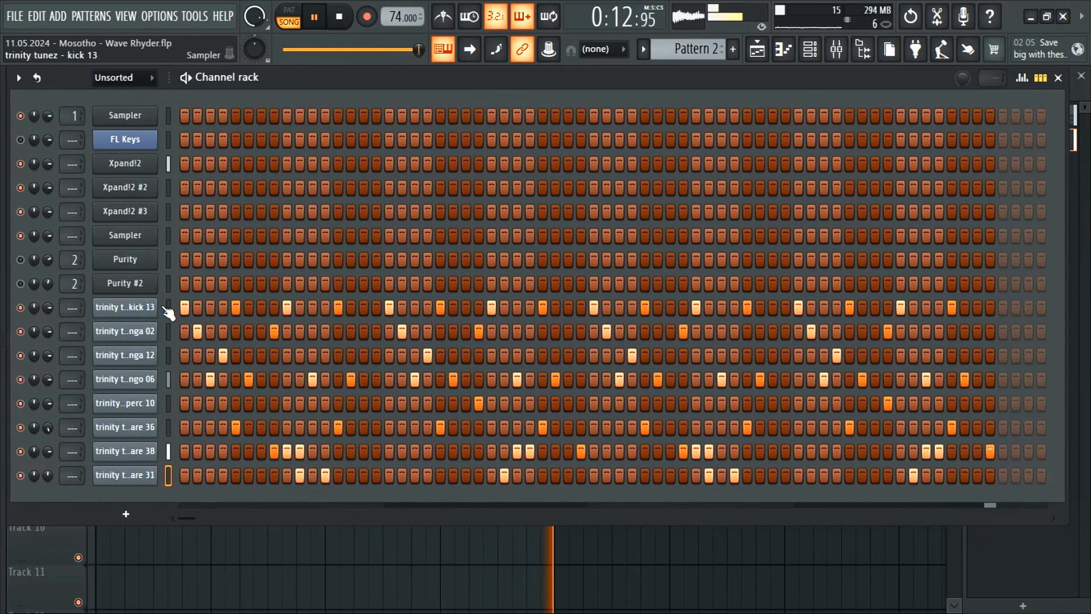
click(155, 307)
click(513, 147)
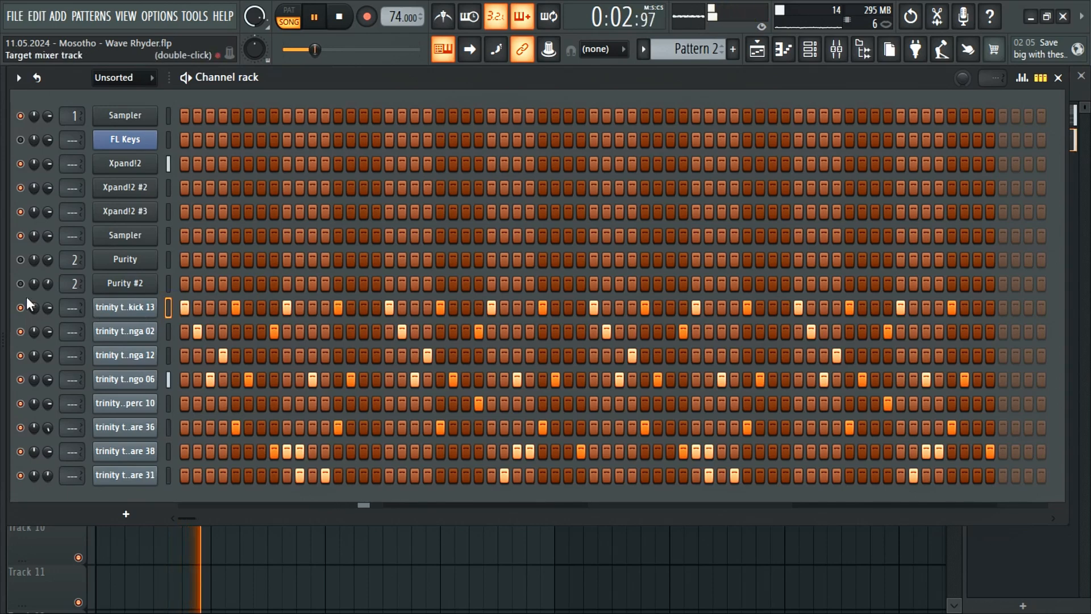
Switch playback to pattern mode, audition trinity tunez - kick 12 from the kick folder and load it in place of kick 13.
mouse_move(53, 256)
scroll(54, 253, up, 10)
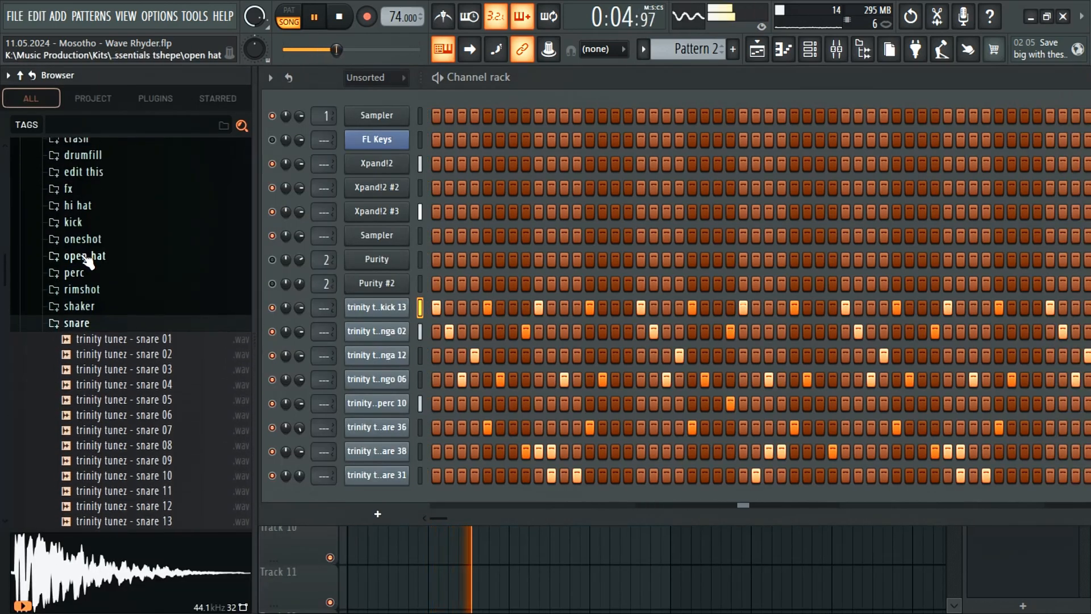
scroll(85, 257, up, 4)
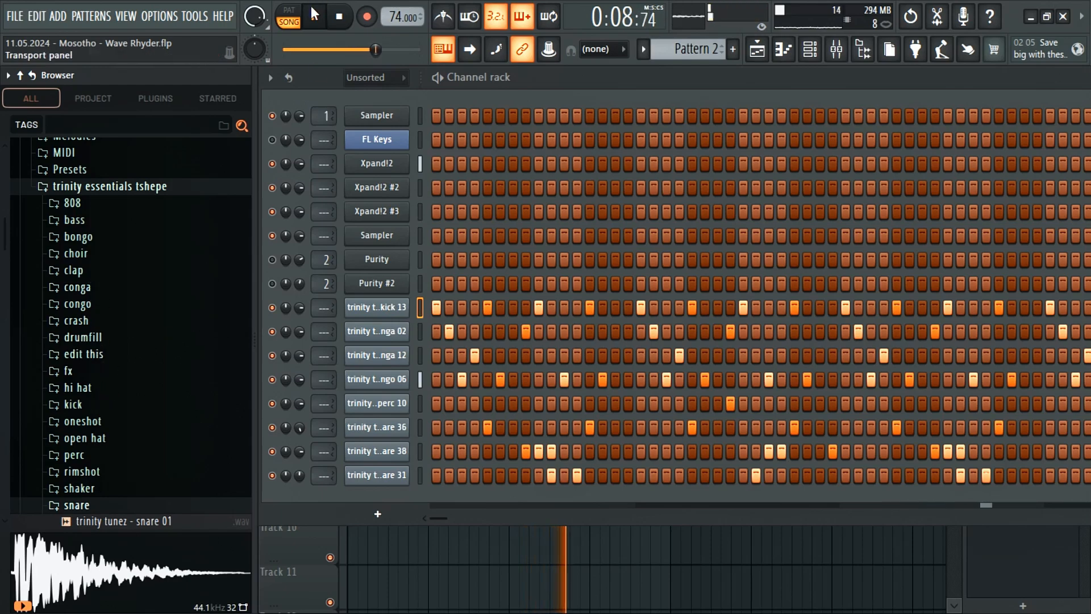
click(291, 10)
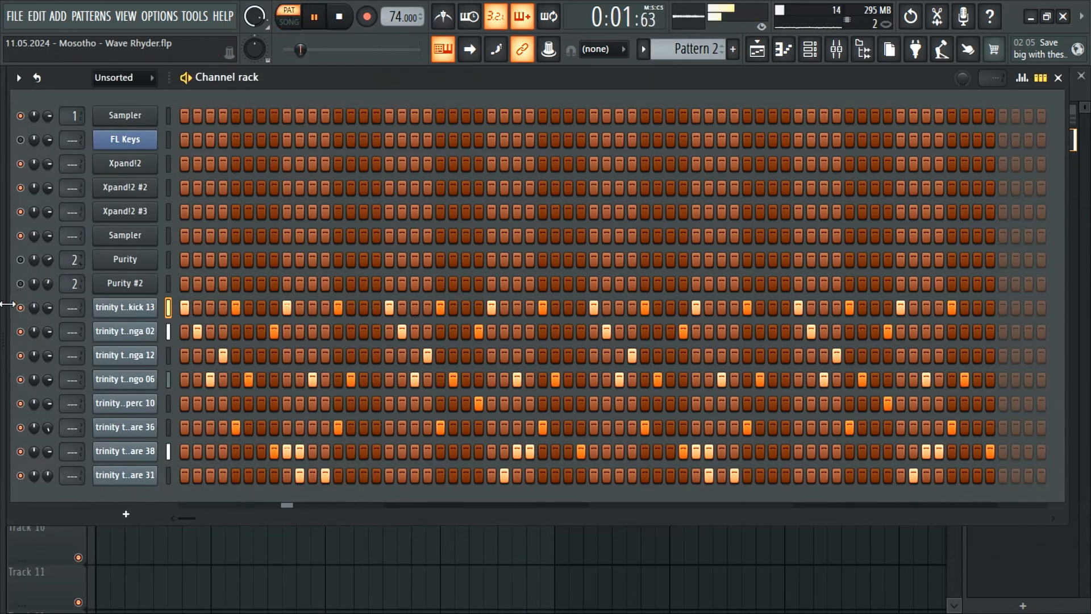
mouse_move(15, 311)
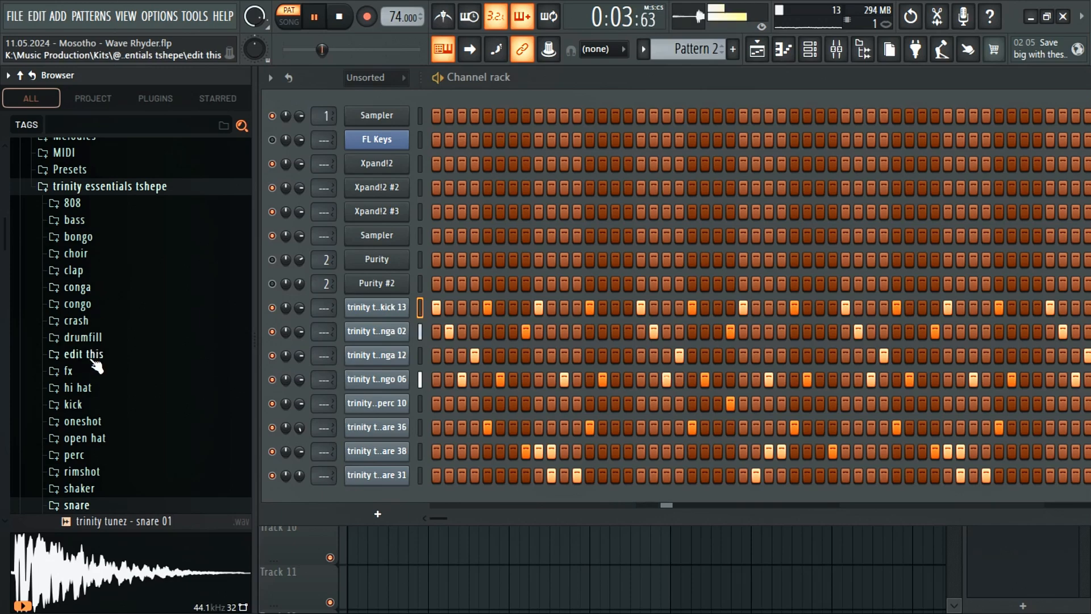
click(76, 410)
click(142, 337)
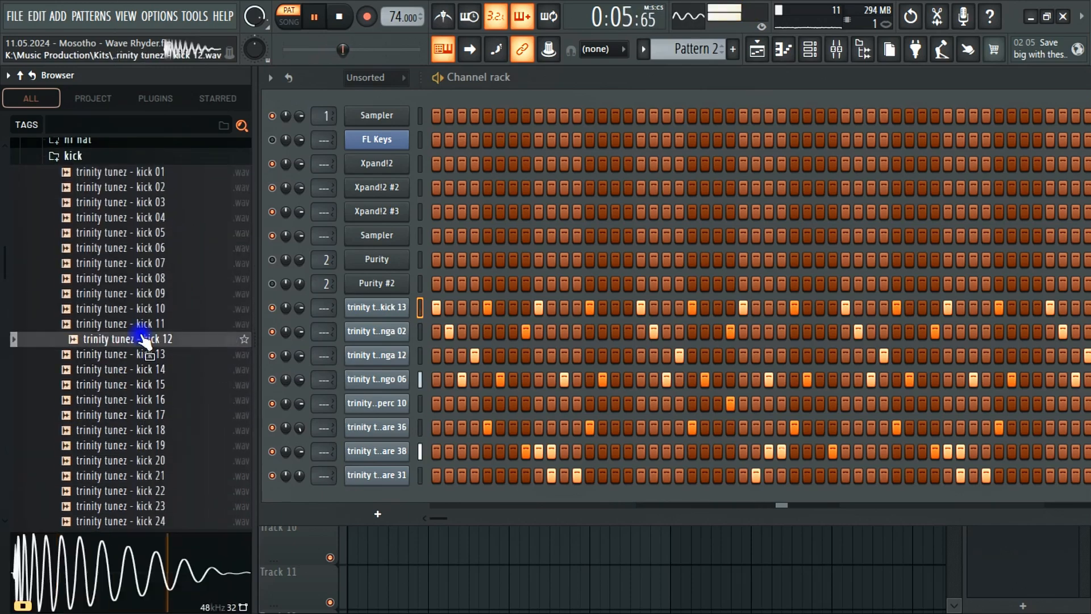
right_click(146, 339)
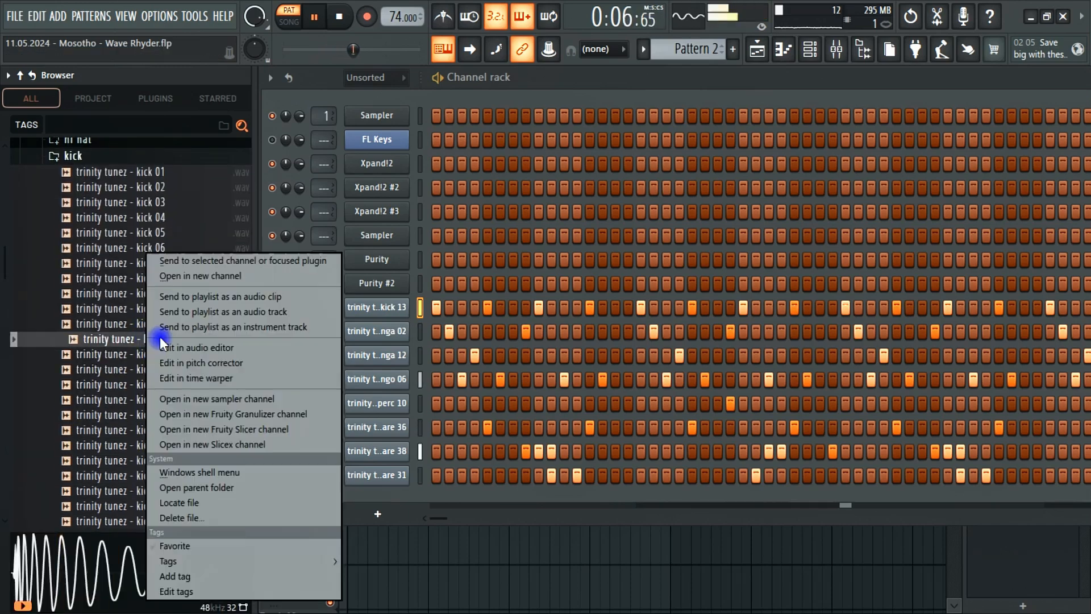
click(198, 263)
key(space)
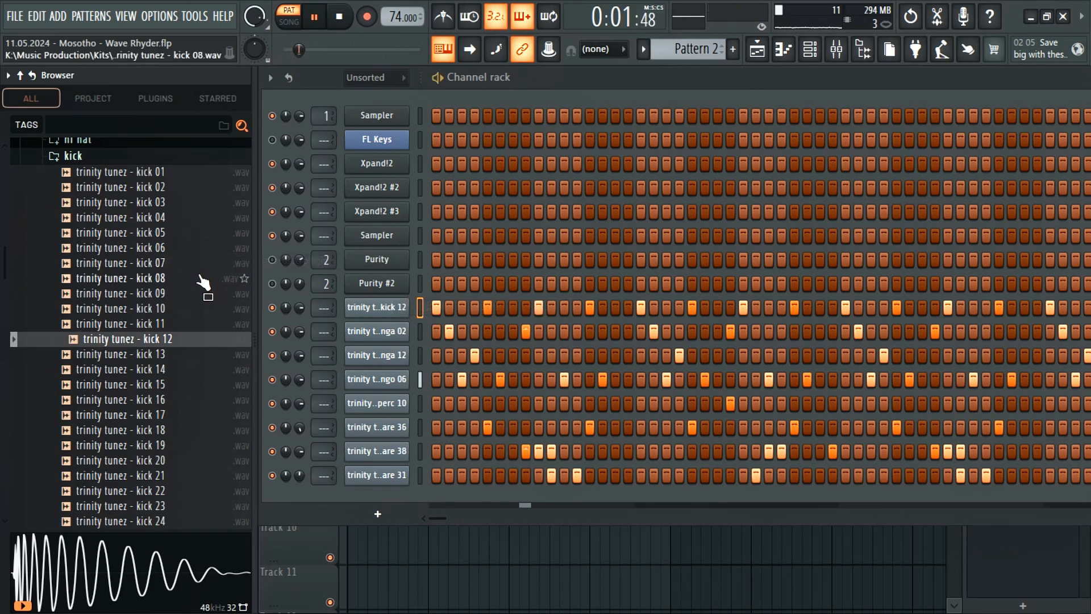
key(alt+F8)
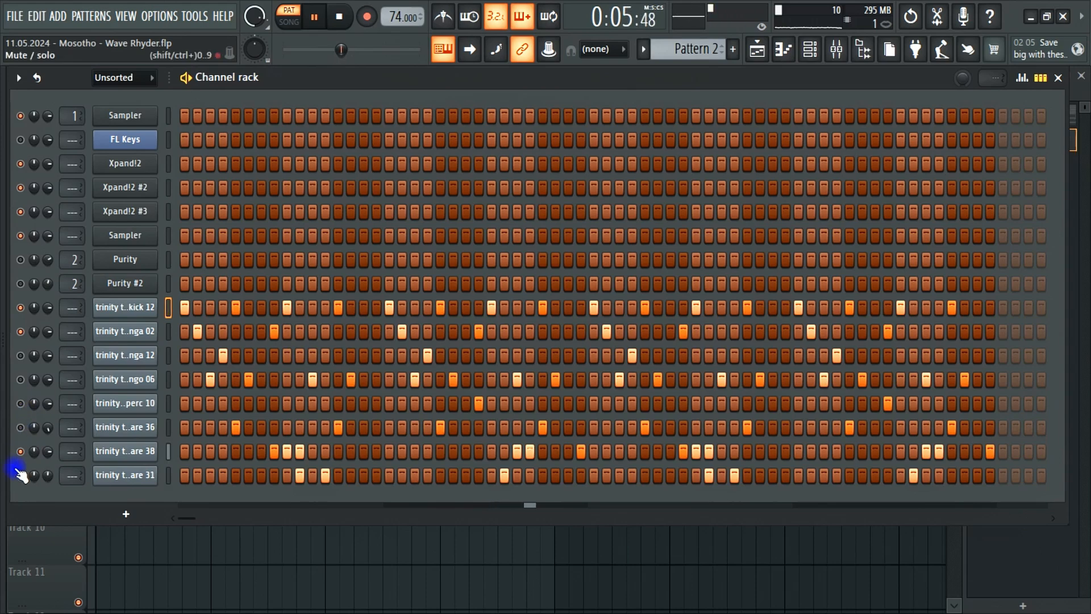
Nudge the first conga 02 hit of each bar slightly later in its piano roll and return to the channel rack.
right_click(146, 340)
click(203, 332)
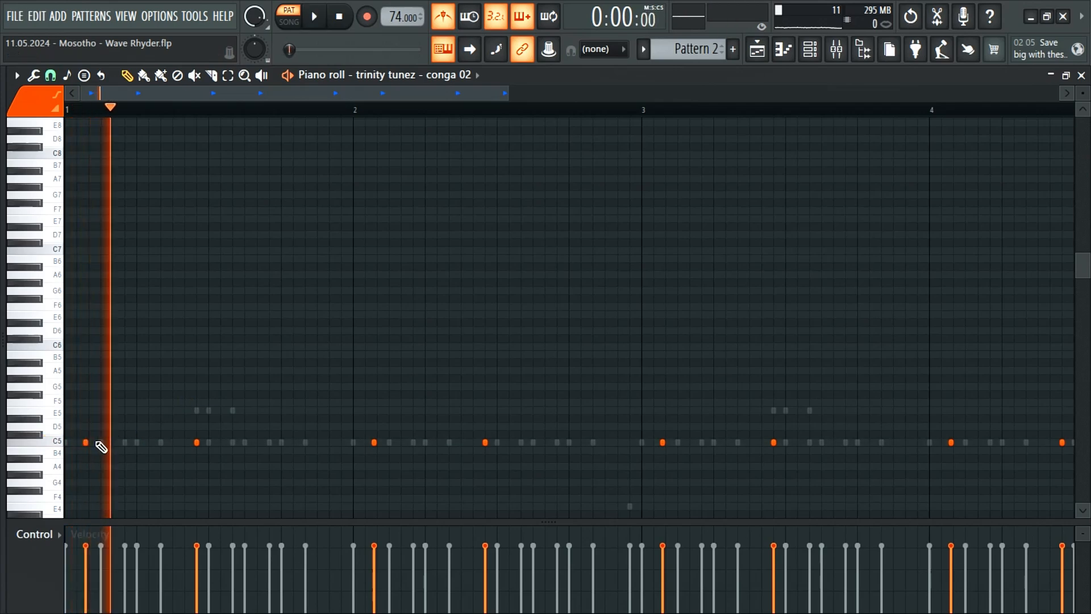
key(space)
drag(84, 442, 86, 443)
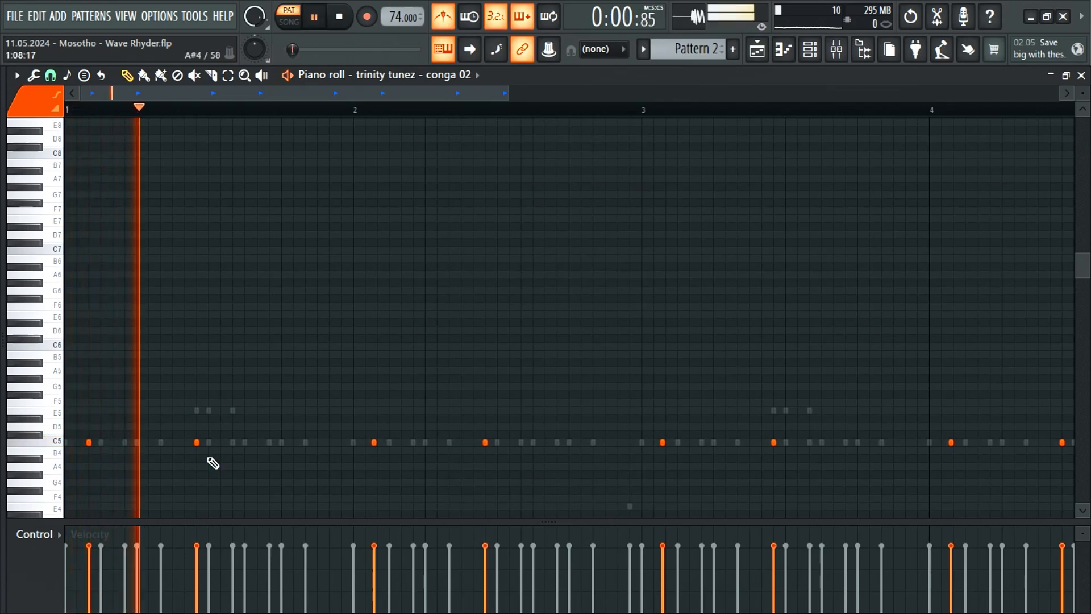
drag(376, 445, 379, 444)
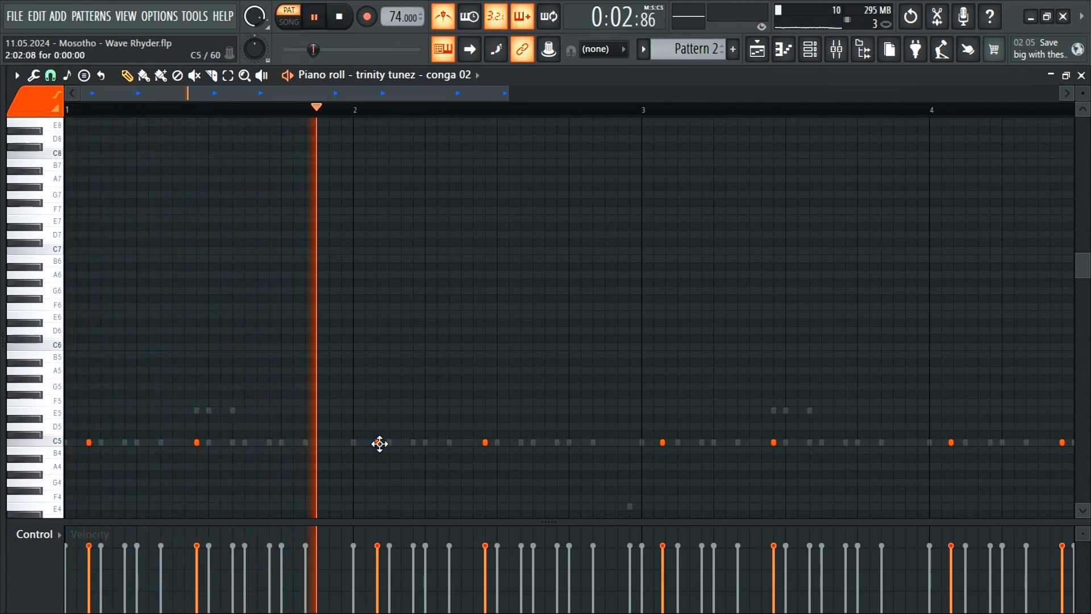
drag(663, 443, 666, 444)
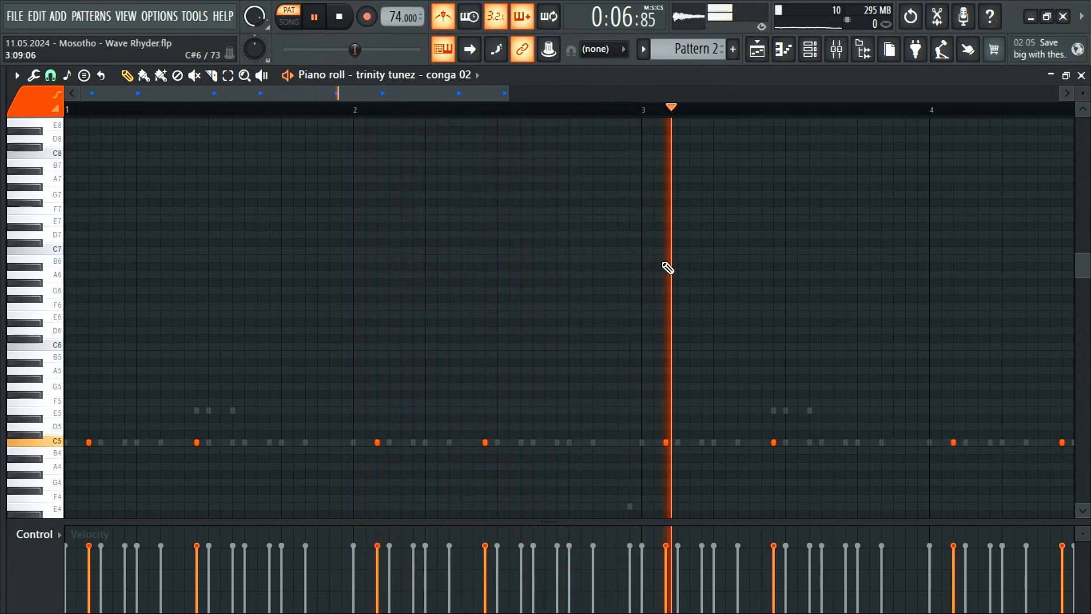
drag(487, 98, 578, 107)
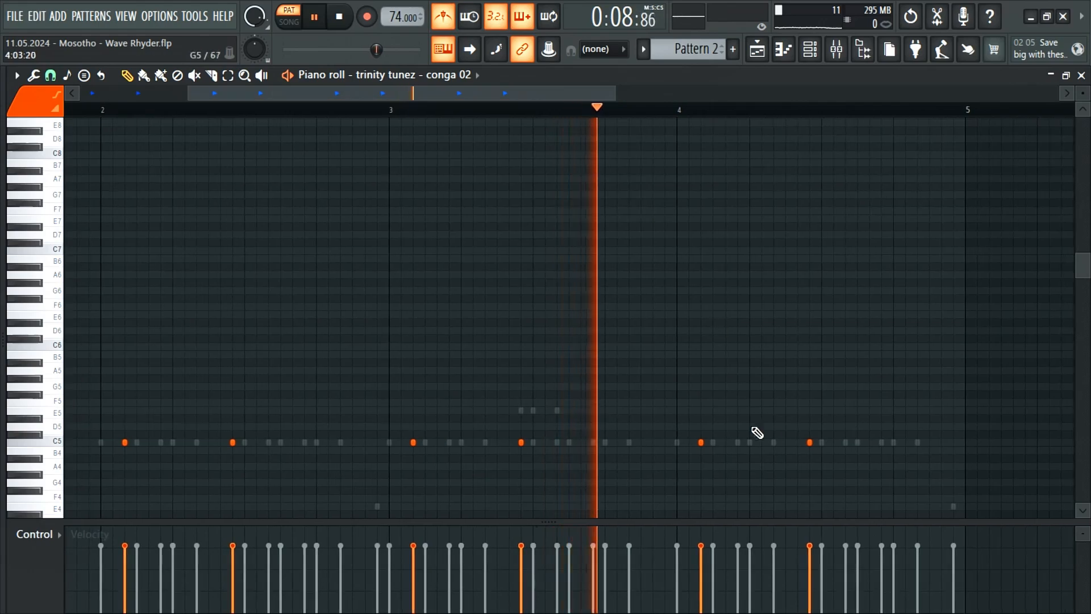
key(F6)
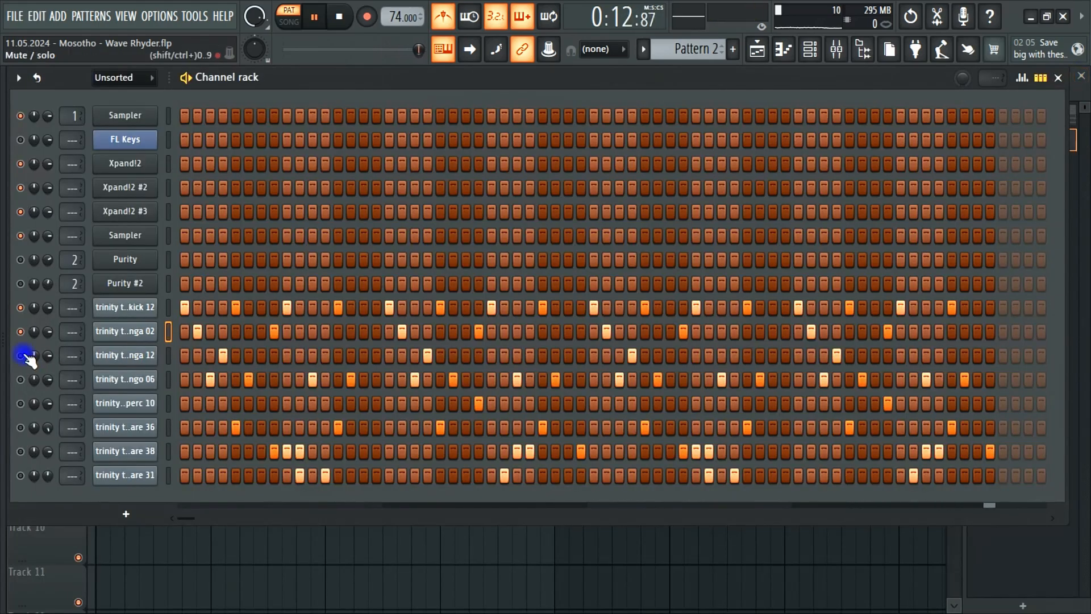
Examine the timing of the conga 12 and congo 06 hits in their piano rolls.
right_click(132, 357)
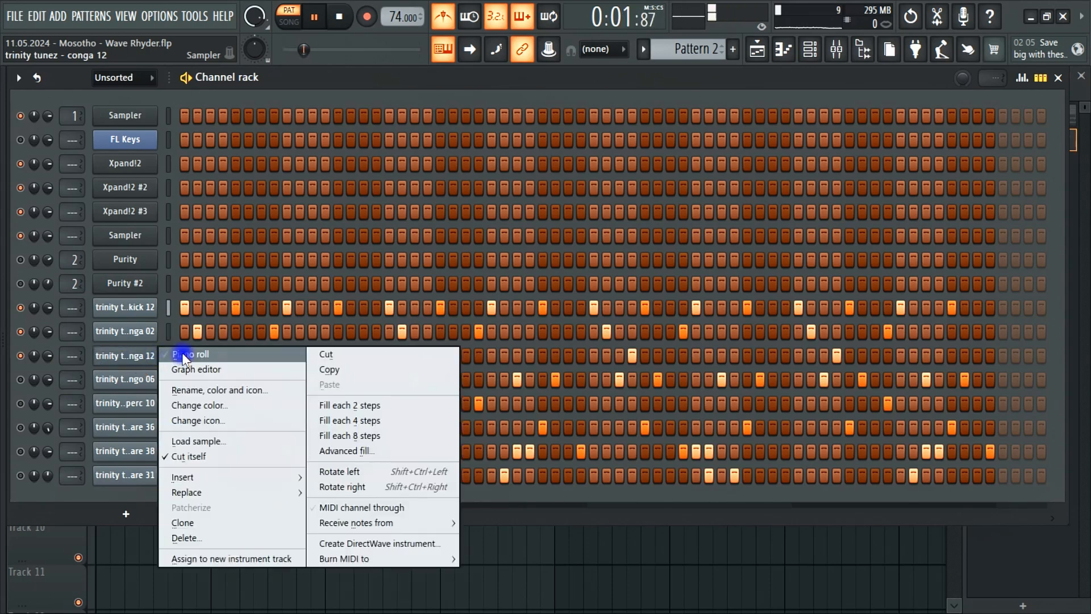
click(181, 352)
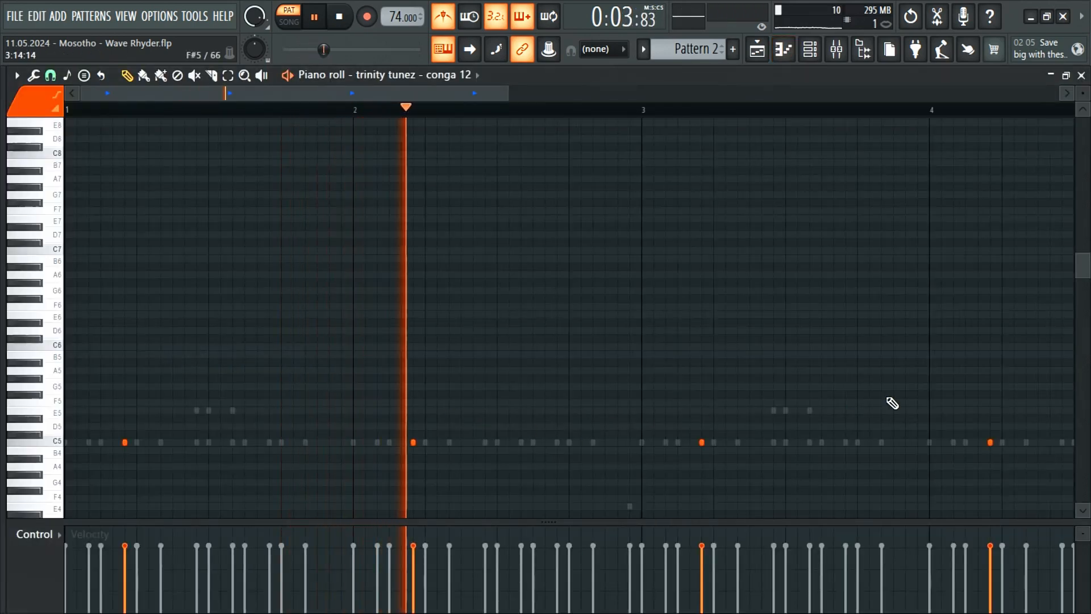
click(1082, 76)
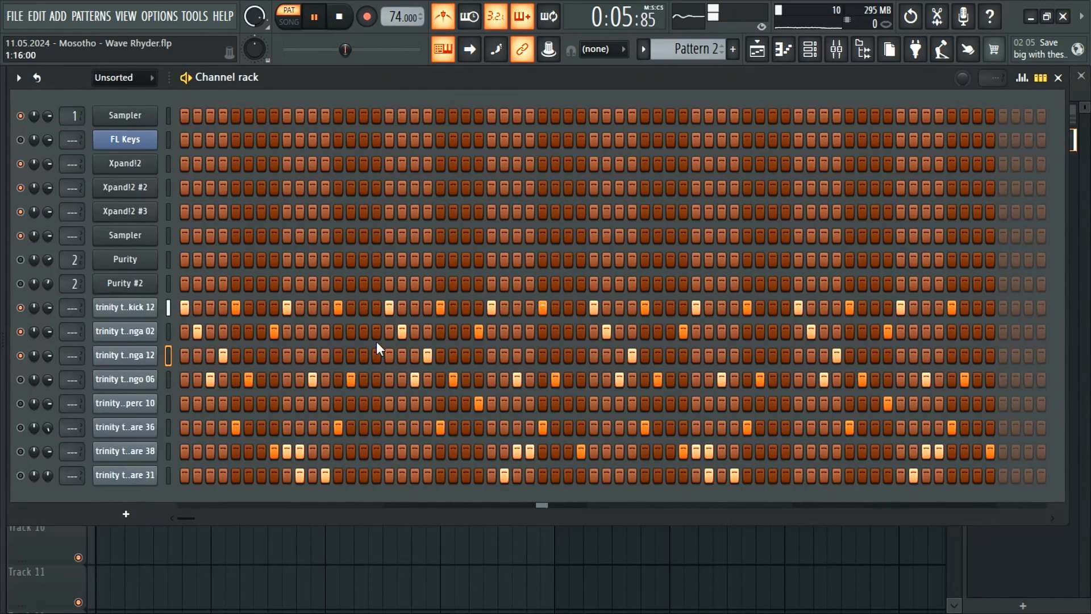
right_click(156, 383)
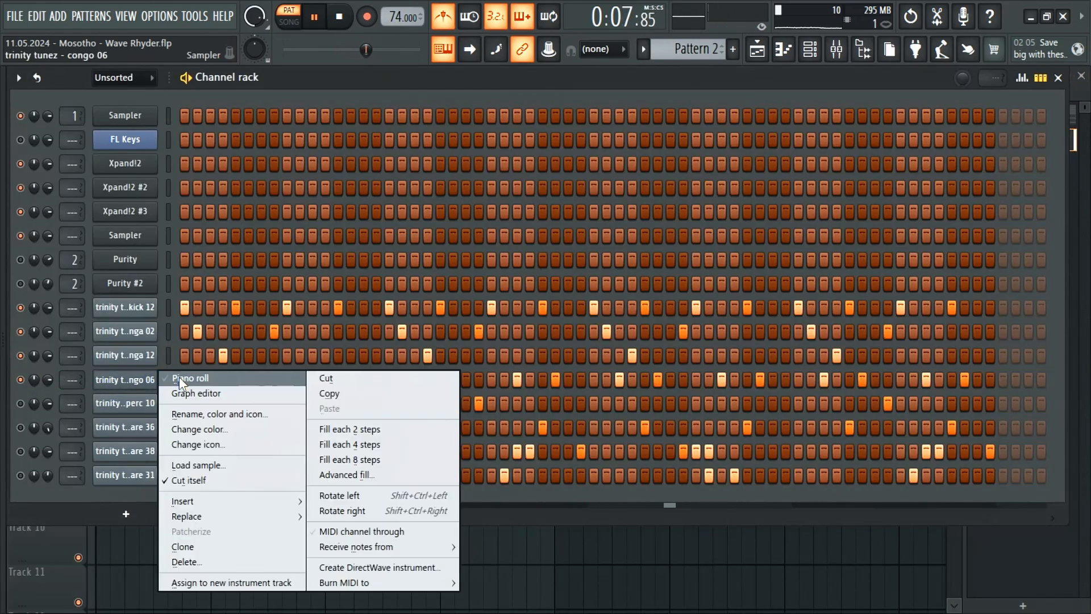
click(182, 376)
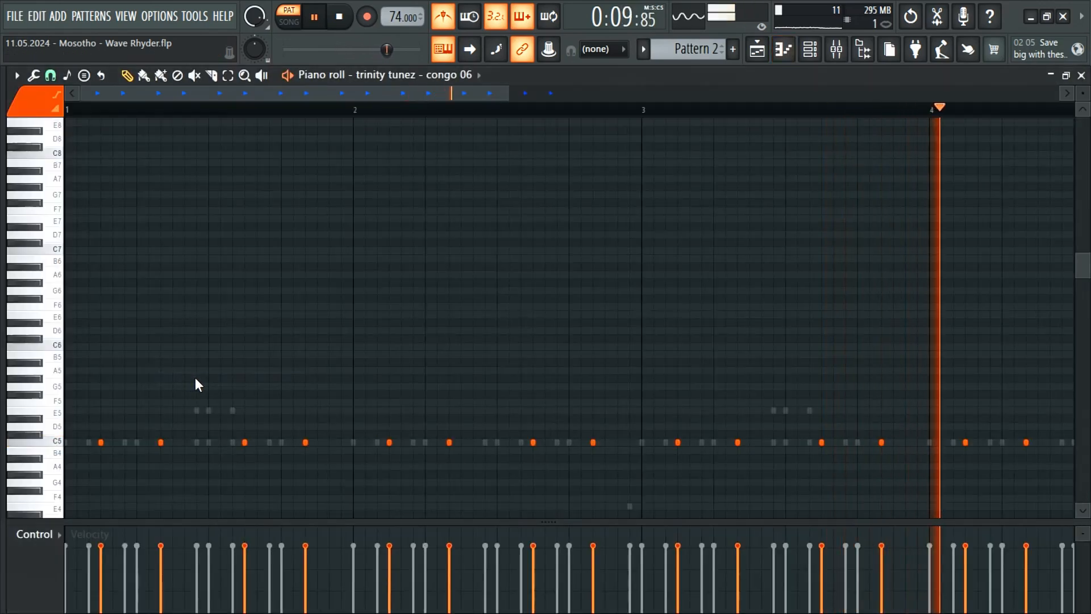
click(1083, 75)
Bring the muted perc 10 and snare channels back in while the pattern plays, and raise the snare 31 channel's volume.
click(4, 414)
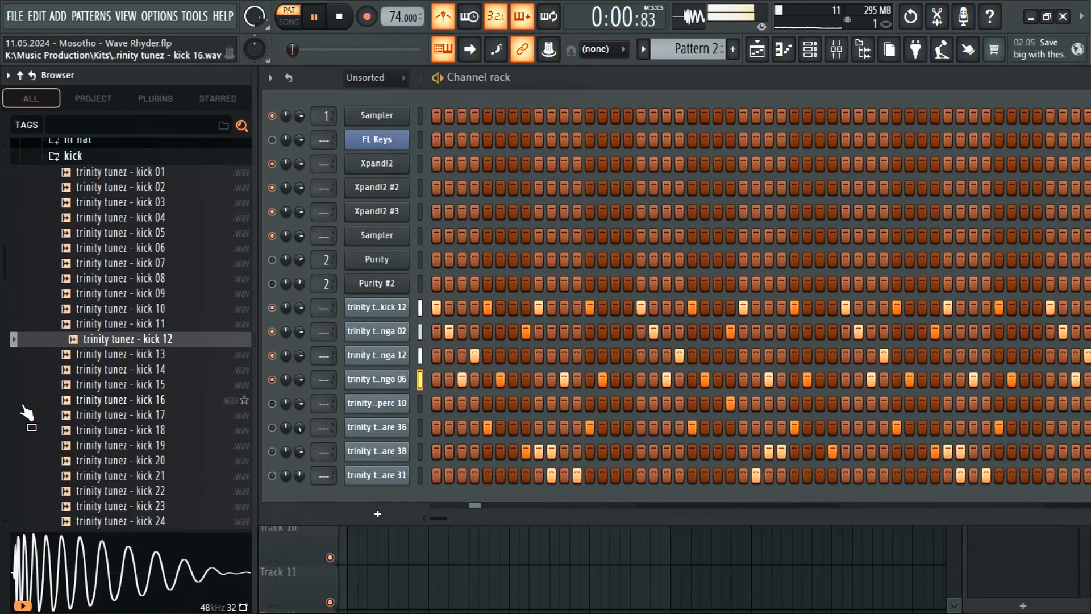
click(255, 433)
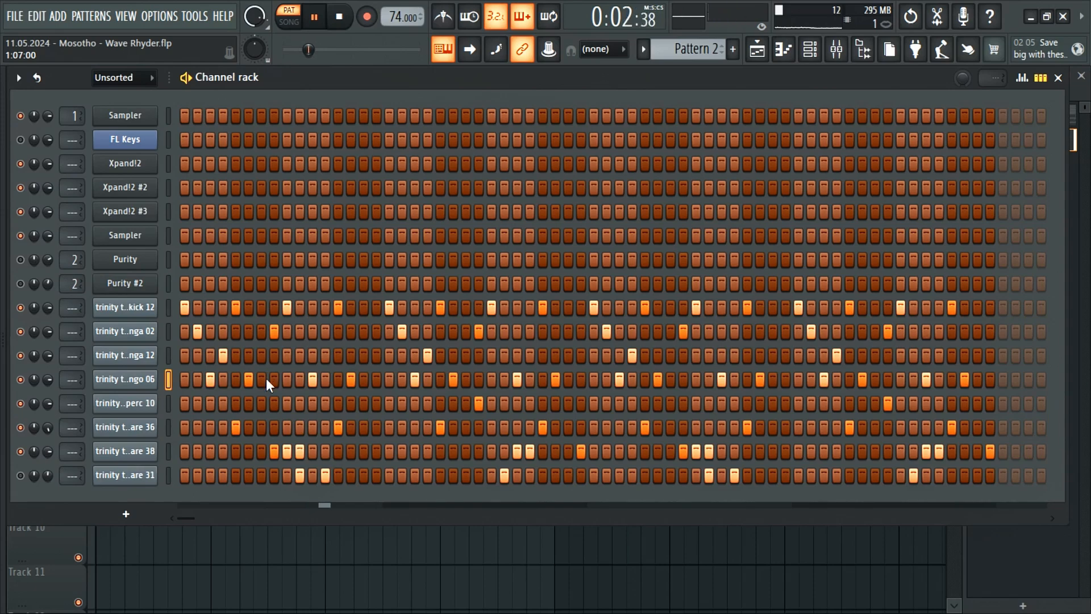
click(4, 471)
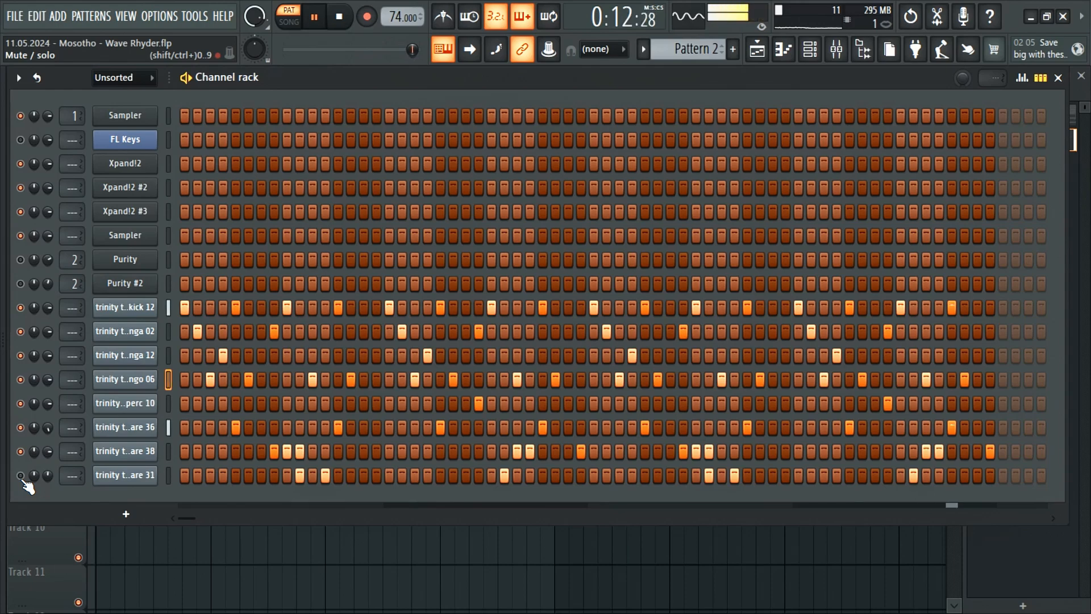
scroll(47, 474, up, 5)
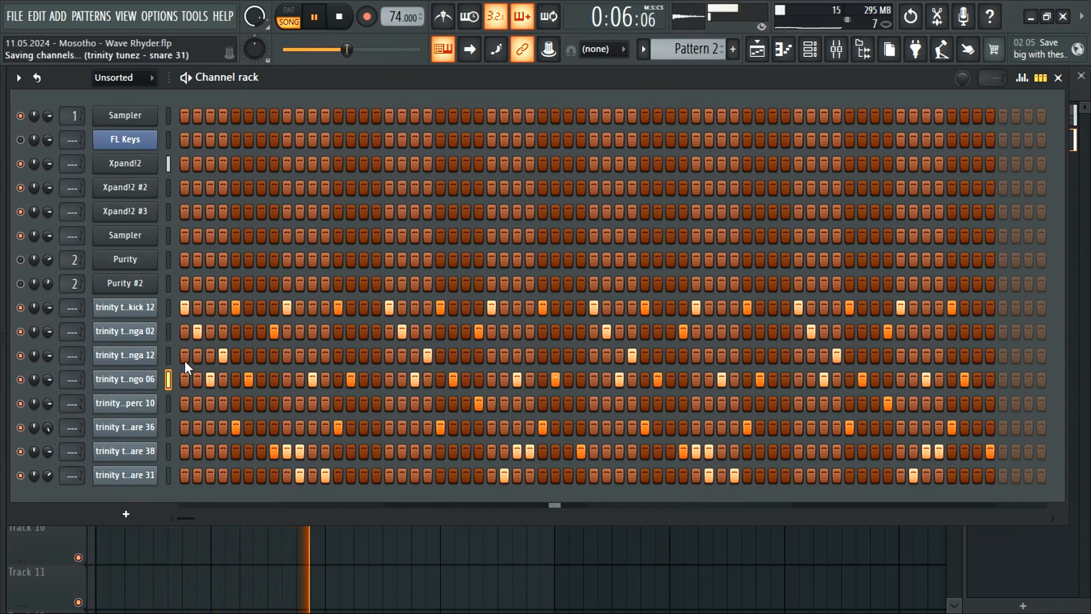
Switch to Pattern 1 and clone the Xpand!2 #3 channel.
key(minus)
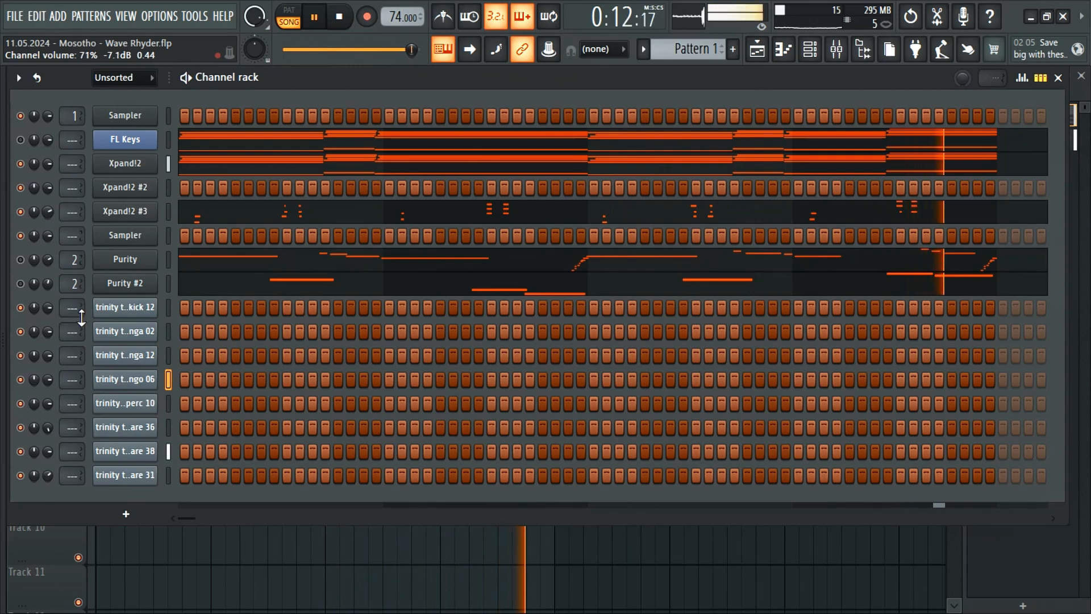
right_click(143, 219)
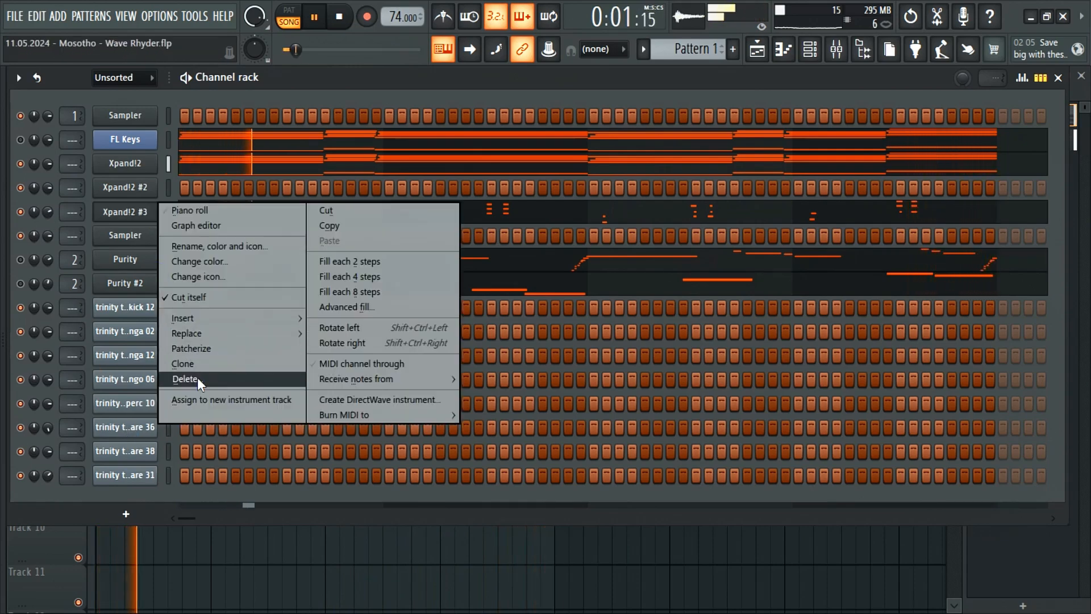
click(192, 364)
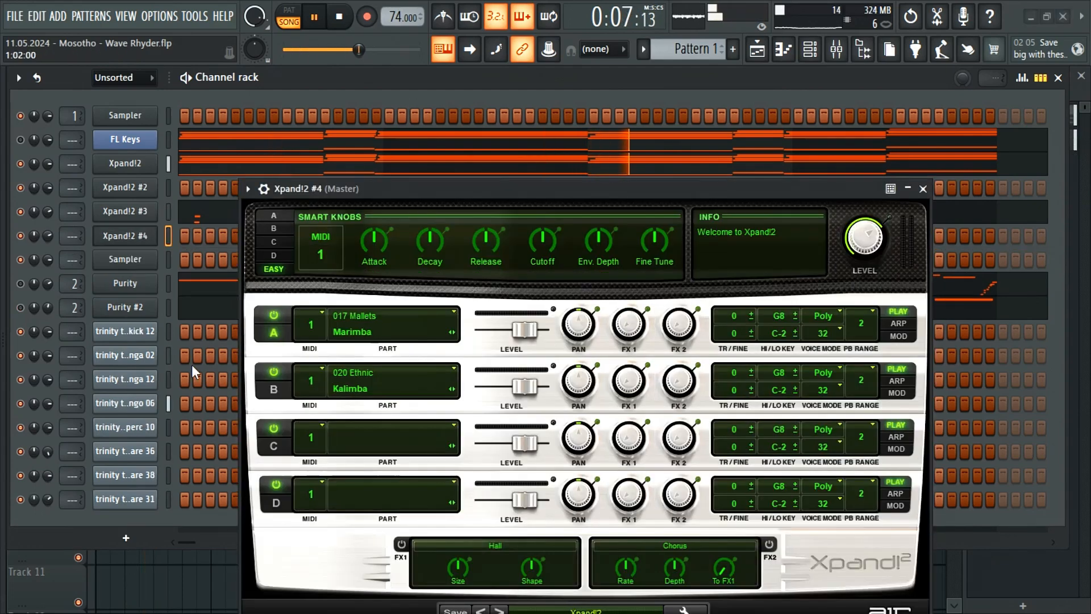
Browse the part sounds in Xpand!2 #4, pick a preset from the User category and close the plugin window.
click(356, 329)
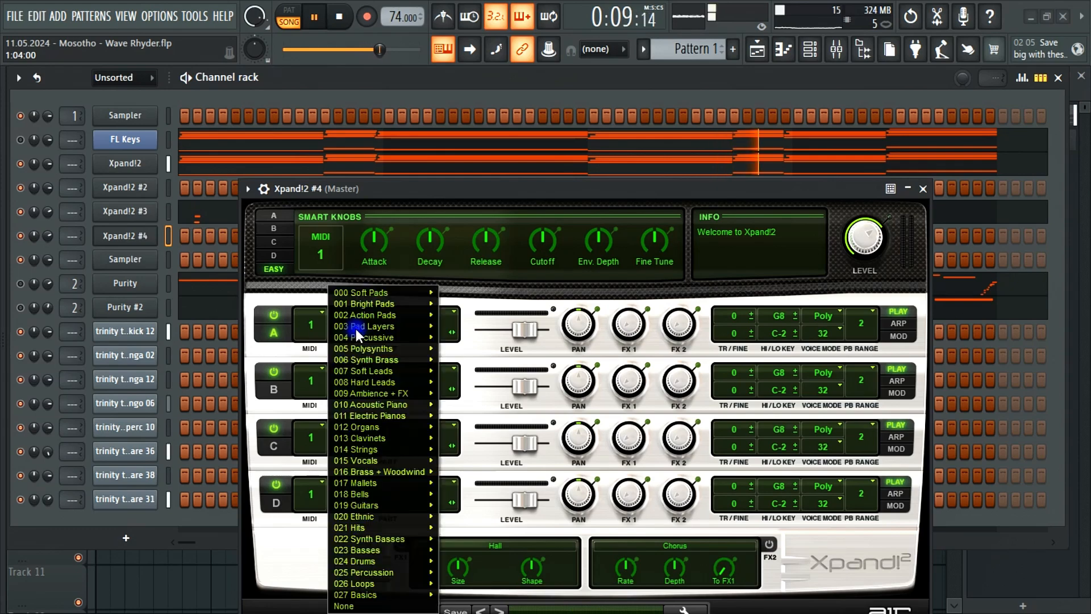
click(468, 296)
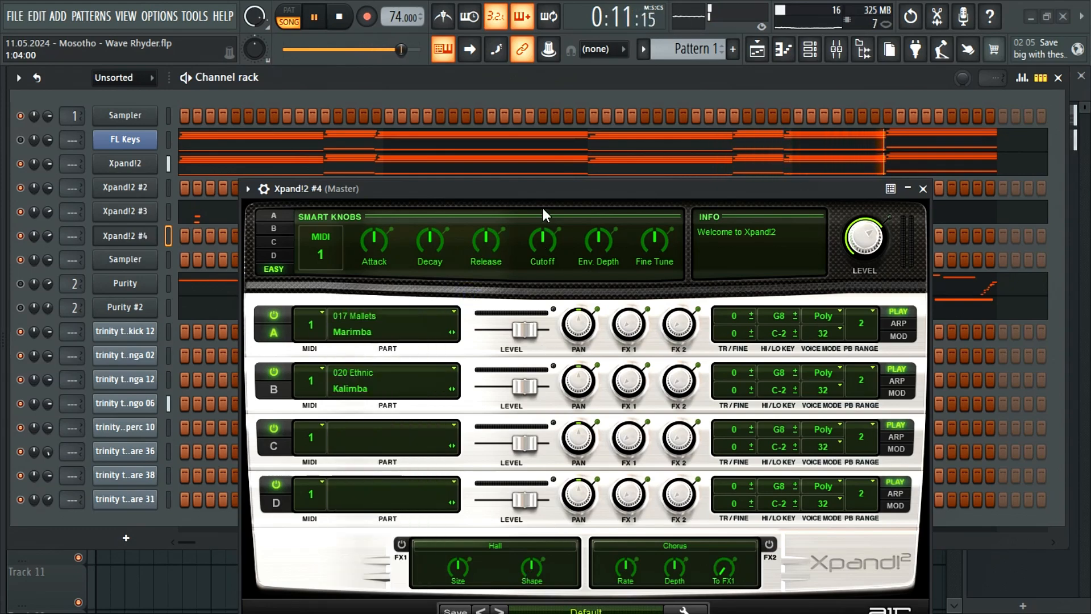
drag(544, 178, 546, 107)
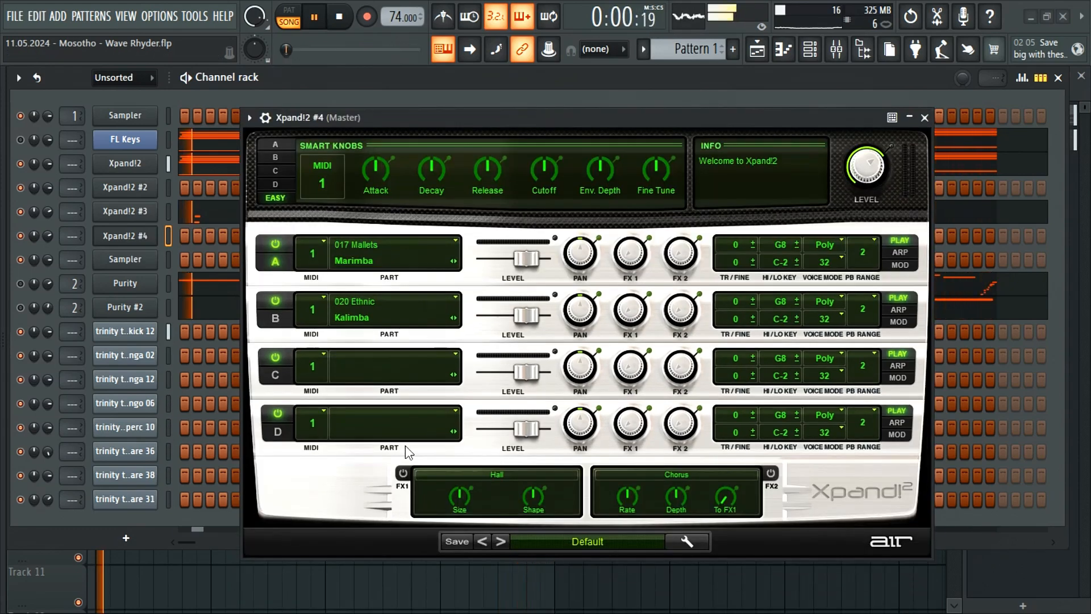
click(370, 242)
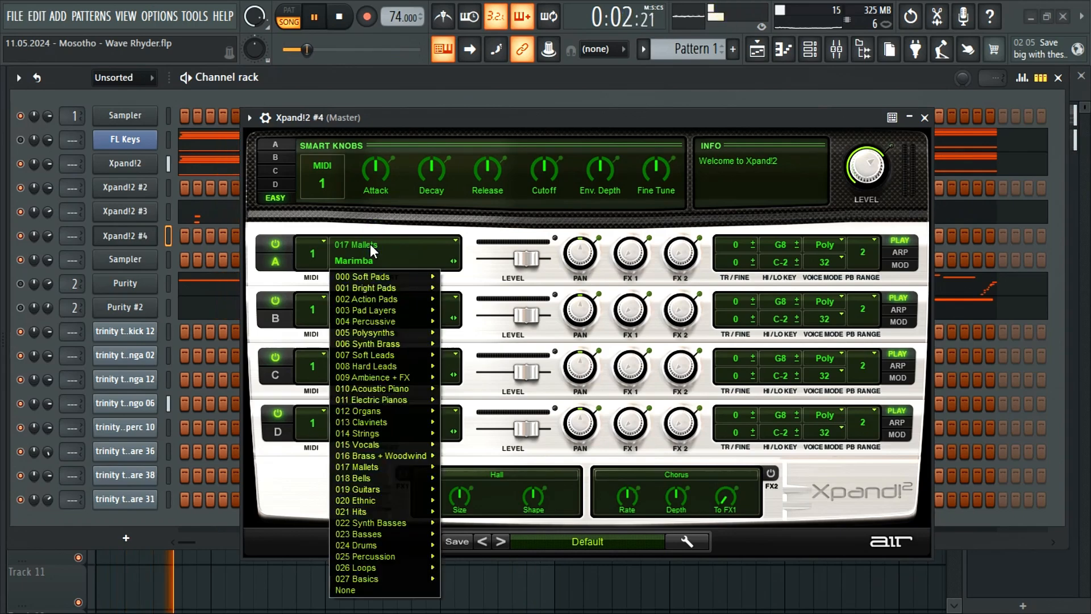
click(582, 539)
click(582, 538)
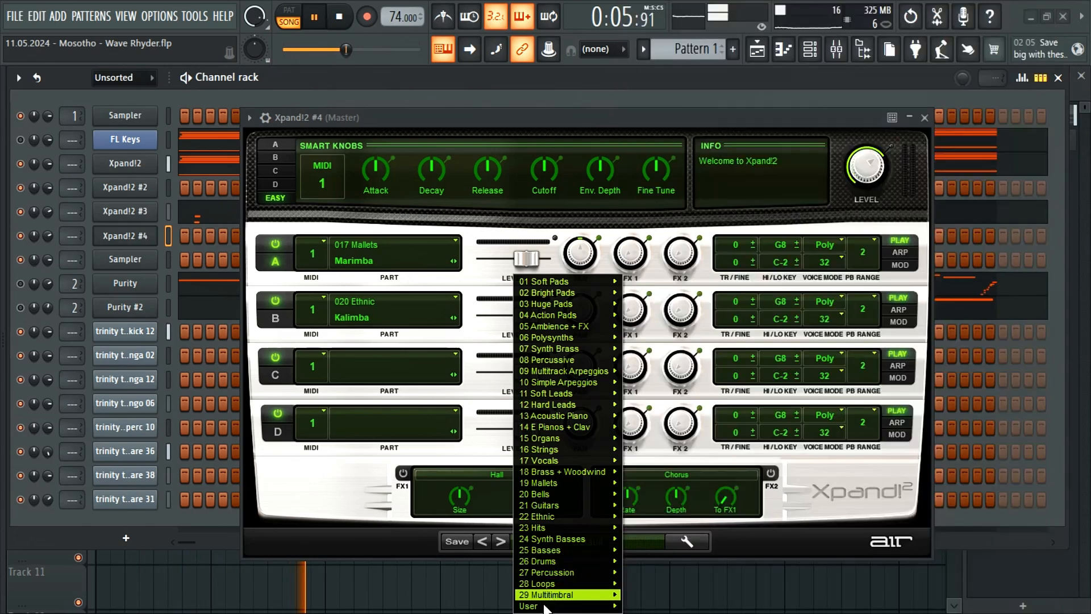
click(629, 606)
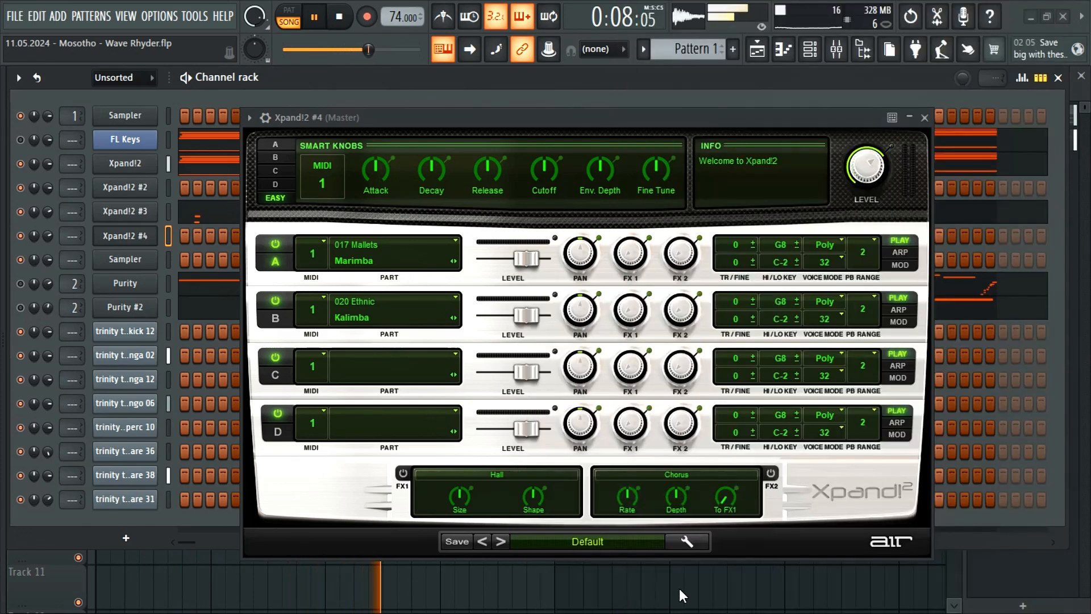
click(931, 117)
In the piano roll of Xpand!2 #4, place short F#4 notes at the start of bar 1 and at about 1:02:08.
right_click(152, 233)
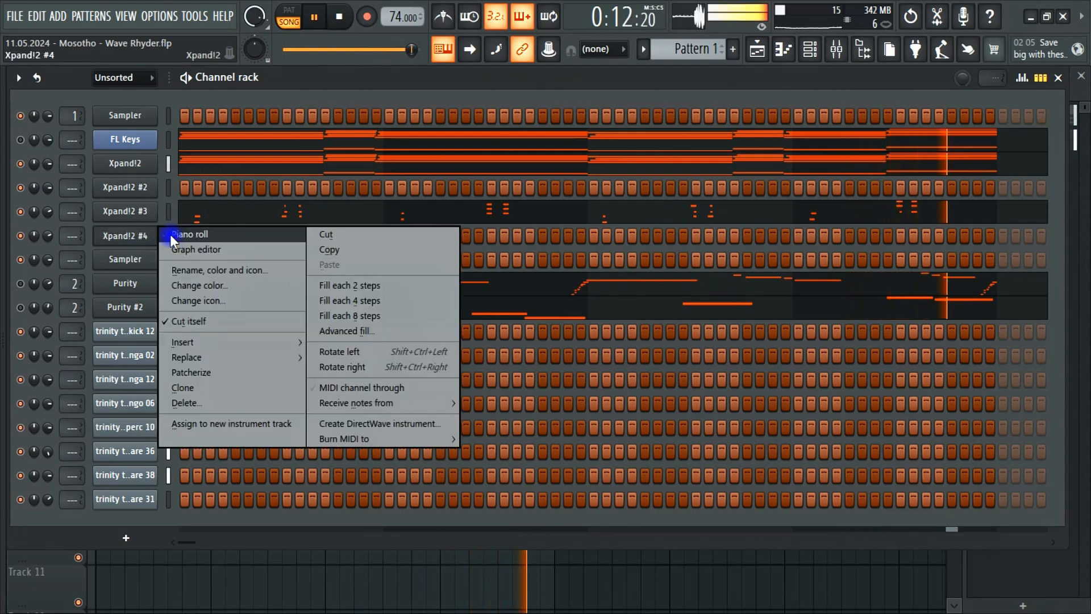
click(186, 234)
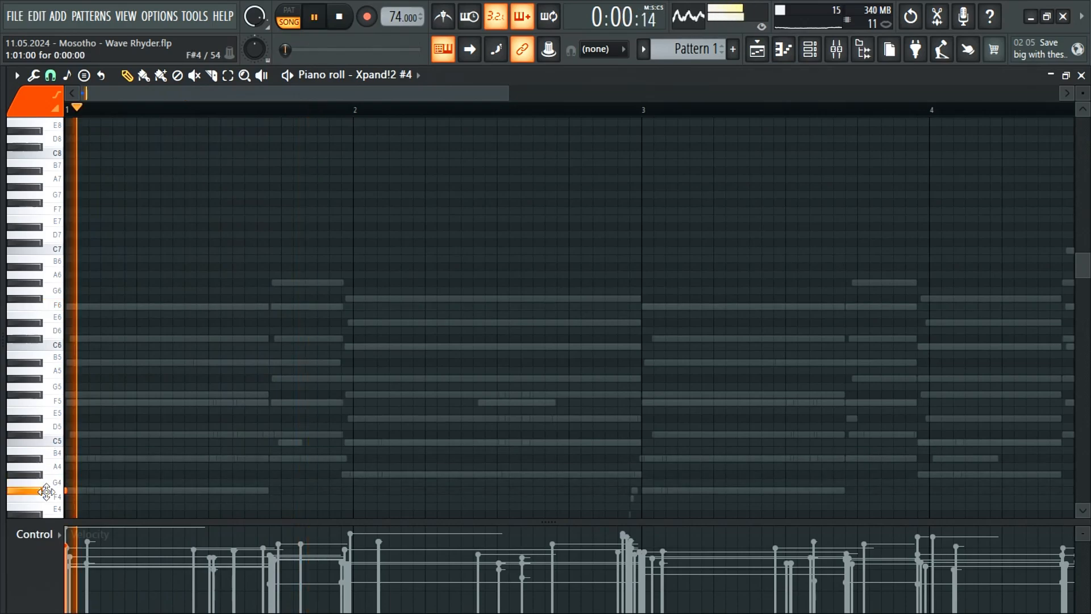
drag(507, 92, 335, 140)
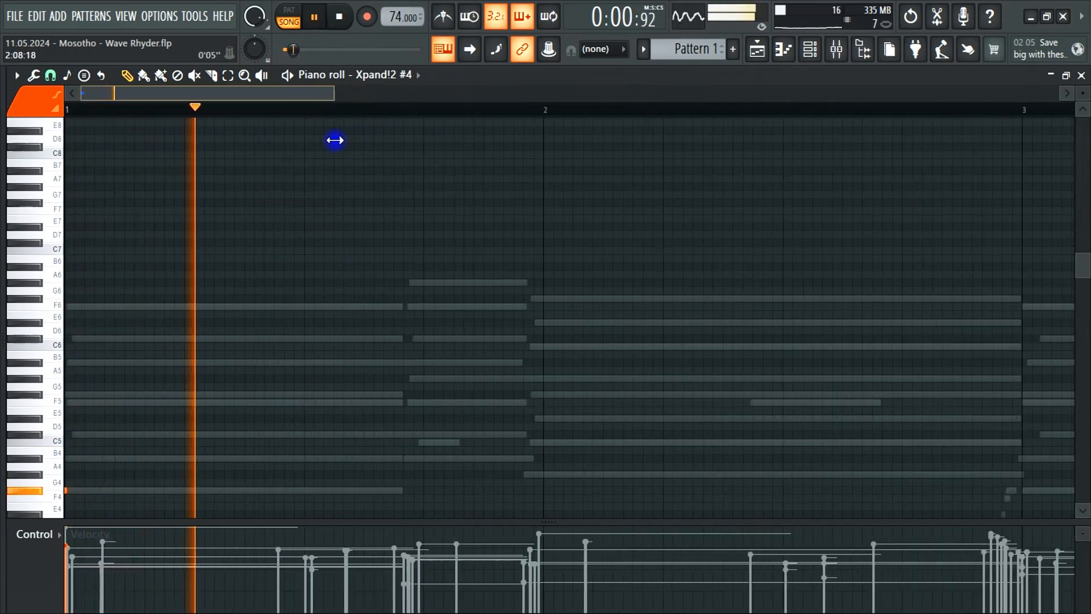
key(space)
click(101, 489)
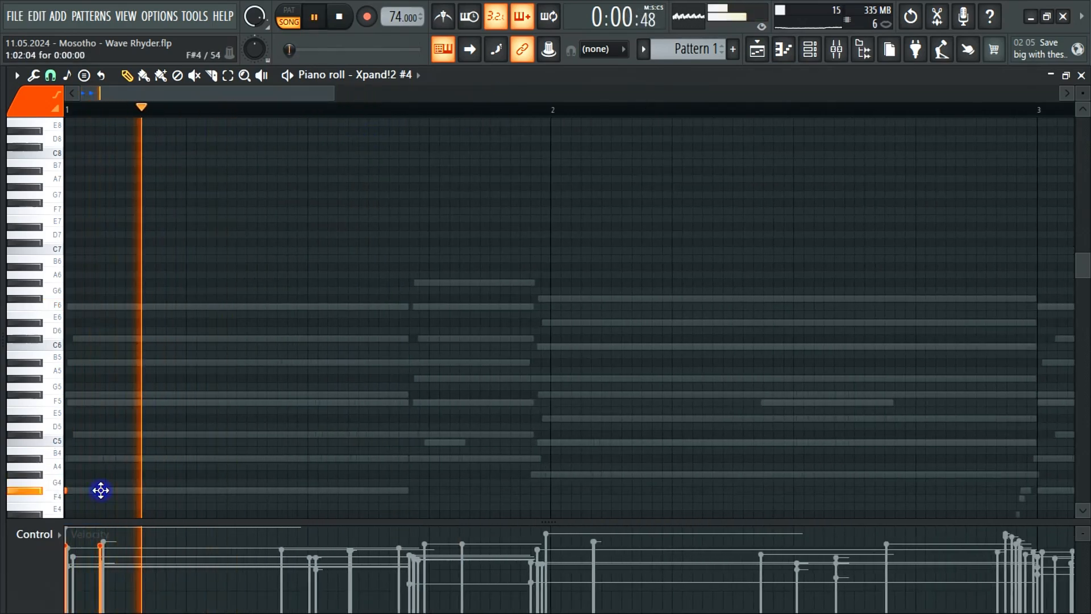
drag(100, 489, 105, 490)
key(space)
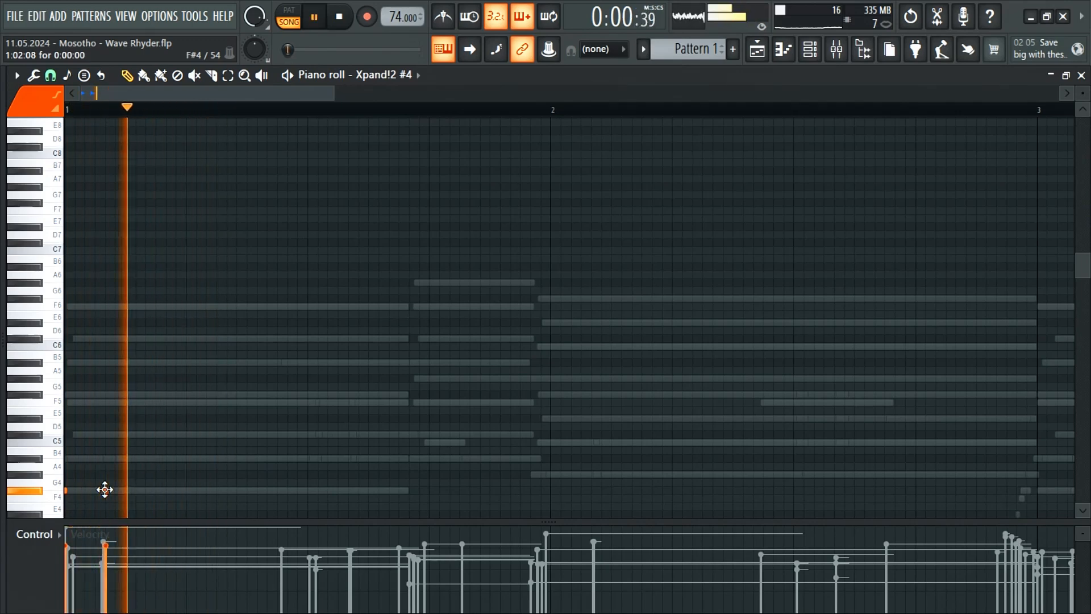
Add short notes on A#4 late in bar 1, G#4 just before bar 2 and F#4 at the start of bar 3.
scroll(370, 420, down, 1)
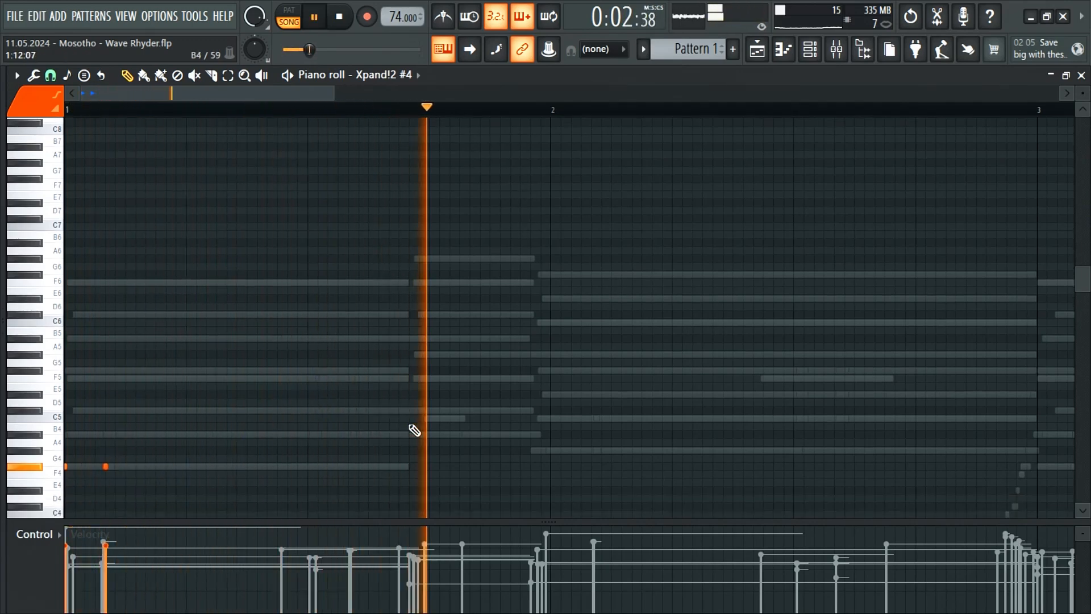
click(410, 435)
scroll(454, 439, down, 1)
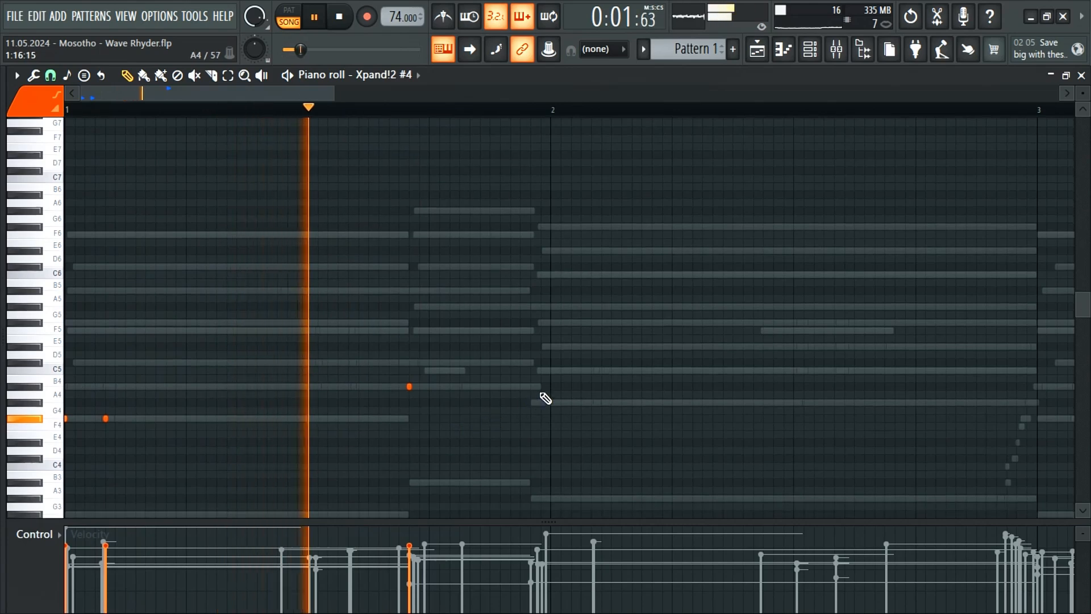
scroll(520, 407, down, 1)
click(531, 379)
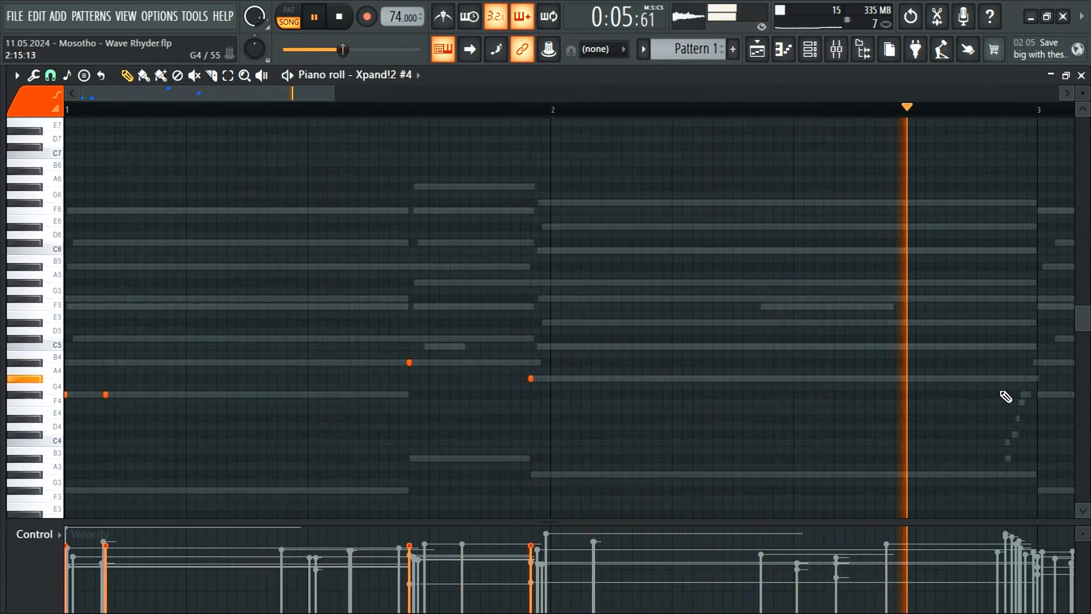
click(1036, 379)
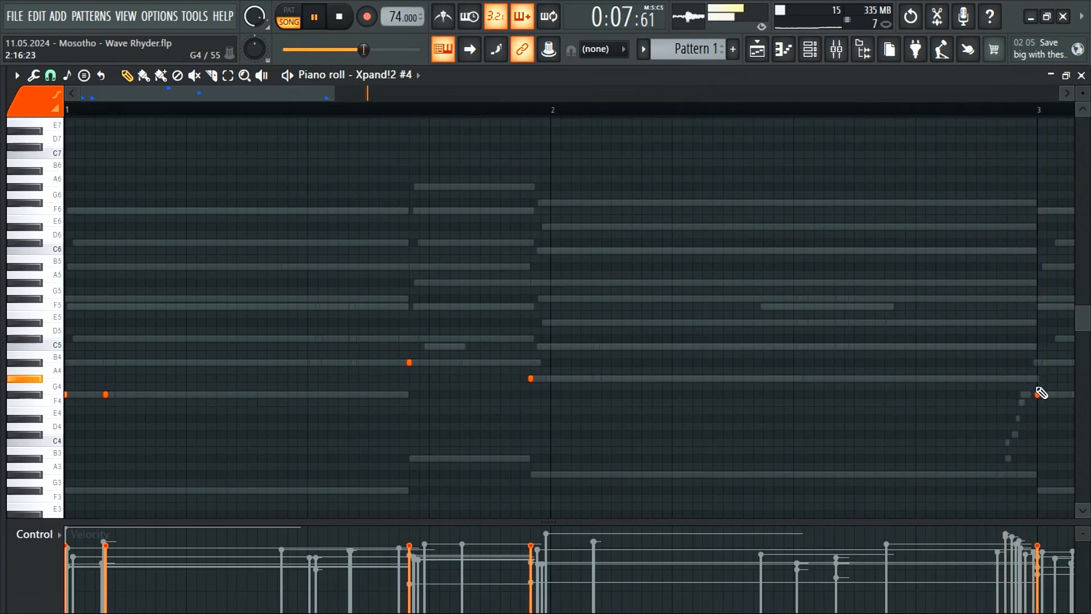
Add an F#4 note late in bar 1, move the A#4 note slightly later and place a second A#4 note before the G#4.
drag(334, 89, 629, 141)
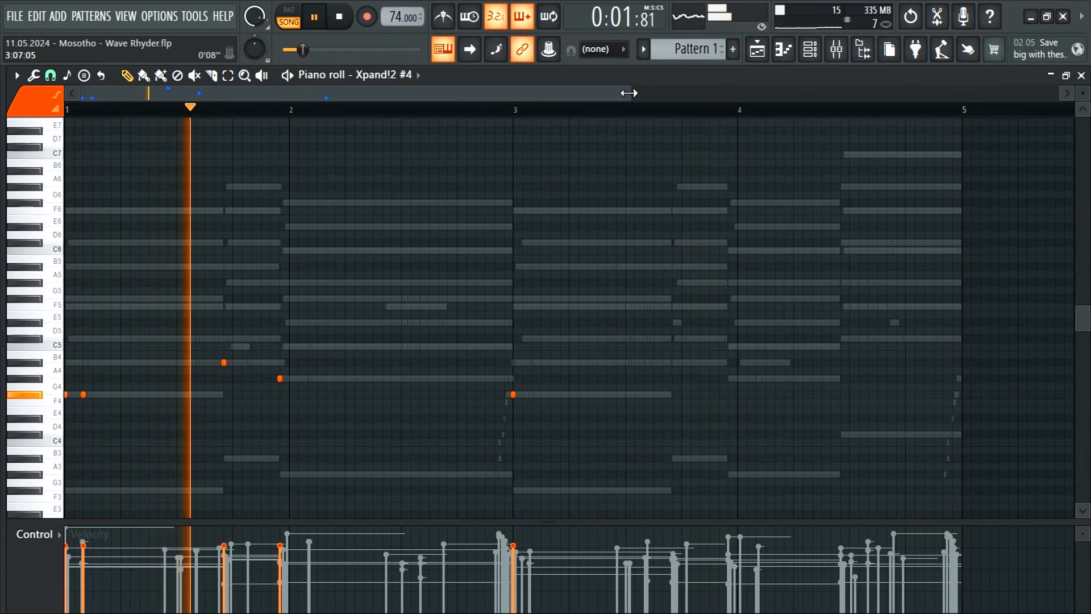
scroll(318, 356, up, 3)
key(space)
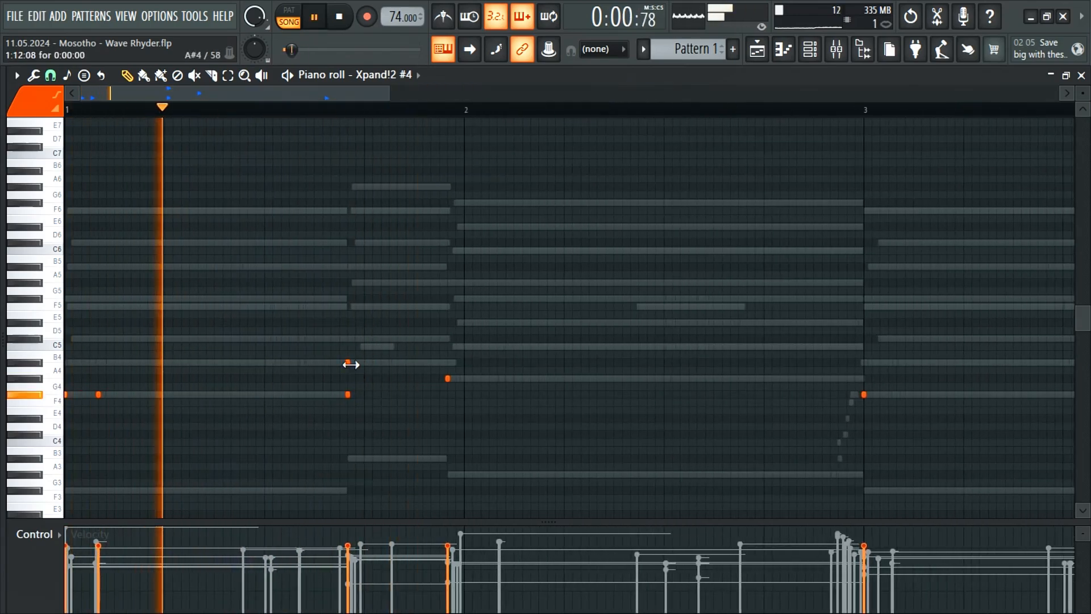
drag(348, 363, 366, 365)
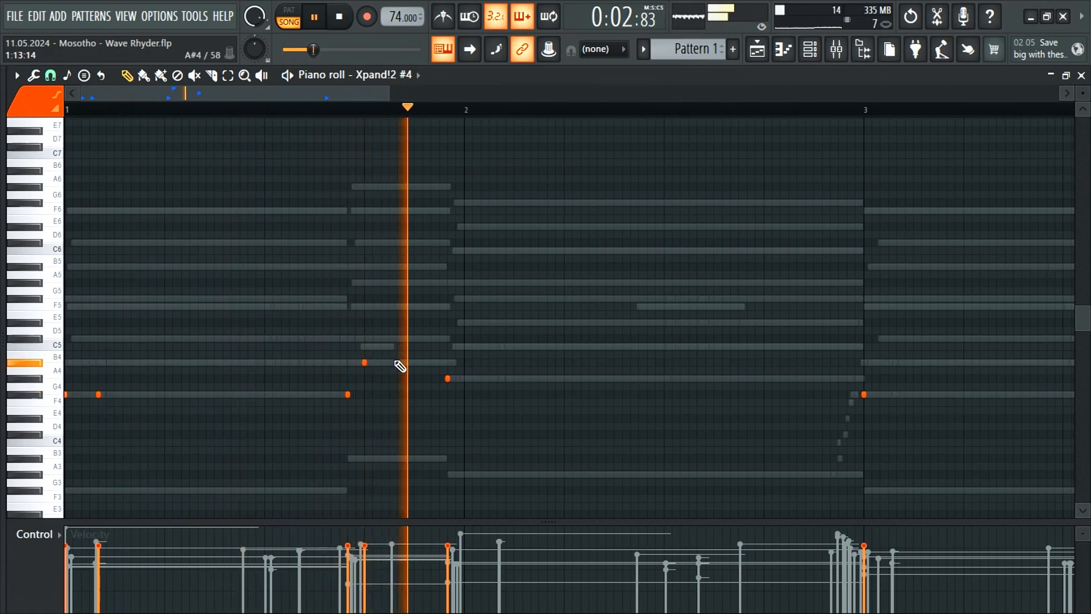
click(321, 110)
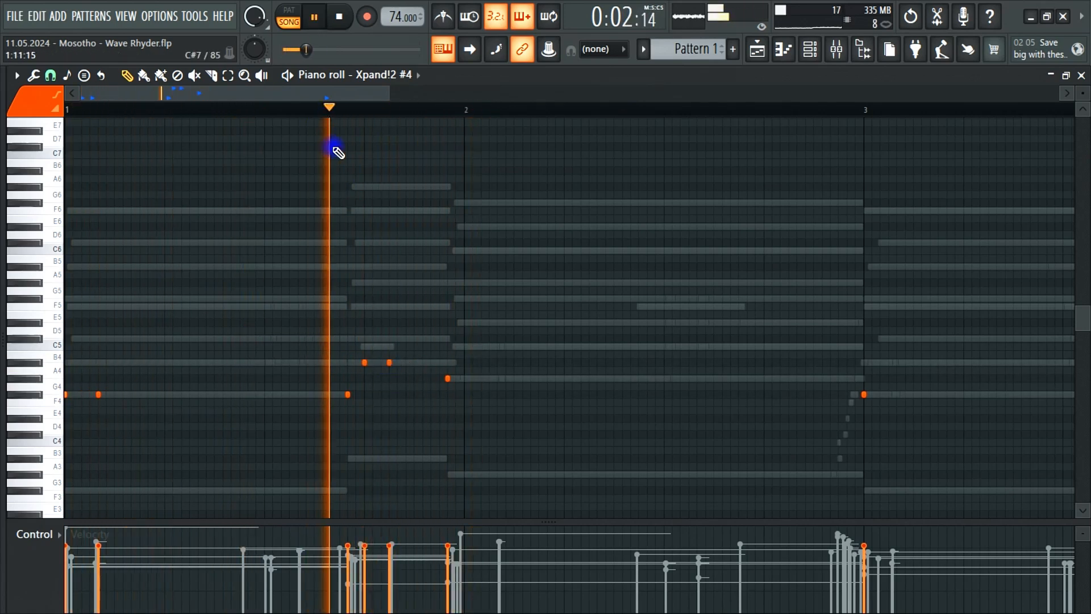
drag(390, 362, 397, 363)
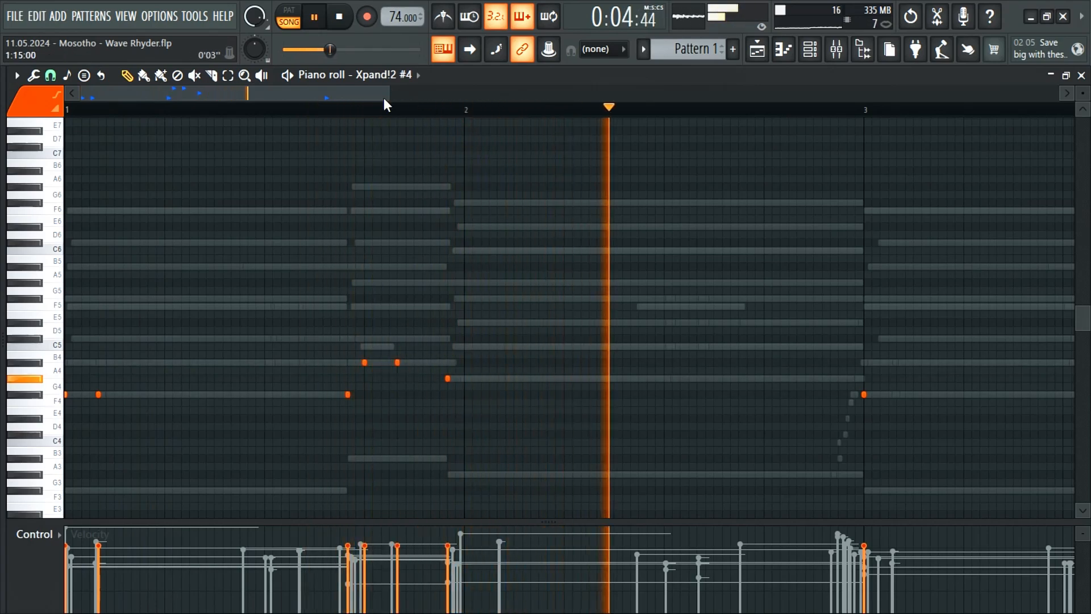
Add A#4 and C5 notes late in bar 3, a G#4 note early in bar 4 and a C#5 note near its middle.
drag(388, 93, 574, 141)
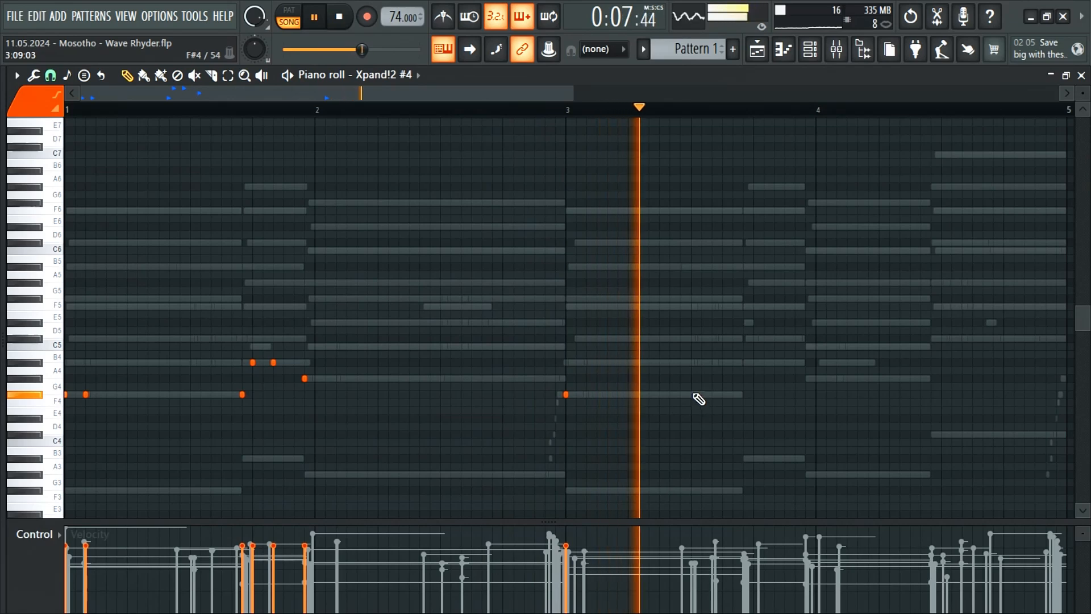
click(744, 363)
click(708, 109)
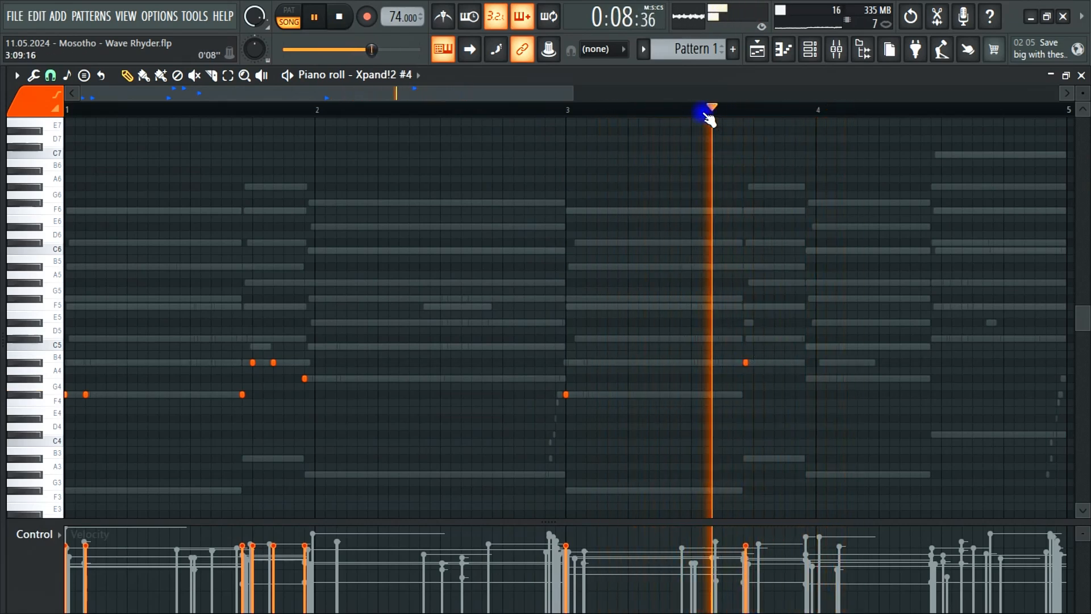
key(space)
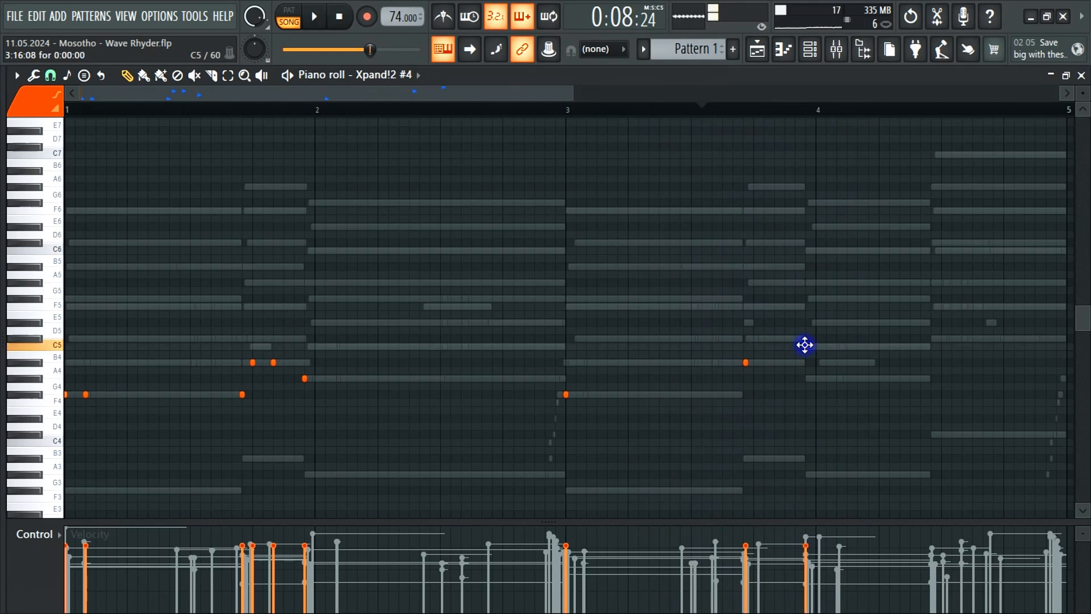
key(space)
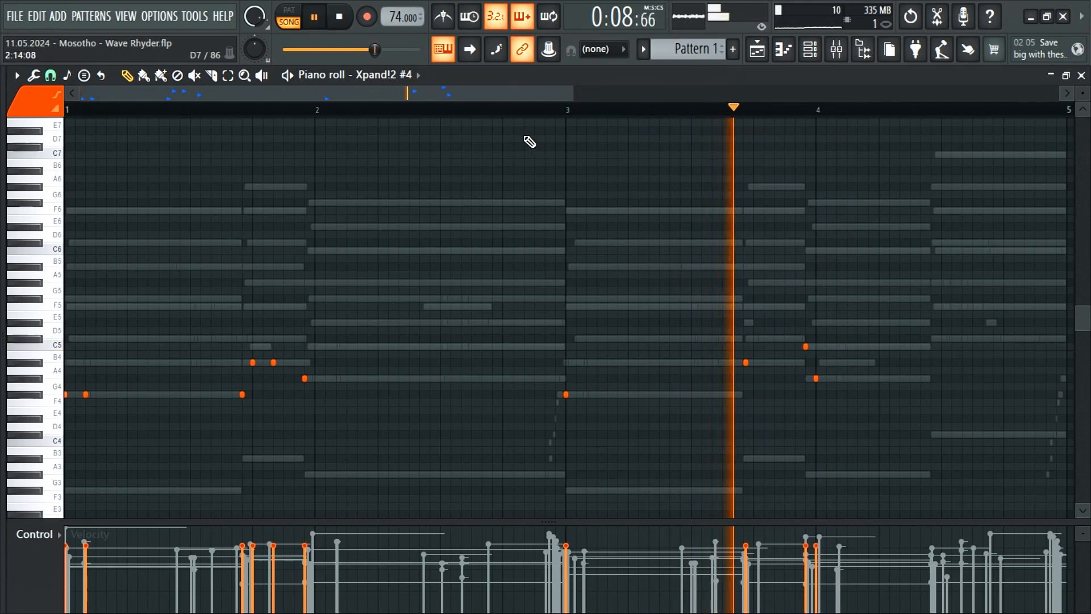
drag(513, 97, 623, 137)
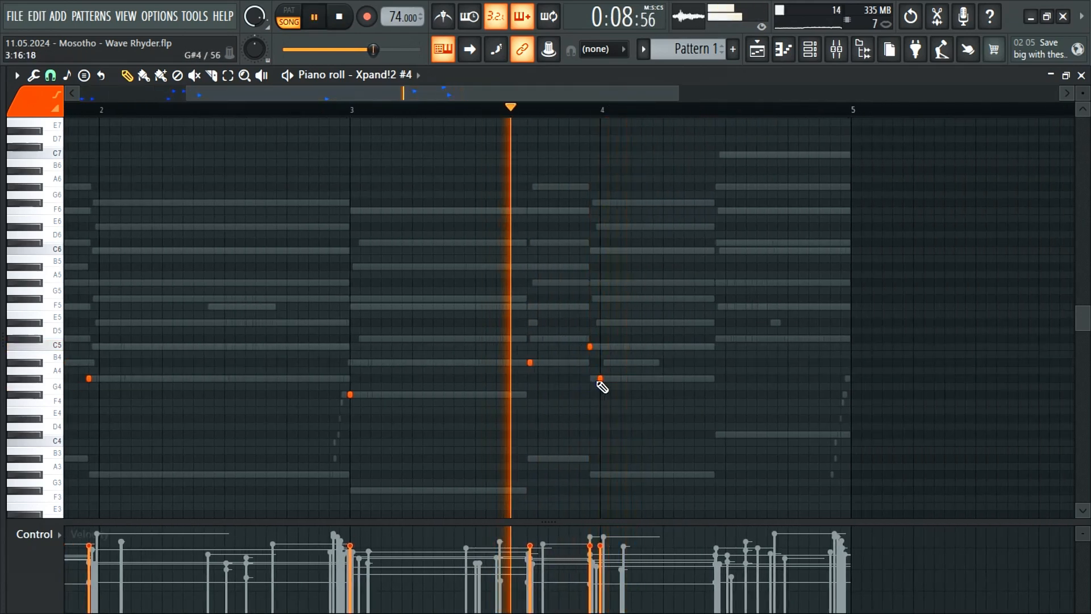
drag(598, 378, 620, 376)
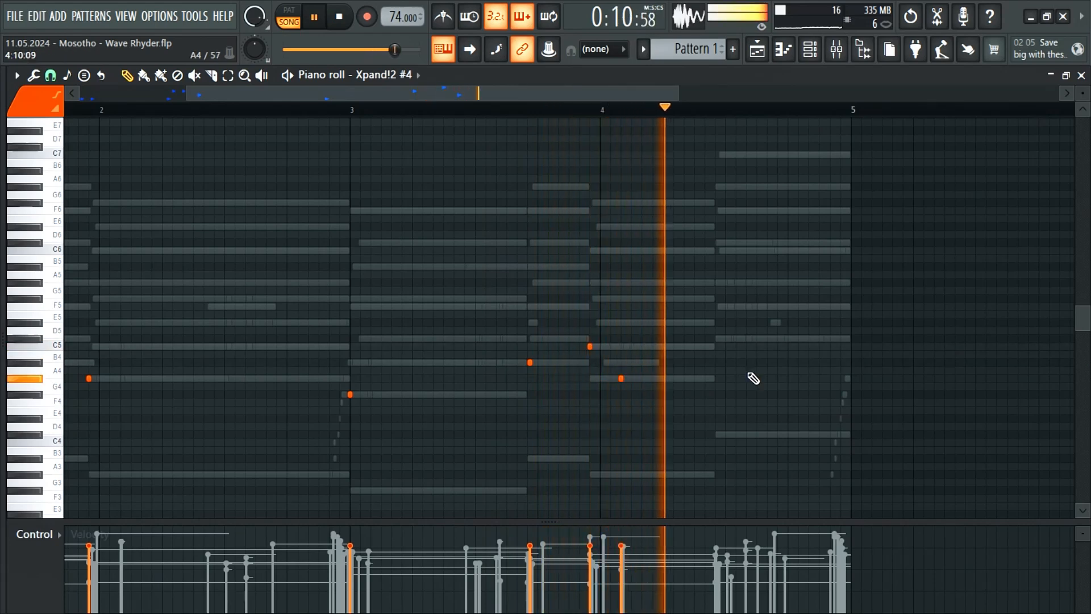
key(space)
key(space)
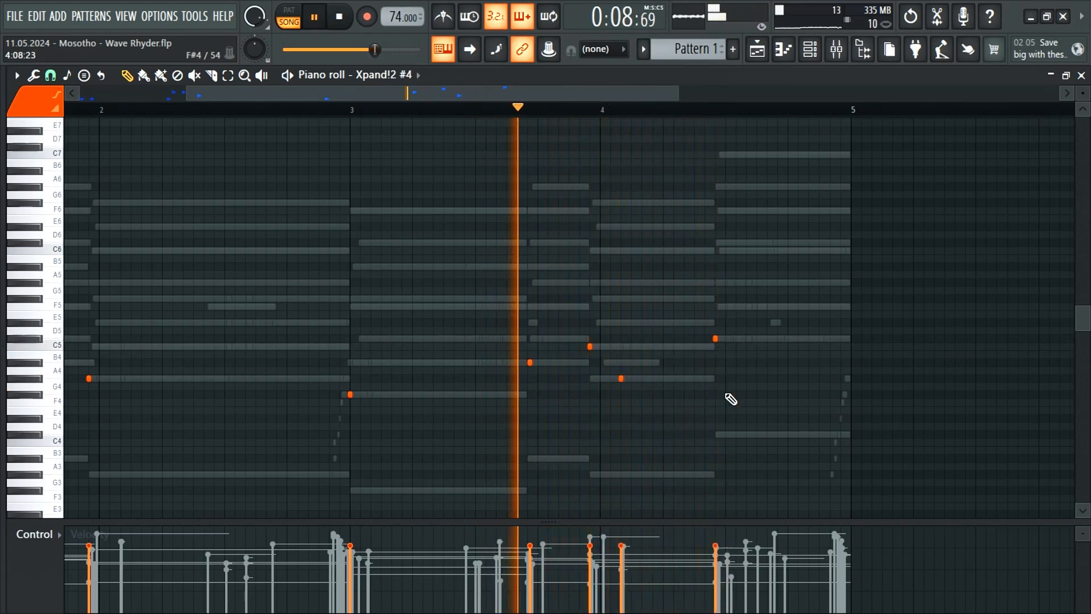
Extend every Xpand!2 #4 note to the start of the following one and transpose them all down an octave.
key(ctrl+Down)
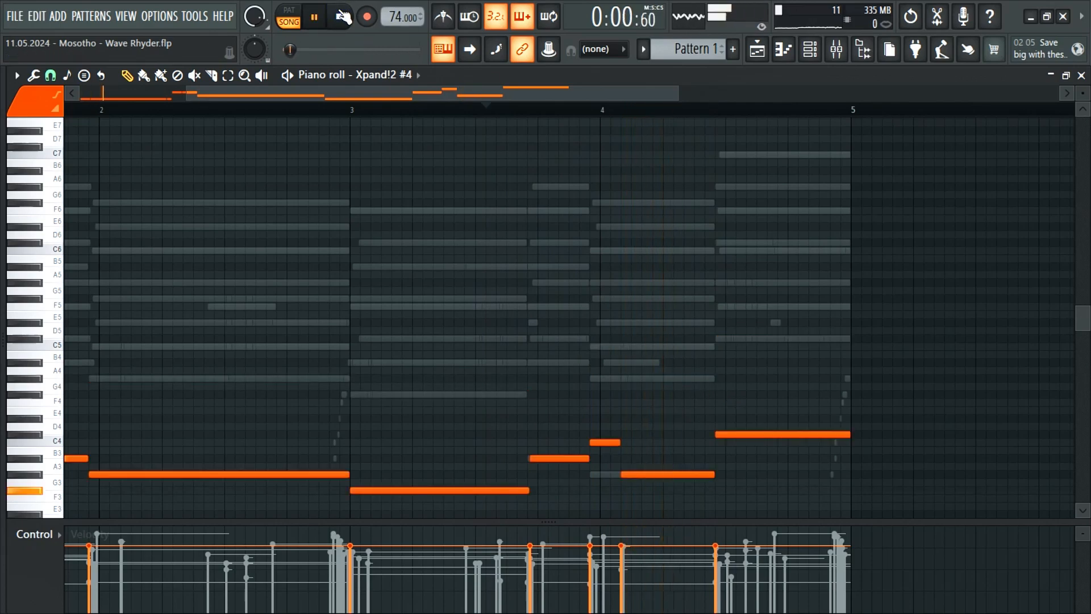
drag(190, 94, 3, 116)
click(2, 122)
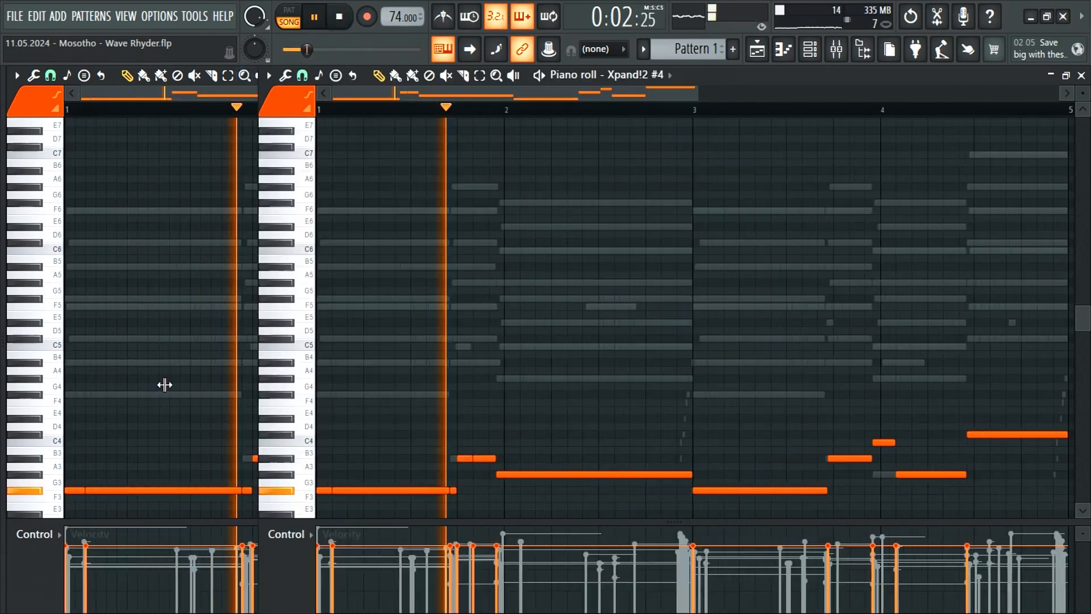
key(space)
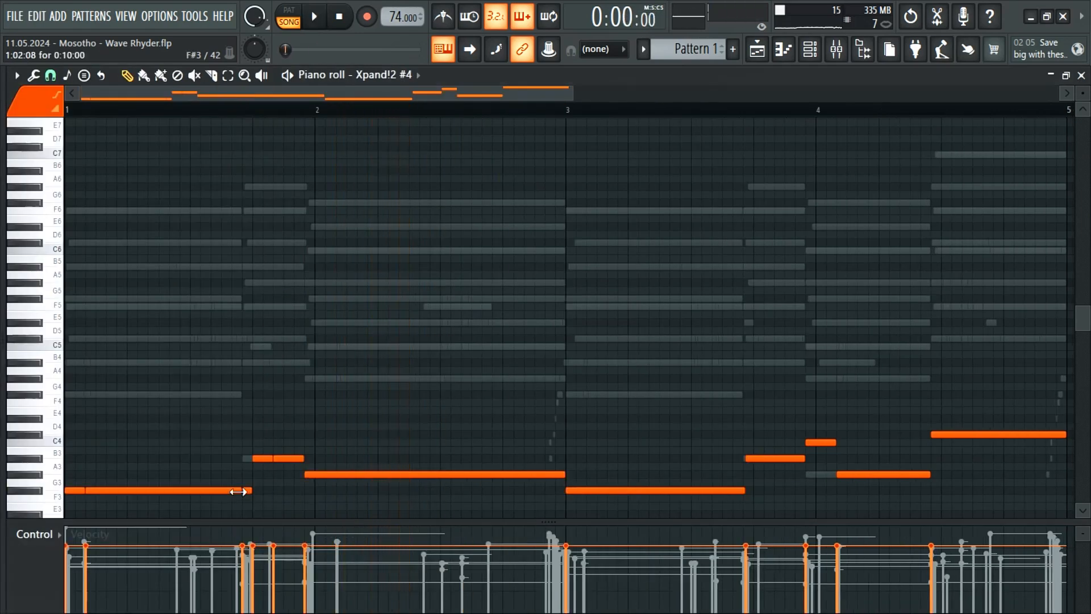
Shorten the first two F#3 notes and the first A#3 note in bar 1, leaving gaps between them.
key(space)
drag(237, 491, 74, 491)
key(space)
key(space)
key(space)
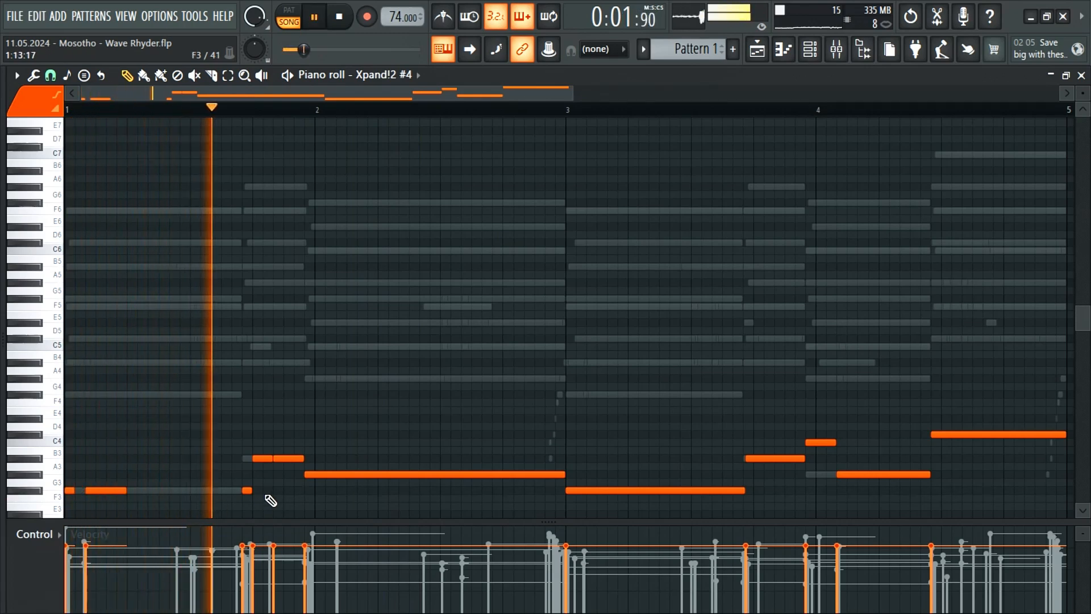
drag(272, 458, 262, 461)
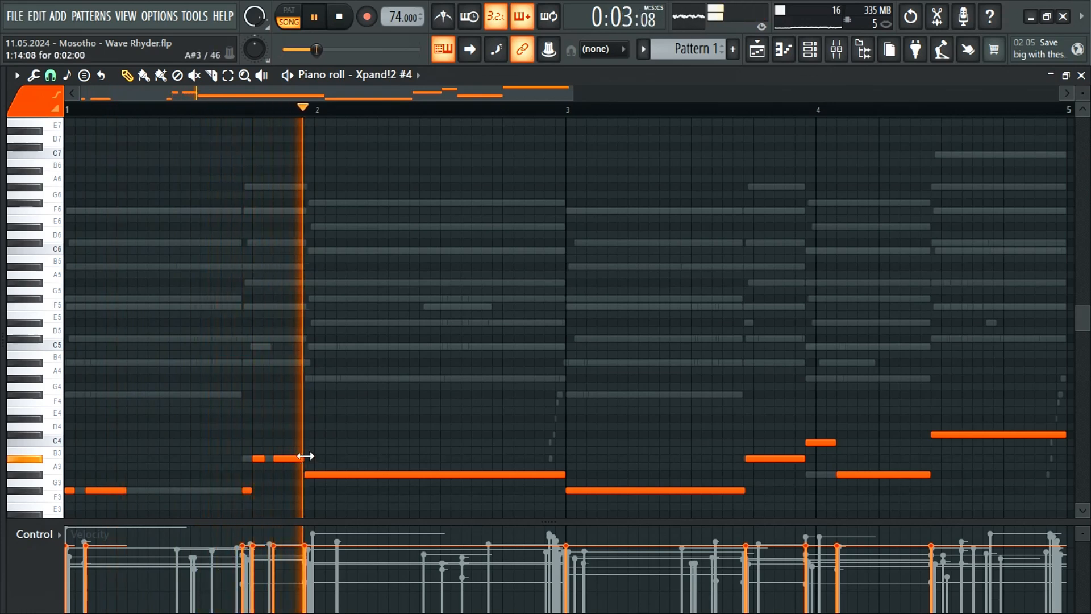
Transpose all notes up an octave and shorten the second A#4 note and the long G#4 note running through bar 2.
key(ctrl+Up)
key(space)
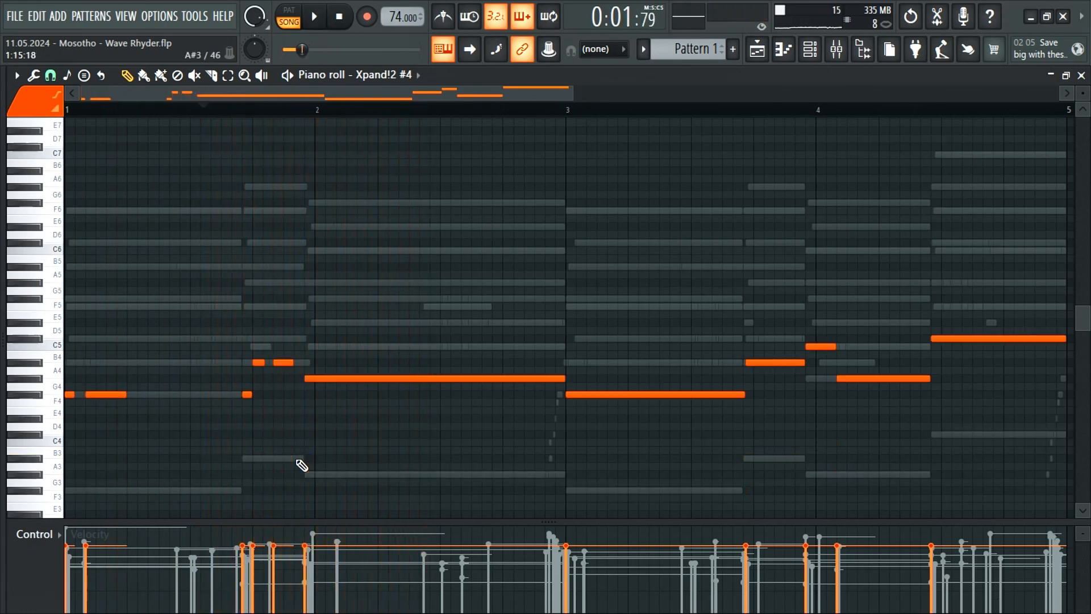
key(space)
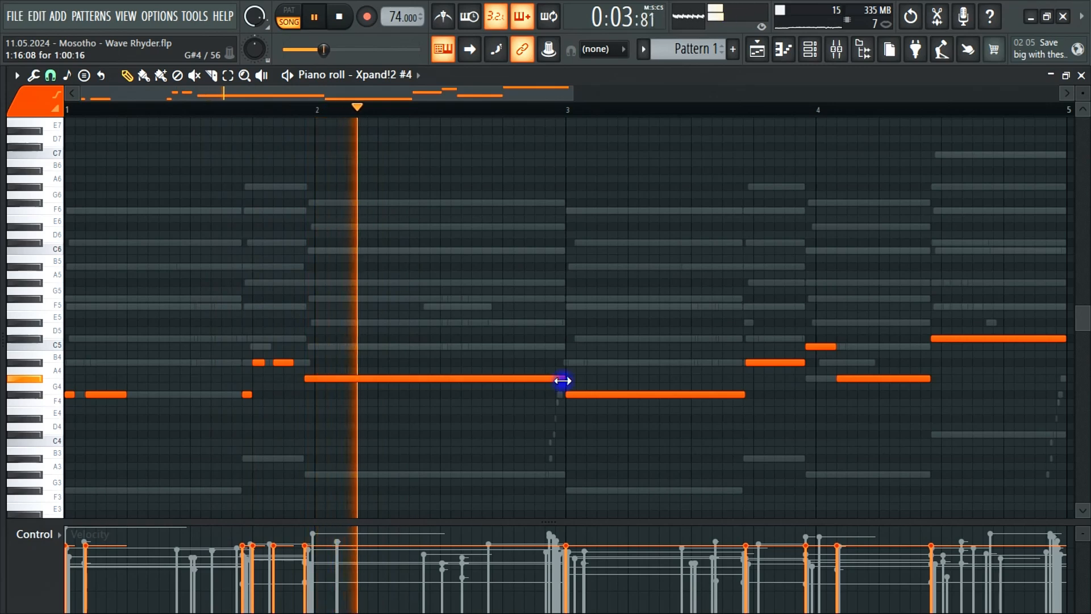
drag(562, 381, 380, 380)
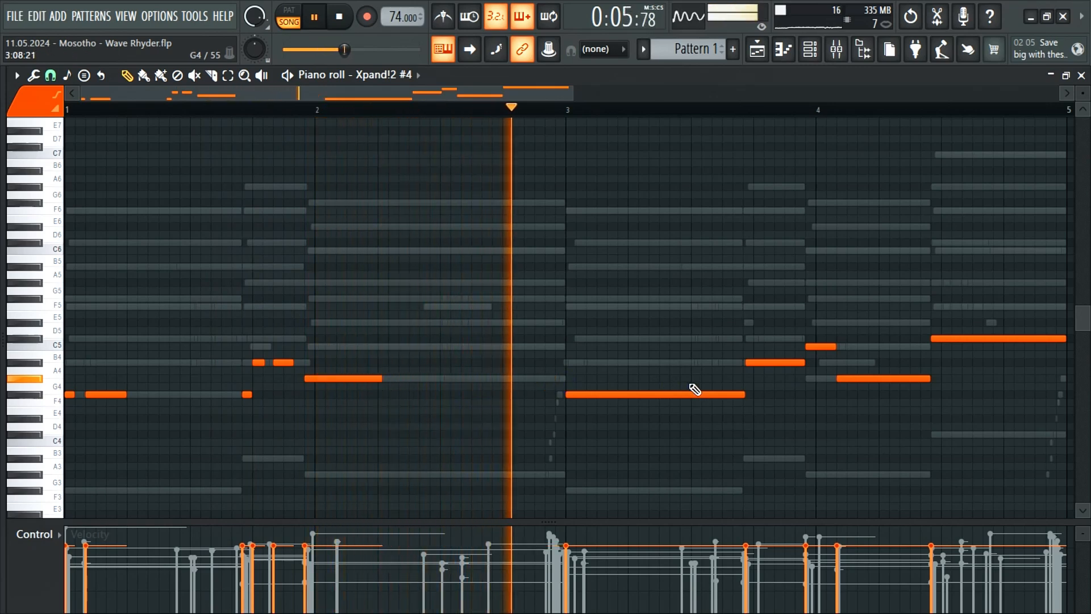
Shorten the long F#4 note at the start of bar 3 and the A#4 note near that bar's end.
drag(745, 395, 687, 394)
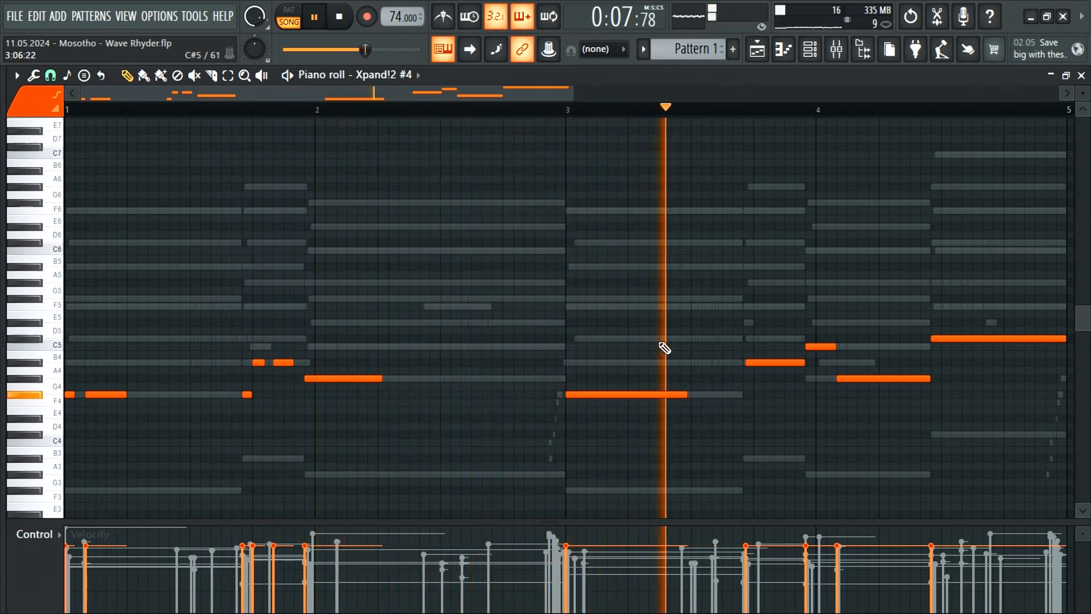
drag(482, 97, 595, 96)
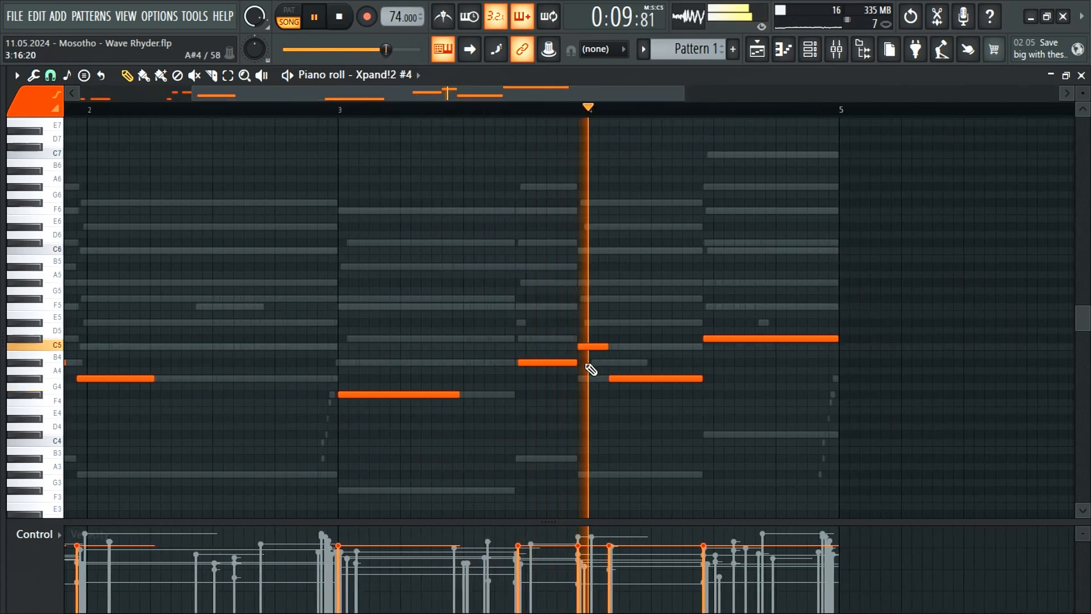
drag(577, 363, 556, 362)
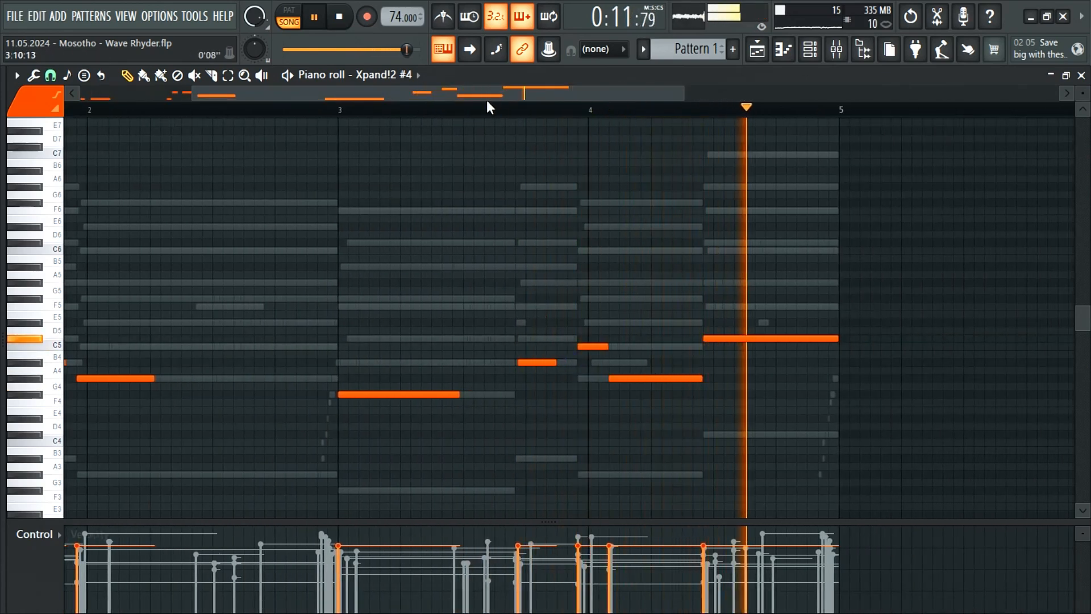
Add a very short G#4 note under the start of the C5 note and shorten the long G#4 note in bar 4.
click(490, 108)
click(578, 378)
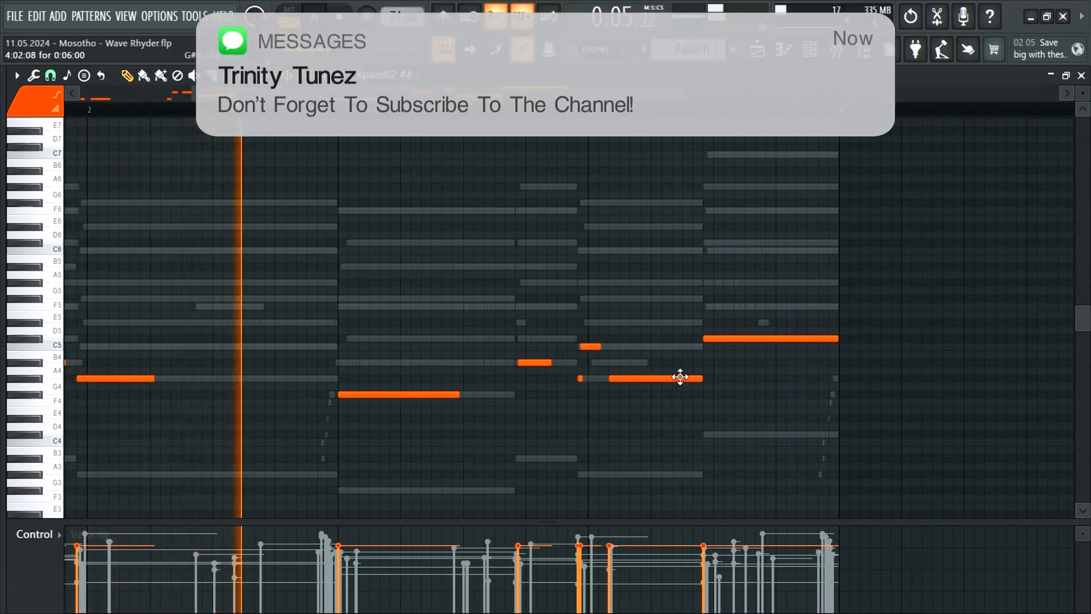
click(701, 378)
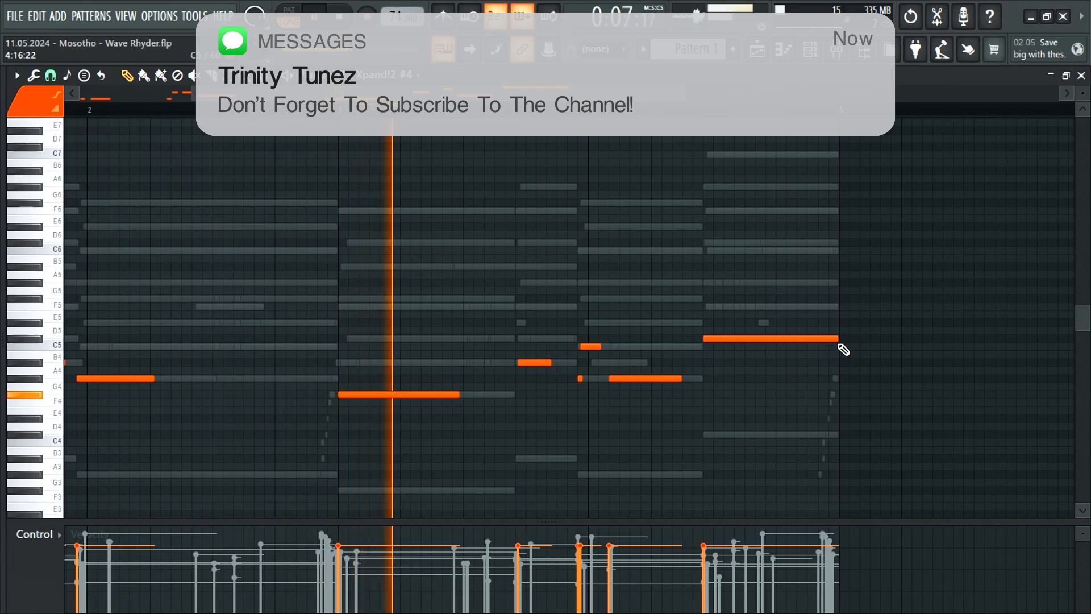
Shorten the C#5 note in bar 4 and trim the F#4 note in bar 3 and the long G#4 note in bar 4.
drag(833, 339, 817, 339)
drag(459, 394, 405, 399)
drag(681, 378, 649, 383)
click(342, 109)
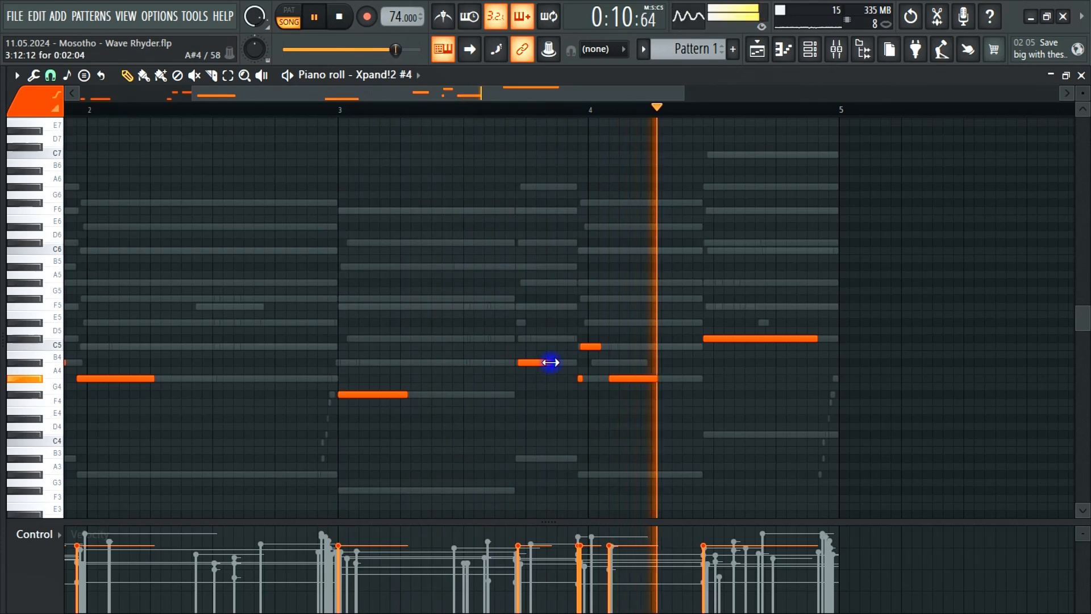
Replace the A#4 note late in bar 3 with two short A#4 notes separated by a gap.
drag(550, 362, 563, 361)
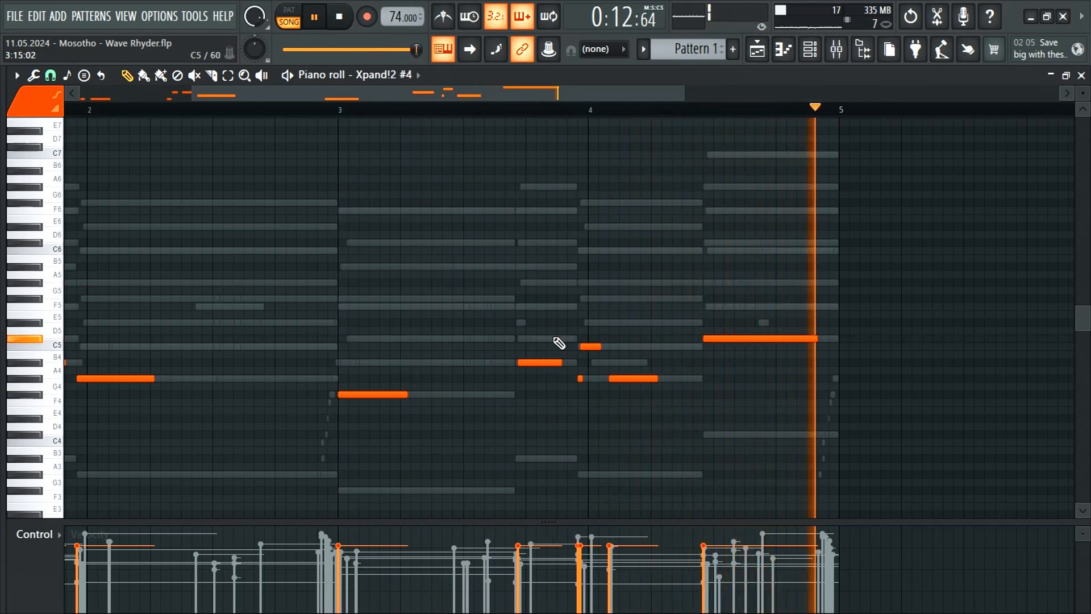
click(497, 117)
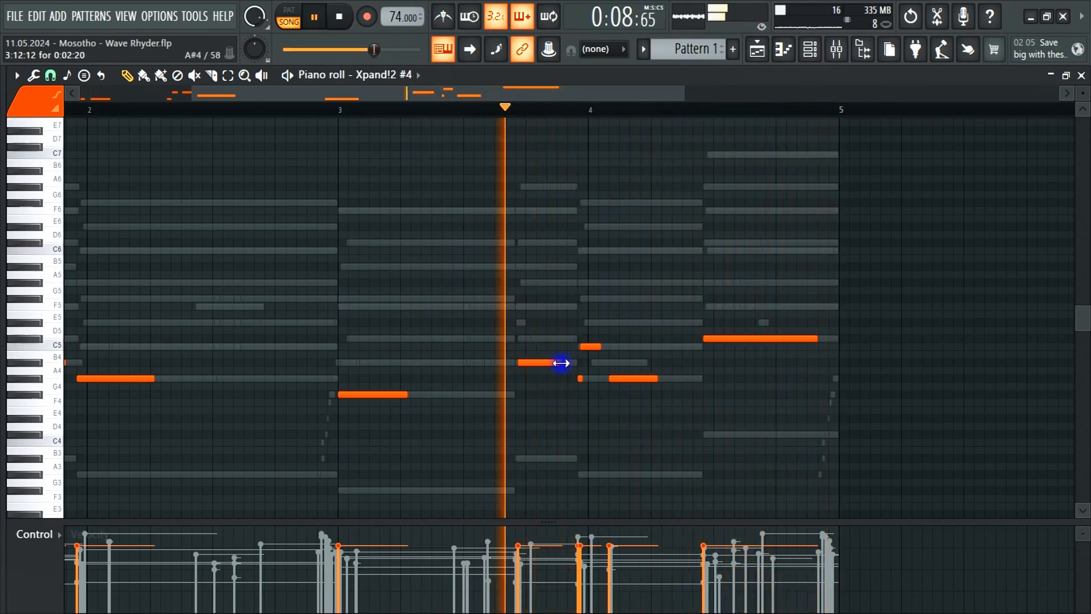
drag(561, 363, 536, 365)
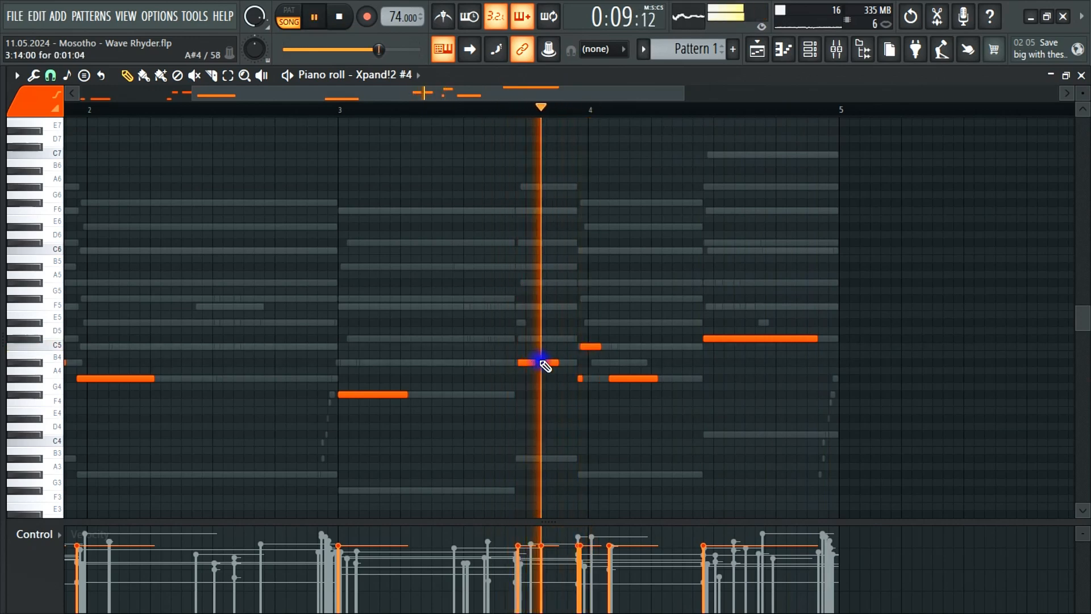
click(545, 362)
key(space)
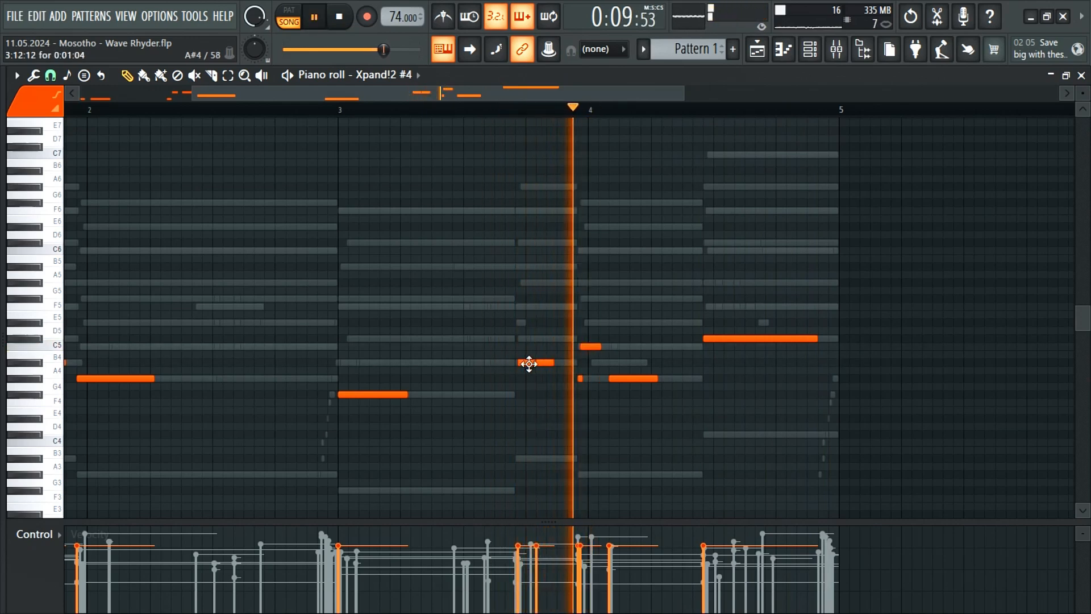
drag(554, 364, 559, 365)
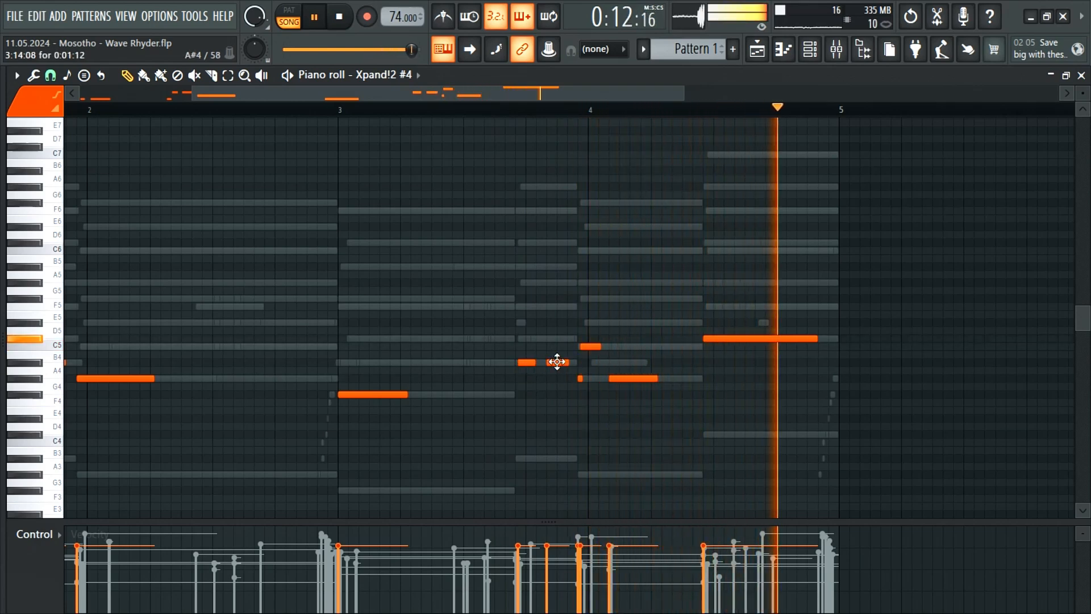
Shorten the C#5 note in bar 4 and add overlapping F5 notes followed by an F#5 note near the bar's end.
drag(813, 339, 782, 342)
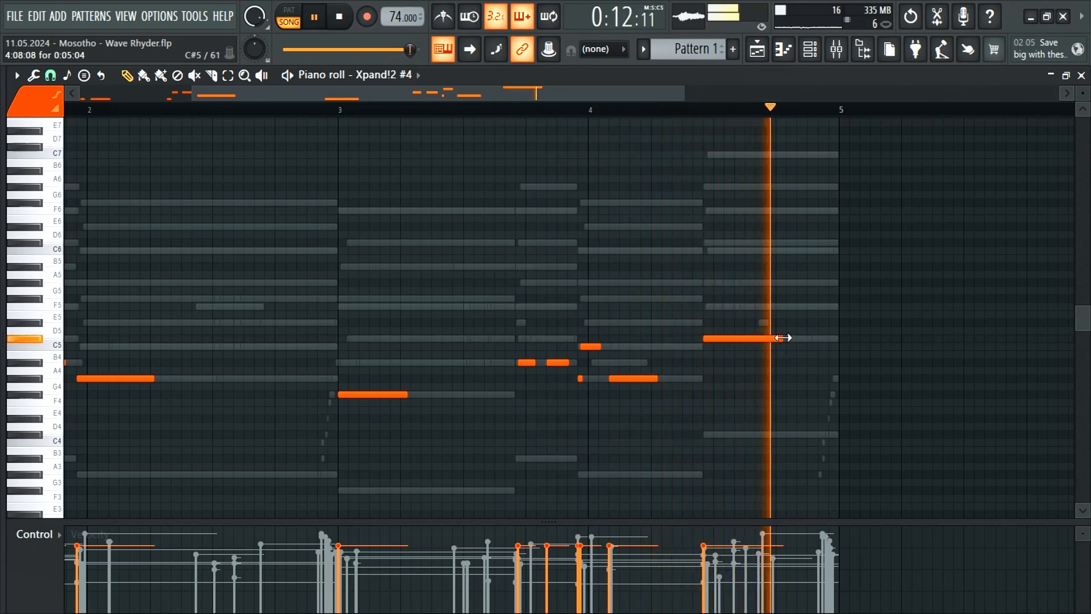
key(space)
key(space)
drag(855, 306, 814, 307)
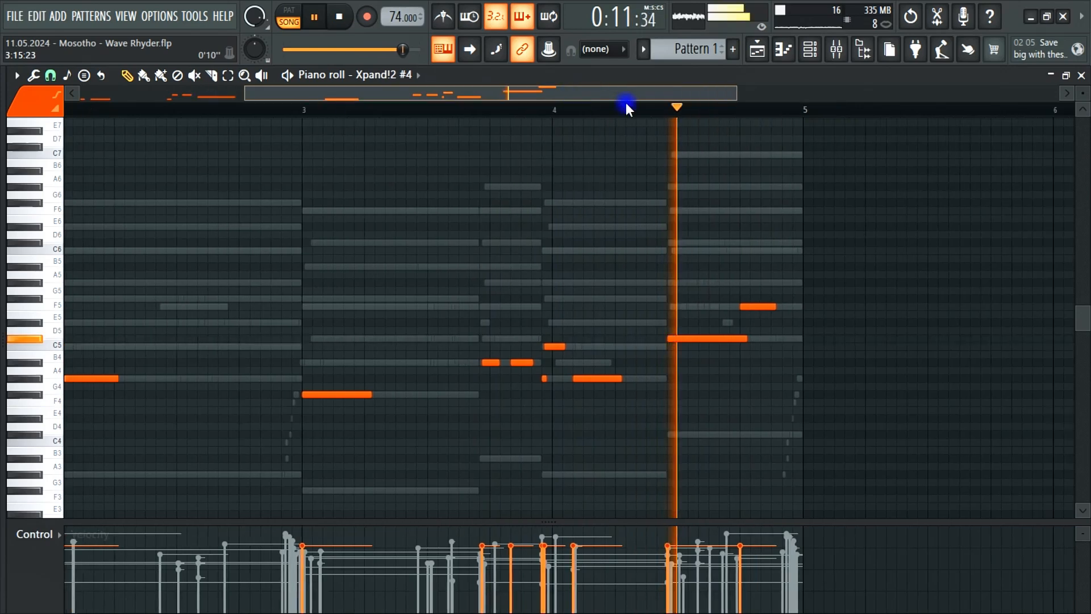
key(space)
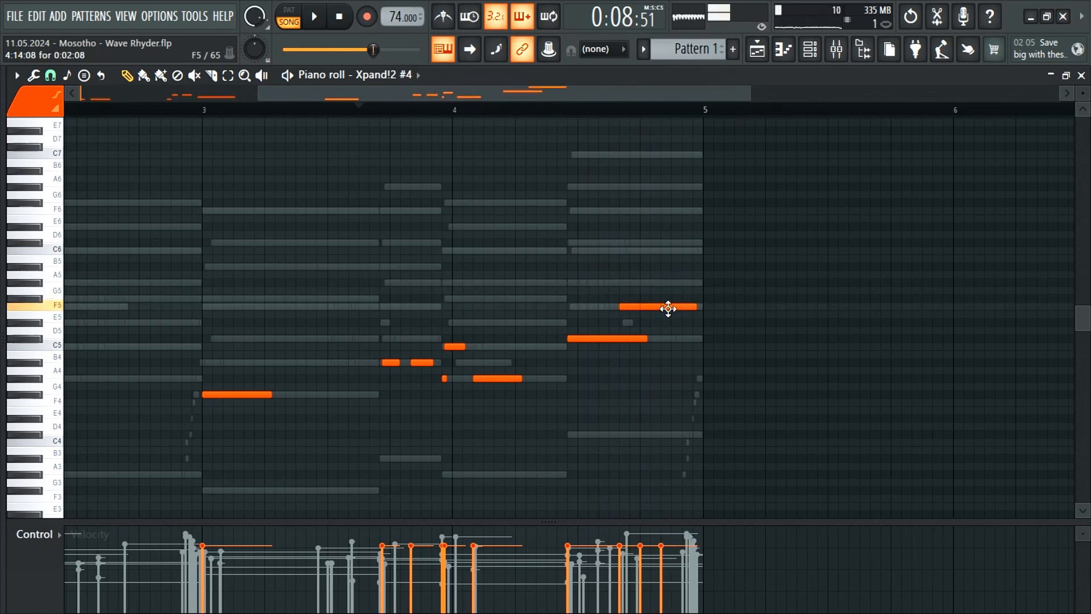
drag(674, 296, 690, 298)
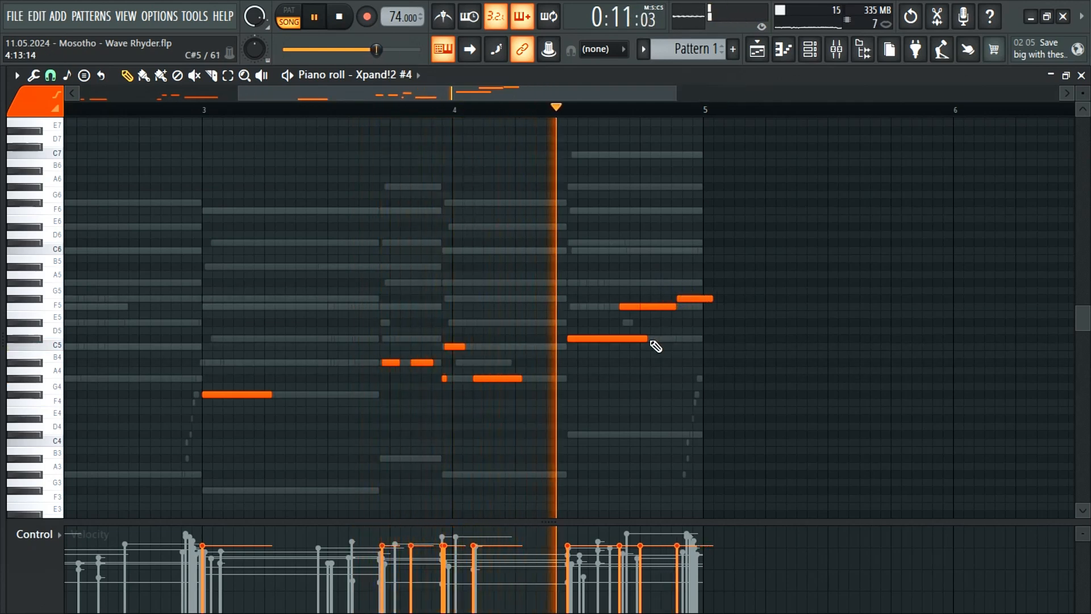
Trim the C#5 note to where the F5 notes begin and shift the F#5 note earlier so it ends within bar 4.
drag(646, 340, 676, 303)
key(space)
click(560, 110)
key(space)
key(space)
key(space)
key(space)
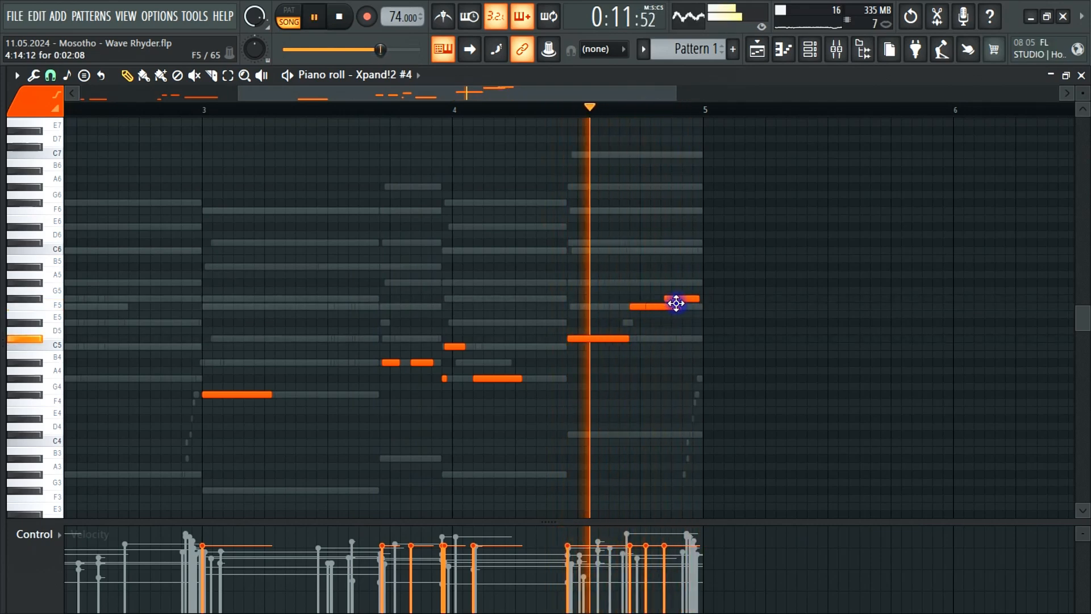
Shorten the two F5 notes and the F#5 note at the end of bar 4, leaving gaps, and play the passage.
key(space)
click(675, 302)
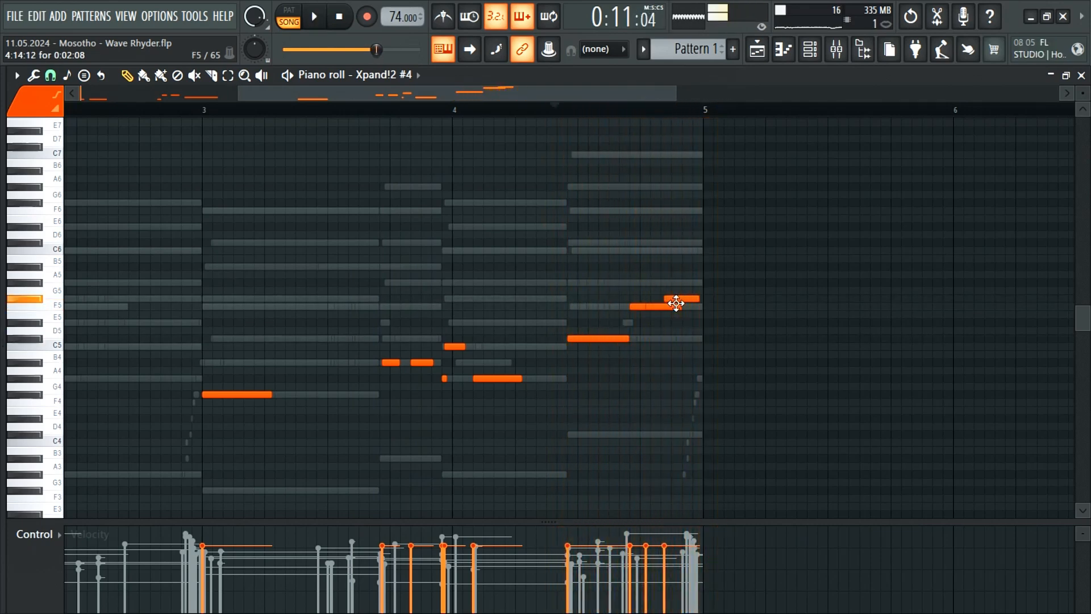
key(space)
drag(698, 297, 702, 296)
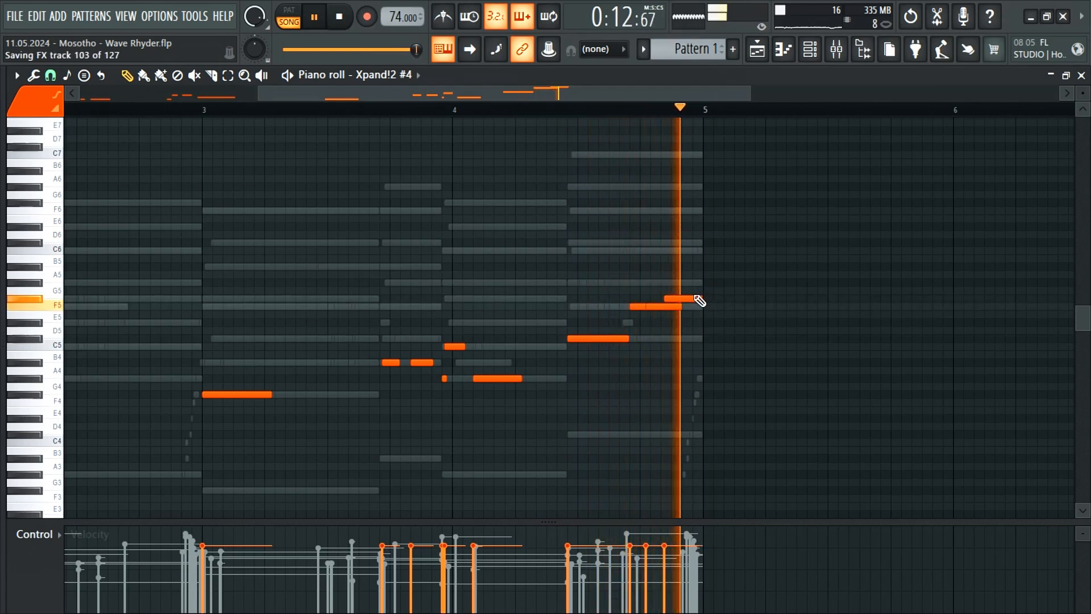
key(space)
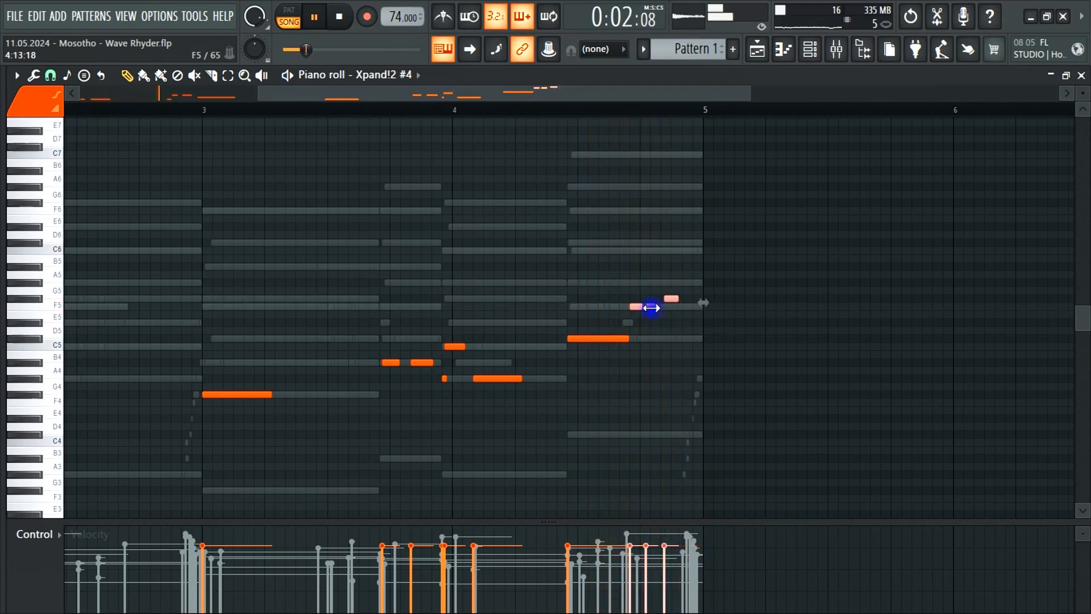
click(545, 108)
key(space)
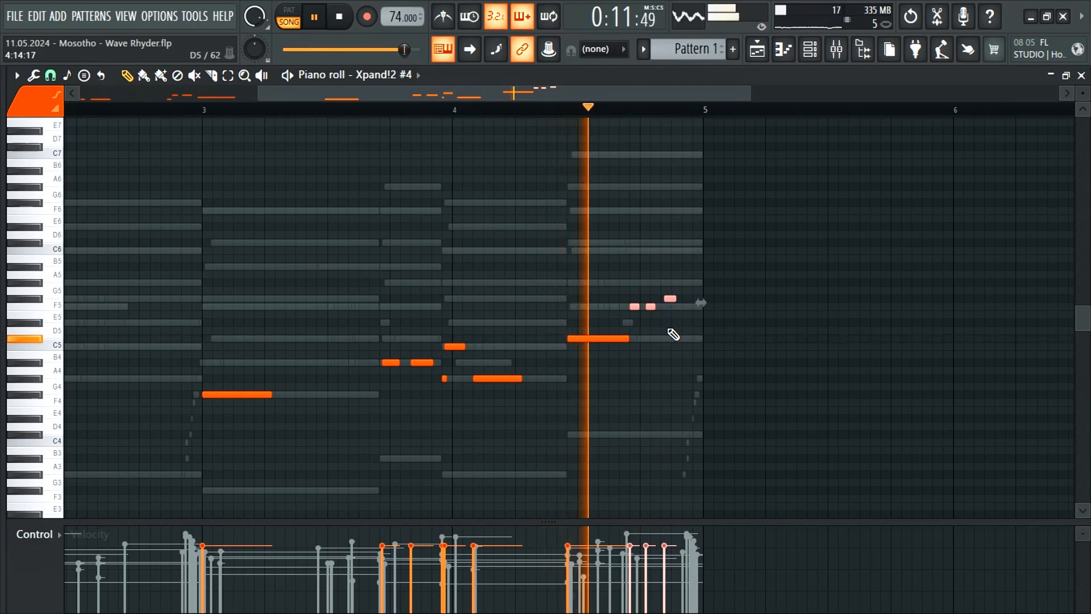
Lengthen the F#5 note almost to the end of bar 4, shorten the C#5 note and lower the first F5 note to C#5.
click(461, 198)
drag(260, 93, 425, 170)
key(space)
key(space)
click(427, 306)
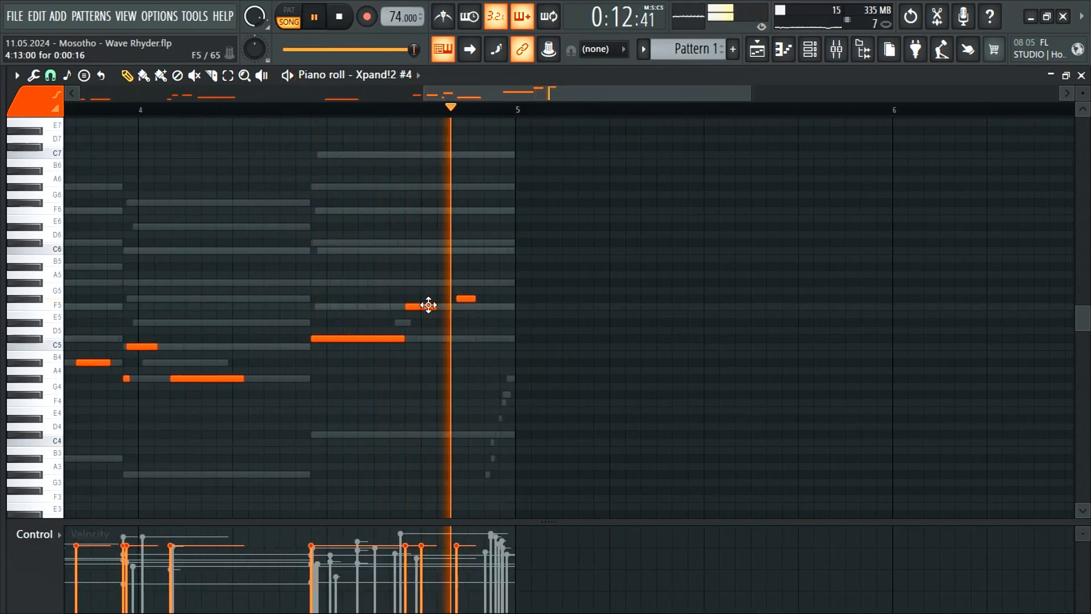
mouse_move(457, 301)
mouse_down()
mouse_move(489, 300)
mouse_move(451, 307)
mouse_up()
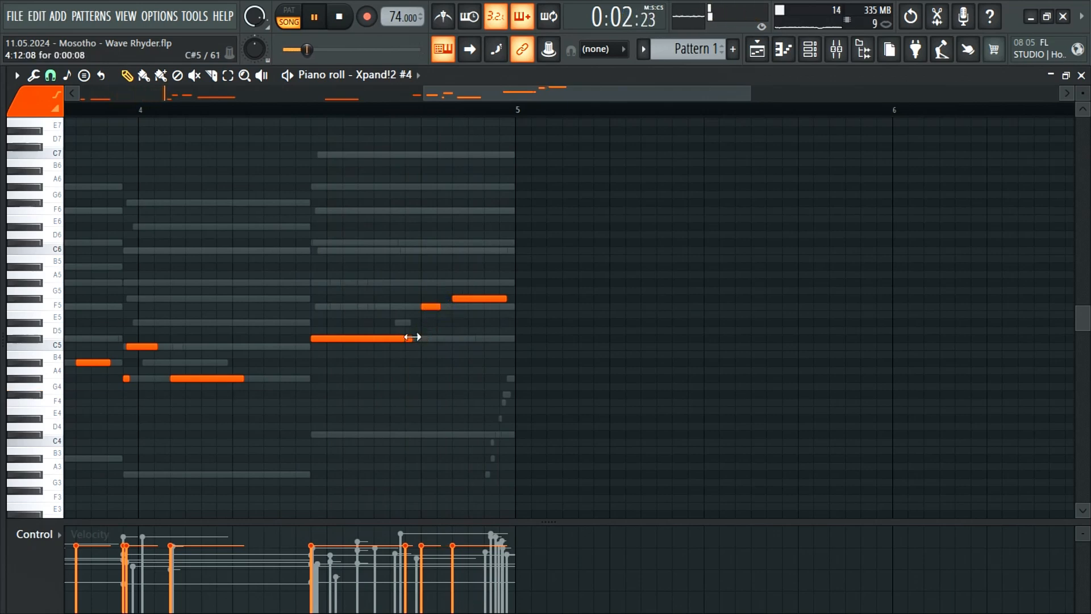
drag(425, 336, 414, 336)
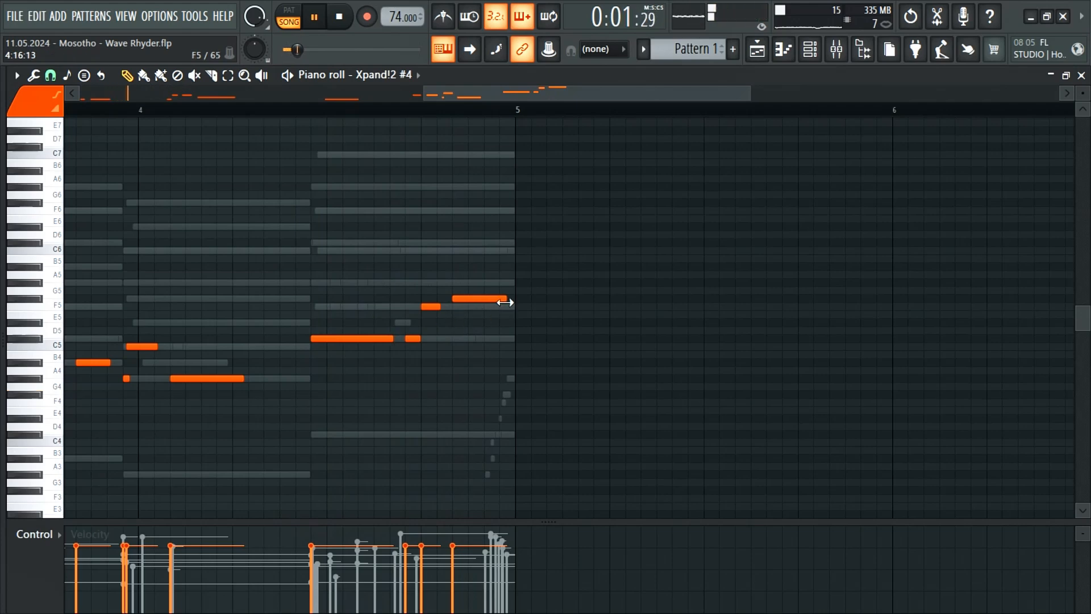
Shorten the remaining F5 note in bar 4 and raise the short C#5 note before it to F5.
key(space)
click(387, 110)
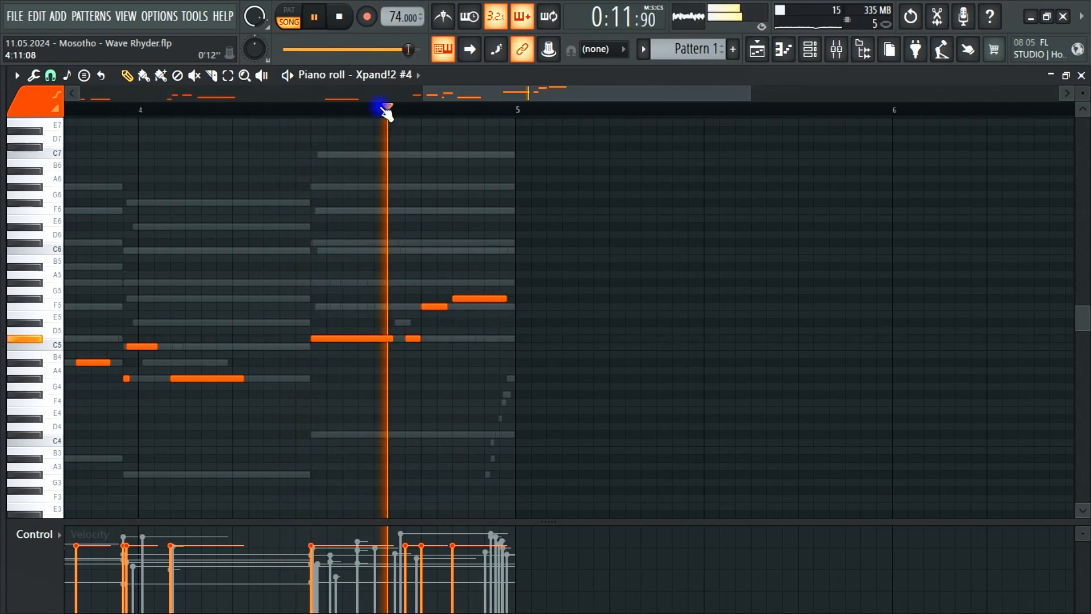
key(space)
key(space)
drag(445, 306, 437, 307)
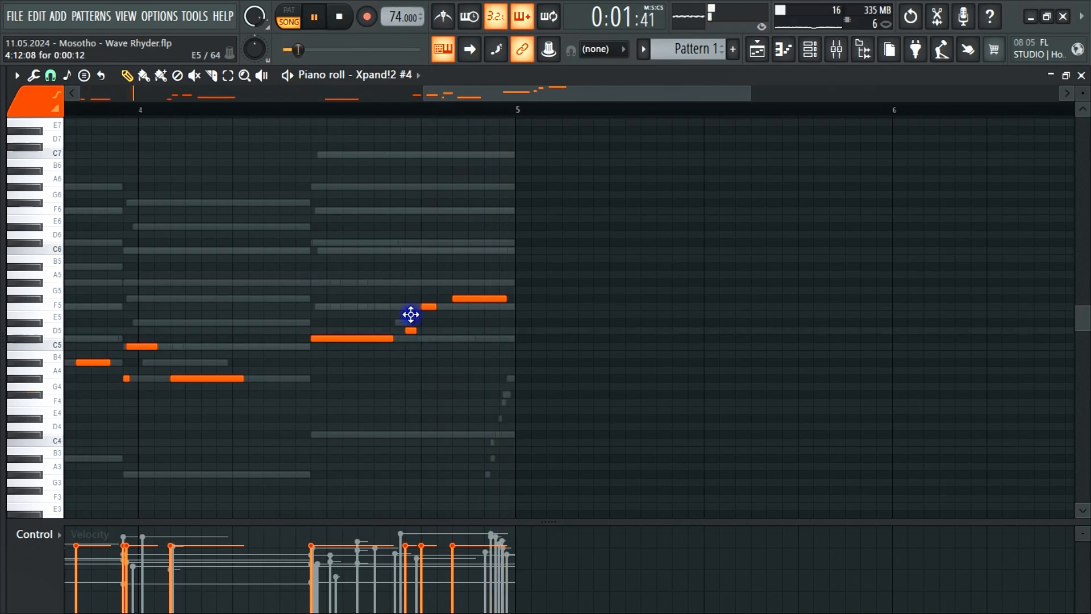
mouse_move(411, 314)
mouse_down()
mouse_move(412, 301)
mouse_move(406, 309)
mouse_up()
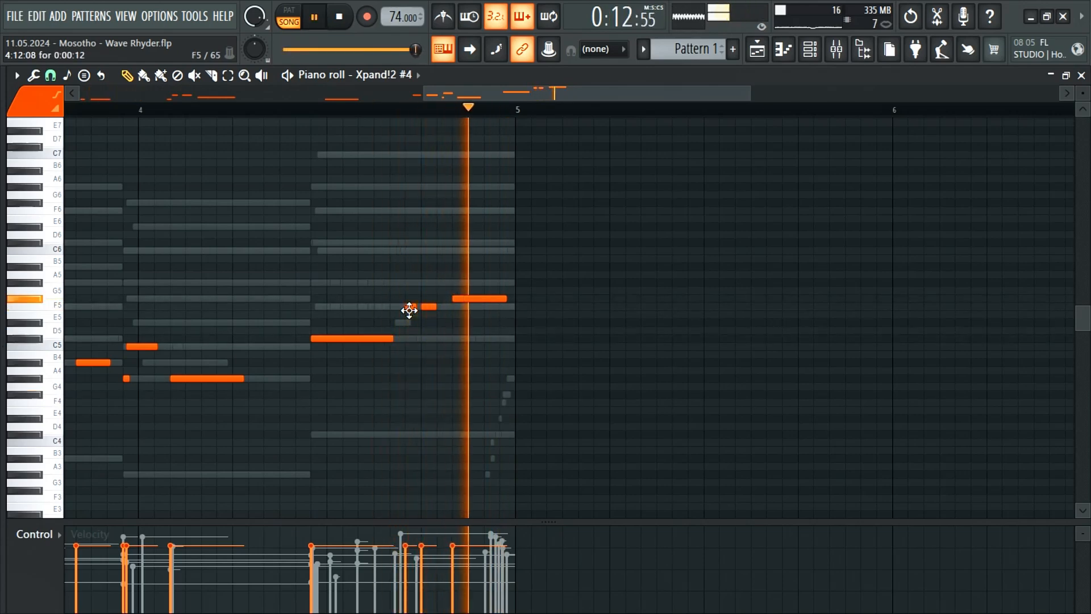
Transpose all Xpand!2 #4 notes down an octave and play them back, including the end of bar 4.
drag(425, 99, 11, 102)
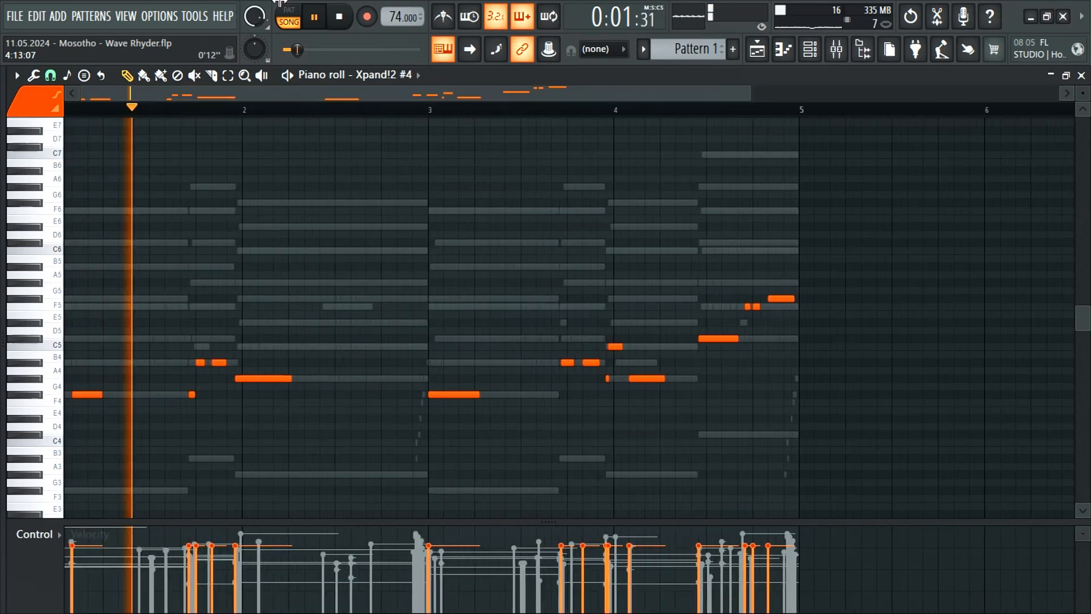
click(341, 24)
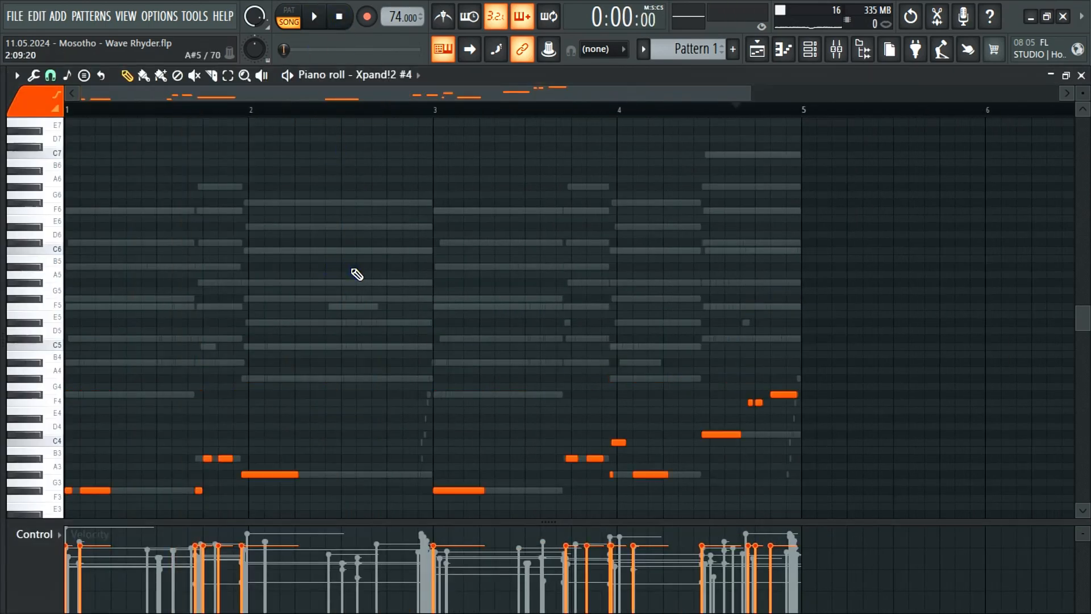
key(space)
scroll(403, 312, down, 2)
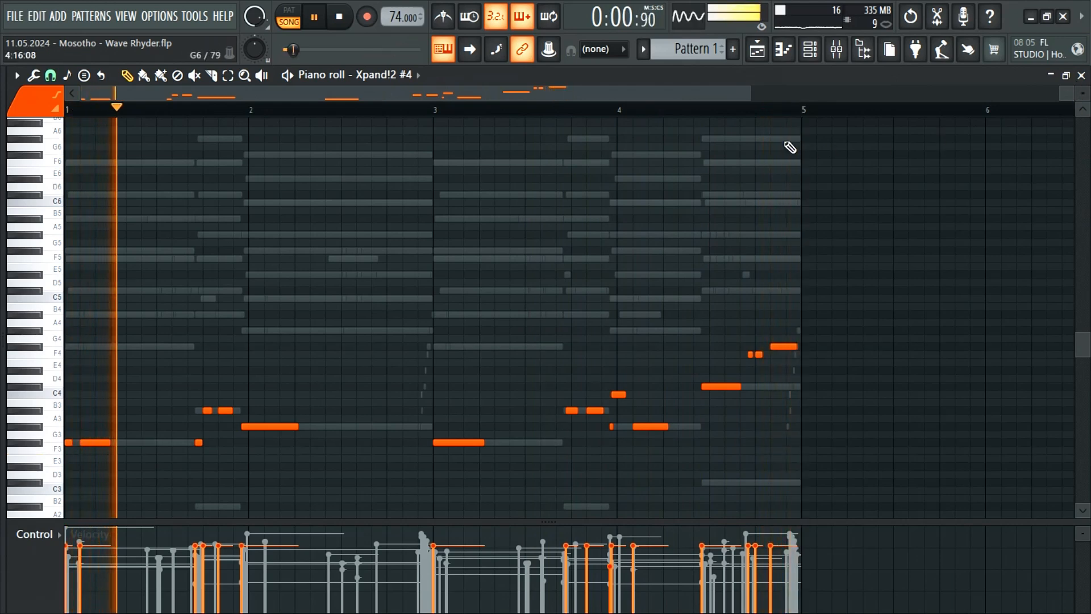
click(723, 111)
key(space)
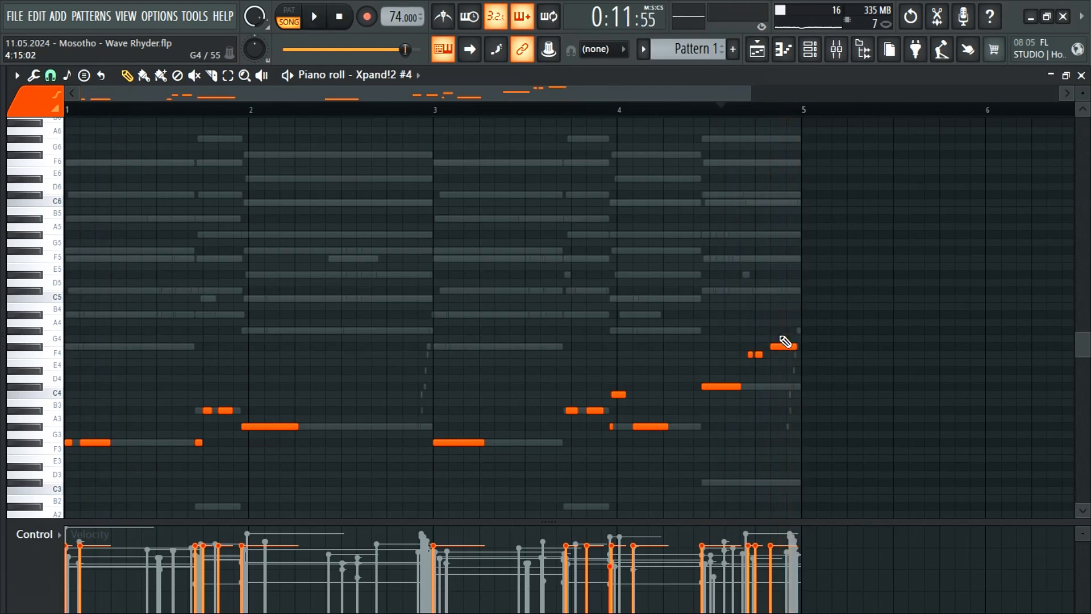
Lower the last note of bar 4 to F4 and remove the F#4 note placed across the start of bar 5.
key(space)
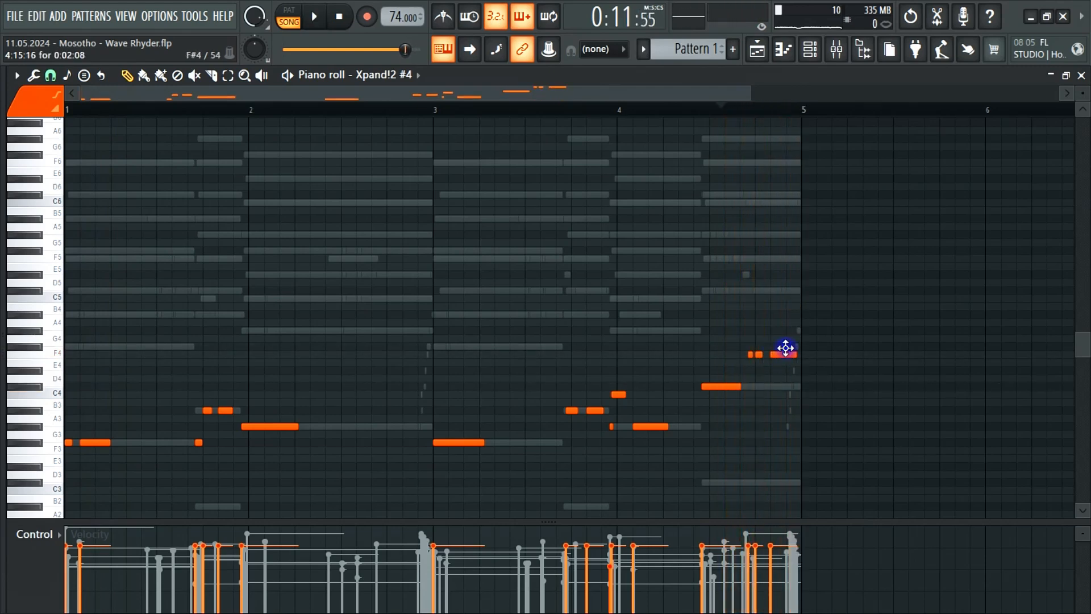
drag(799, 348, 811, 348)
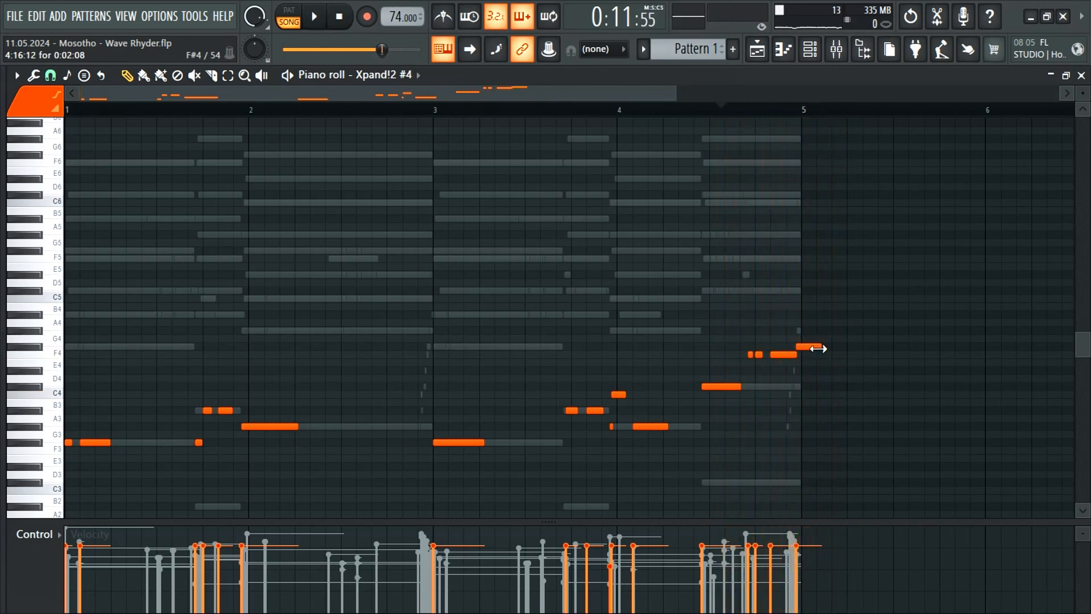
right_click(815, 348)
Select bars 1 to 4 and duplicate their notes into bars 5 to 8.
drag(799, 107, 4, 156)
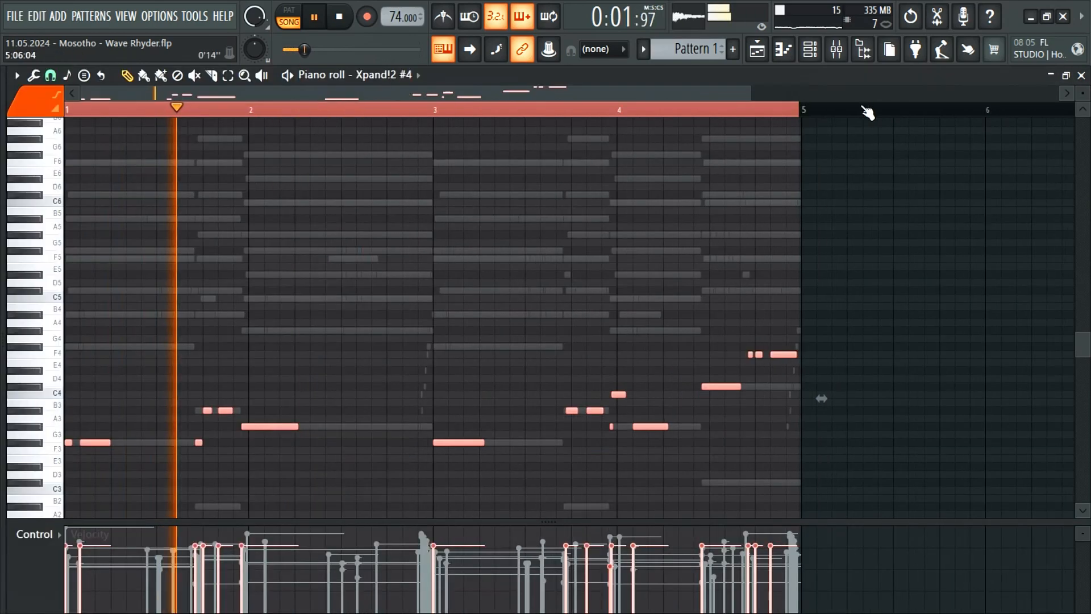
right_click(802, 114)
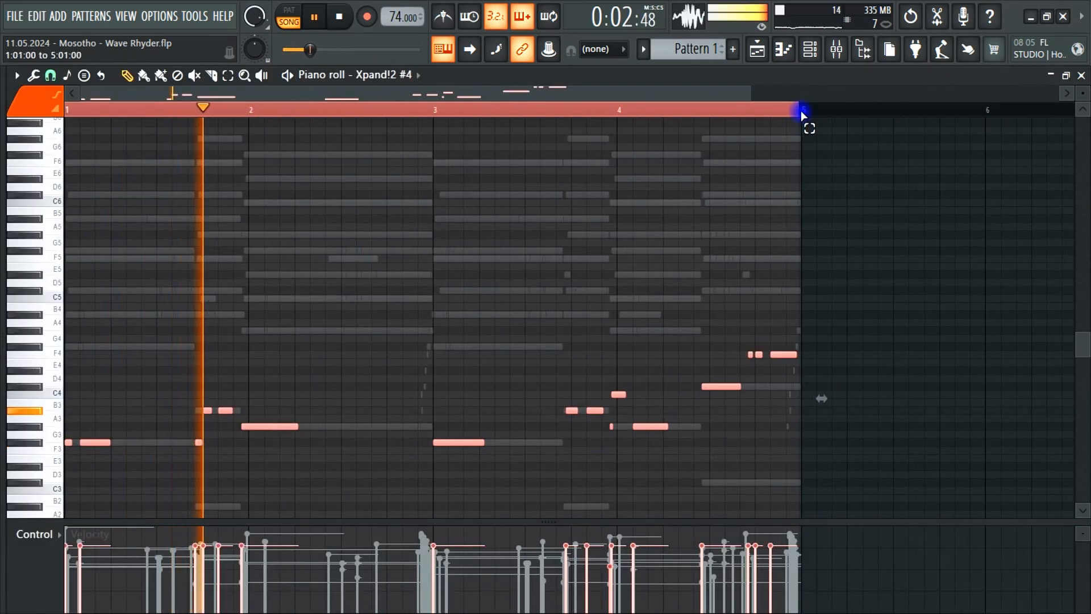
key(ctrl+b)
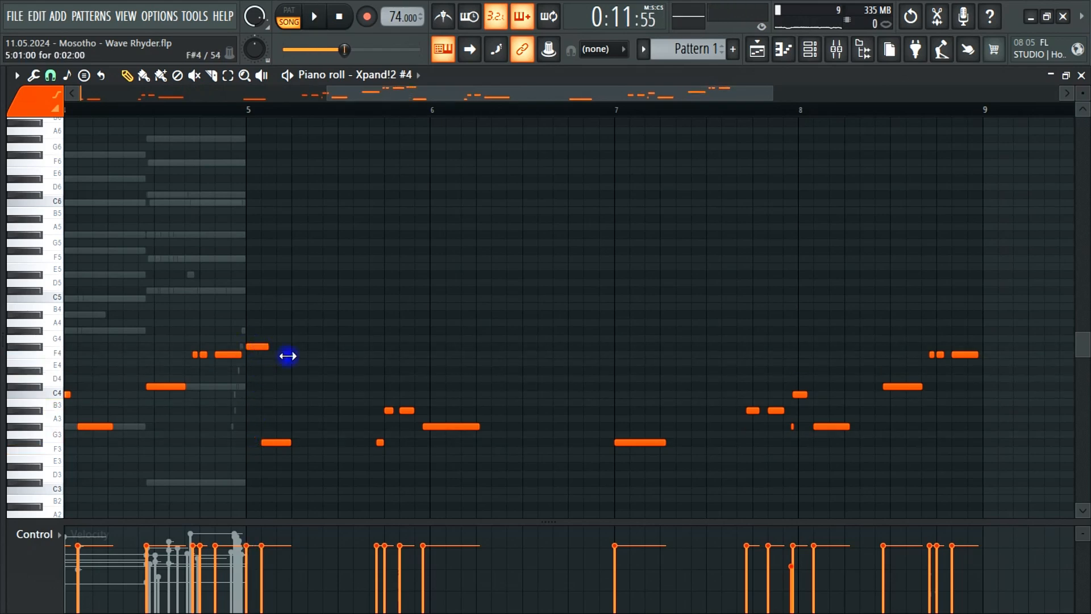
Lengthen the F#4 note at the start of bar 5 and delete the F#3 note below it.
drag(288, 356, 290, 356)
key(space)
right_click(275, 442)
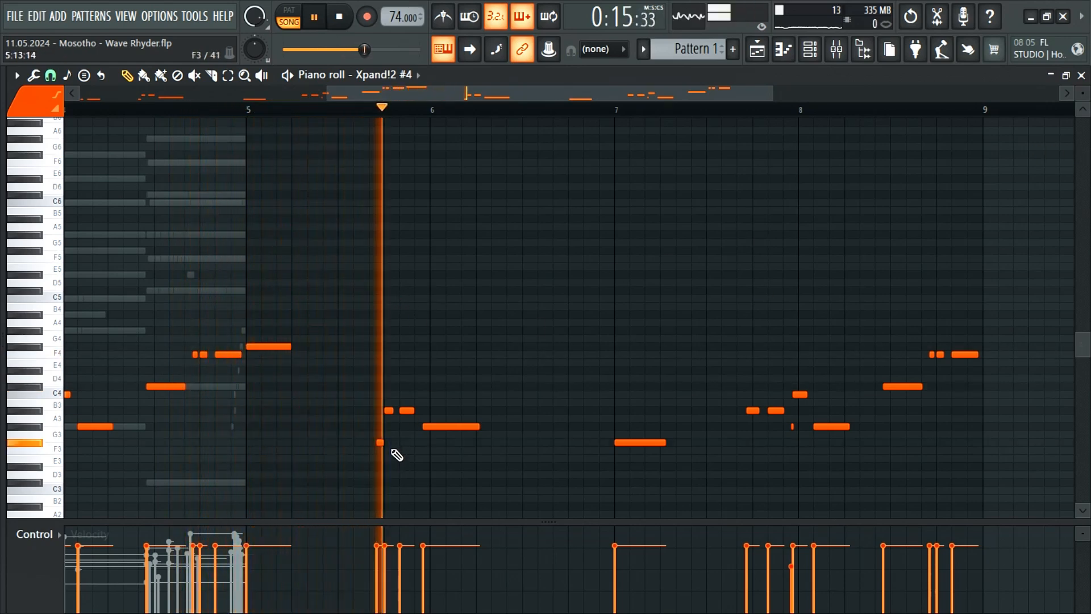
Raise the short F#3 note late in bar 5 an octave to F#4 and play the passage back.
drag(394, 436, 365, 449)
key(ctrl+Up)
key(space)
key(space)
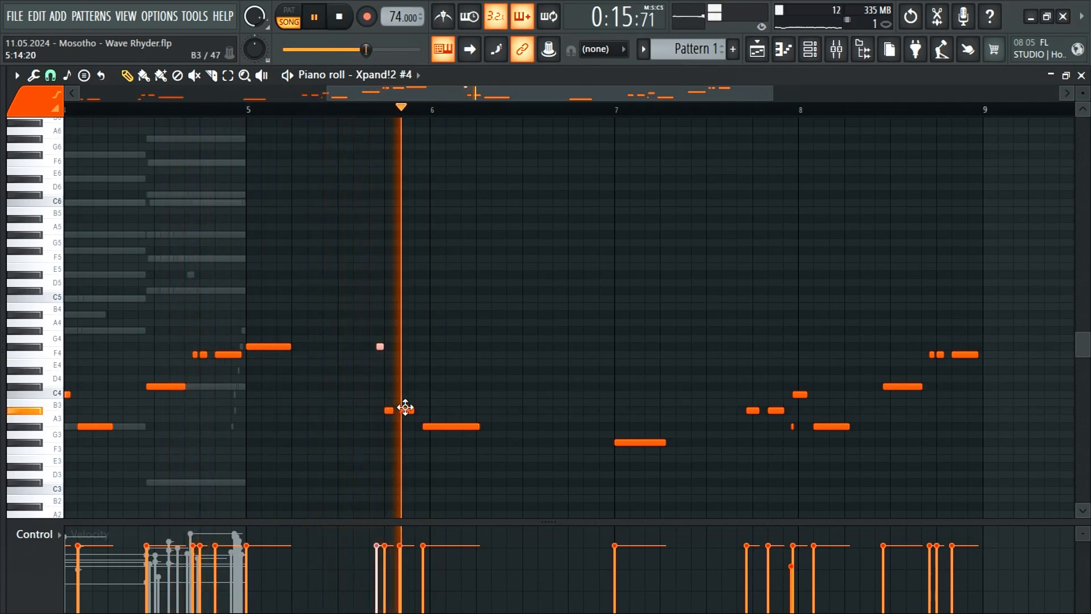
key(space)
key(space)
Raise the short A#3 note that follows the F#4 late in bar 5 to A#4 and audition the change.
drag(388, 412, 389, 338)
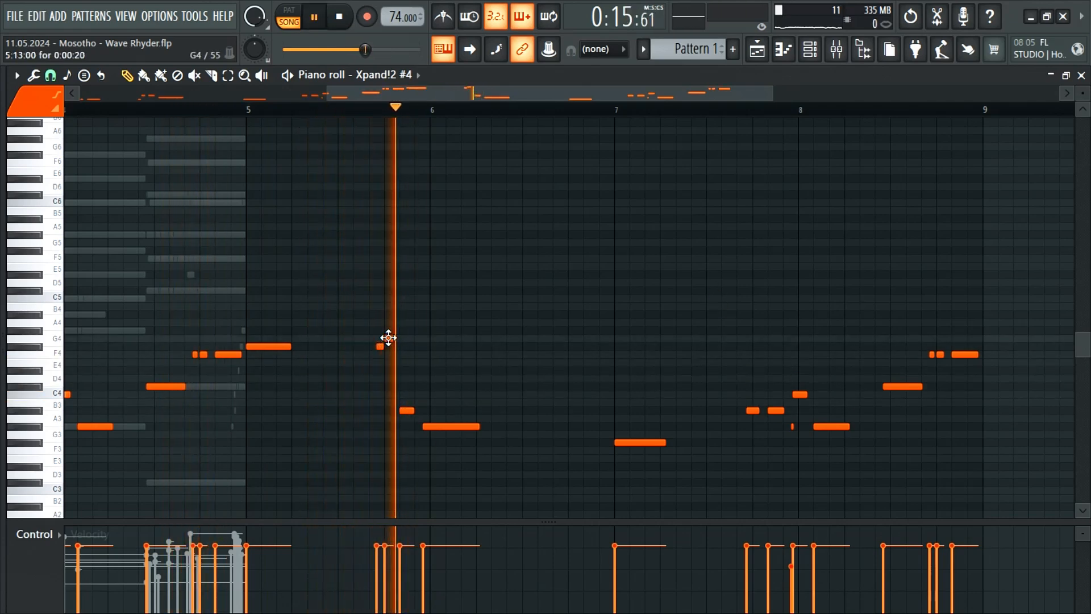
key(space)
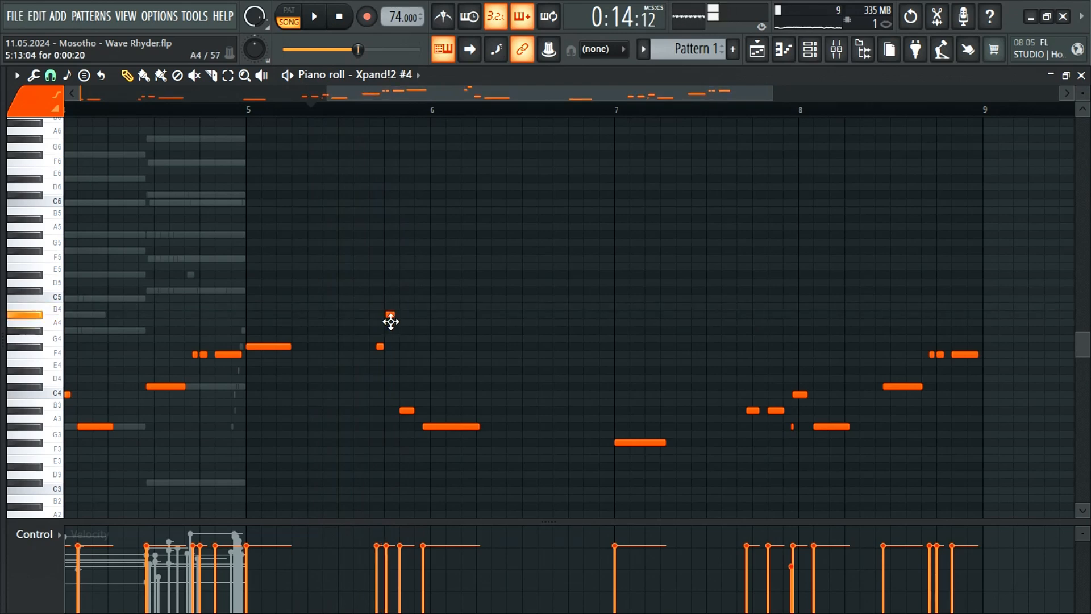
key(space)
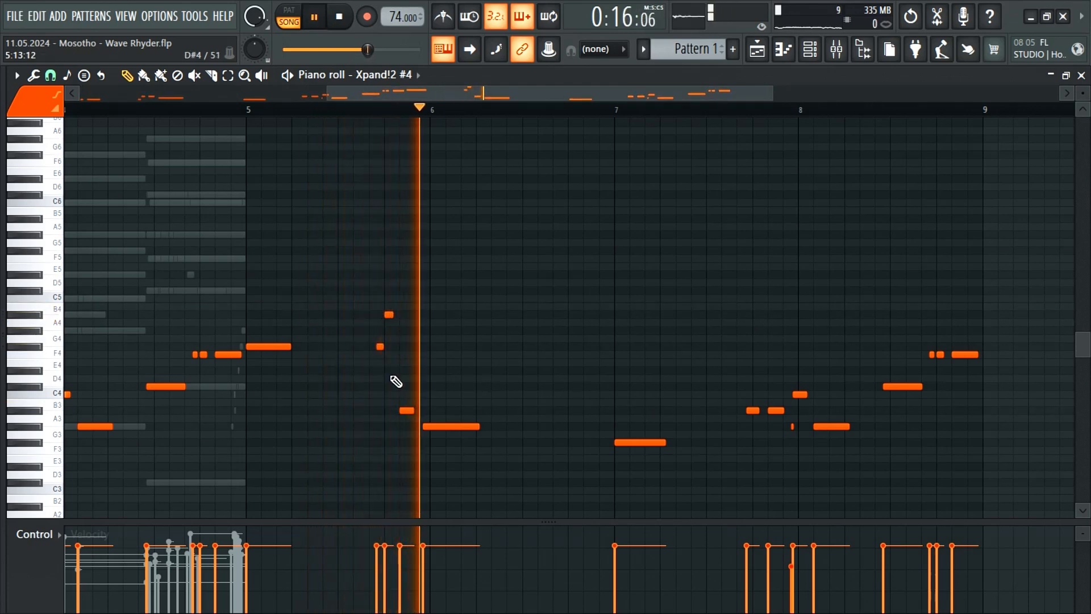
key(space)
Place a Pattern 1 clip at bar 1 of Track 3 in the playlist.
click(756, 49)
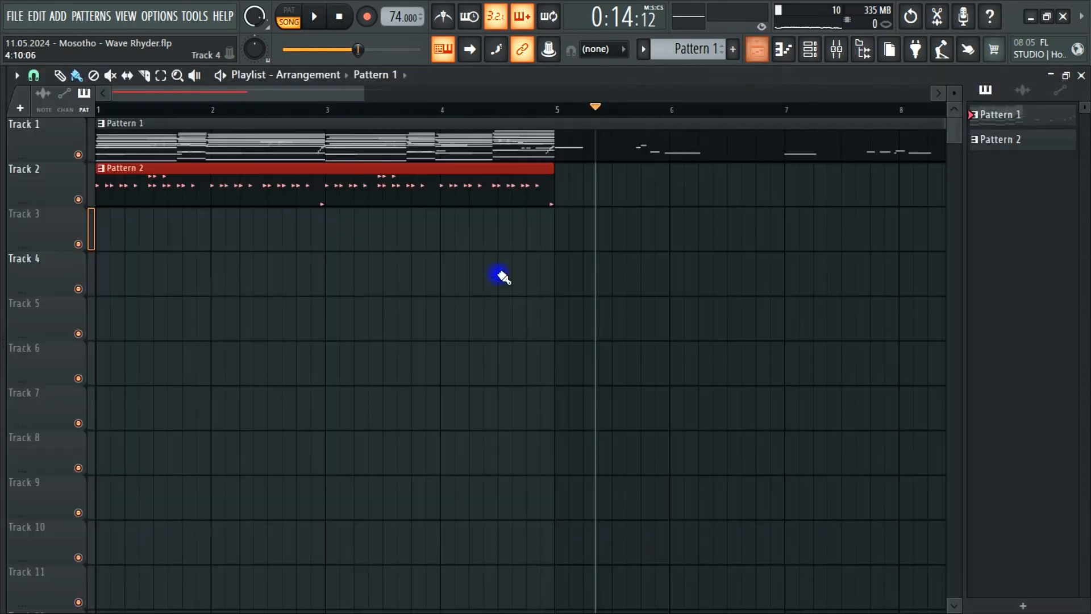
drag(500, 275, 127, 217)
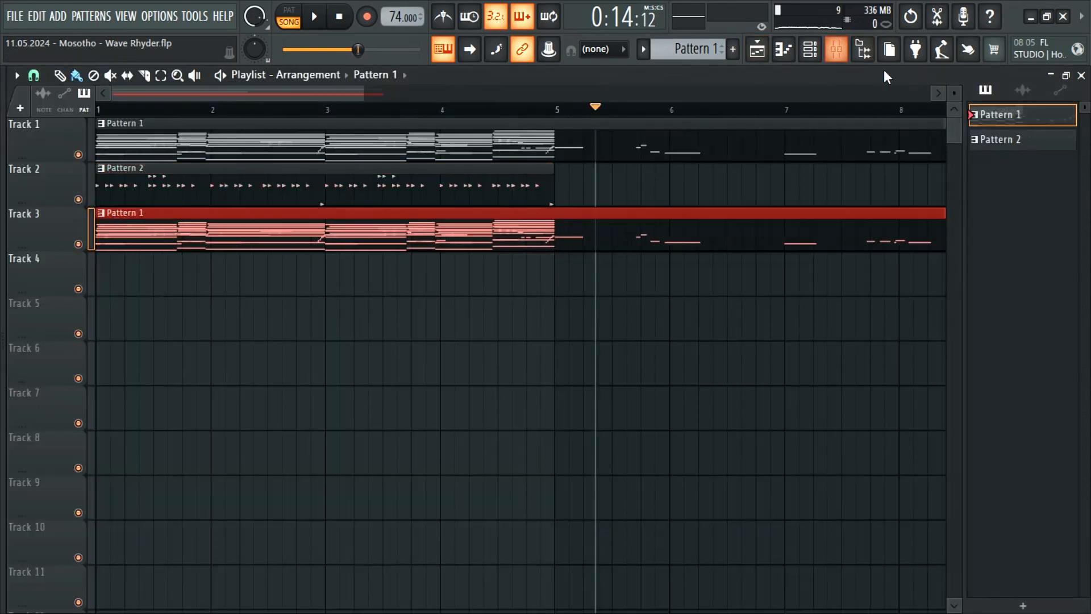
Cut the Xpand!2 #4 notes out of Pattern 1 and paste them into the same channel in the empty Pattern 3.
click(812, 56)
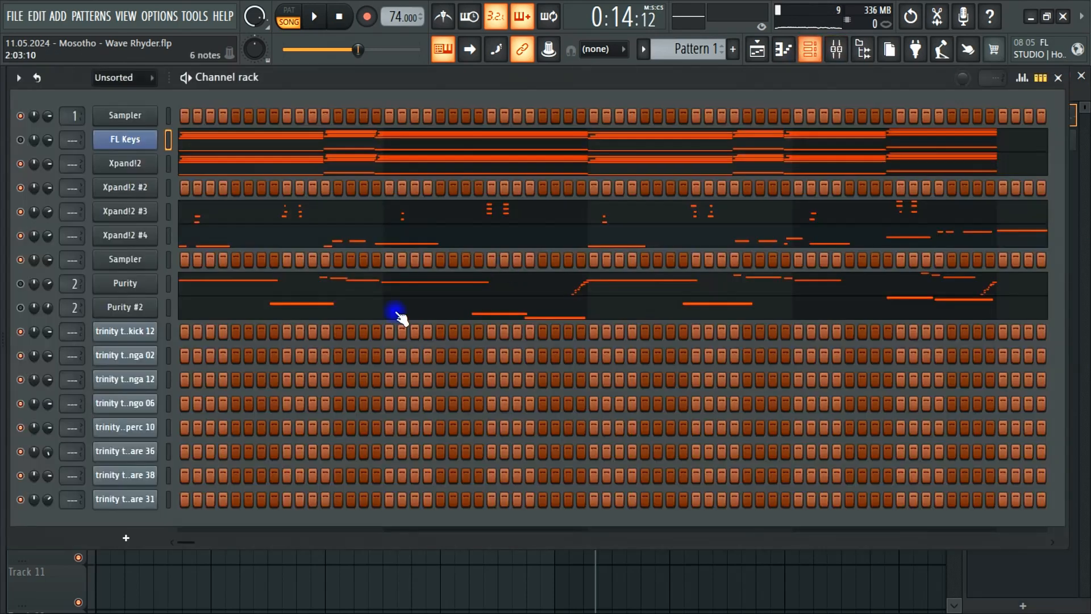
right_click(140, 312)
right_click(126, 240)
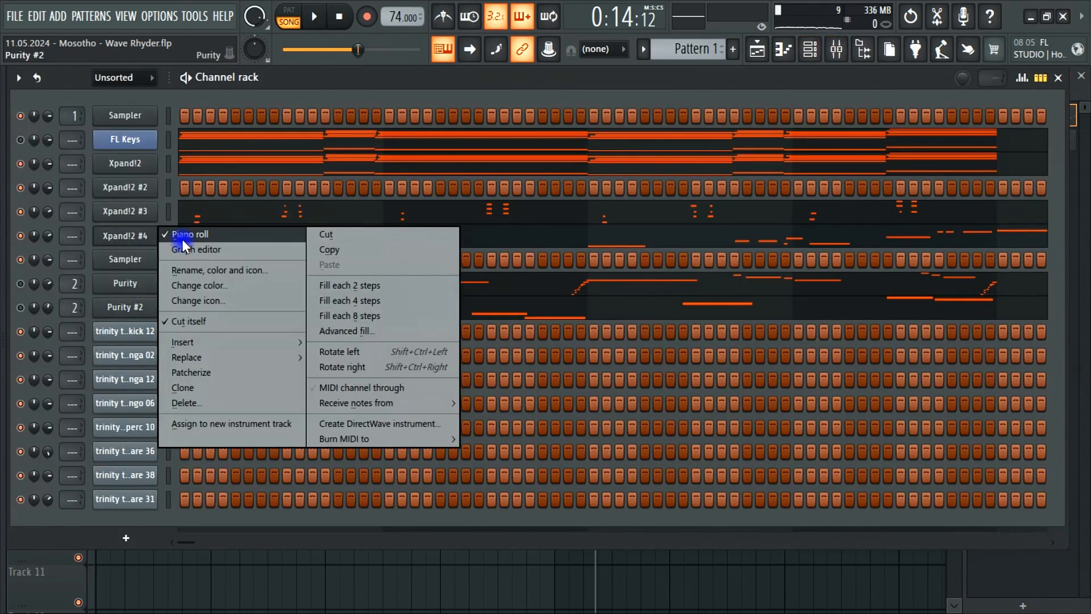
click(333, 234)
key(KP_Add)
key(KP_Add)
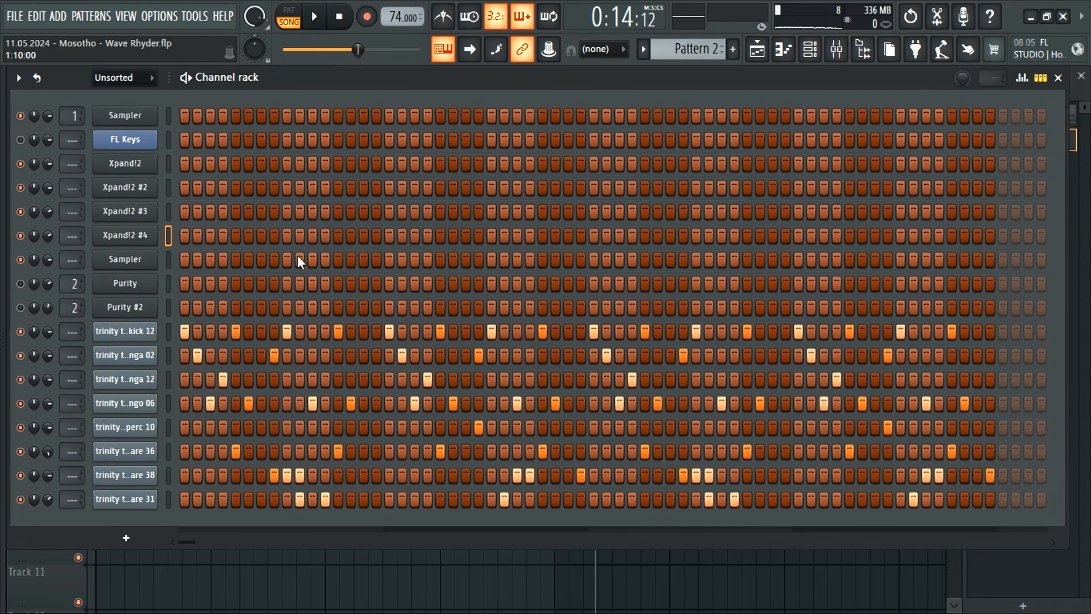
right_click(145, 240)
click(363, 265)
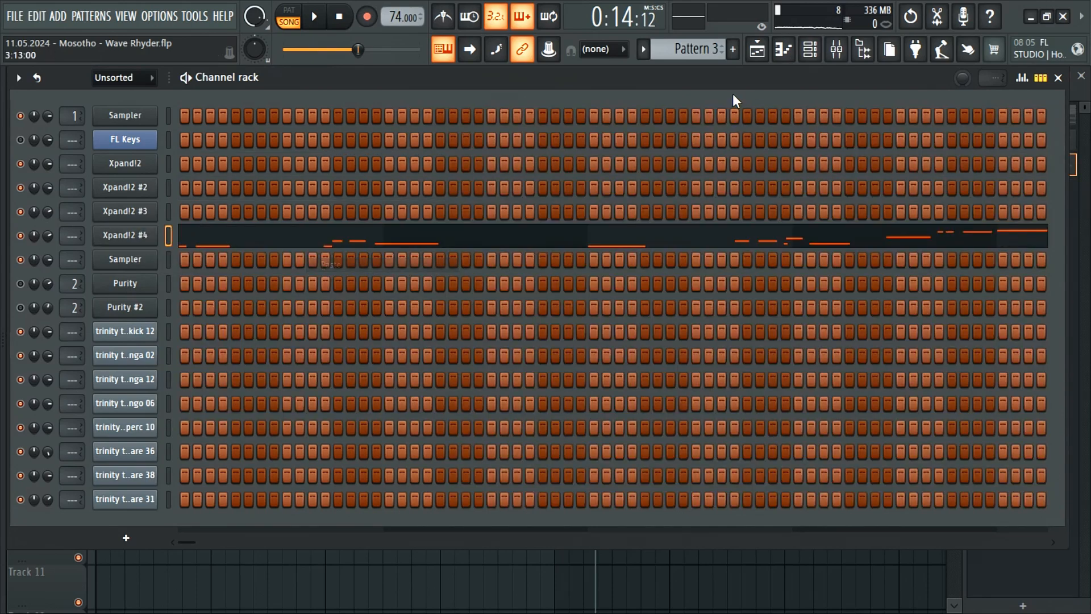
Place a Pattern 3 clip at bar 1 of Track 4 in the playlist and delete the Pattern 1 clip from Track 3.
click(757, 51)
drag(124, 214, 160, 275)
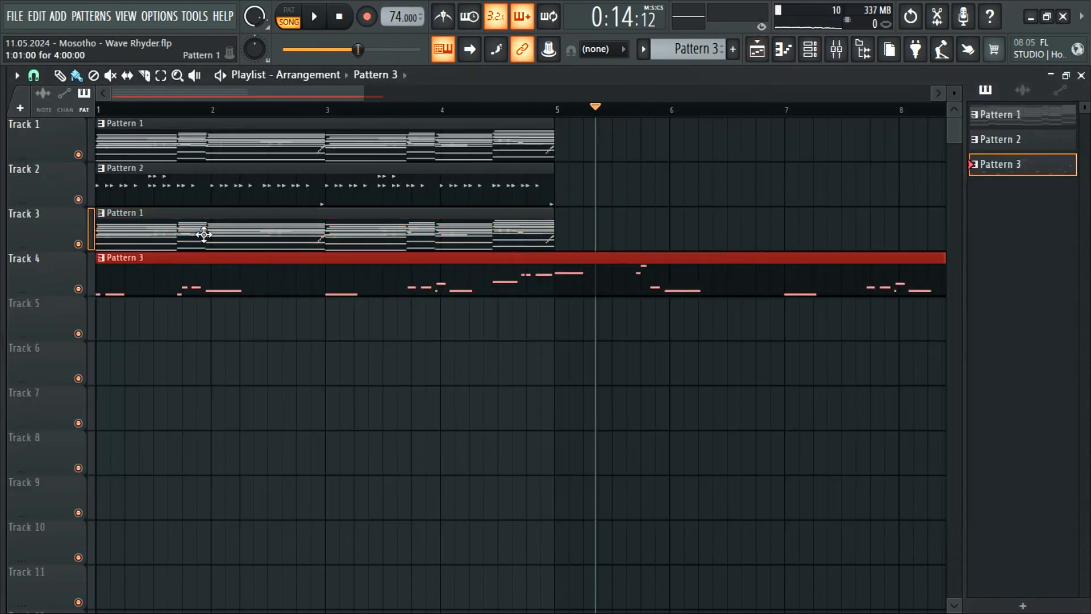
right_click(203, 234)
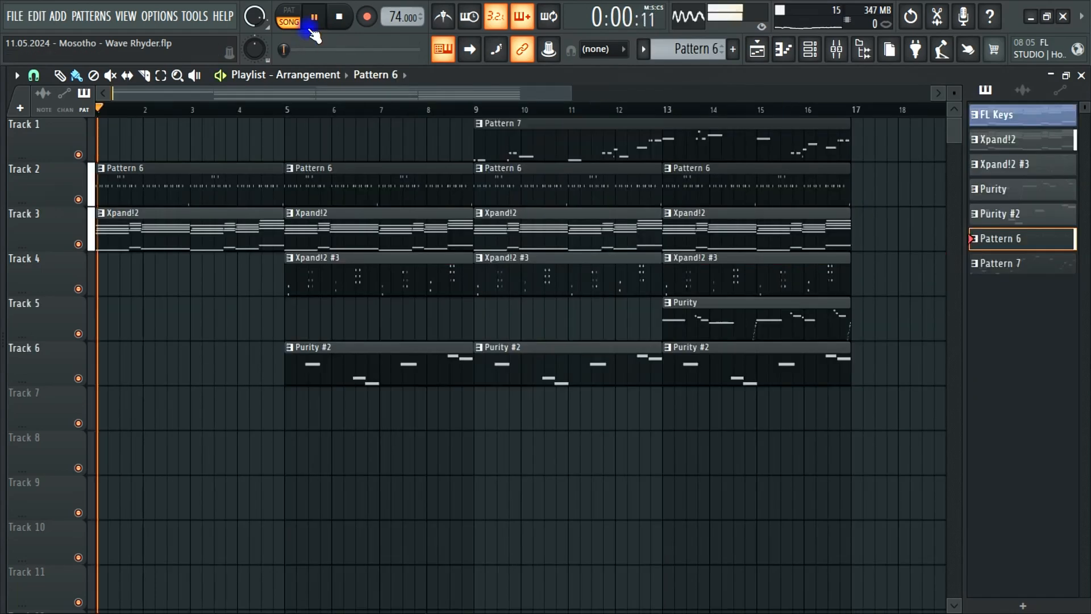